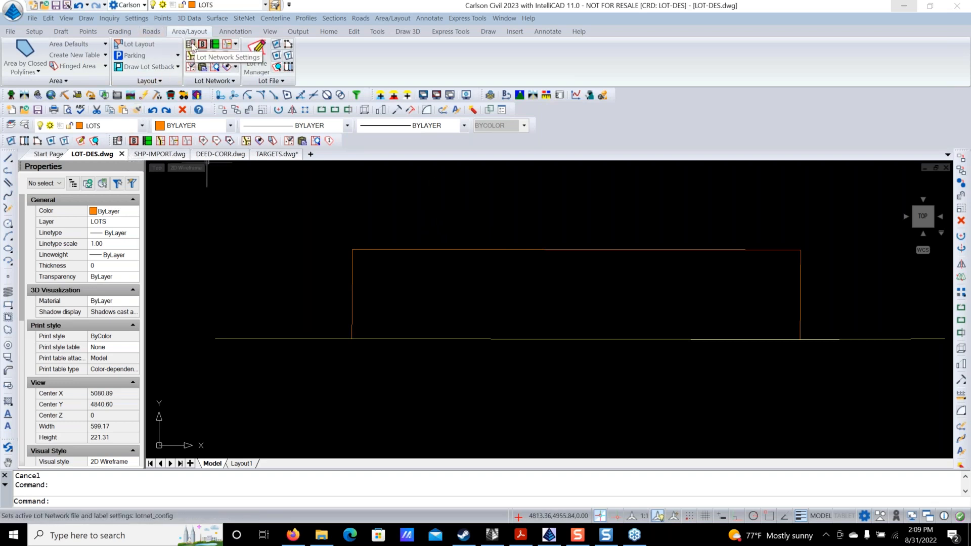
Review the line/curve label and area label settings of the LOT-DES1.ltn lot network and accept the network settings.
{"action": "left_click", "coordinate": [191, 44]}
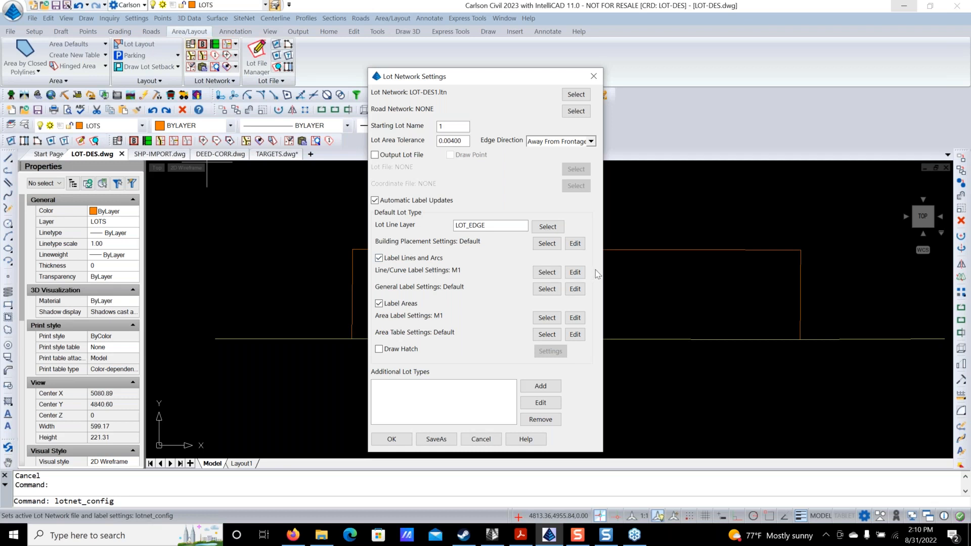
{"action": "left_click", "coordinate": [575, 272]}
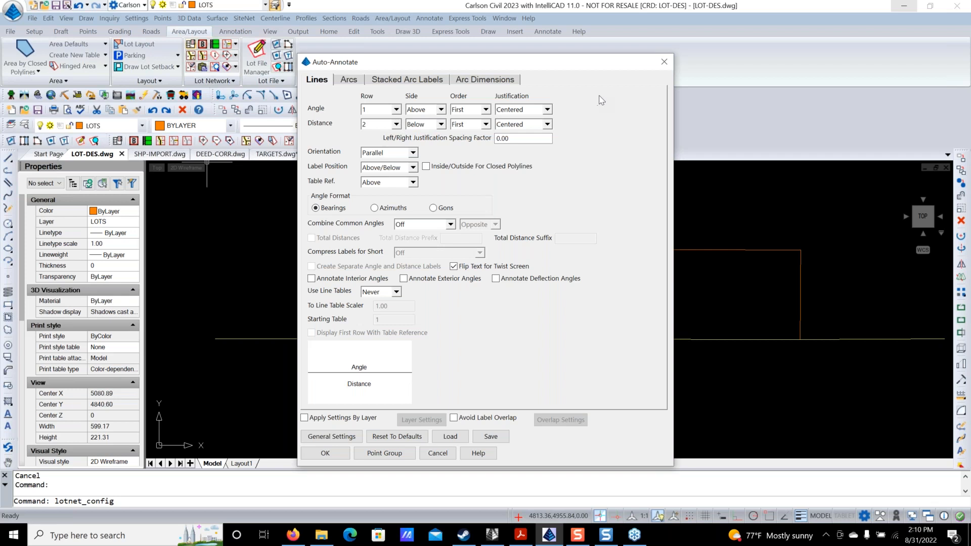
{"action": "left_click", "coordinate": [658, 67]}
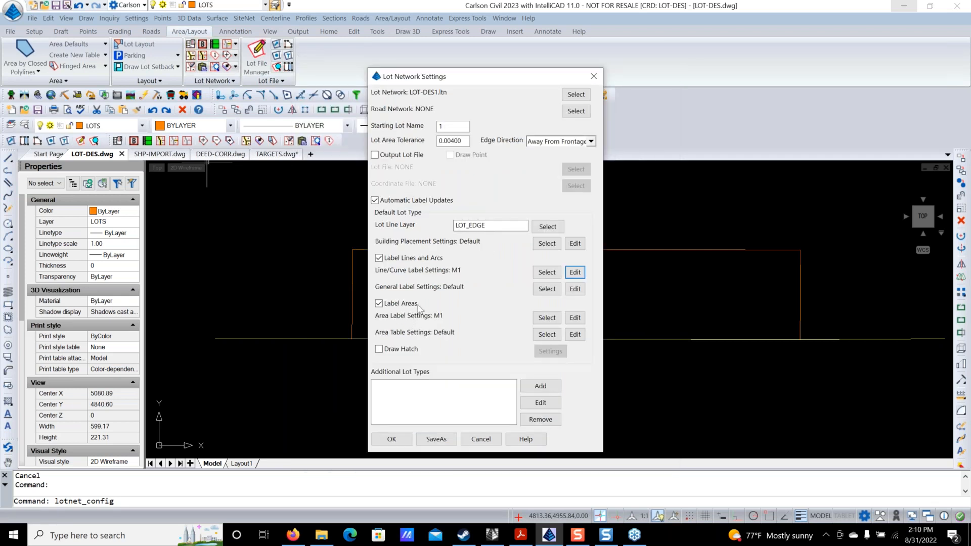
{"action": "left_click", "coordinate": [575, 319]}
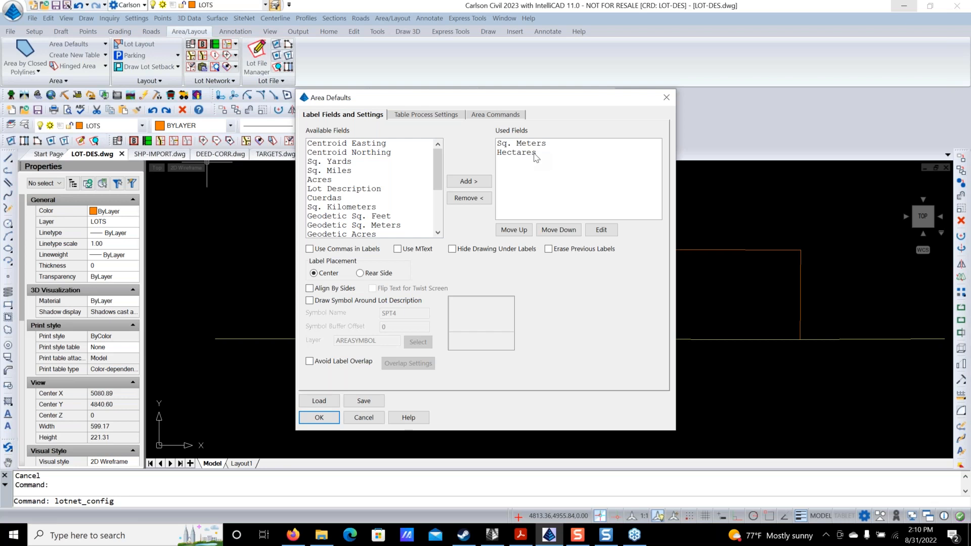
{"action": "left_click", "coordinate": [666, 97]}
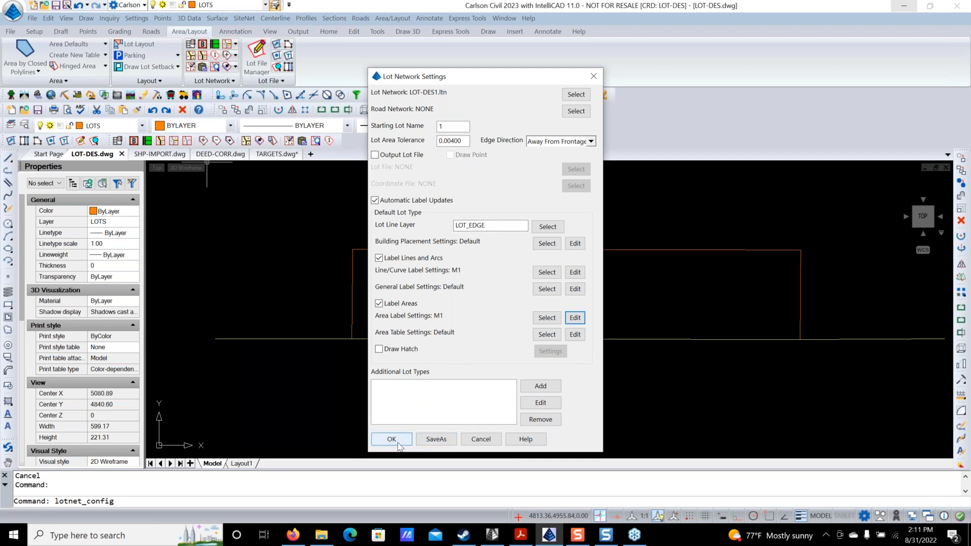
{"action": "left_click", "coordinate": [397, 439]}
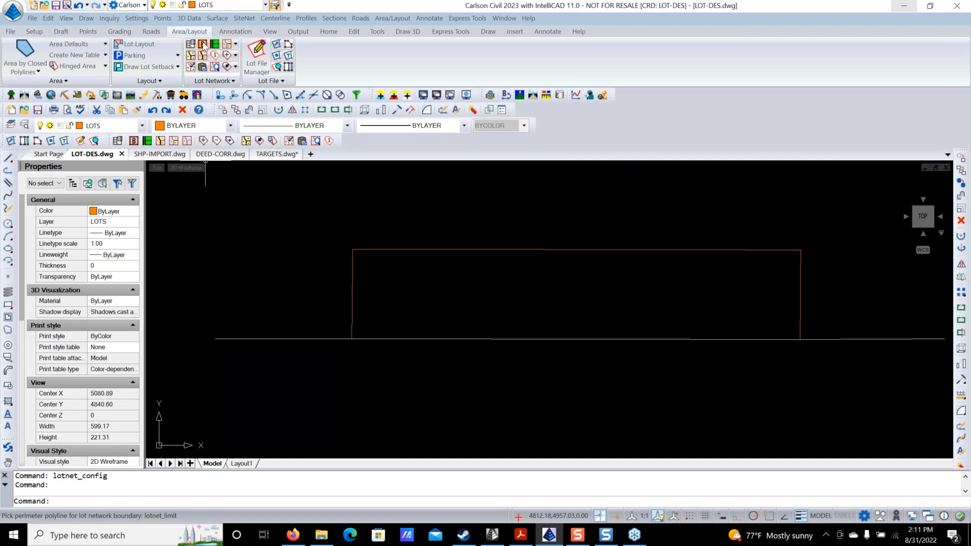
Assign the closed rectangular parcel polyline as the lot network boundary.
{"action": "left_click", "coordinate": [204, 45]}
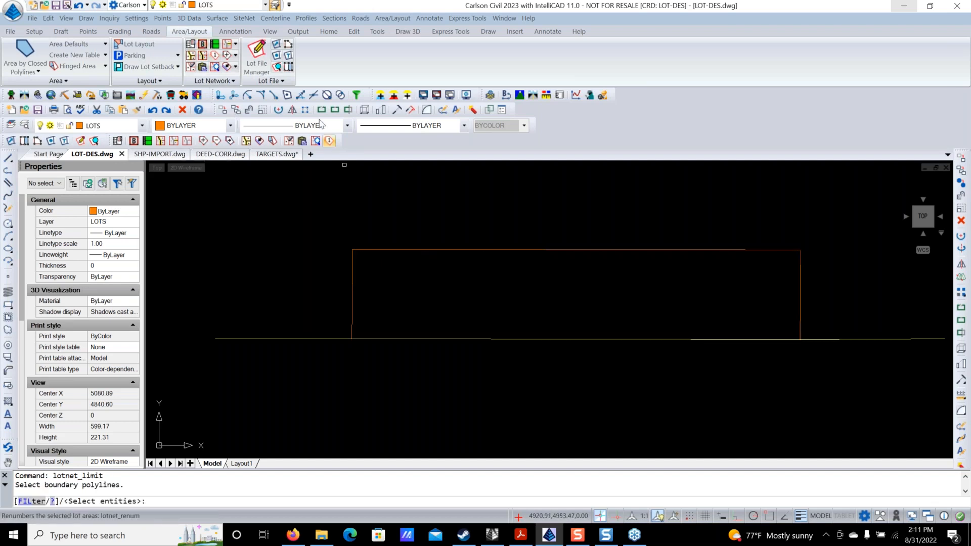
{"action": "left_click", "coordinate": [484, 249]}
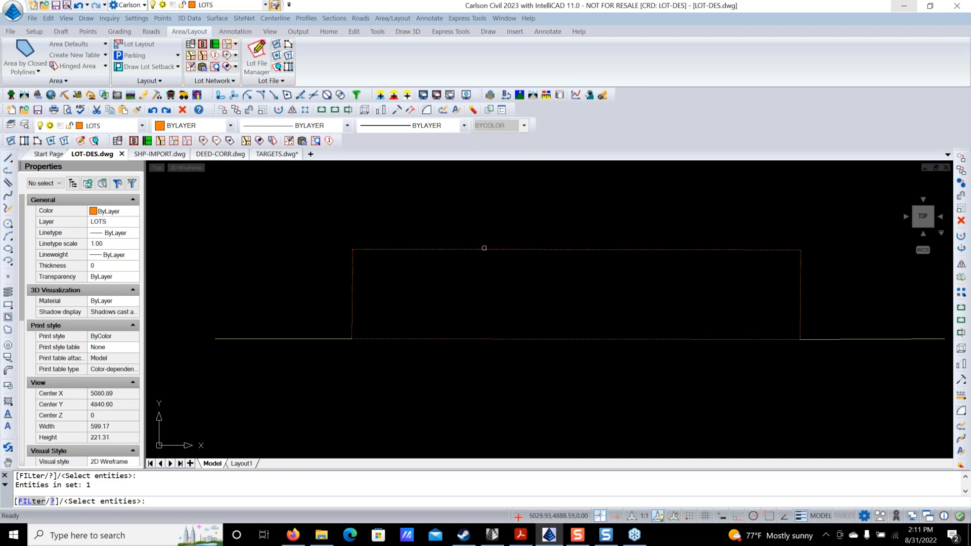
{"action": "key", "text": "Return"}
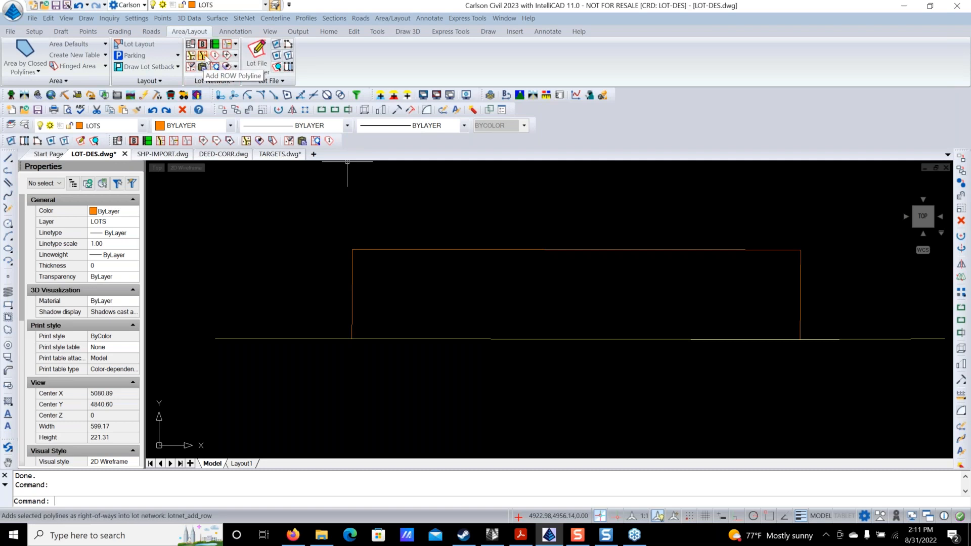
Add the long line along the parcel's south side to the lot network as right-of-way linework.
{"action": "left_click", "coordinate": [216, 47]}
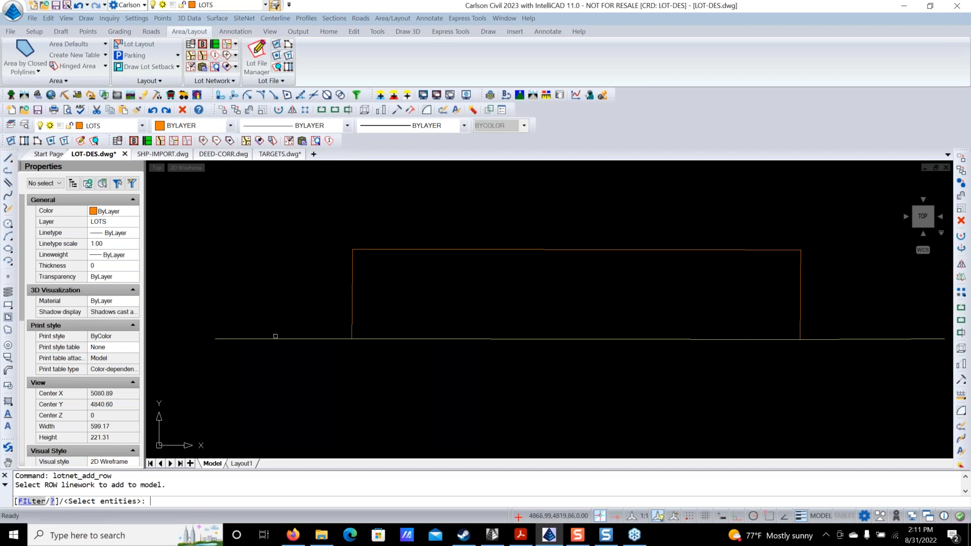
{"action": "left_click", "coordinate": [276, 338]}
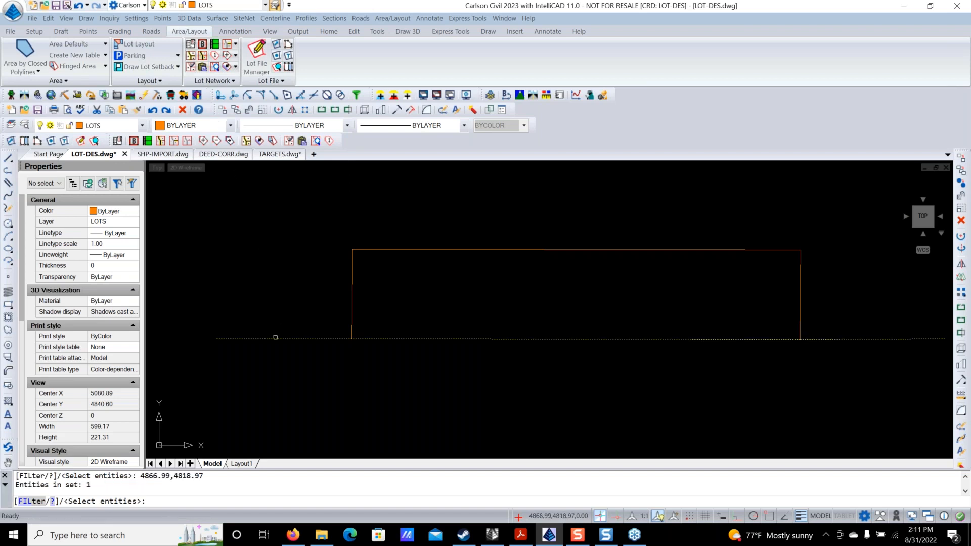
{"action": "key", "text": "Return"}
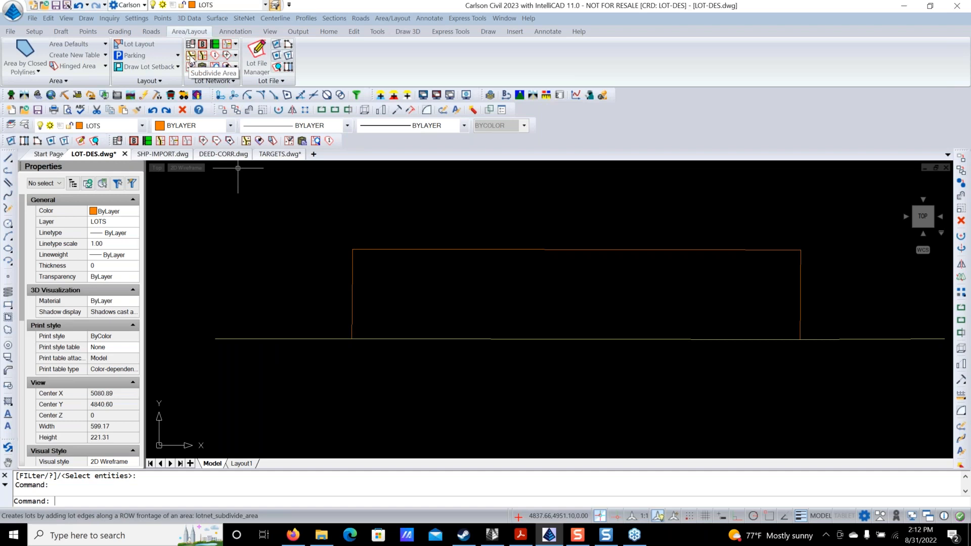
Subdivide the parcel automatically from its west frontage end into 5000 sq m lots, with minimum frontage 40 and the remainder added to the last lot.
{"action": "left_click", "coordinate": [191, 56]}
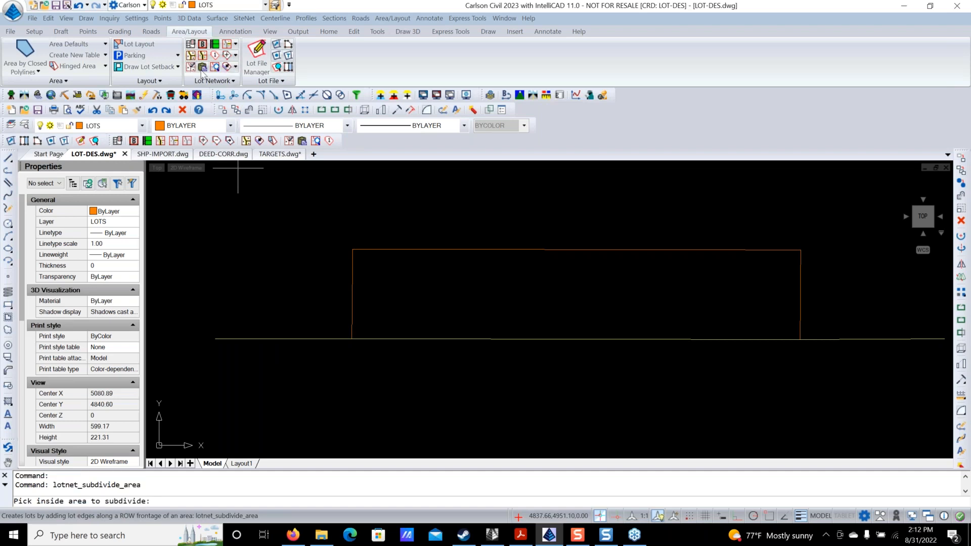
{"action": "left_click", "coordinate": [739, 280]}
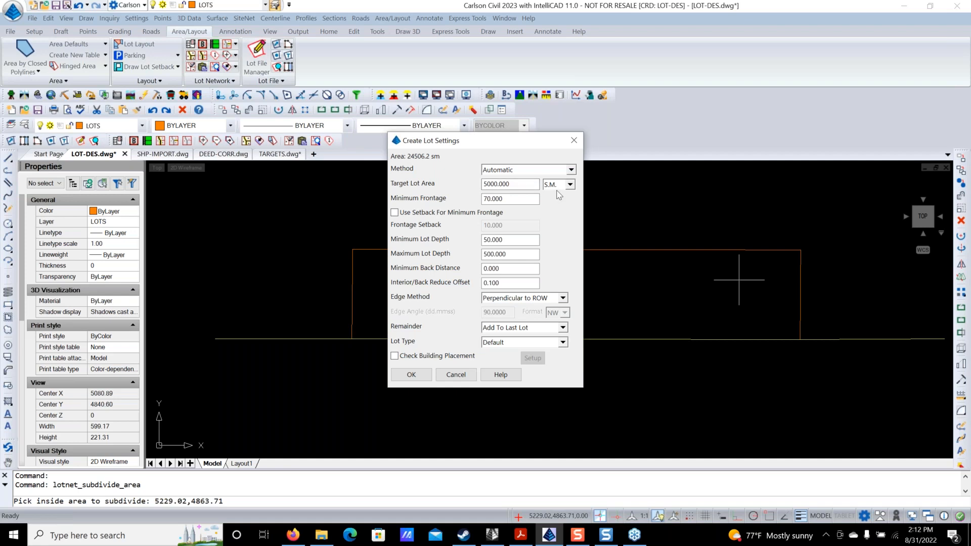
{"action": "double_click", "coordinate": [516, 199]}
{"action": "type", "text": "40"}
{"action": "left_click", "coordinate": [525, 256]}
{"action": "left_click", "coordinate": [516, 328]}
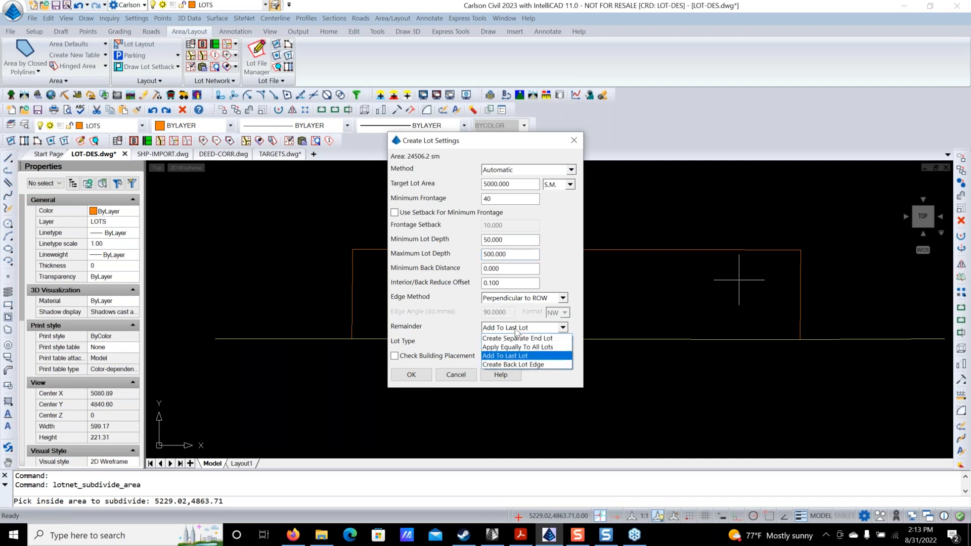
{"action": "left_click", "coordinate": [515, 356]}
{"action": "left_click", "coordinate": [518, 329]}
{"action": "left_click", "coordinate": [529, 330]}
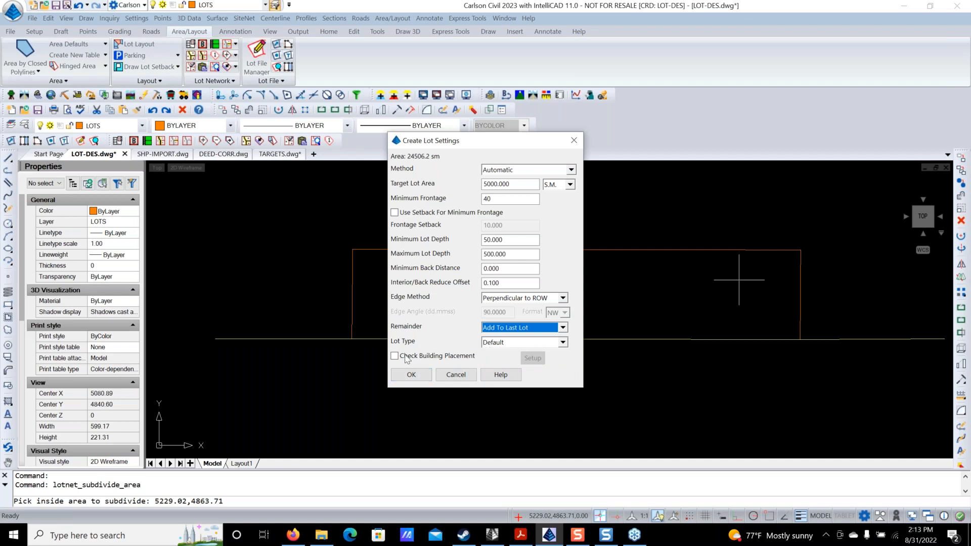
{"action": "left_click", "coordinate": [426, 380]}
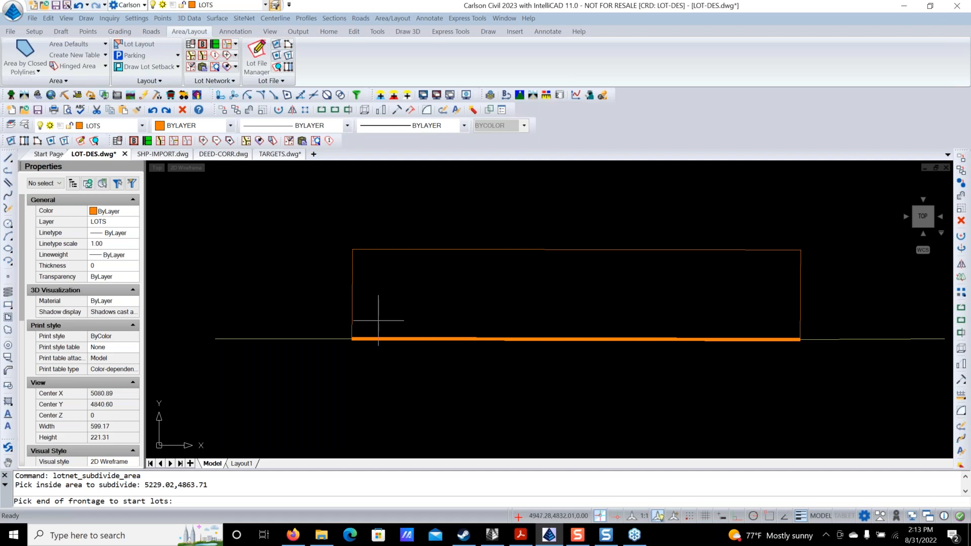
{"action": "left_click", "coordinate": [368, 334]}
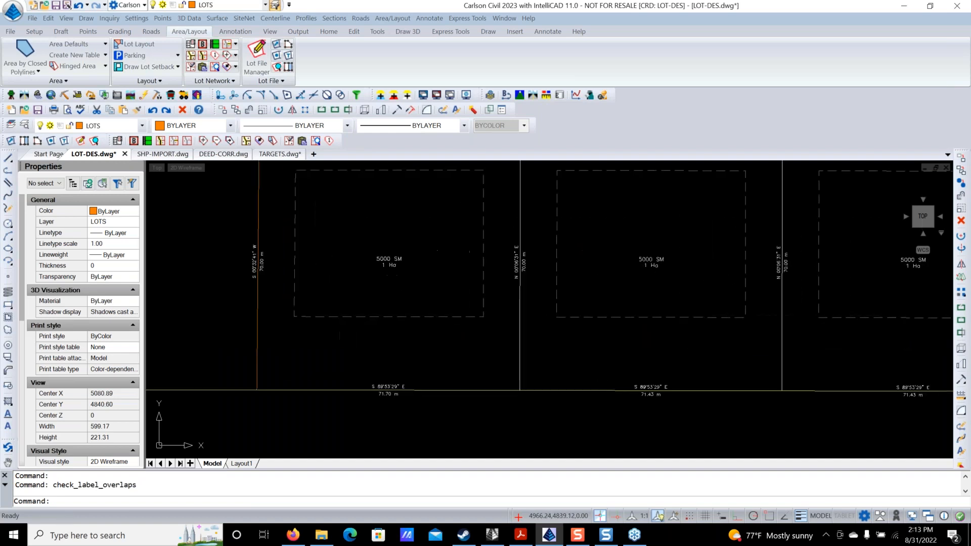
Examine the bearing, distance and area labels and the building envelopes on the subdivided lots.
{"action": "scroll", "coordinate": [403, 311], "scroll_direction": "up", "scroll_amount": 4}
{"action": "scroll", "coordinate": [401, 311], "scroll_direction": "down", "scroll_amount": 3}
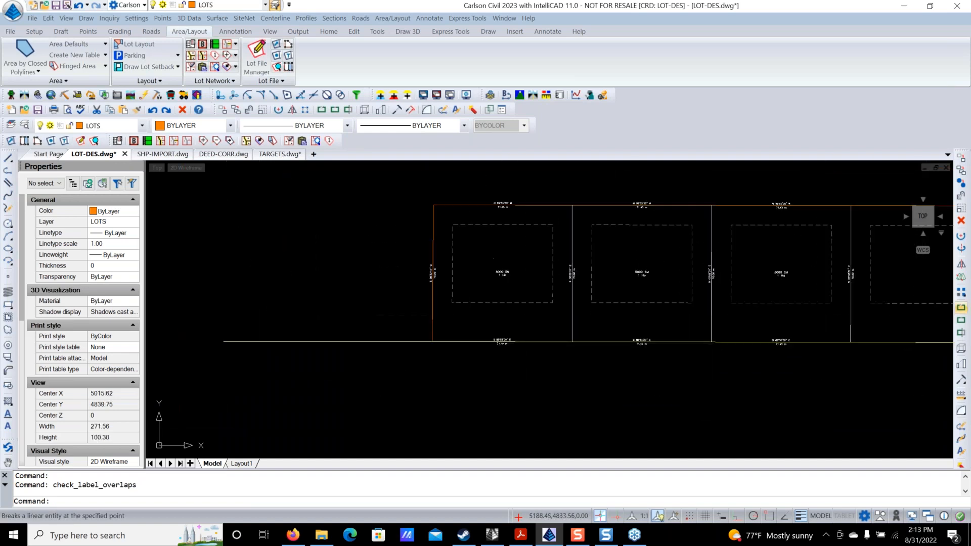
{"action": "scroll", "coordinate": [763, 343], "scroll_direction": "down", "scroll_amount": 1}
{"action": "scroll", "coordinate": [698, 342], "scroll_direction": "up", "scroll_amount": 4}
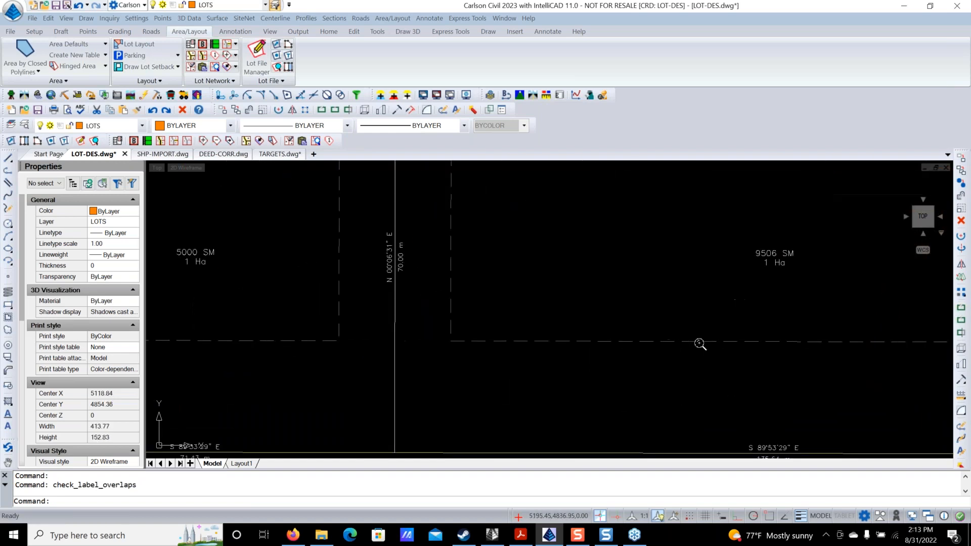
{"action": "scroll", "coordinate": [764, 263], "scroll_direction": "down", "scroll_amount": 5}
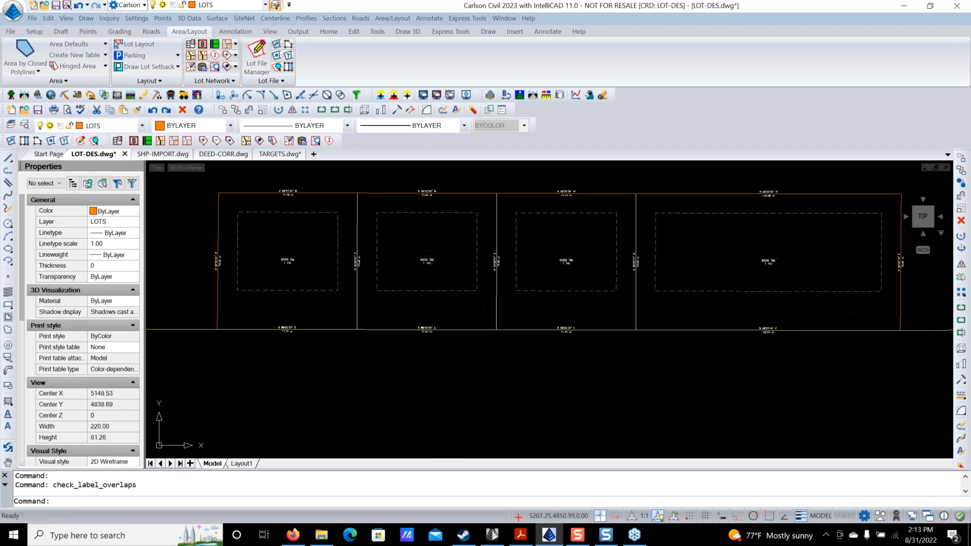
{"action": "scroll", "coordinate": [521, 278], "scroll_direction": "up", "scroll_amount": 2}
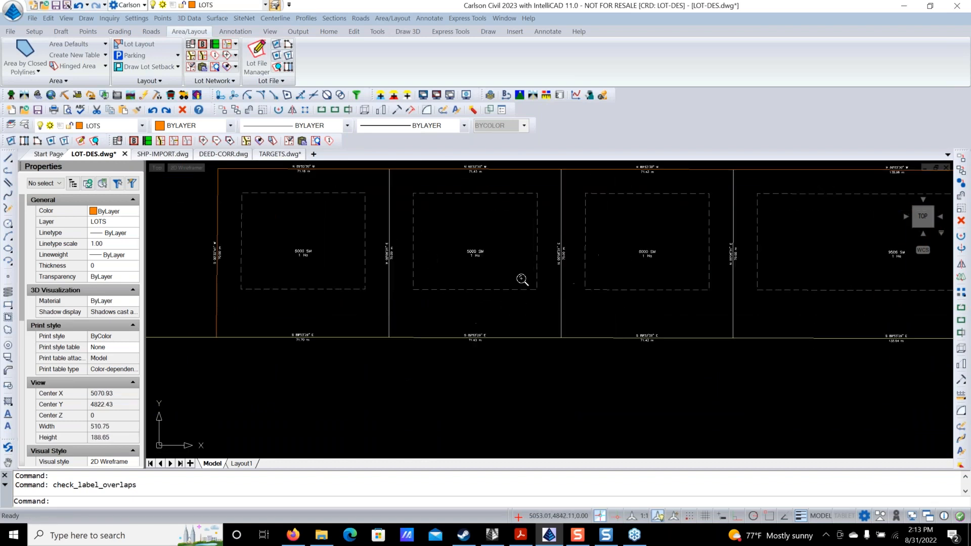
{"action": "middle_click_drag", "start_coordinate": [521, 278], "coordinate": [561, 323]}
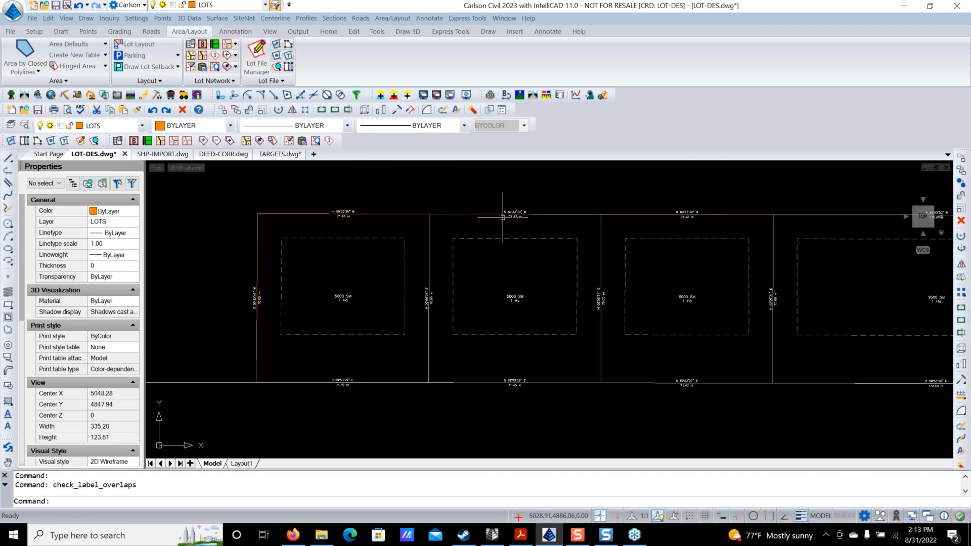
{"action": "scroll", "coordinate": [335, 307], "scroll_direction": "up", "scroll_amount": 5}
{"action": "scroll", "coordinate": [332, 300], "scroll_direction": "down", "scroll_amount": 5}
{"action": "scroll", "coordinate": [517, 212], "scroll_direction": "up", "scroll_amount": 3}
{"action": "scroll", "coordinate": [517, 213], "scroll_direction": "down", "scroll_amount": 3}
{"action": "scroll", "coordinate": [536, 316], "scroll_direction": "down", "scroll_amount": 1}
{"action": "scroll", "coordinate": [672, 306], "scroll_direction": "up", "scroll_amount": 2}
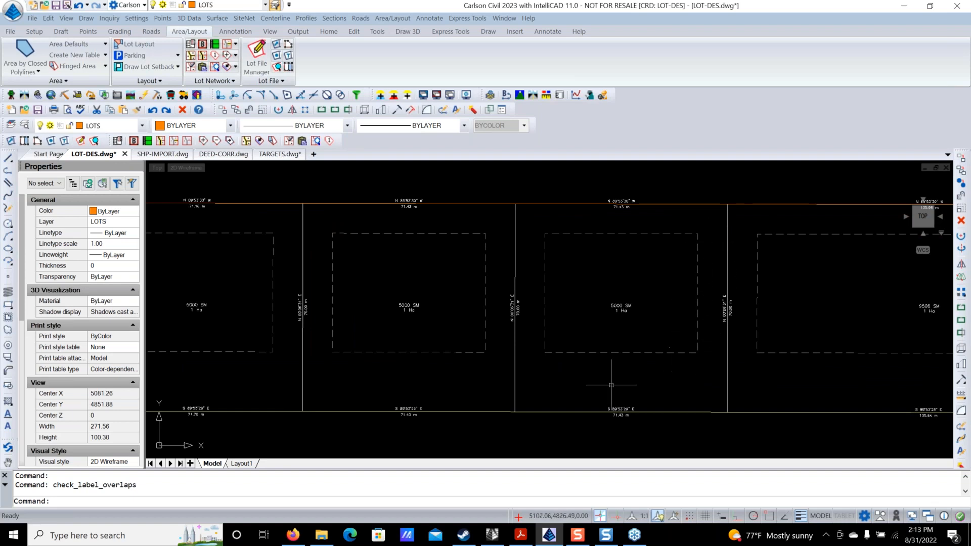
{"action": "scroll", "coordinate": [528, 286], "scroll_direction": "down", "scroll_amount": 1}
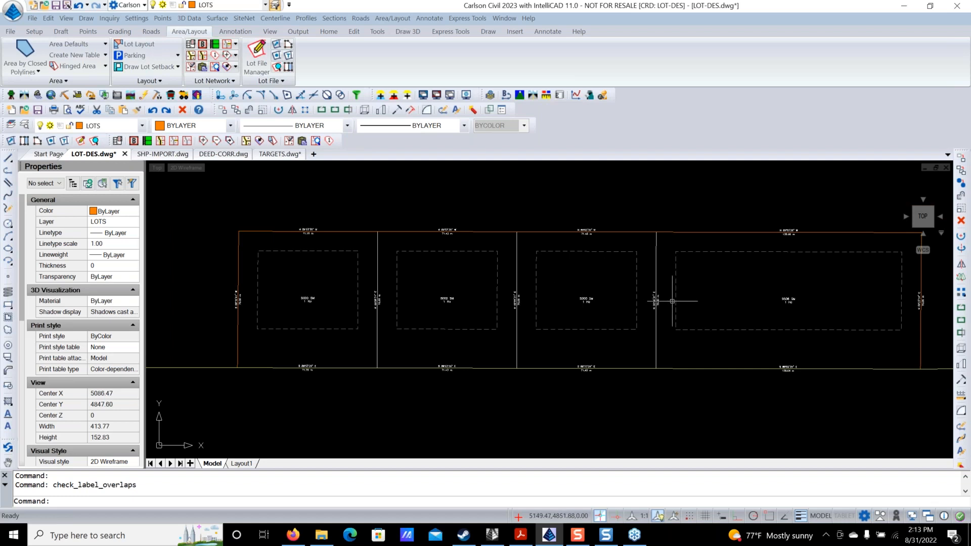
Adjust the third lot from the west to a target area of 7500 sq m with Sliding Side Area, sliding its east edge.
{"action": "left_click", "coordinate": [235, 66]}
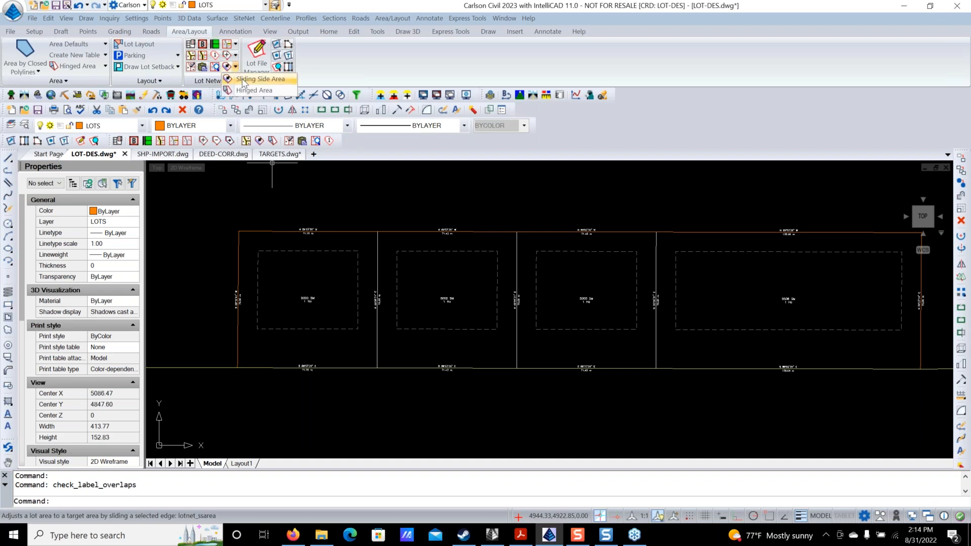
{"action": "left_click", "coordinate": [244, 81]}
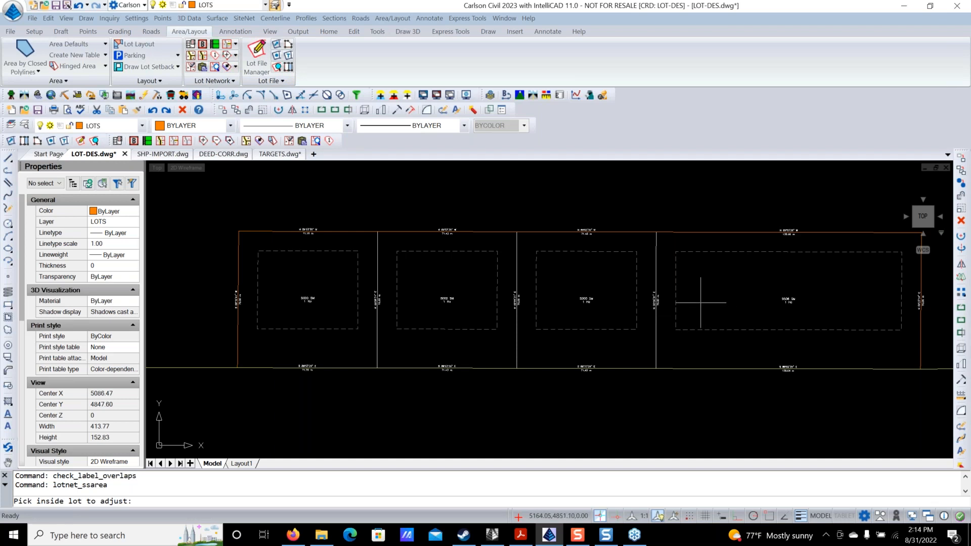
{"action": "scroll", "coordinate": [701, 303], "scroll_direction": "up", "scroll_amount": 3}
{"action": "scroll", "coordinate": [598, 320], "scroll_direction": "down", "scroll_amount": 2}
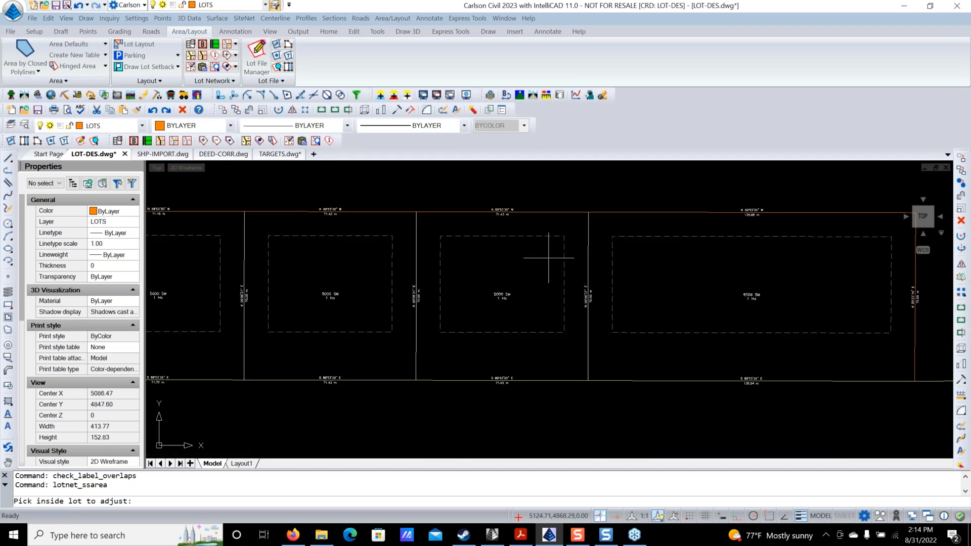
{"action": "scroll", "coordinate": [538, 262], "scroll_direction": "up", "scroll_amount": 2}
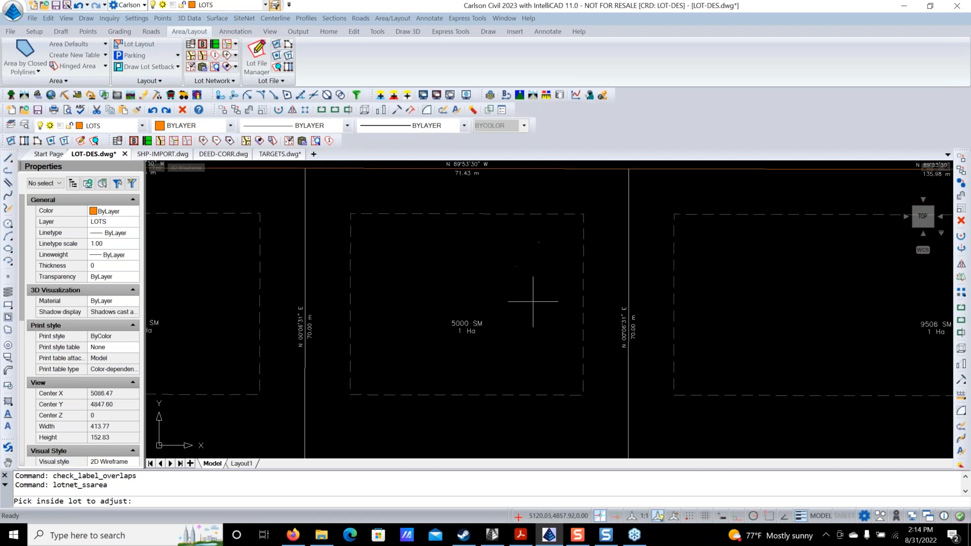
{"action": "left_click", "coordinate": [537, 285]}
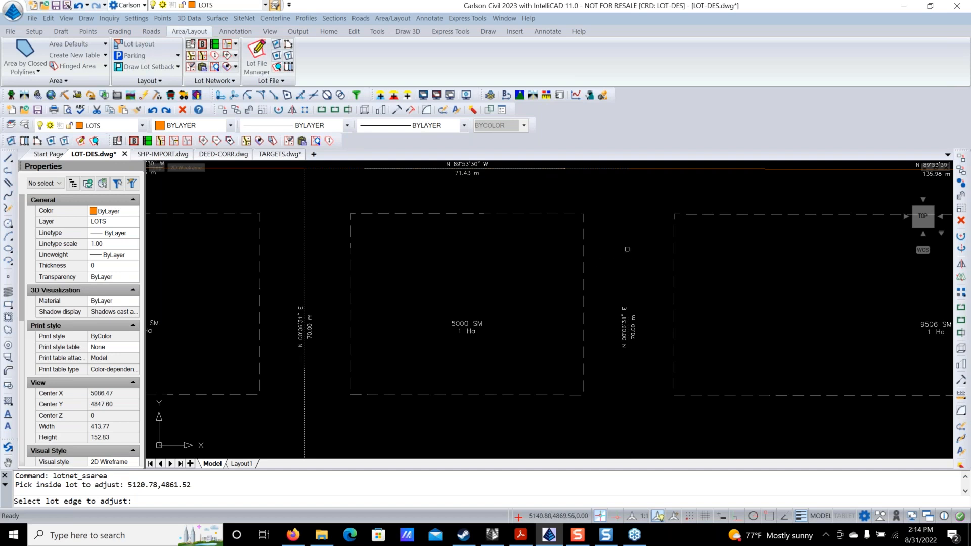
{"action": "left_click", "coordinate": [629, 248]}
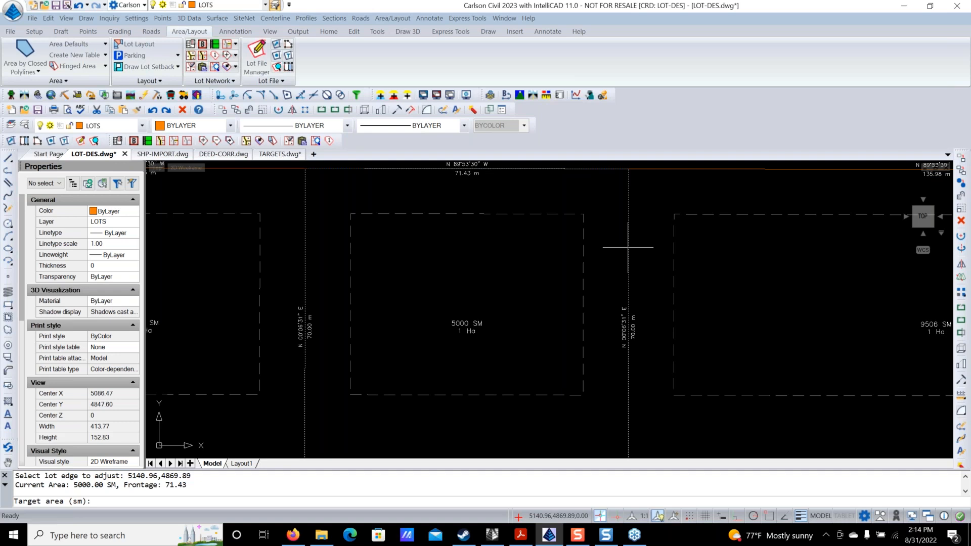
{"action": "type", "text": "7500"}
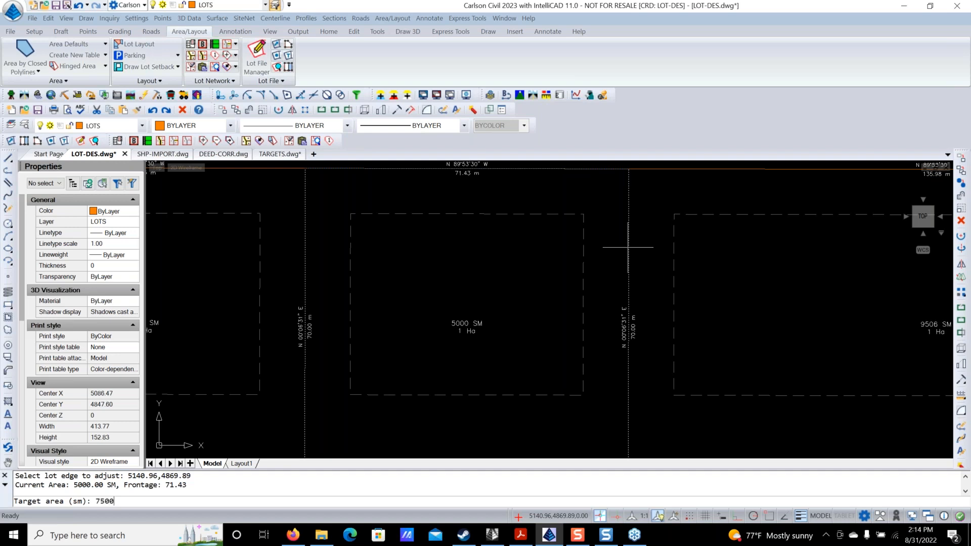
{"action": "key", "text": "Return"}
{"action": "scroll", "coordinate": [627, 247], "scroll_direction": "down", "scroll_amount": 3}
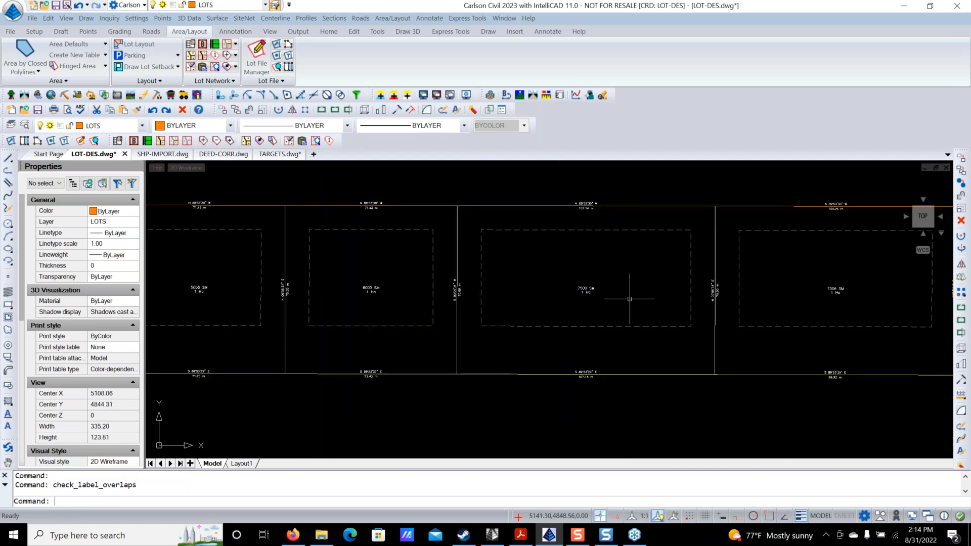
{"action": "scroll", "coordinate": [630, 299], "scroll_direction": "down", "scroll_amount": 2}
{"action": "scroll", "coordinate": [791, 329], "scroll_direction": "down", "scroll_amount": 2}
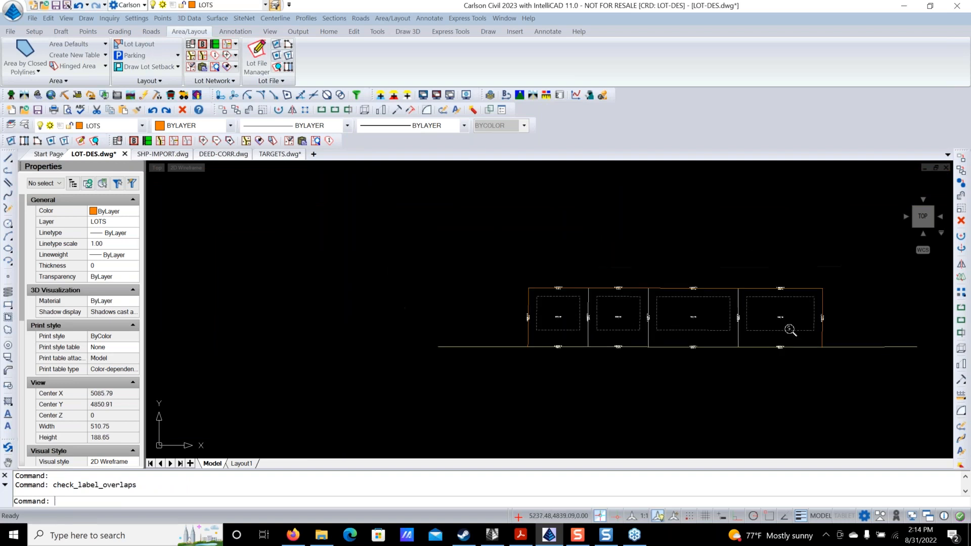
{"action": "scroll", "coordinate": [759, 271], "scroll_direction": "up", "scroll_amount": 5}
{"action": "scroll", "coordinate": [704, 301], "scroll_direction": "down", "scroll_amount": 3}
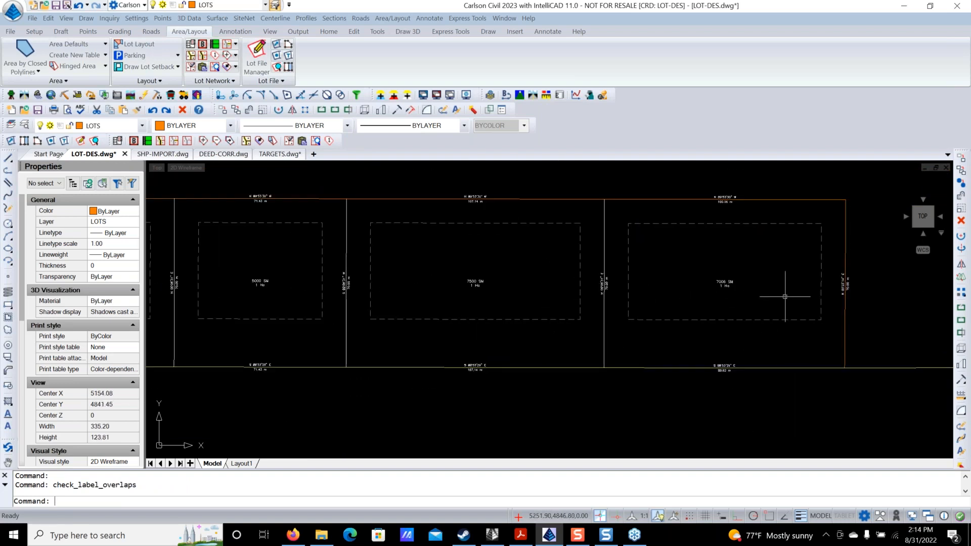
Remove the lot edge between the two westernmost lots from the lot network.
{"action": "scroll", "coordinate": [735, 294], "scroll_direction": "down", "scroll_amount": 1}
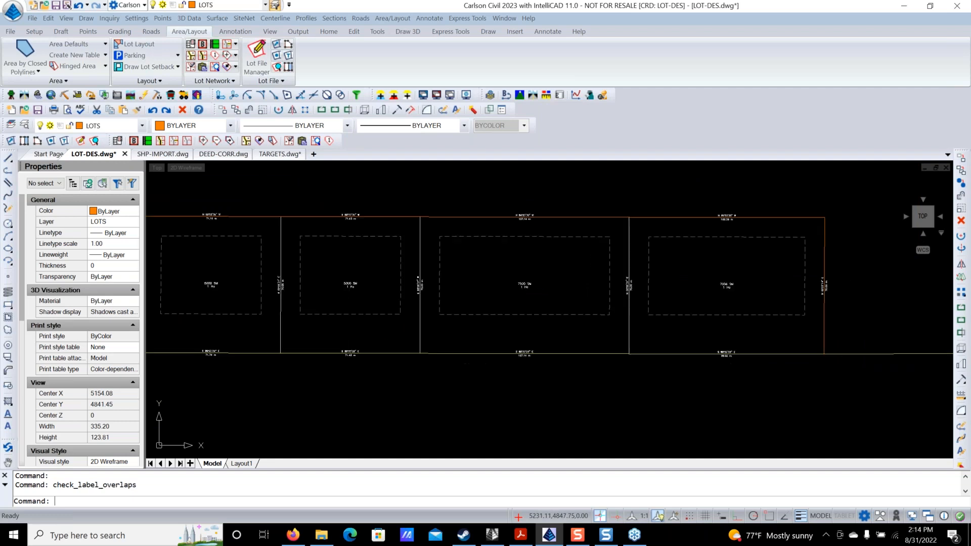
{"action": "middle_click_drag", "start_coordinate": [542, 300], "coordinate": [598, 319]}
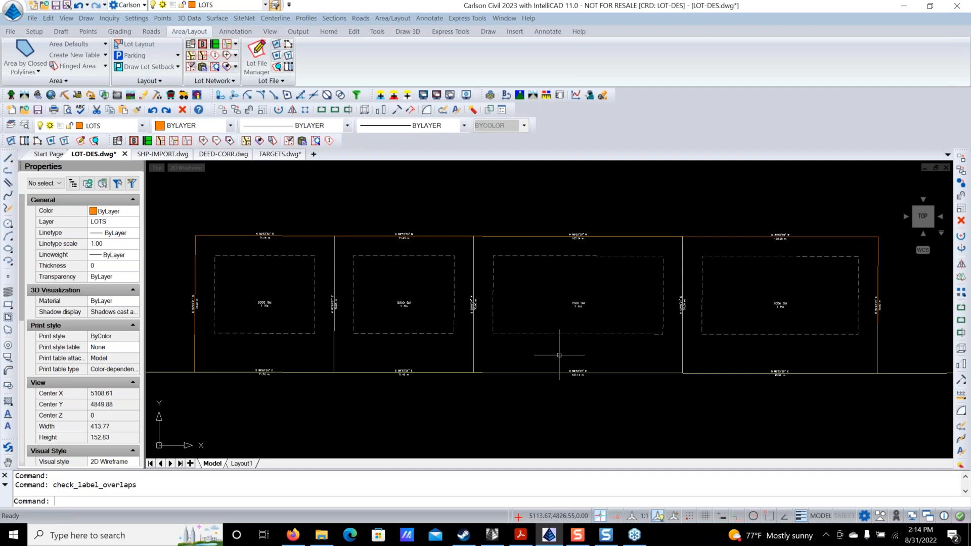
{"action": "scroll", "coordinate": [559, 355], "scroll_direction": "up", "scroll_amount": 1}
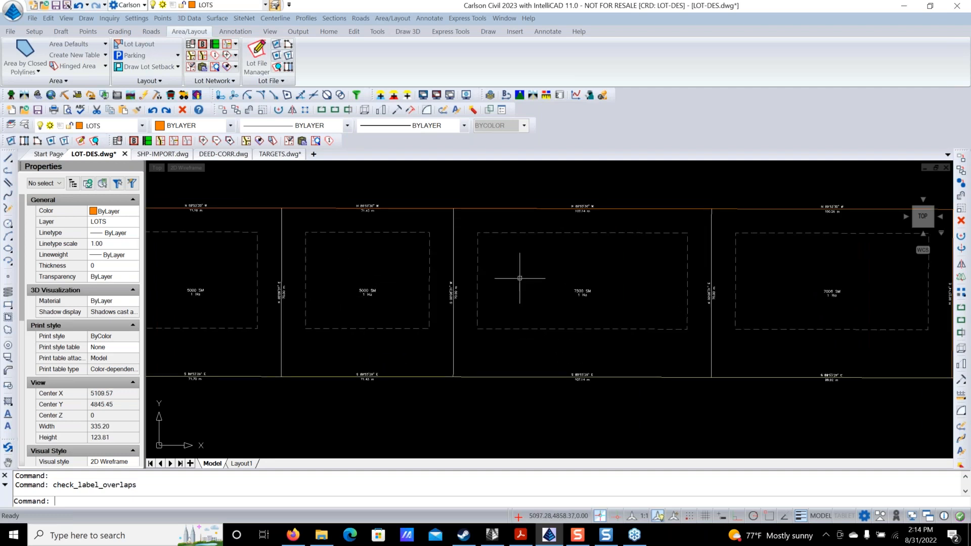
{"action": "middle_click_drag", "start_coordinate": [379, 351], "coordinate": [457, 354]}
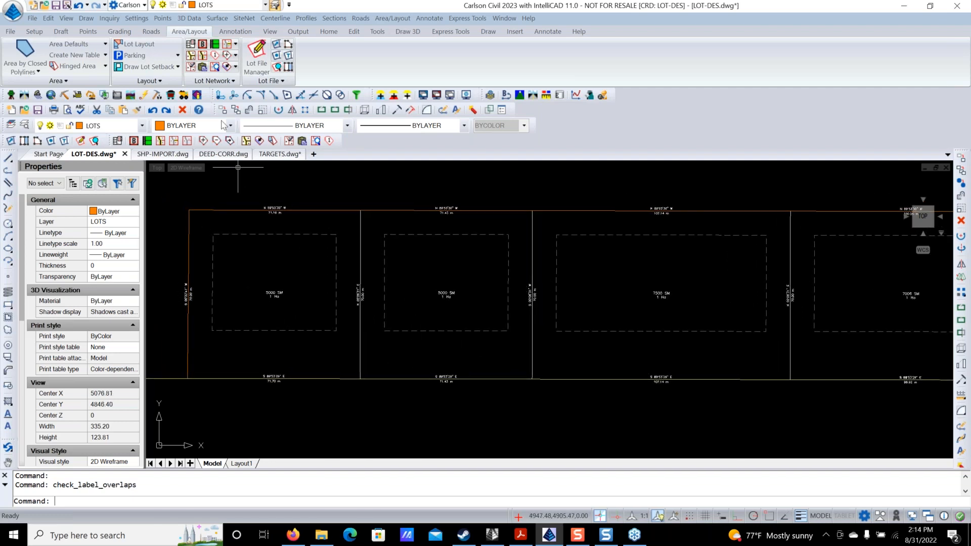
{"action": "left_click", "coordinate": [235, 55]}
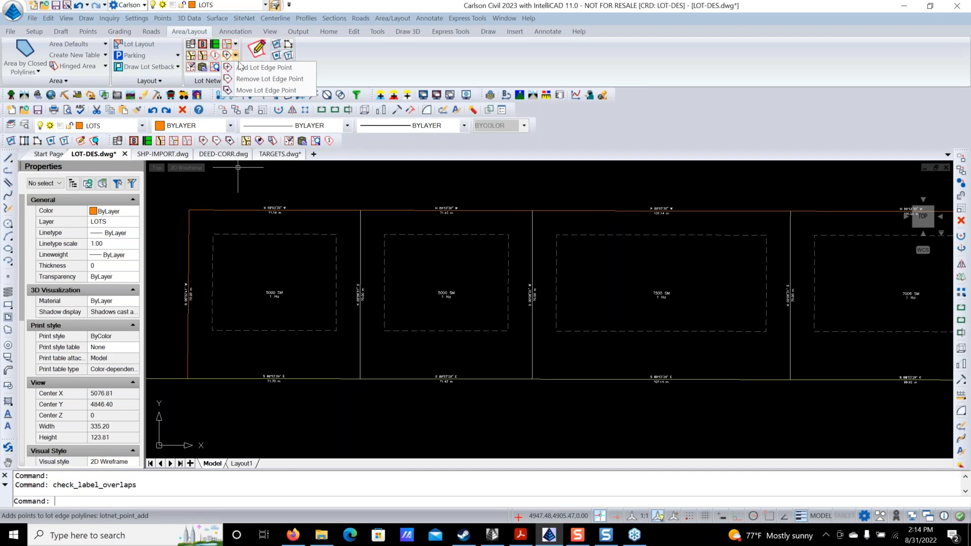
{"action": "left_click", "coordinate": [236, 44]}
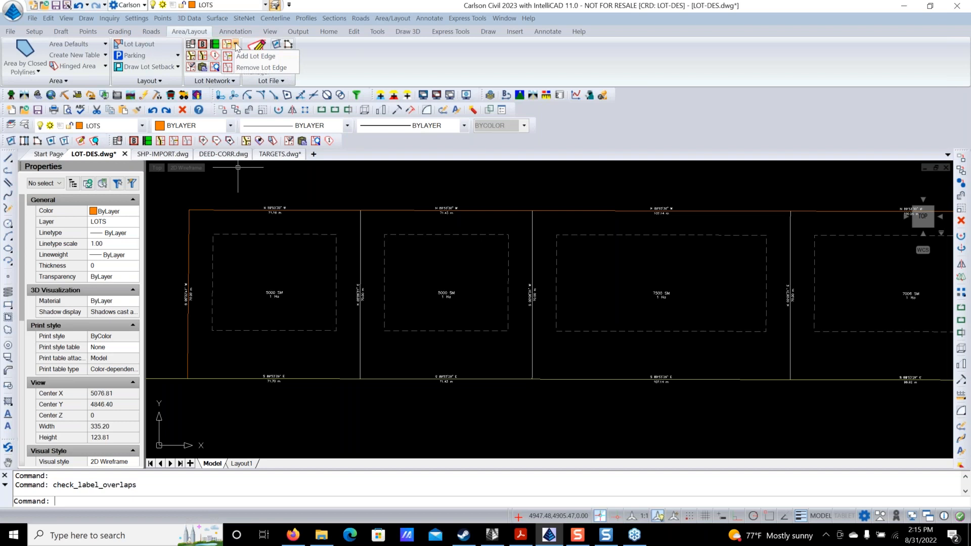
{"action": "left_click", "coordinate": [261, 67]}
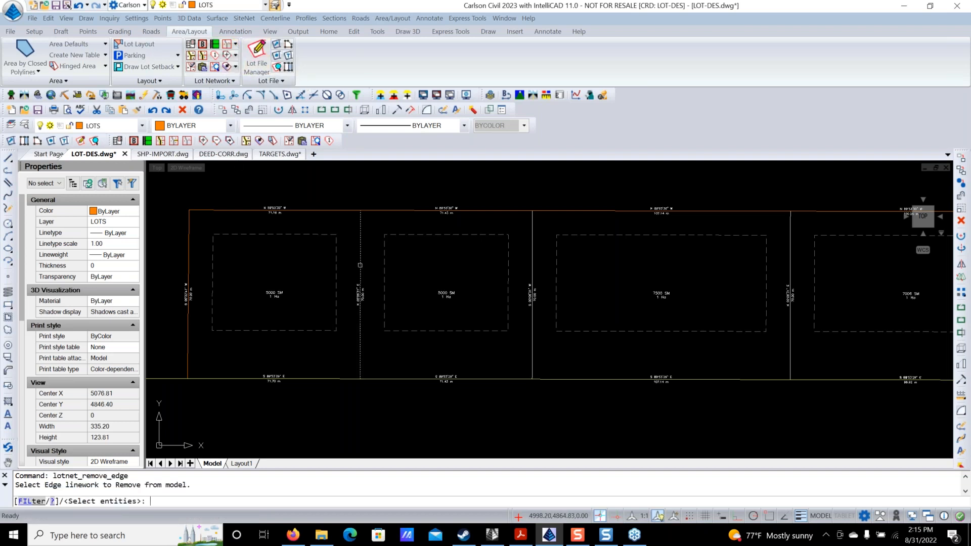
{"action": "left_click", "coordinate": [360, 265]}
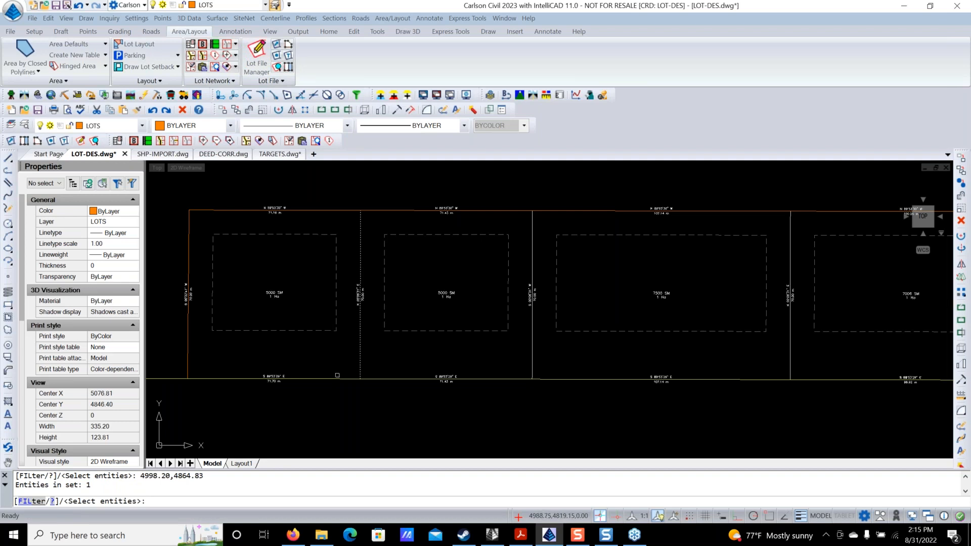
{"action": "key", "text": "Return"}
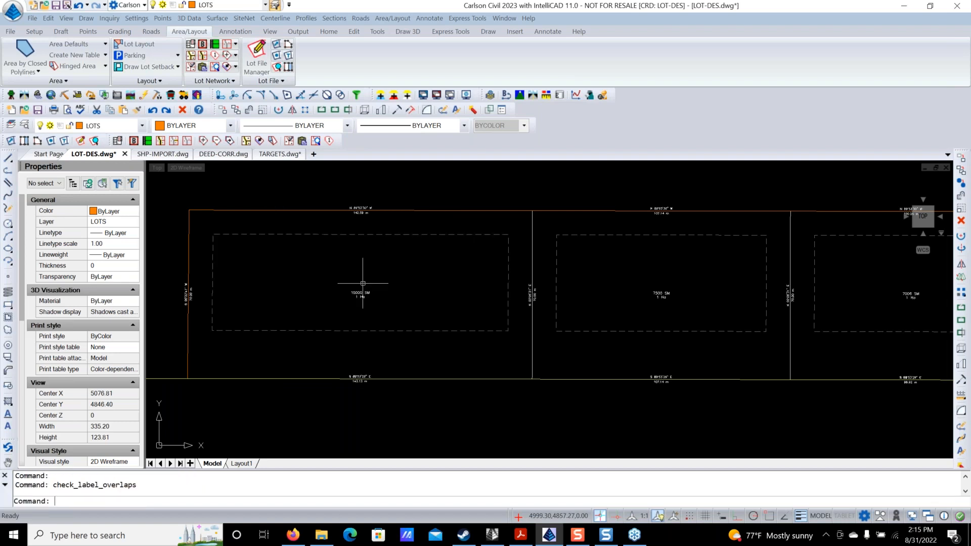
Draw a bent polyline across the merged west lot, from its south line about 39 m north, continuing diagonally northeast to the north boundary.
{"action": "scroll", "coordinate": [353, 342], "scroll_direction": "down", "scroll_amount": 1}
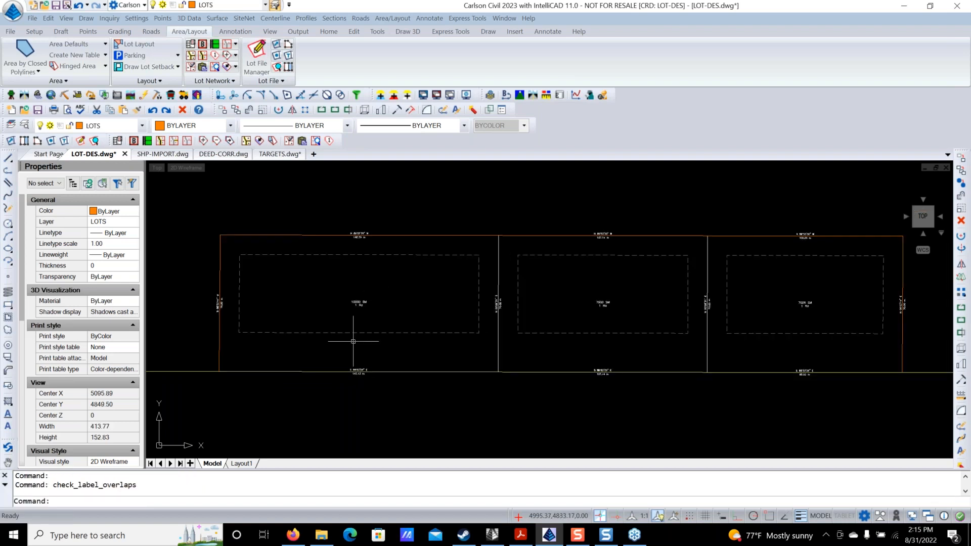
{"action": "scroll", "coordinate": [353, 341], "scroll_direction": "up", "scroll_amount": 1}
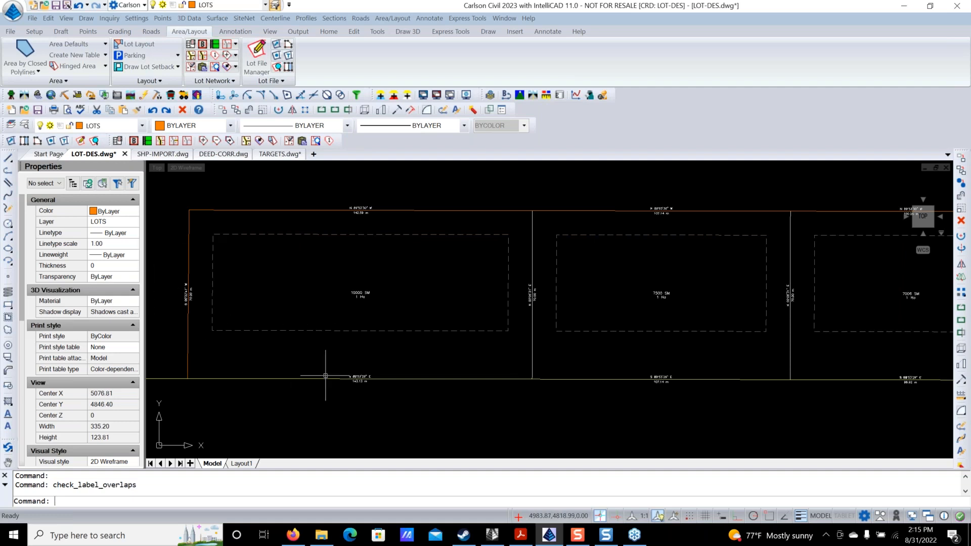
{"action": "type", "text": "pl"}
{"action": "key", "text": "Return"}
{"action": "type", "text": "nea"}
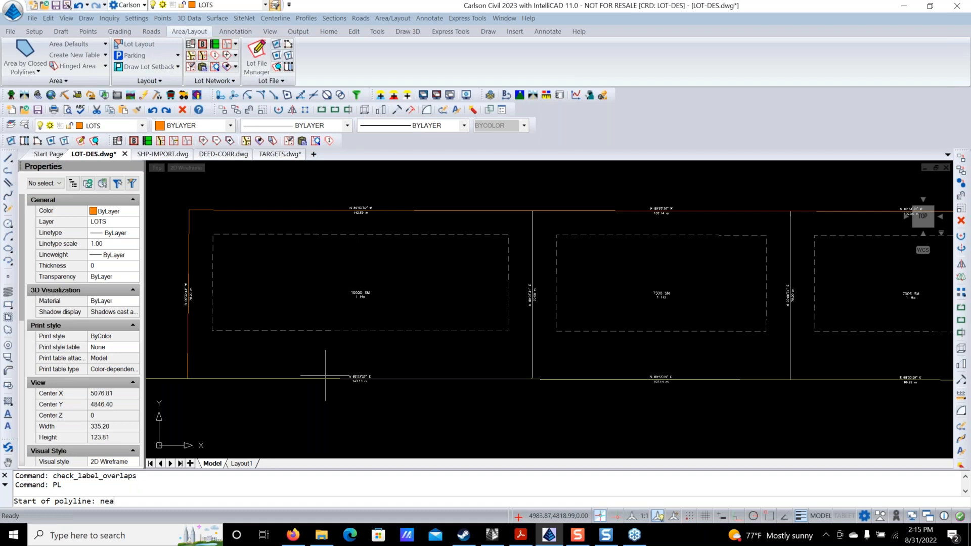
{"action": "key", "text": "Return"}
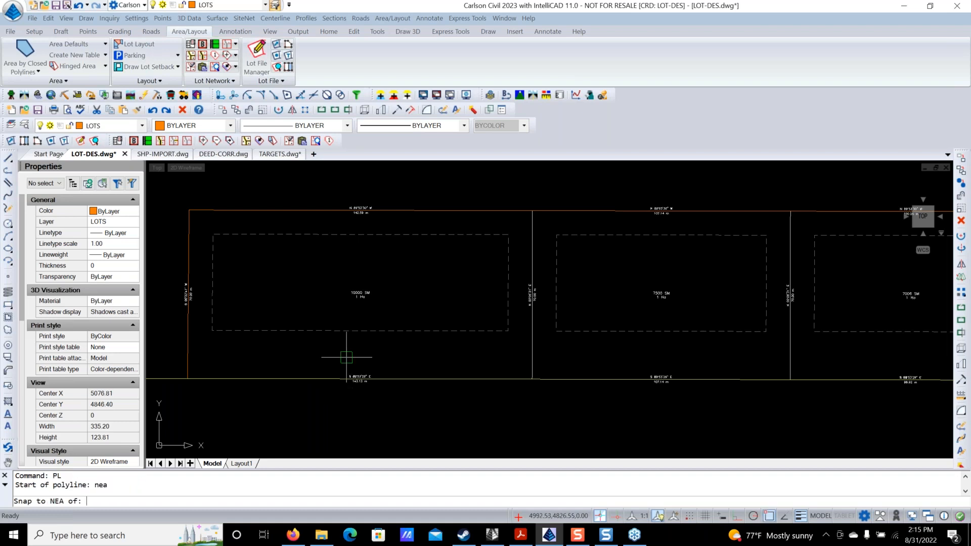
{"action": "left_click", "coordinate": [331, 378]}
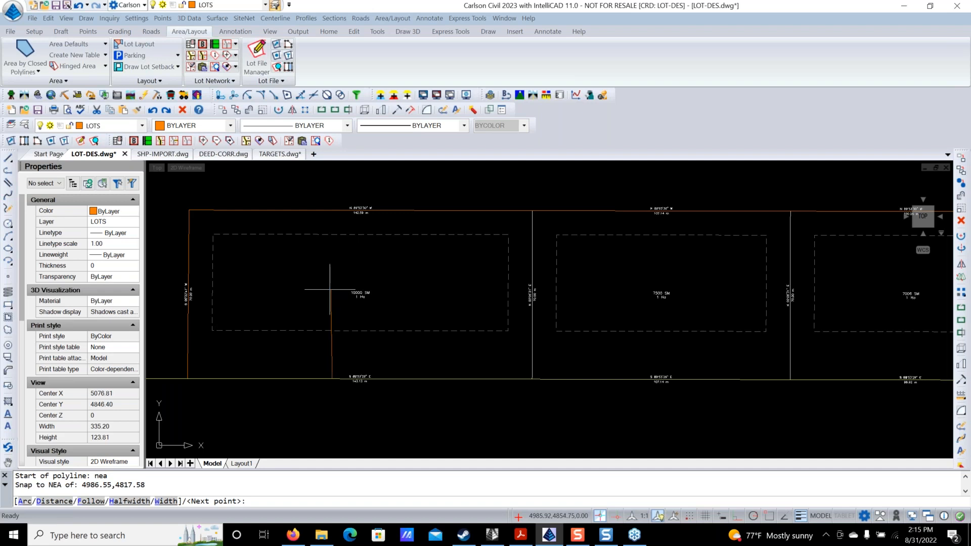
{"action": "left_click", "coordinate": [332, 285]}
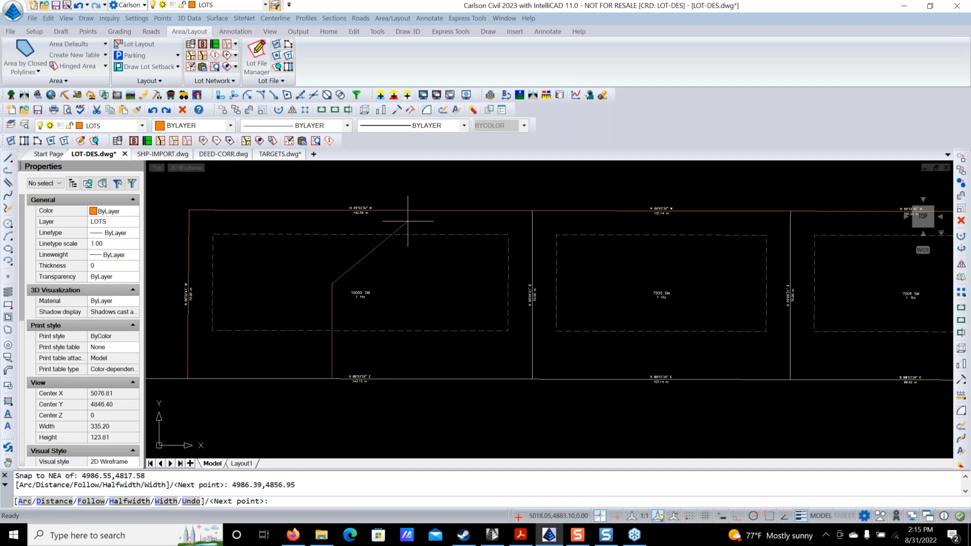
{"action": "type", "text": "nea"}
{"action": "key", "text": "Return"}
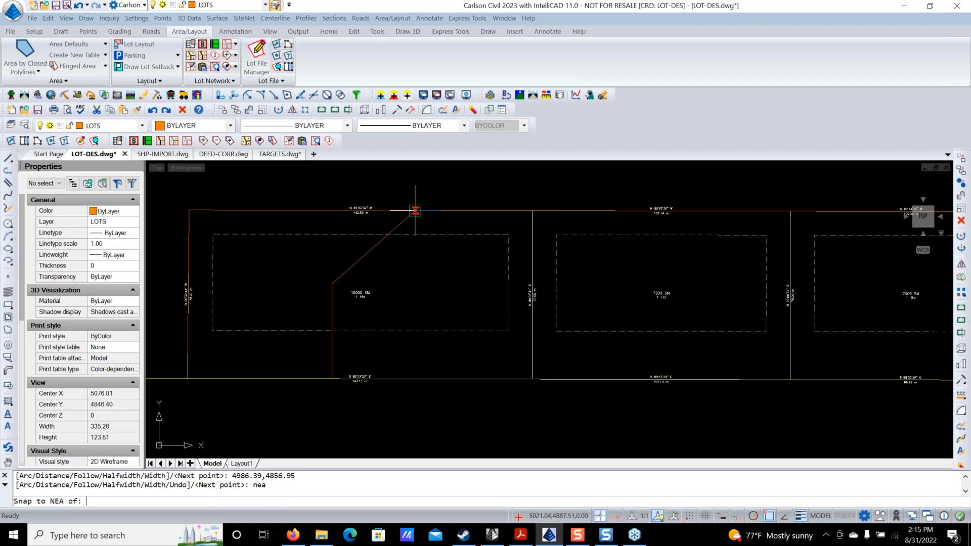
{"action": "left_click", "coordinate": [415, 211]}
{"action": "key", "text": "Return"}
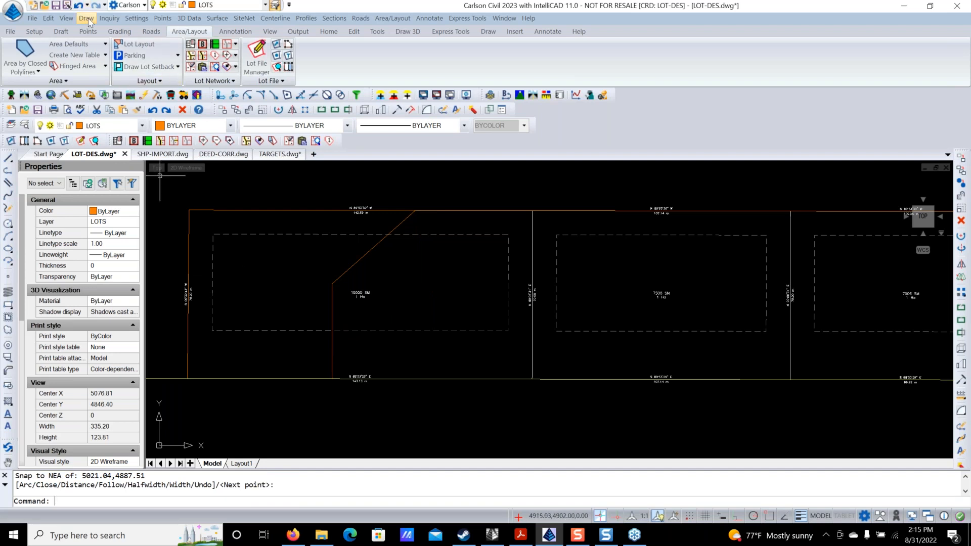
Turn on the Drawing Inspector and check the lot linework with its angle-distance display, switching that display option off again.
{"action": "left_click", "coordinate": [109, 19]}
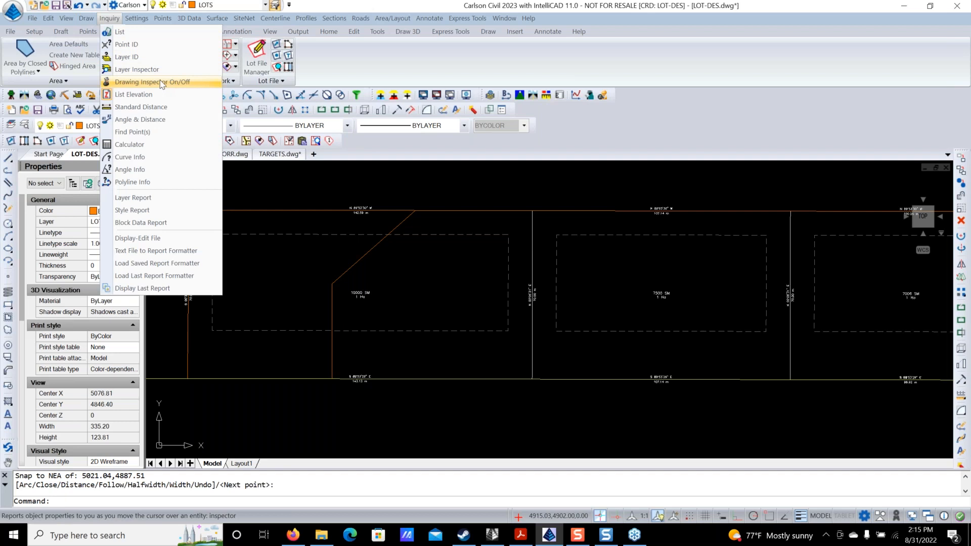
{"action": "left_click", "coordinate": [189, 83]}
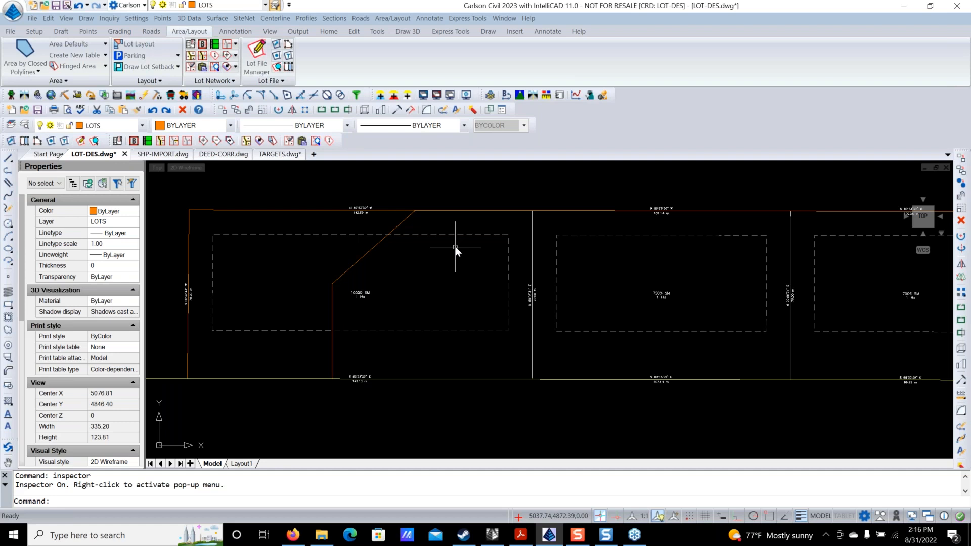
{"action": "mouse_move", "coordinate": [381, 238]}
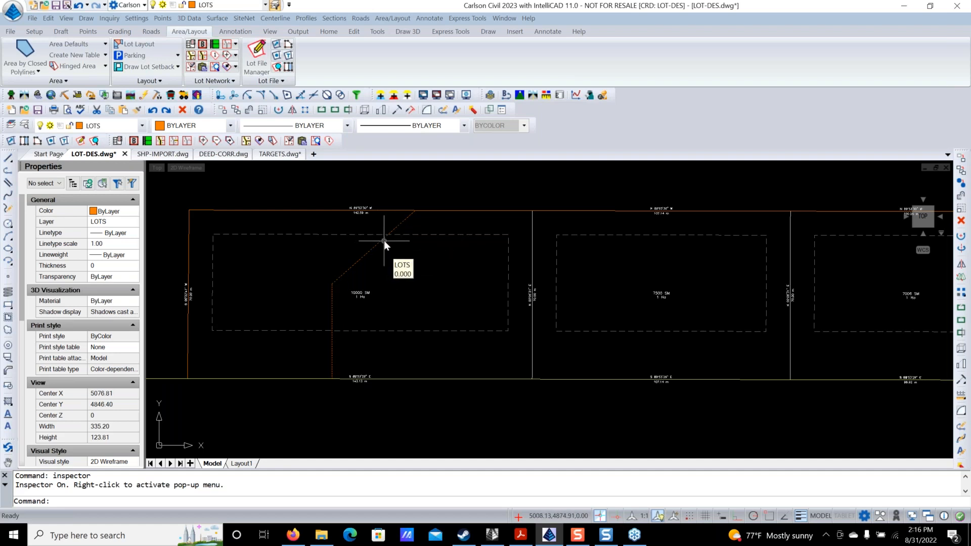
{"action": "right_click", "coordinate": [384, 241]}
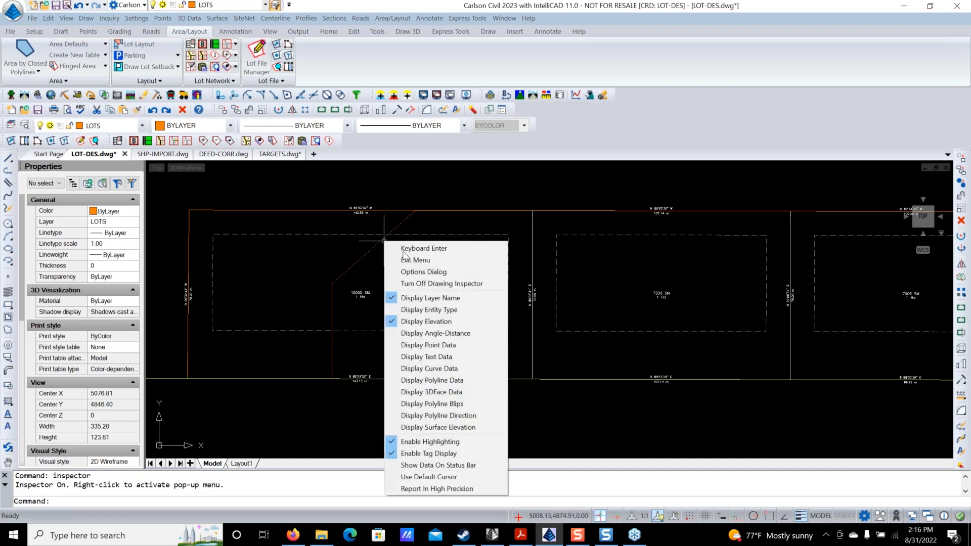
{"action": "left_click", "coordinate": [456, 333]}
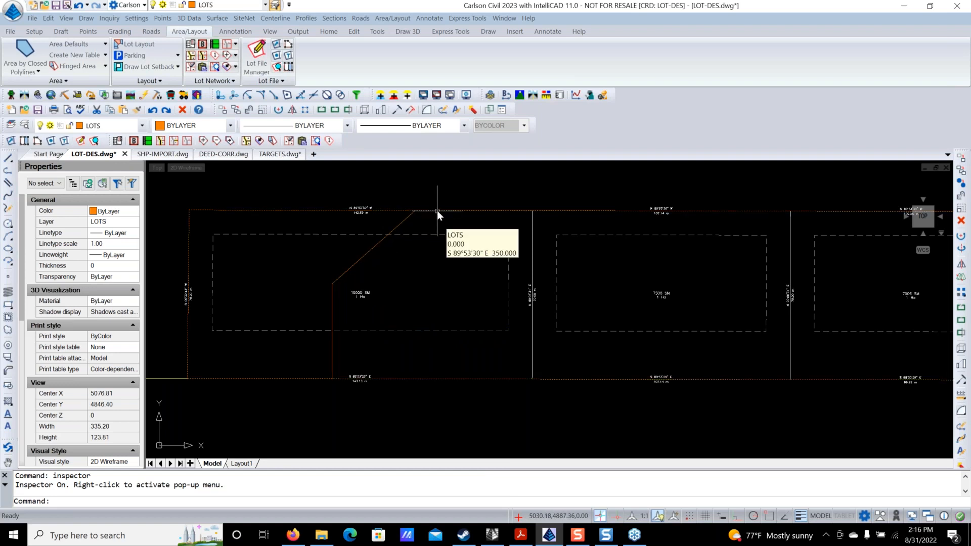
{"action": "right_click", "coordinate": [386, 279]}
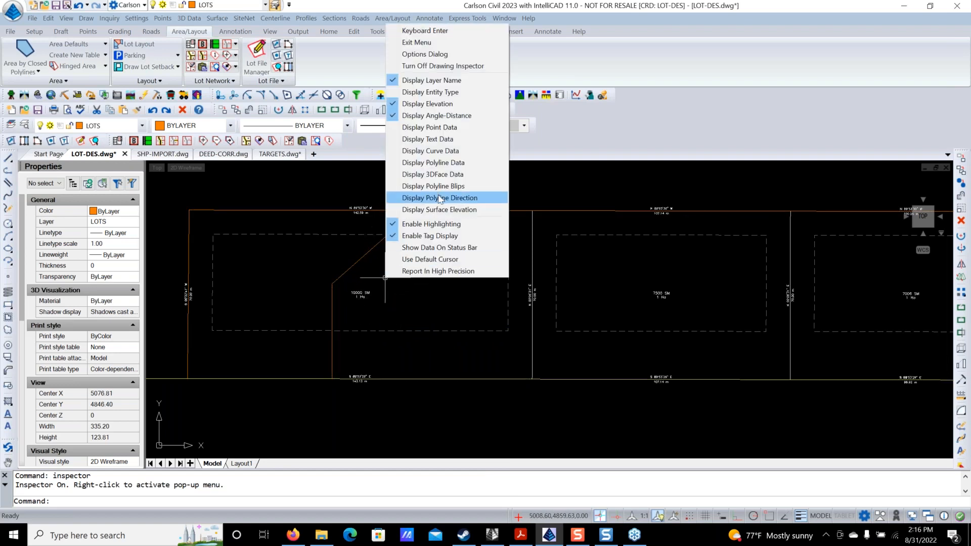
{"action": "left_click", "coordinate": [458, 123]}
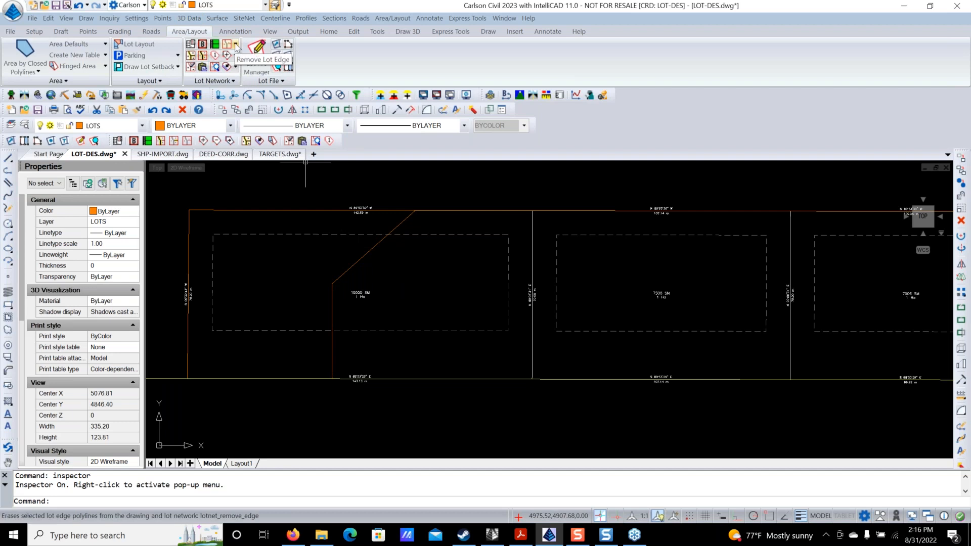
Add the bent polyline to the lot network as a lot edge and save the drawing.
{"action": "left_click", "coordinate": [236, 44]}
{"action": "left_click", "coordinate": [255, 57]}
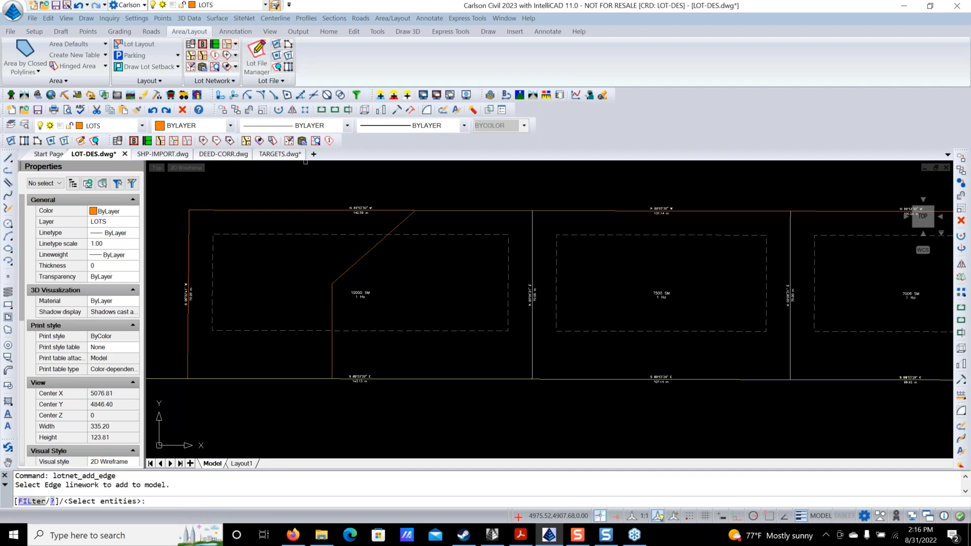
{"action": "left_click", "coordinate": [361, 255]}
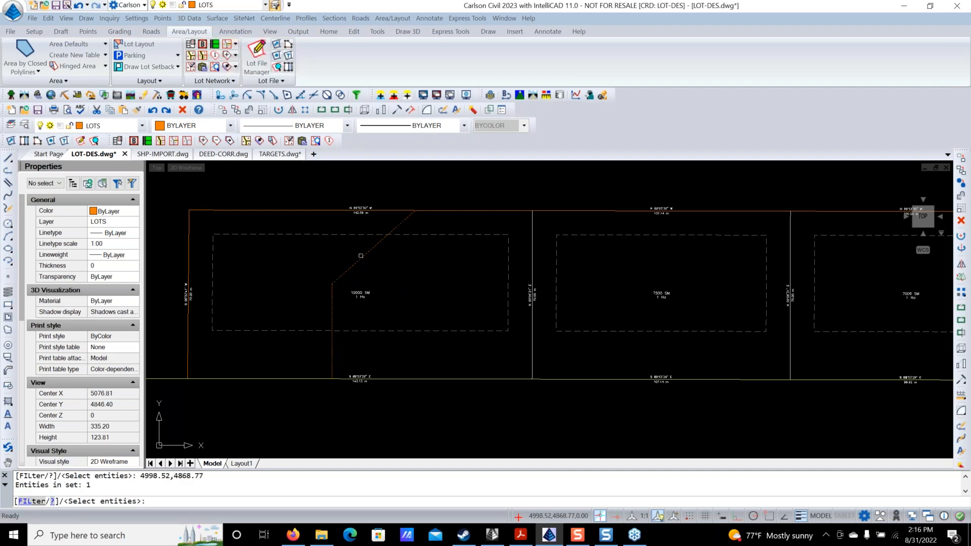
{"action": "key", "text": "Return"}
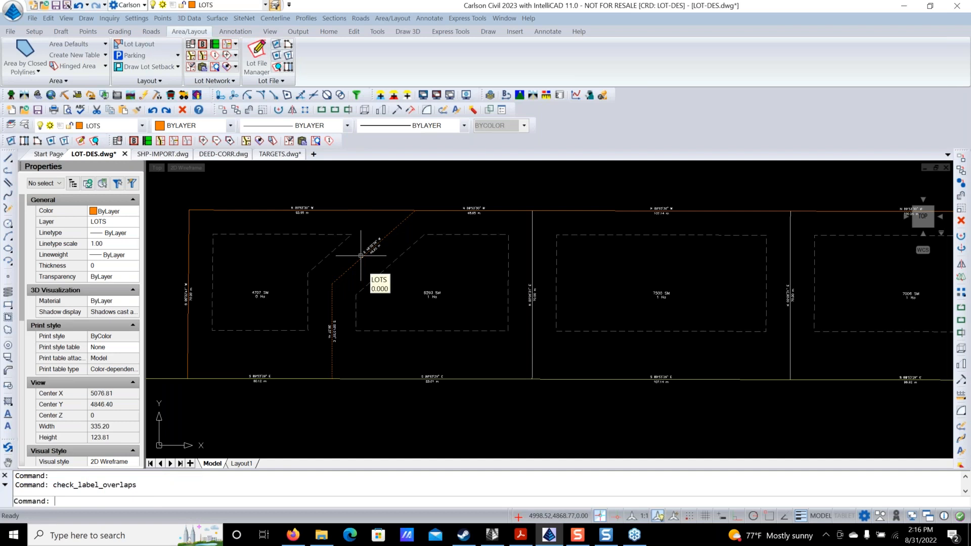
{"action": "scroll", "coordinate": [718, 363], "scroll_direction": "down", "scroll_amount": 2}
{"action": "middle_click_drag", "start_coordinate": [717, 363], "coordinate": [632, 351]}
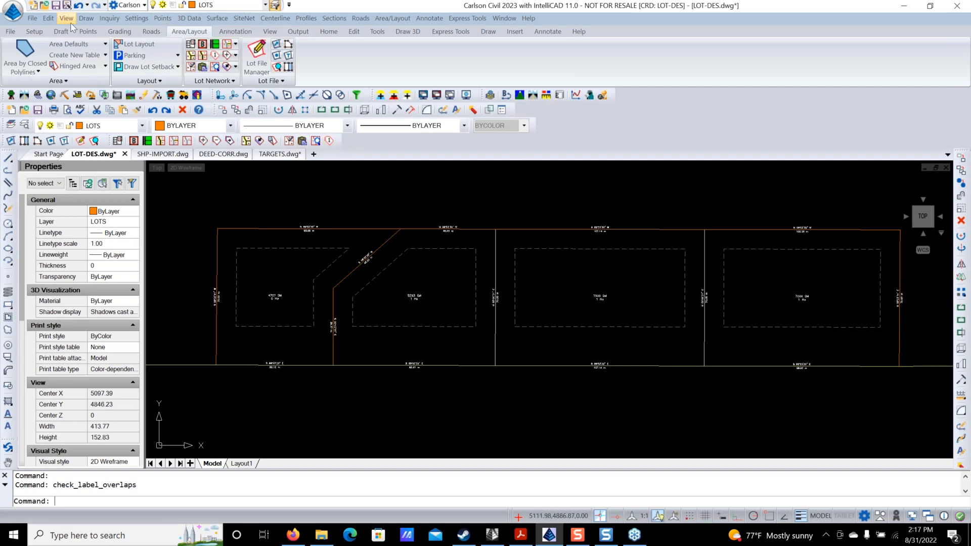
{"action": "left_click", "coordinate": [57, 6]}
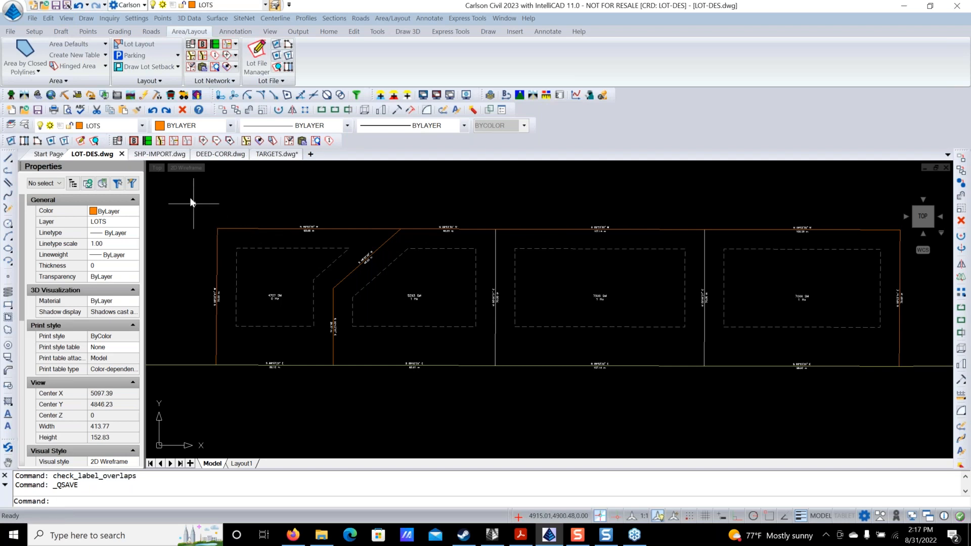
Switch to the SHP-IMPORT drawing and load the Survey module.
{"action": "left_click", "coordinate": [160, 155]}
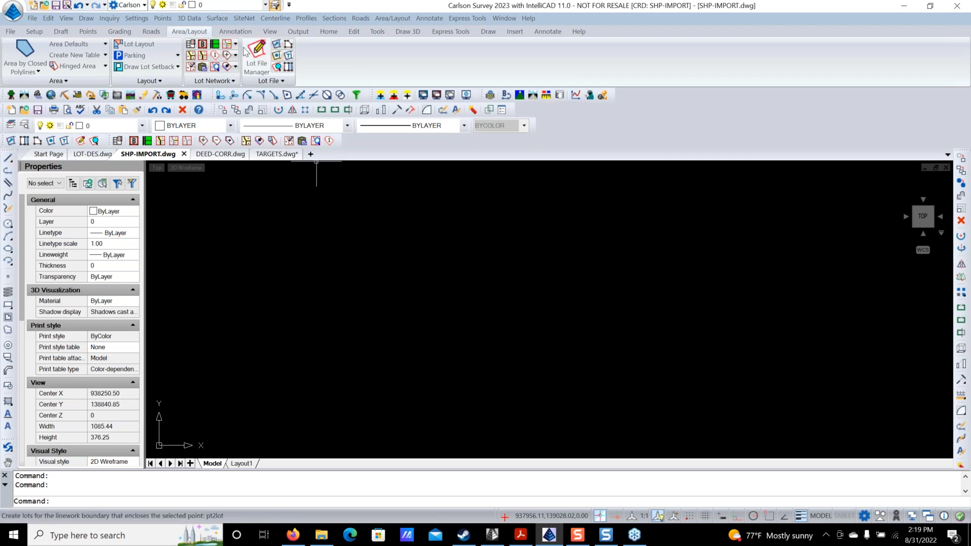
{"action": "left_click", "coordinate": [11, 95]}
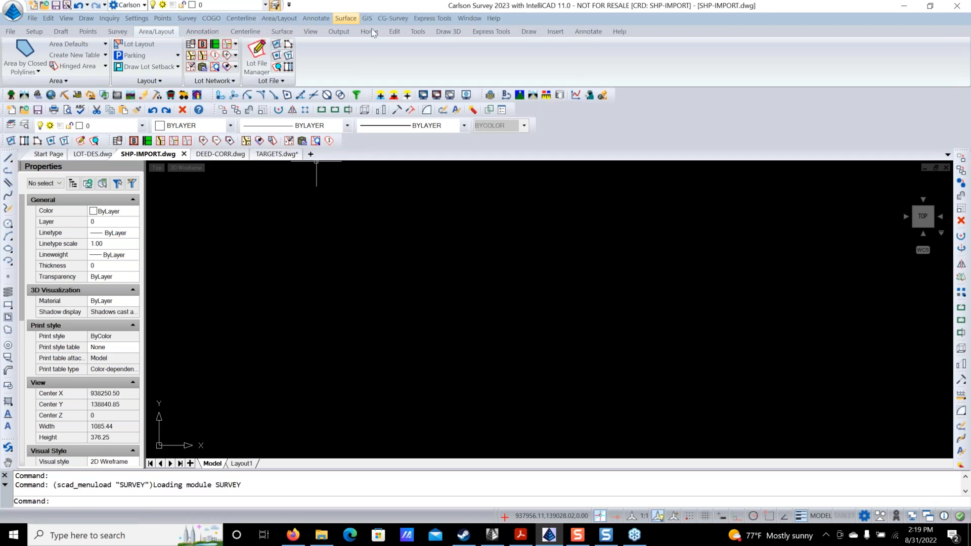
Start an ESRI SHP import and choose CONTOURS_2FT_PLUS.shp as the file to import.
{"action": "left_click", "coordinate": [368, 19]}
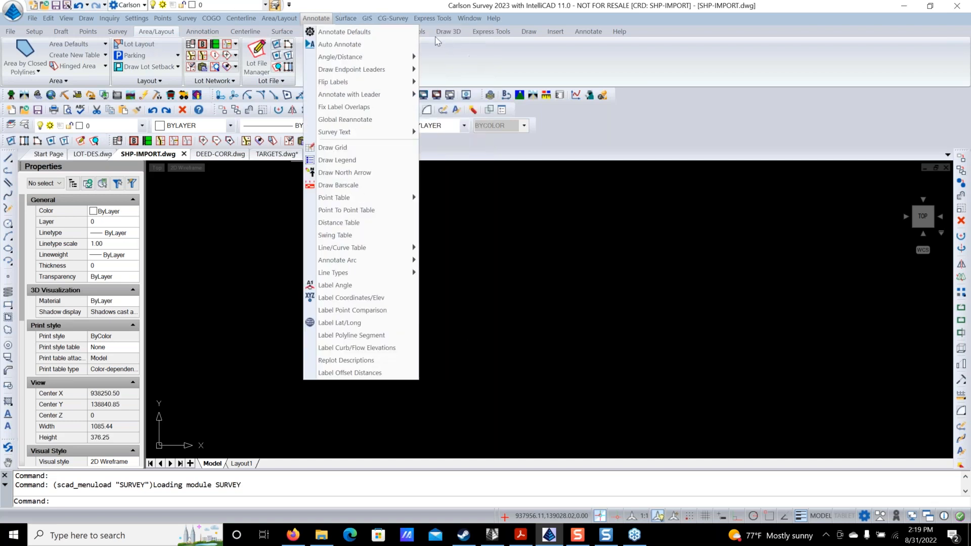
{"action": "left_click", "coordinate": [377, 19]}
{"action": "left_click", "coordinate": [370, 18]}
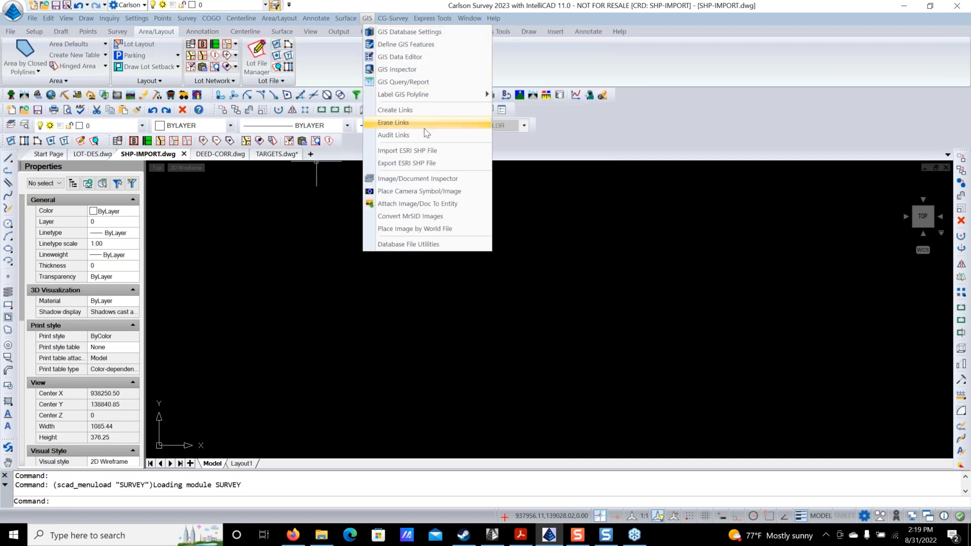
{"action": "left_click", "coordinate": [437, 155]}
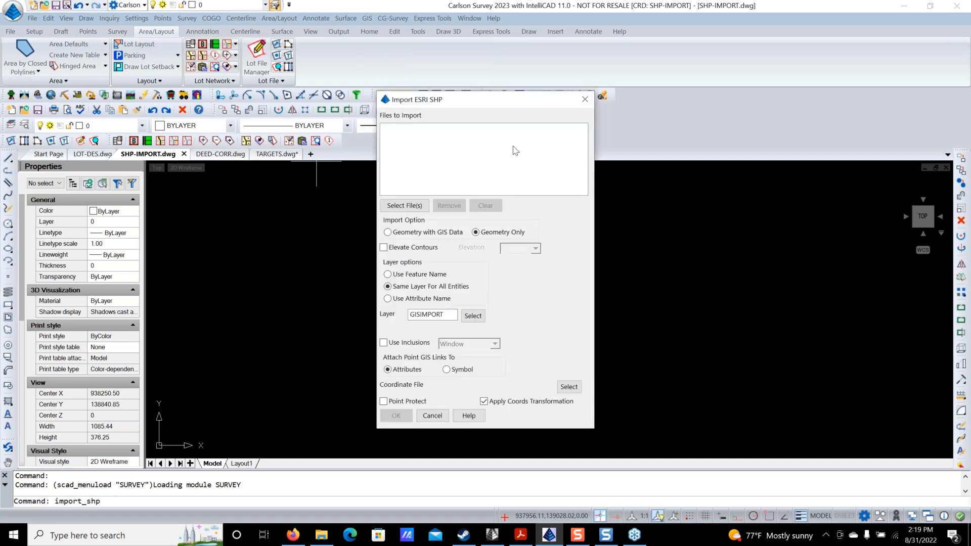
{"action": "left_click", "coordinate": [405, 206]}
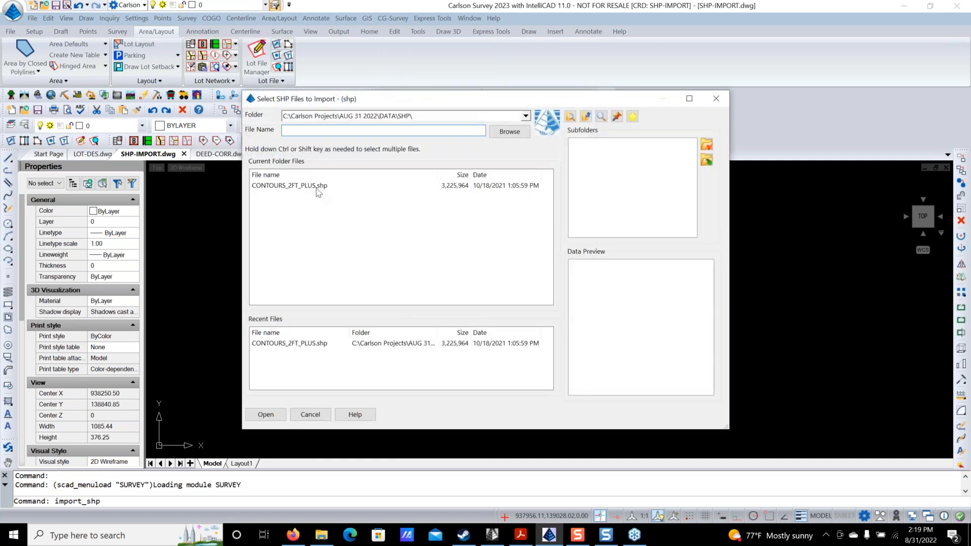
{"action": "left_click", "coordinate": [318, 187]}
{"action": "left_click", "coordinate": [283, 415]}
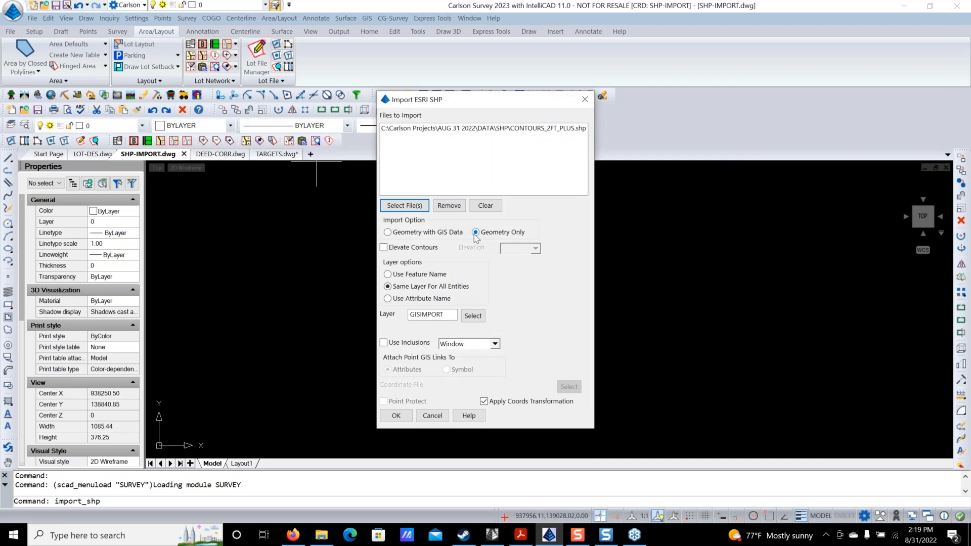
Import the contours as geometry only on layer GISIMPORT, with Elevate Contours on and the Elevation attribute as the elevation source.
{"action": "left_click", "coordinate": [384, 248]}
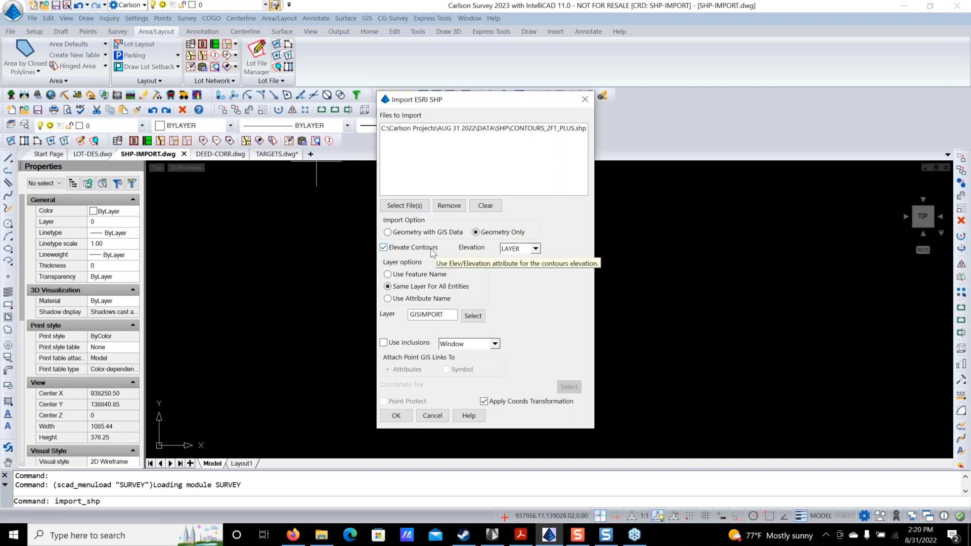
{"action": "left_click", "coordinate": [534, 249]}
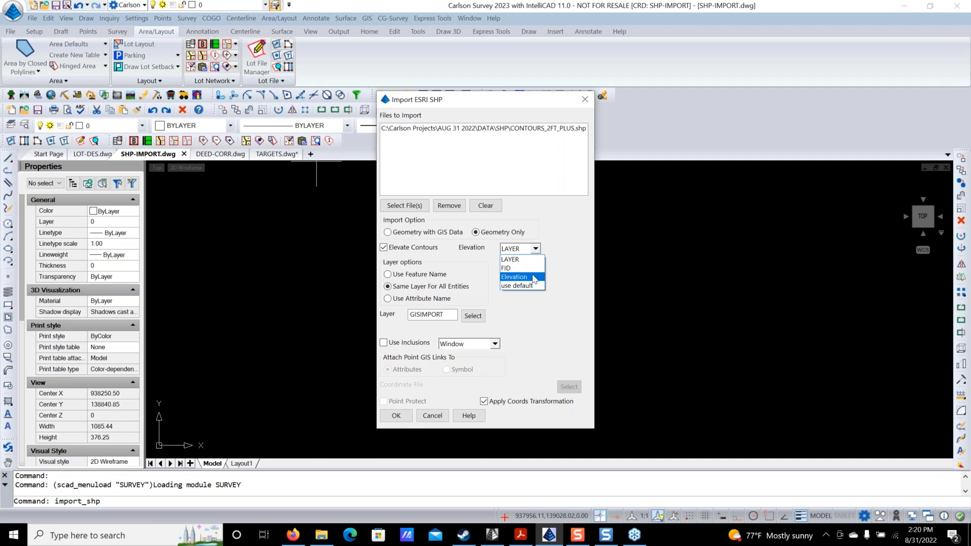
{"action": "left_click", "coordinate": [534, 277]}
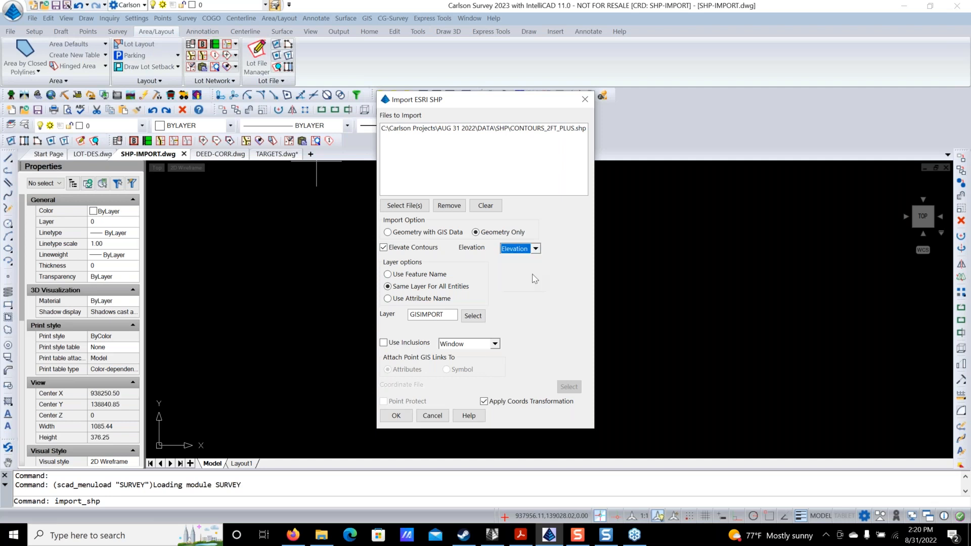
{"action": "left_click", "coordinate": [521, 250]}
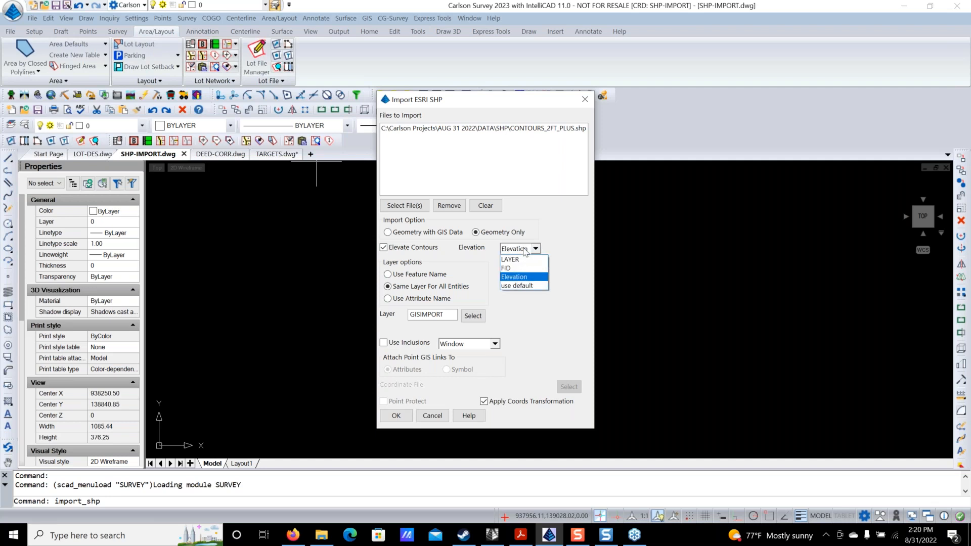
{"action": "left_click", "coordinate": [517, 276]}
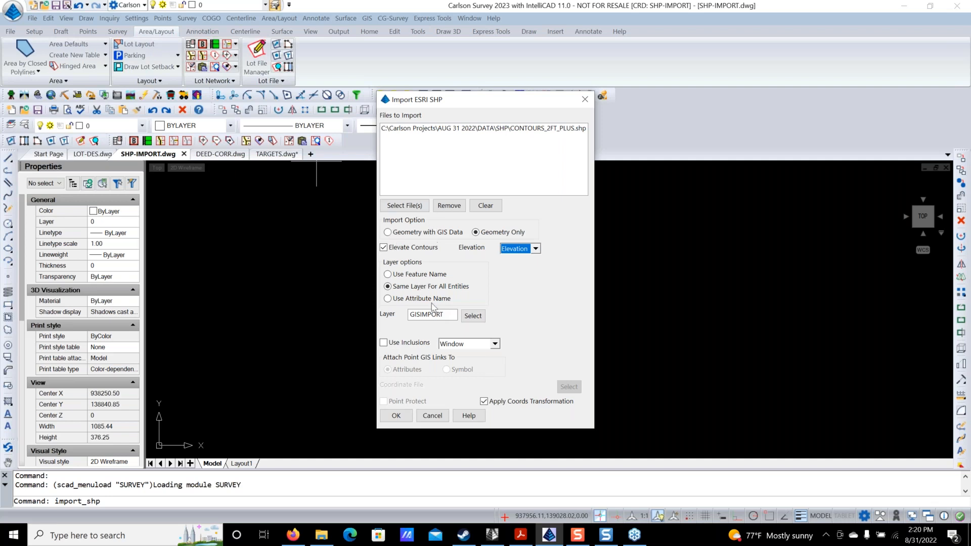
{"action": "left_click", "coordinate": [400, 415]}
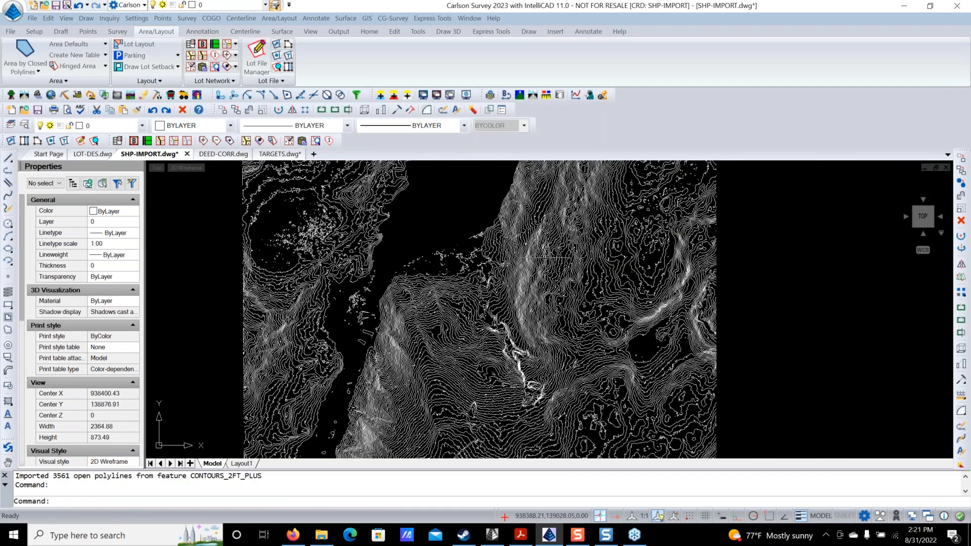
Turn on the Drawing Inspector and check the layer and elevation of several imported contours.
{"action": "left_click", "coordinate": [109, 18]}
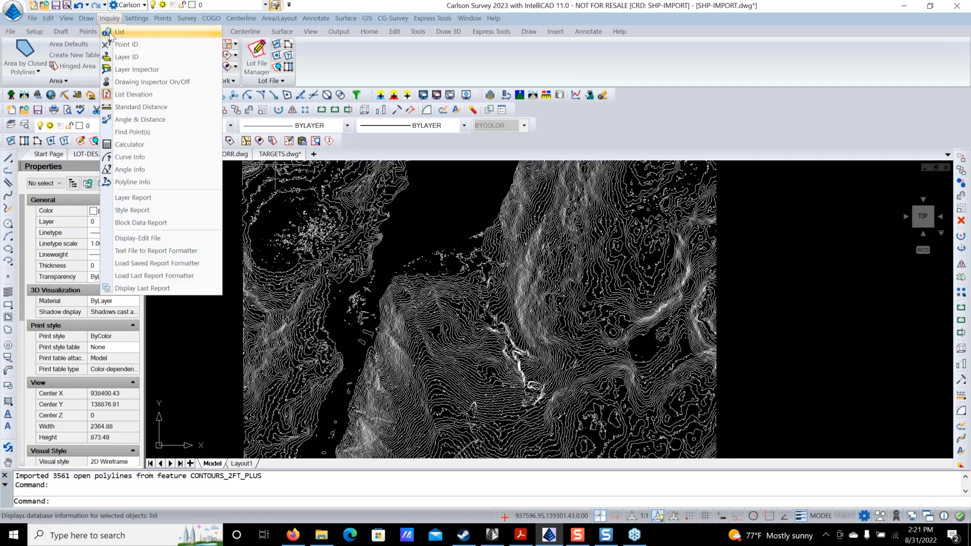
{"action": "left_click", "coordinate": [141, 82]}
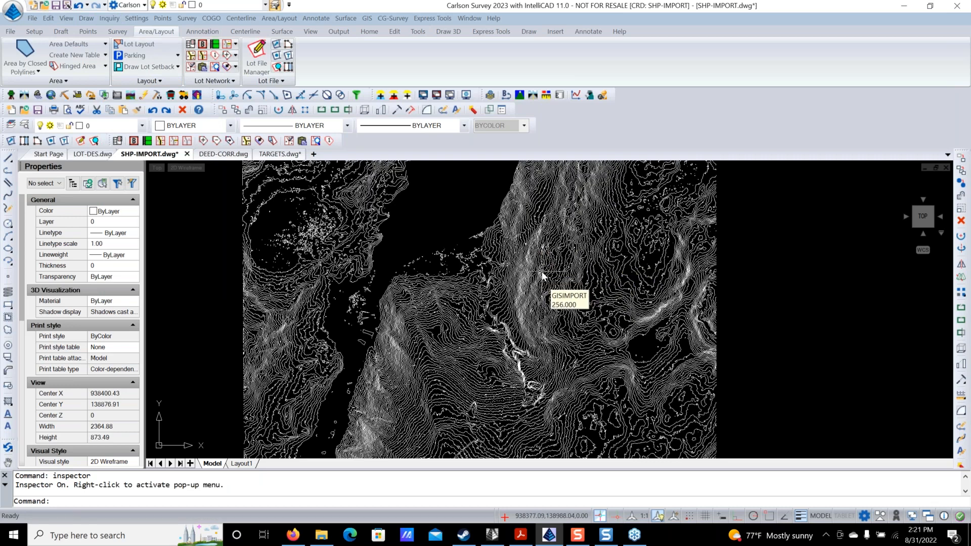
{"action": "scroll", "coordinate": [542, 275], "scroll_direction": "up", "scroll_amount": 2}
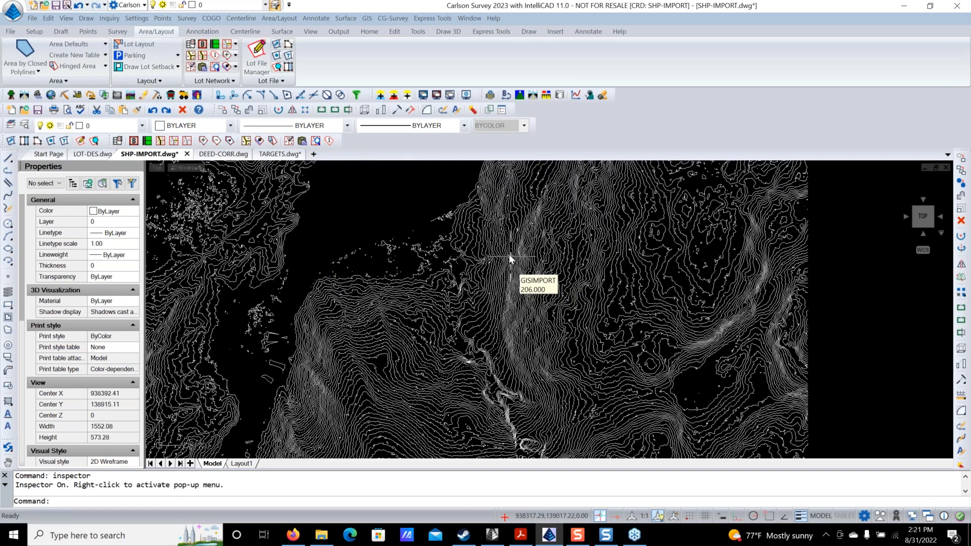
{"action": "scroll", "coordinate": [558, 285], "scroll_direction": "up", "scroll_amount": 2}
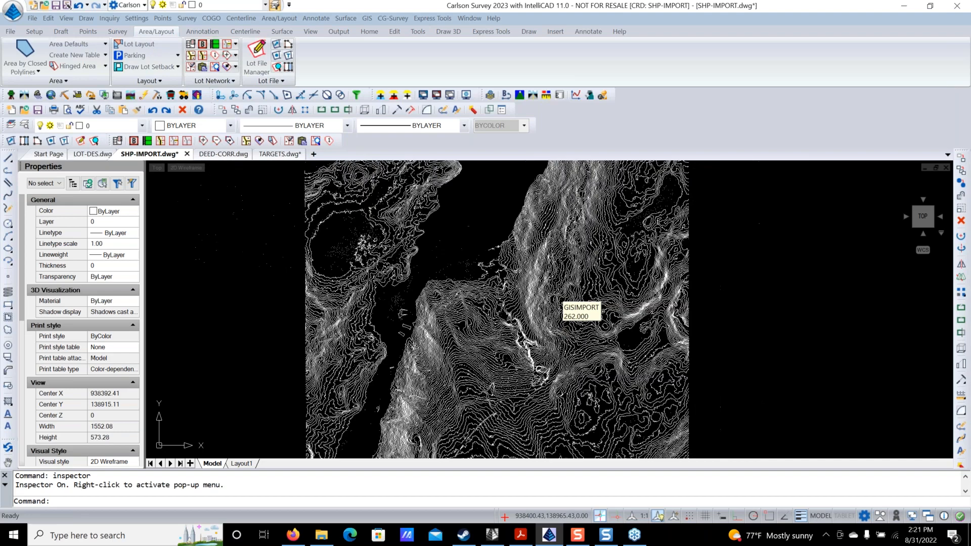
{"action": "scroll", "coordinate": [546, 287], "scroll_direction": "up", "scroll_amount": 2}
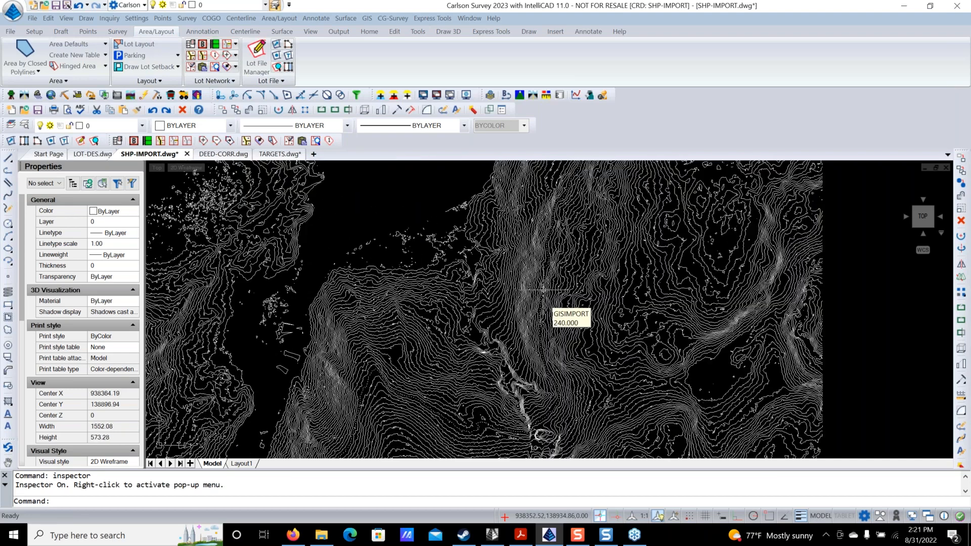
{"action": "scroll", "coordinate": [544, 291], "scroll_direction": "down", "scroll_amount": 2}
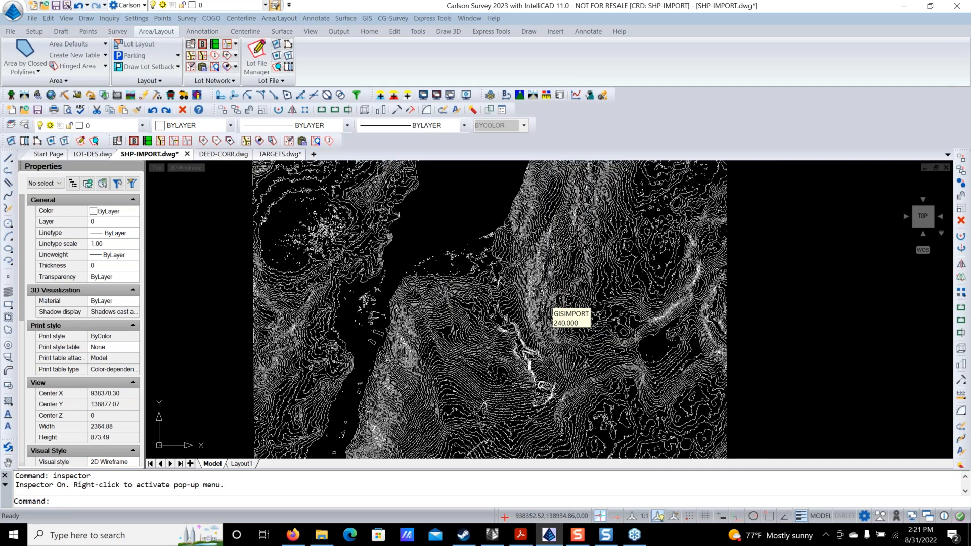
{"action": "scroll", "coordinate": [544, 290], "scroll_direction": "down", "scroll_amount": 3}
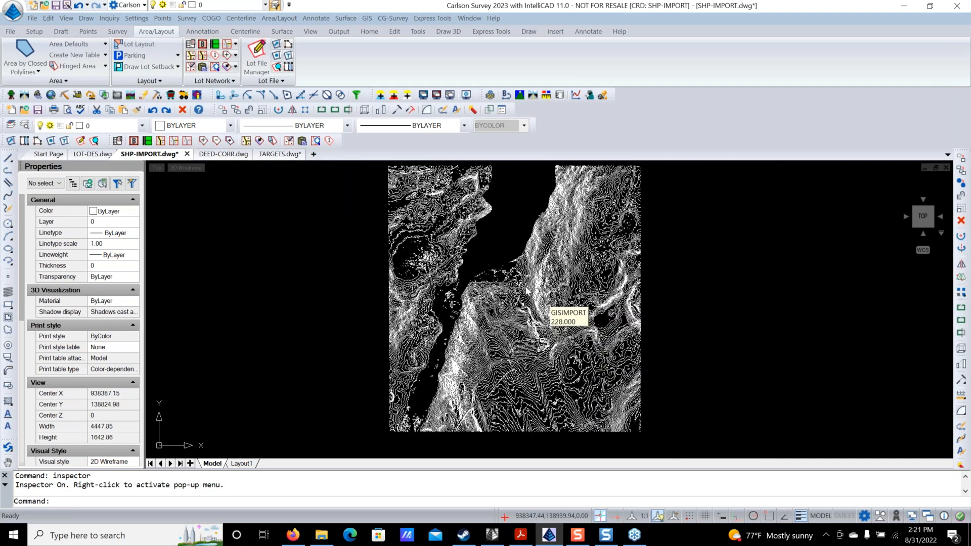
{"action": "scroll", "coordinate": [280, 211], "scroll_direction": "down", "scroll_amount": 2}
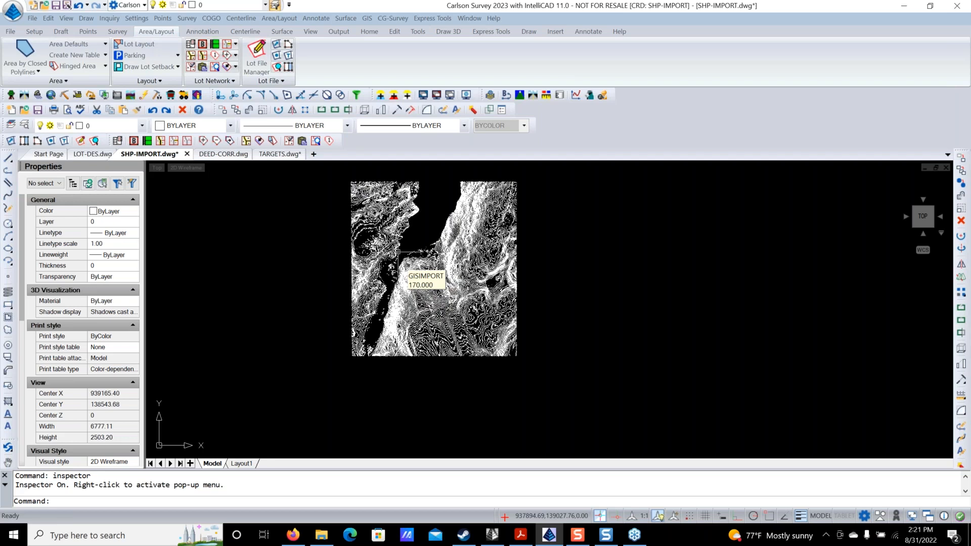
Erase all the imported contour polylines from the drawing.
{"action": "middle_click_drag", "start_coordinate": [435, 282], "coordinate": [443, 315]}
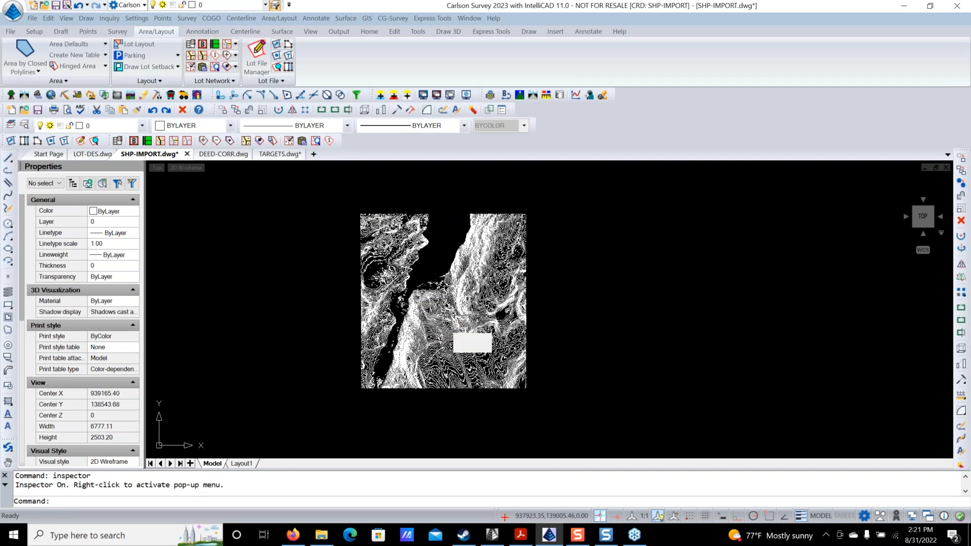
{"action": "type", "text": "e"}
{"action": "key", "text": "Return"}
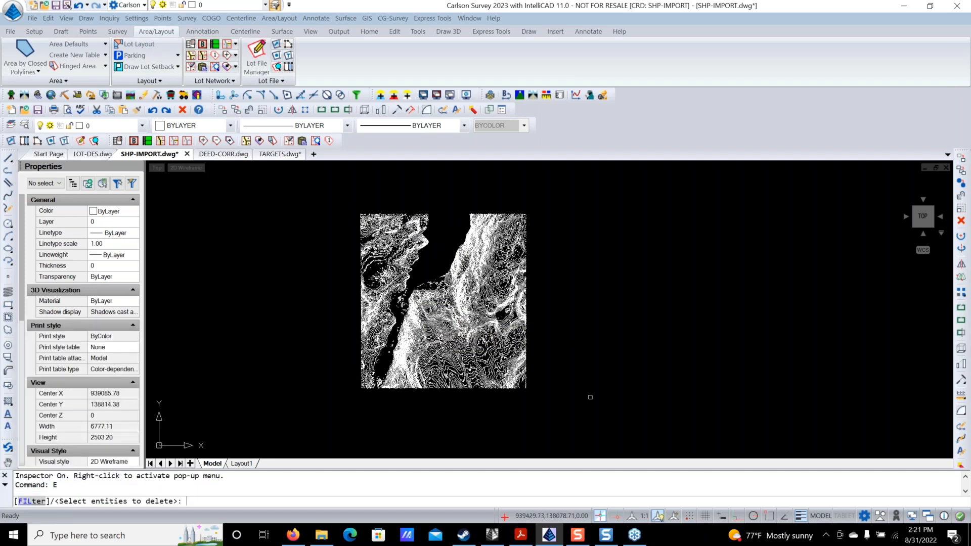
{"action": "left_click", "coordinate": [587, 417]}
{"action": "left_click", "coordinate": [307, 190]}
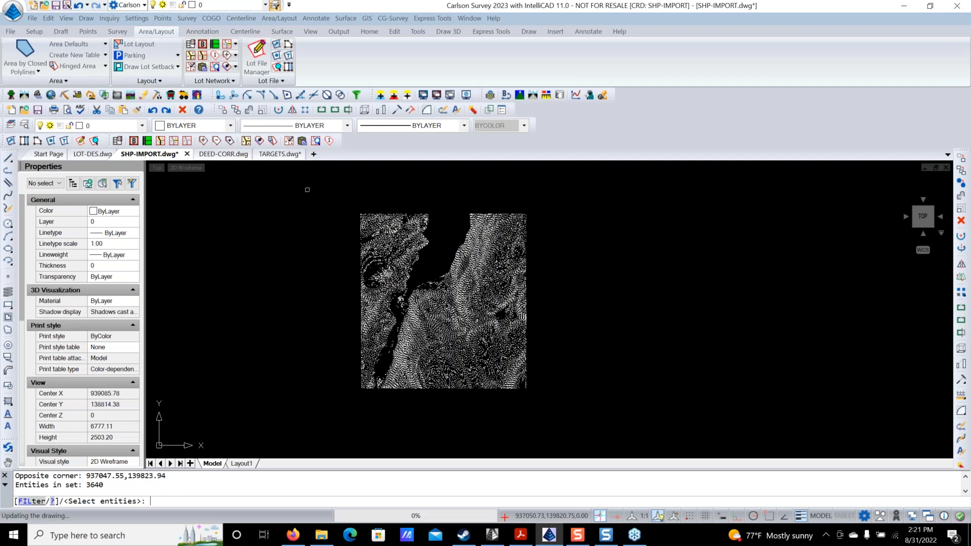
{"action": "key", "text": "Return"}
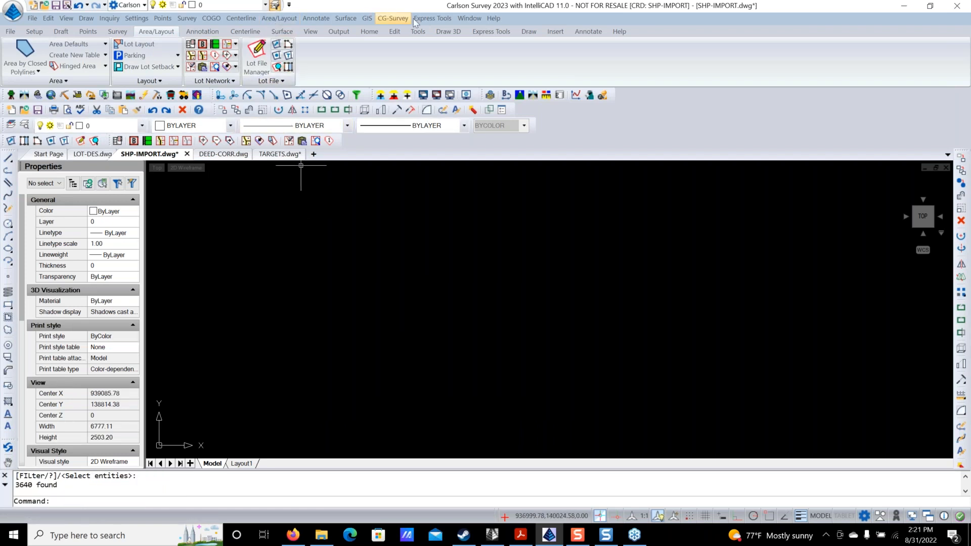
Import CONTOURS_2FT_PLUS.shp again as geometry only on layer GISIMPORT, leaving Elevate Contours off.
{"action": "left_click", "coordinate": [367, 18]}
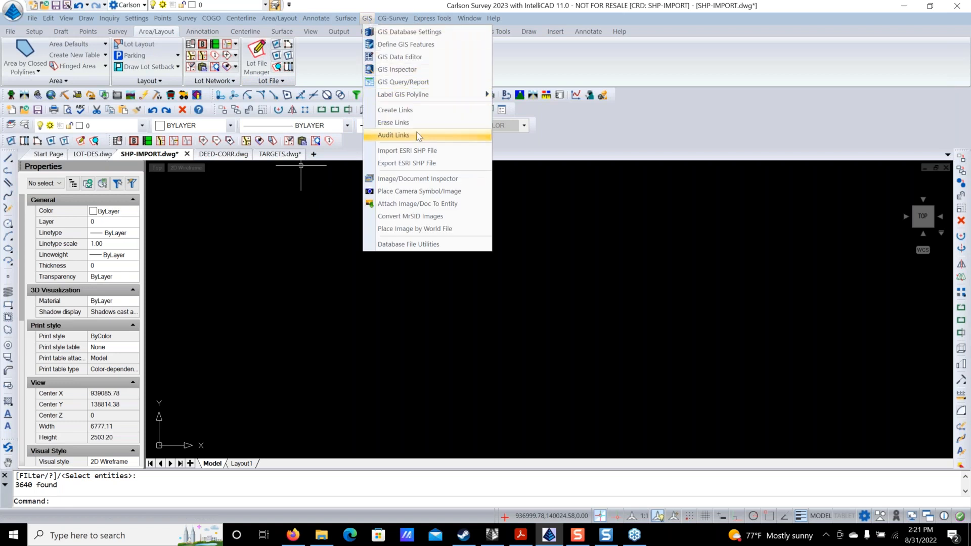
{"action": "left_click", "coordinate": [419, 151]}
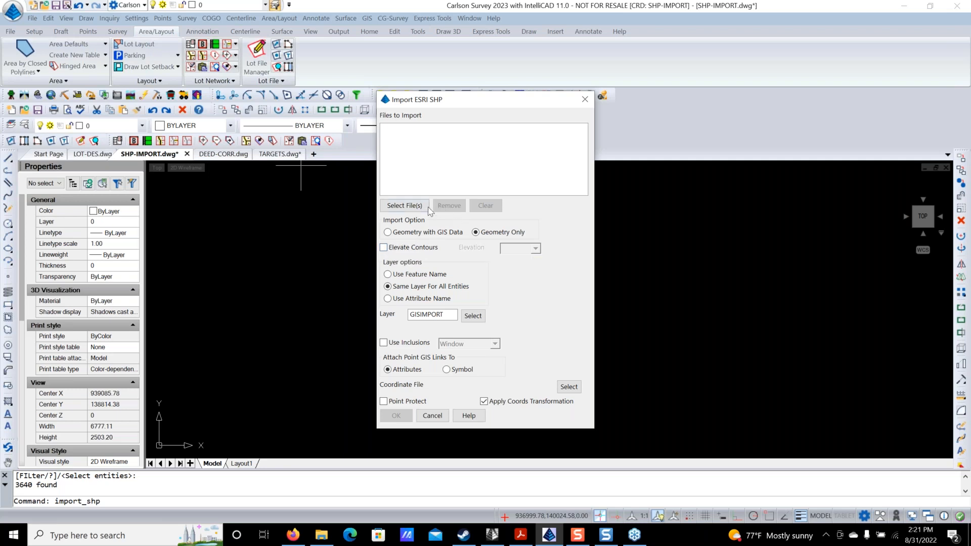
{"action": "left_click", "coordinate": [404, 206]}
{"action": "left_click", "coordinate": [312, 186]}
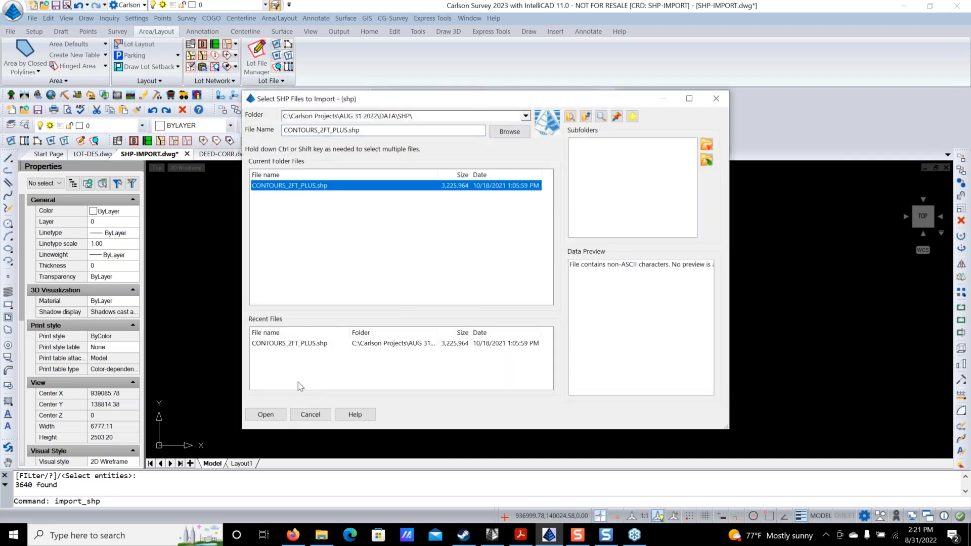
{"action": "left_click", "coordinate": [283, 414]}
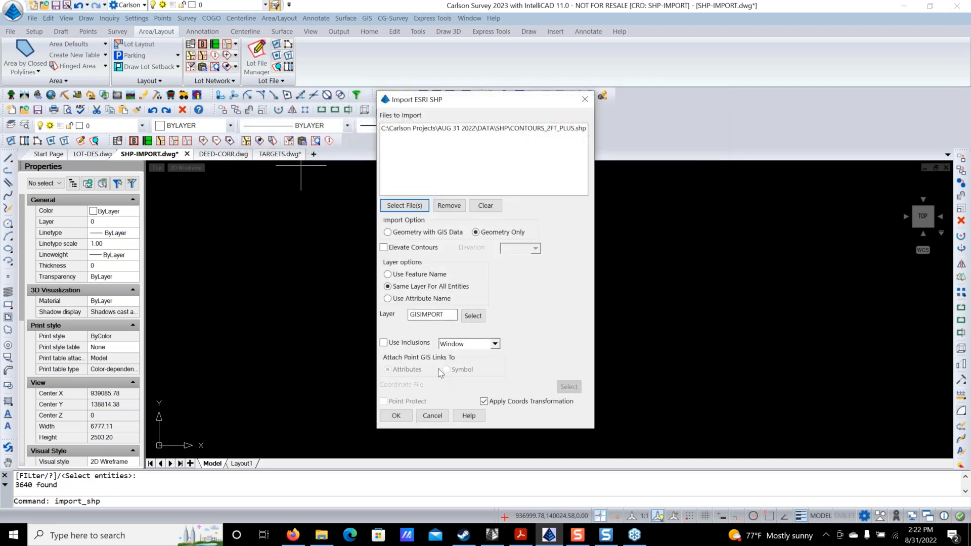
{"action": "left_click", "coordinate": [400, 418]}
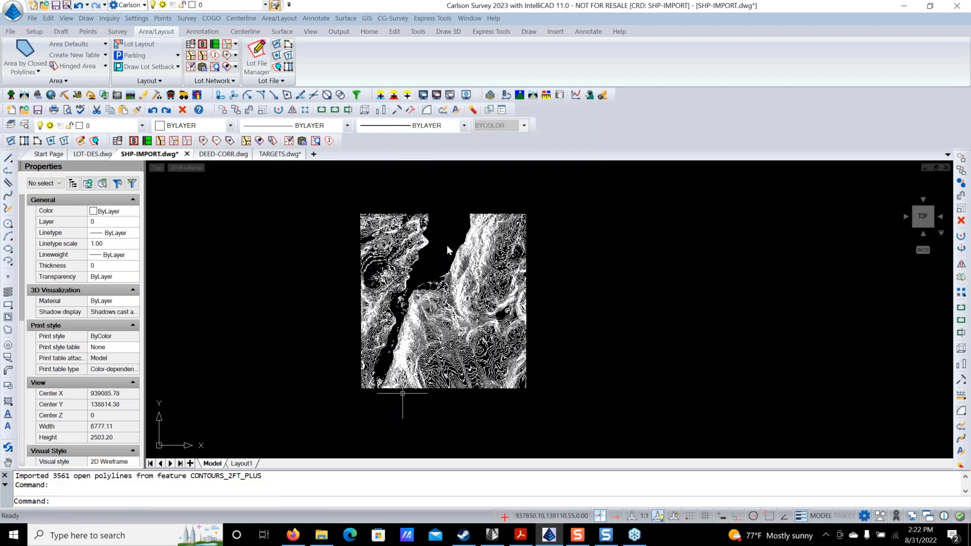
Check the elevations of the re-imported contours with the Drawing Inspector.
{"action": "scroll", "coordinate": [465, 297], "scroll_direction": "up", "scroll_amount": 3}
{"action": "scroll", "coordinate": [464, 284], "scroll_direction": "up", "scroll_amount": 3}
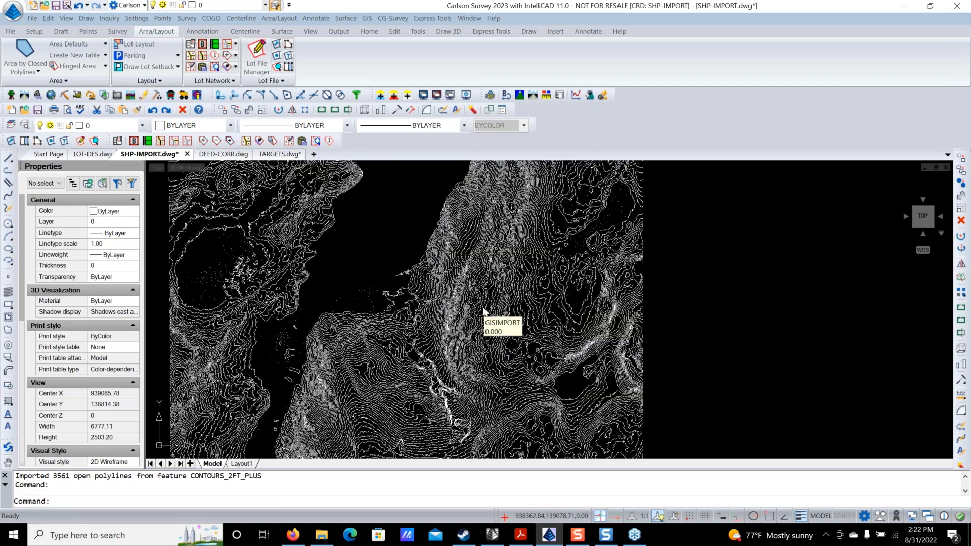
{"action": "scroll", "coordinate": [487, 253], "scroll_direction": "up", "scroll_amount": 2}
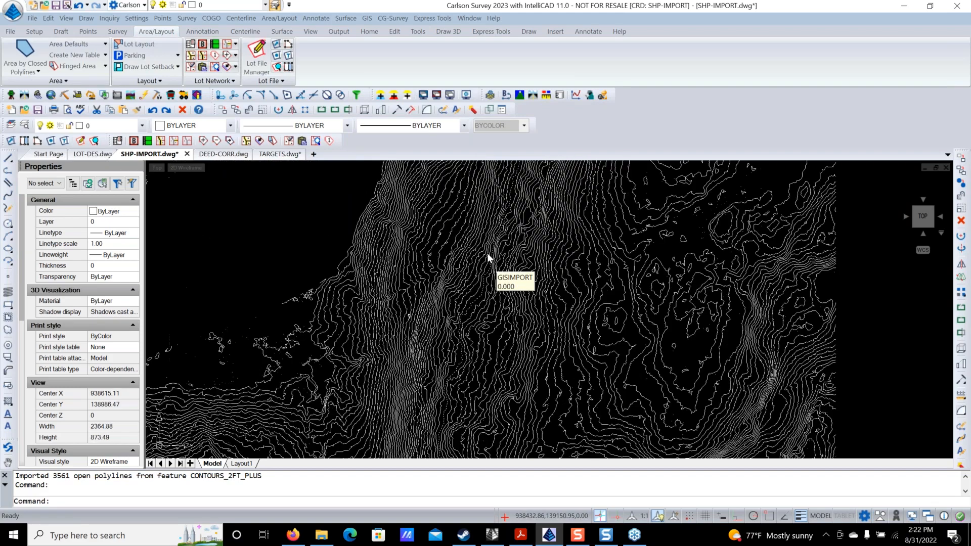
{"action": "scroll", "coordinate": [415, 286], "scroll_direction": "up", "scroll_amount": 1}
{"action": "scroll", "coordinate": [400, 288], "scroll_direction": "up", "scroll_amount": 1}
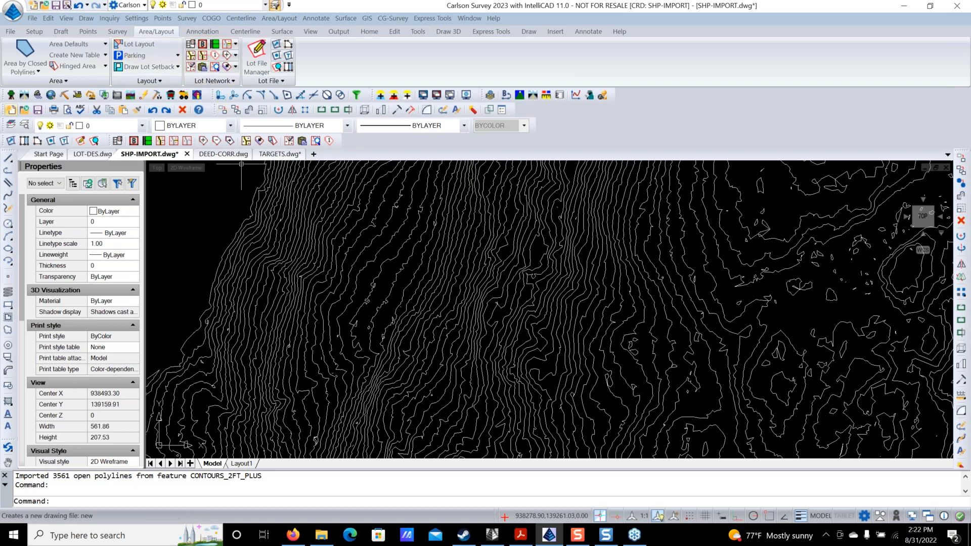
Switch to the Civil module and configure Multiple in Series contour elevations with intervals 2 and 10 on layers CTR2 and CTR10.
{"action": "left_click", "coordinate": [24, 95]}
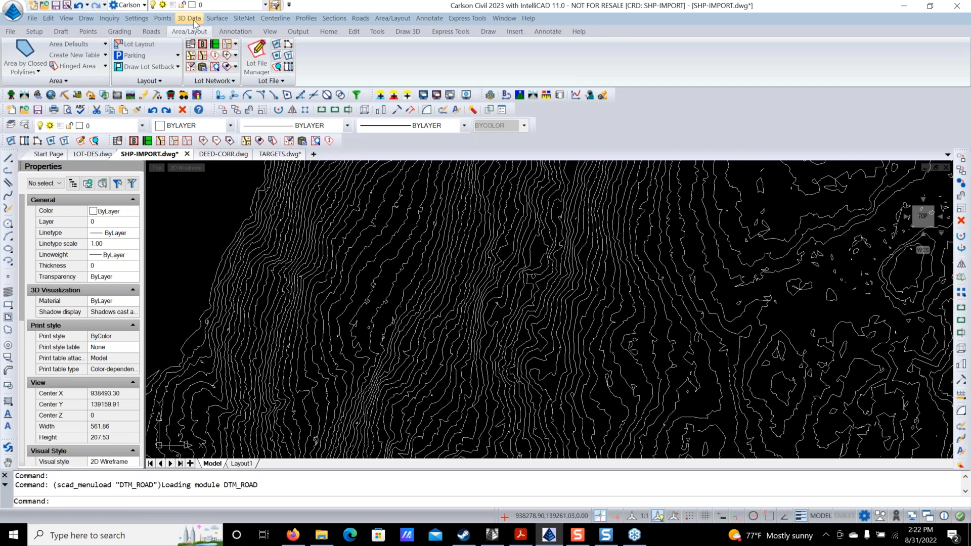
{"action": "left_click", "coordinate": [191, 19]}
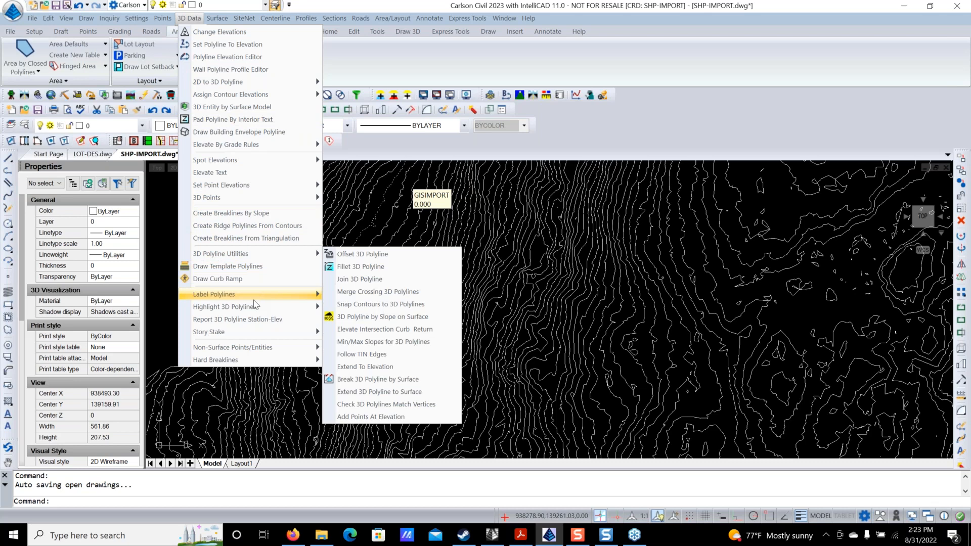
{"action": "mouse_move", "coordinate": [254, 299]}
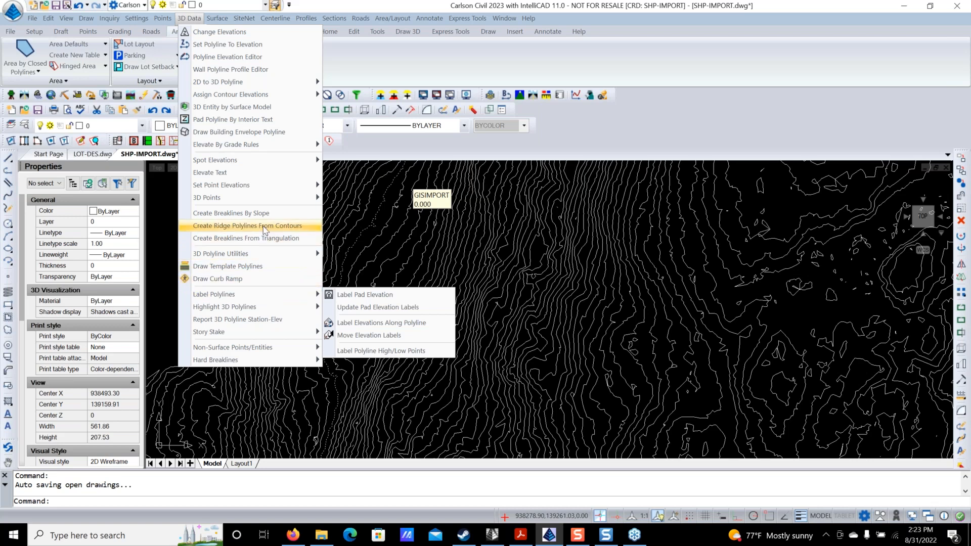
{"action": "mouse_move", "coordinate": [276, 190]}
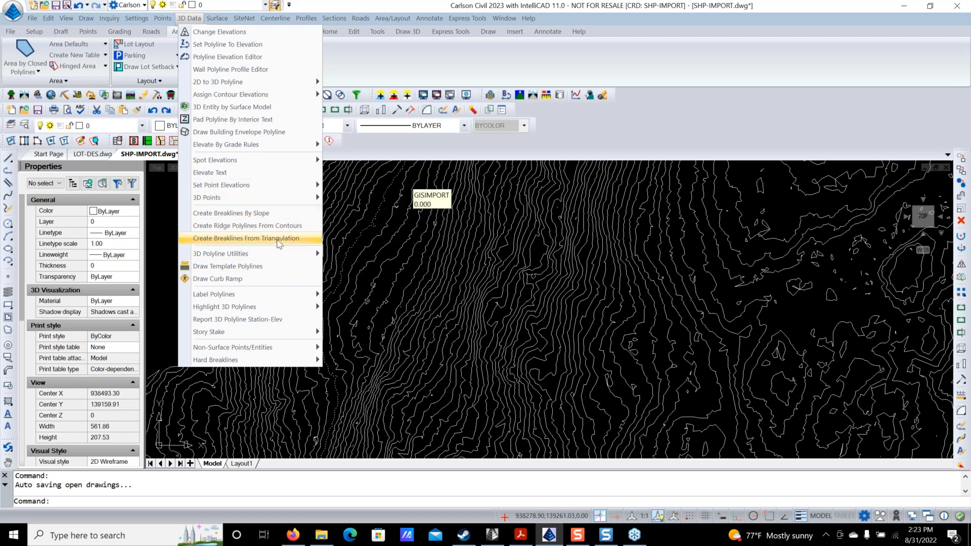
{"action": "mouse_move", "coordinate": [278, 260]}
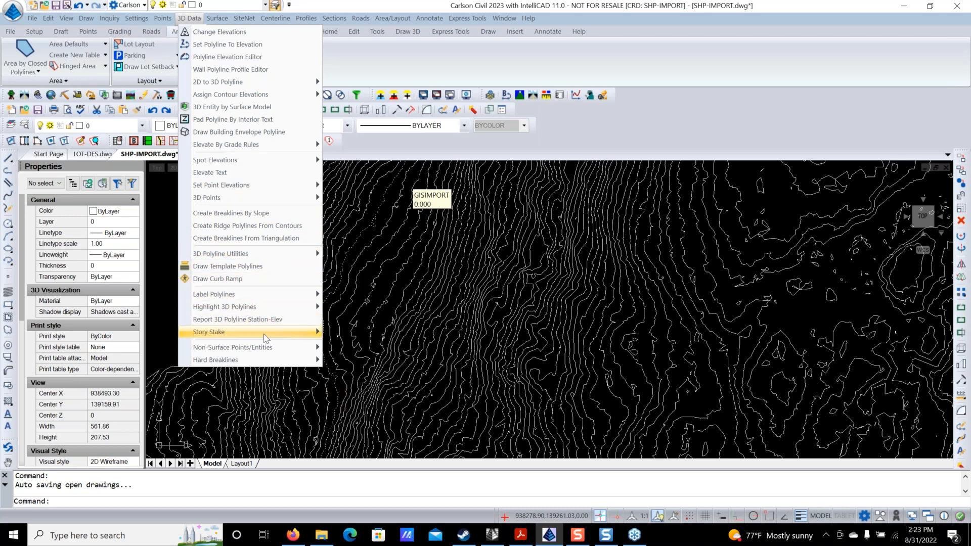
{"action": "mouse_move", "coordinate": [269, 336]}
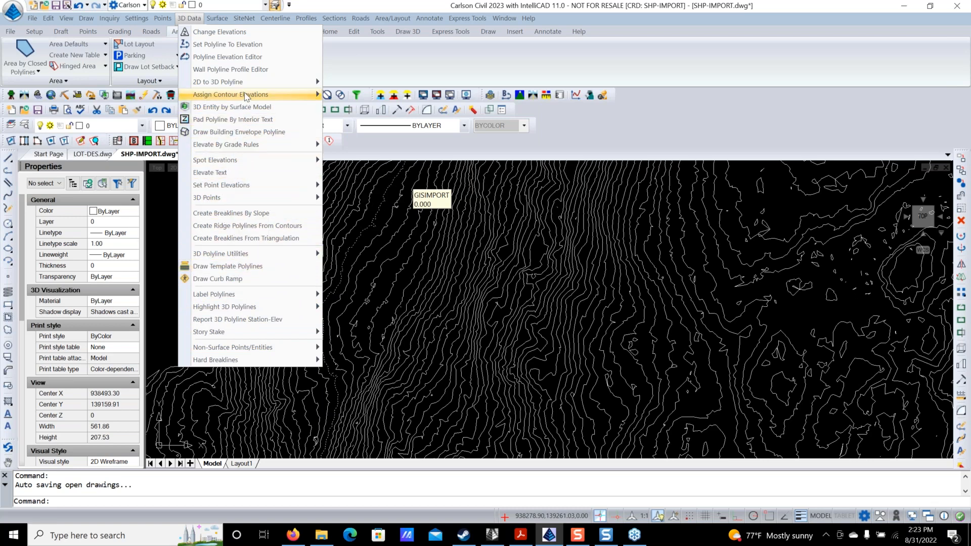
{"action": "mouse_move", "coordinate": [246, 97]}
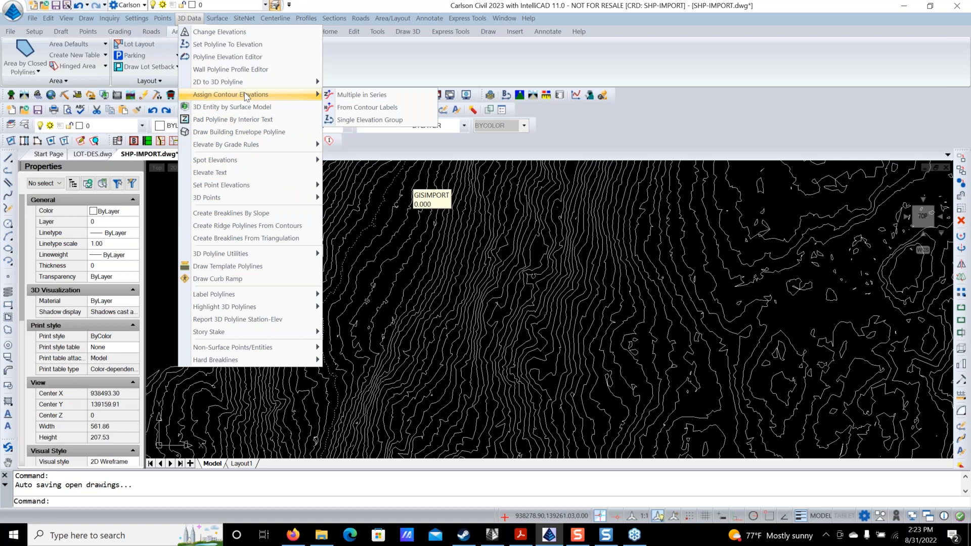
{"action": "left_click", "coordinate": [385, 97]}
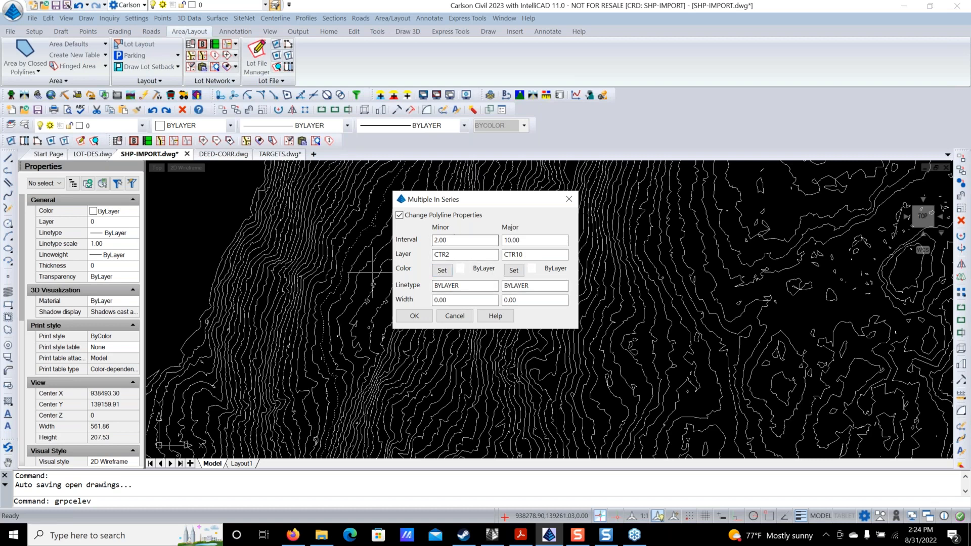
{"action": "left_click", "coordinate": [414, 316]}
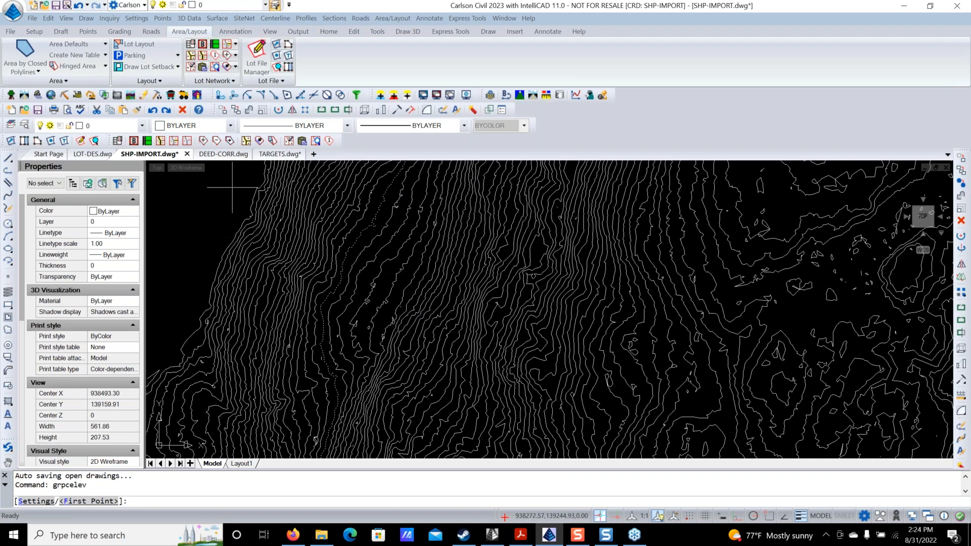
{"action": "left_click", "coordinate": [232, 188]}
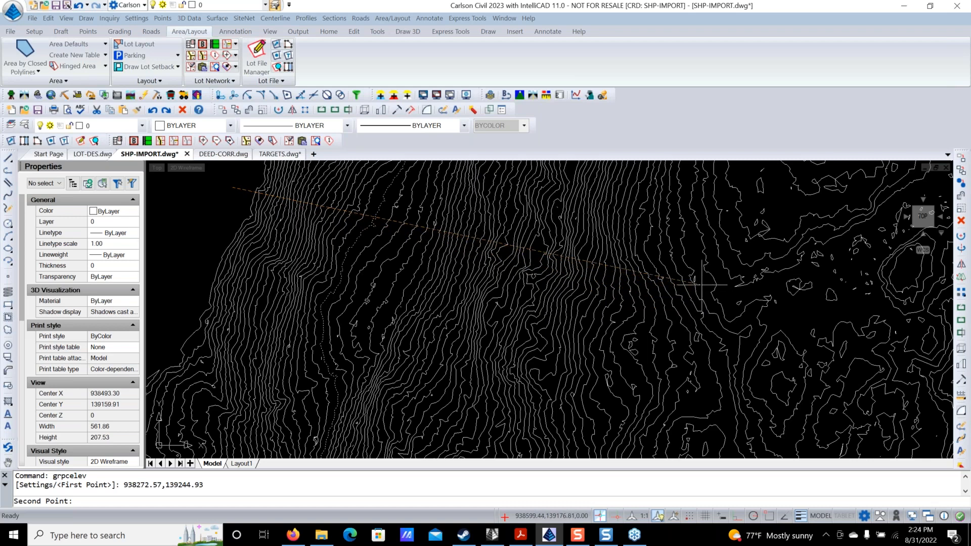
{"action": "left_click", "coordinate": [701, 285]}
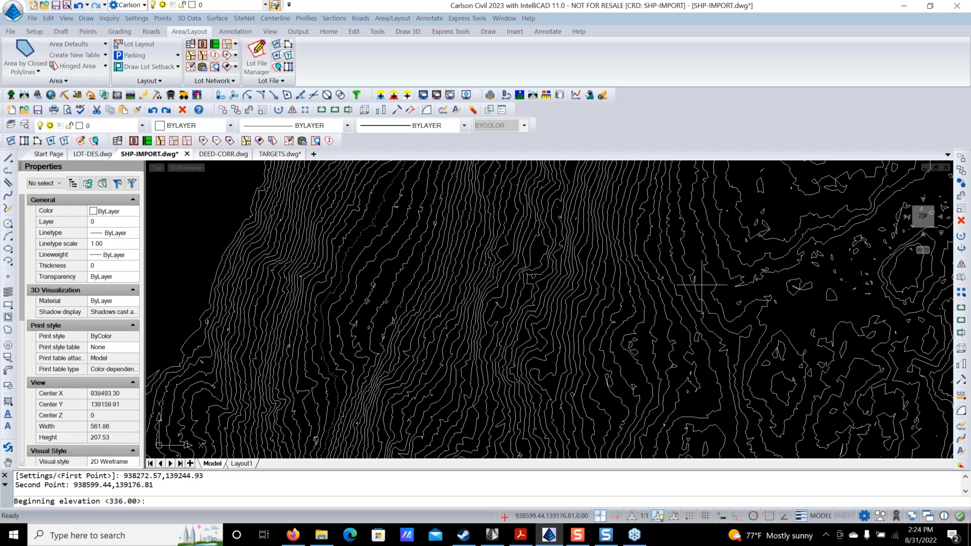
{"action": "key", "text": "Return"}
{"action": "key", "text": "Return"}
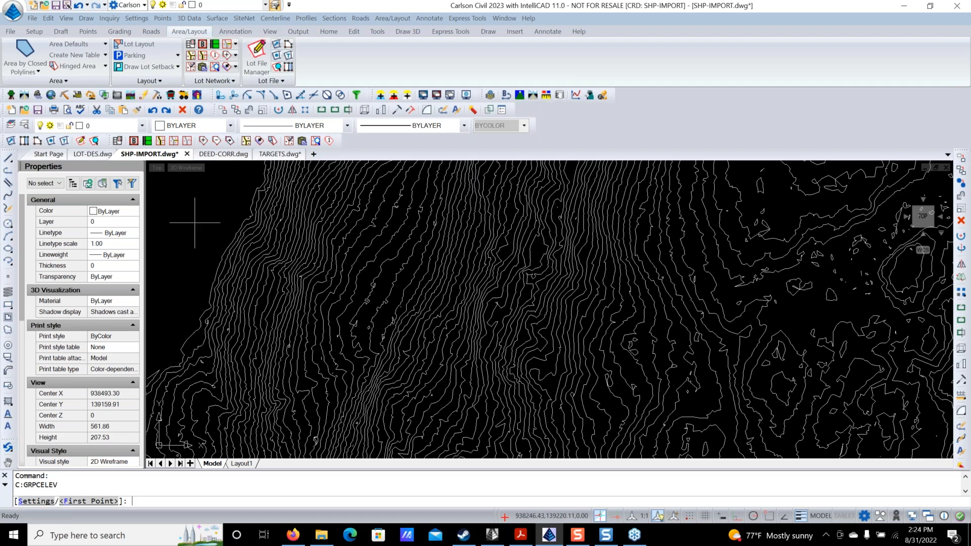
Assign elevations to the contours crossed by a line spanning the slope from west to east, starting at 336 and incrementing up.
{"action": "type", "text": "s"}
{"action": "key", "text": "Return"}
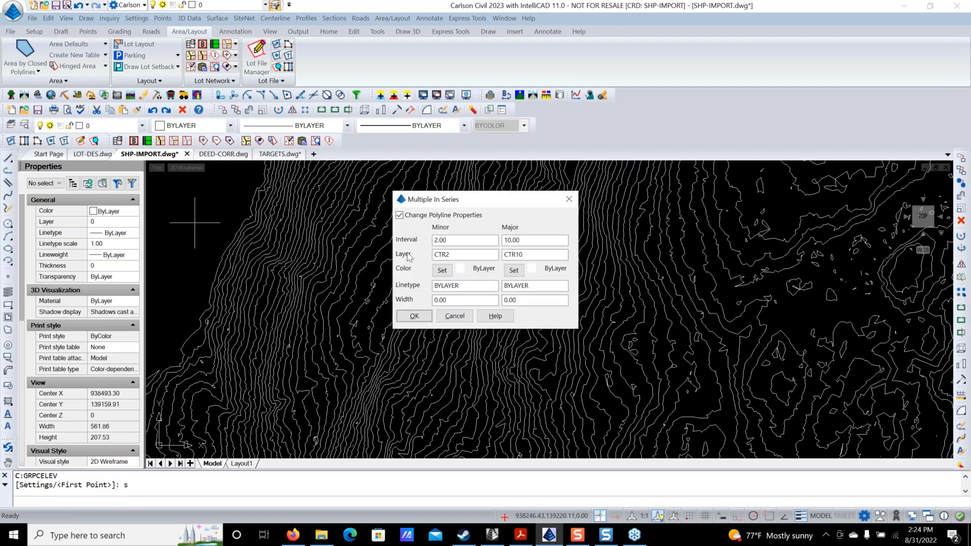
{"action": "left_click", "coordinate": [414, 316]}
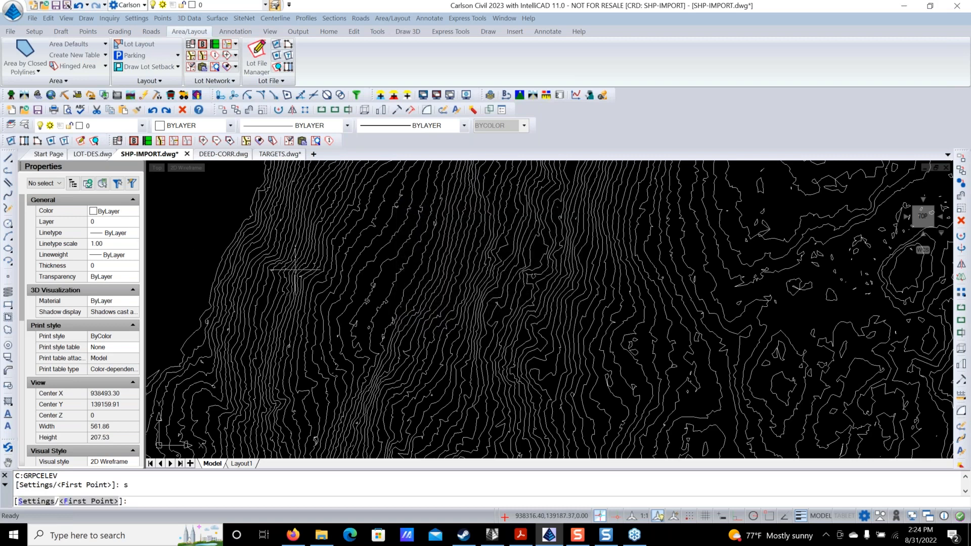
{"action": "left_click", "coordinate": [235, 204]}
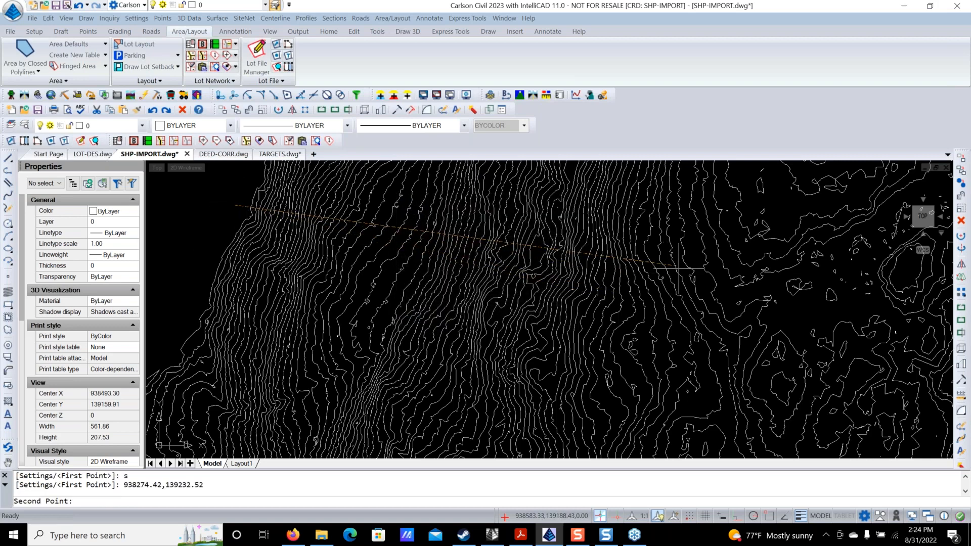
{"action": "left_click", "coordinate": [691, 259]}
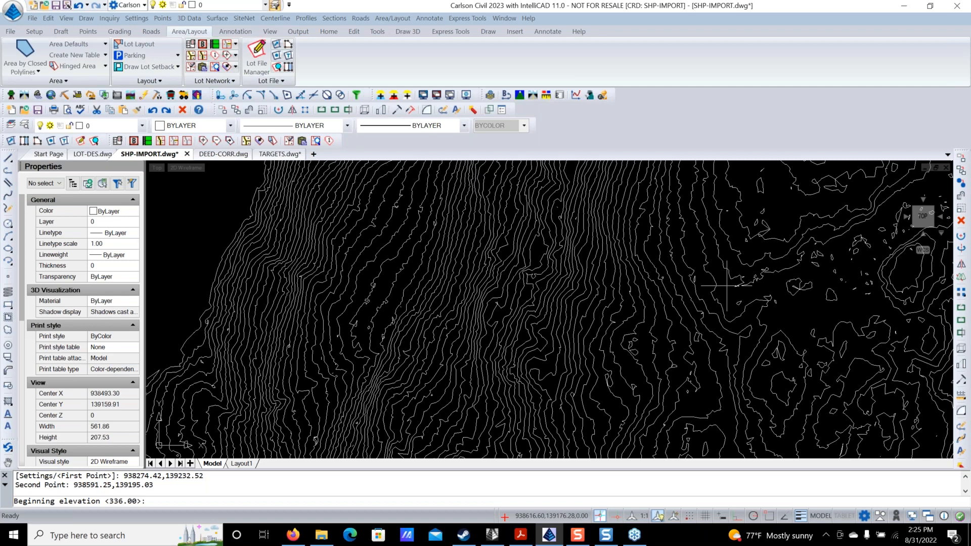
{"action": "key", "text": "Return"}
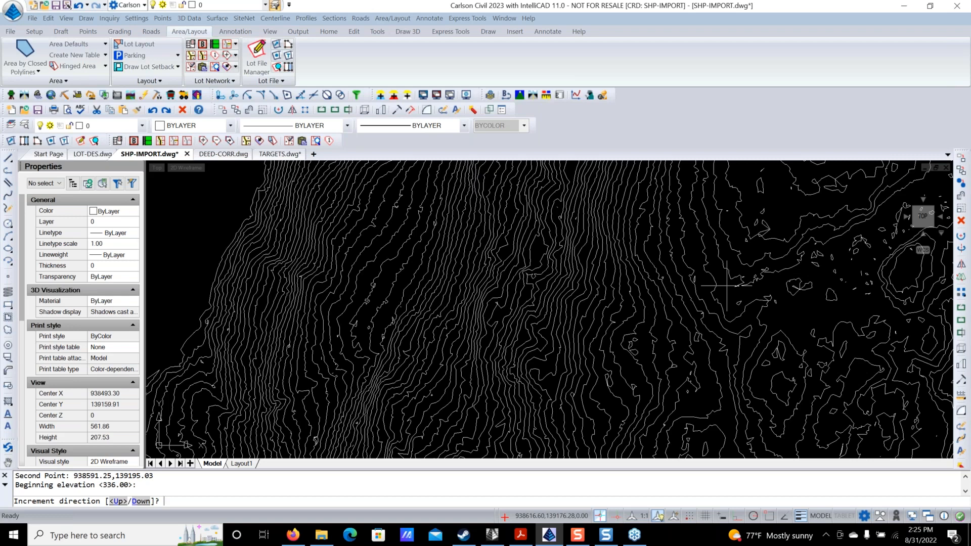
{"action": "key", "text": "Return"}
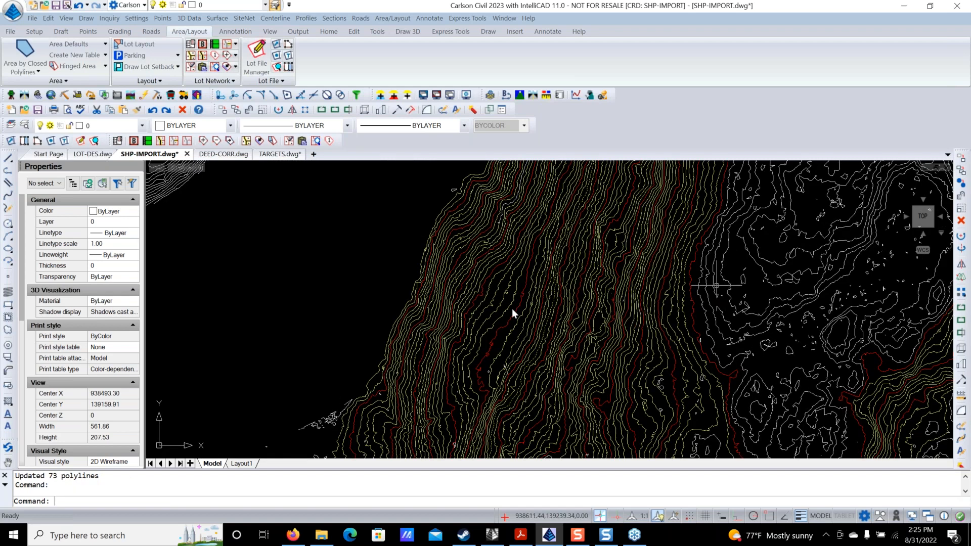
Check the layers and assigned elevations of several recolored contours with the Drawing Inspector.
{"action": "scroll", "coordinate": [519, 263], "scroll_direction": "up", "scroll_amount": 2}
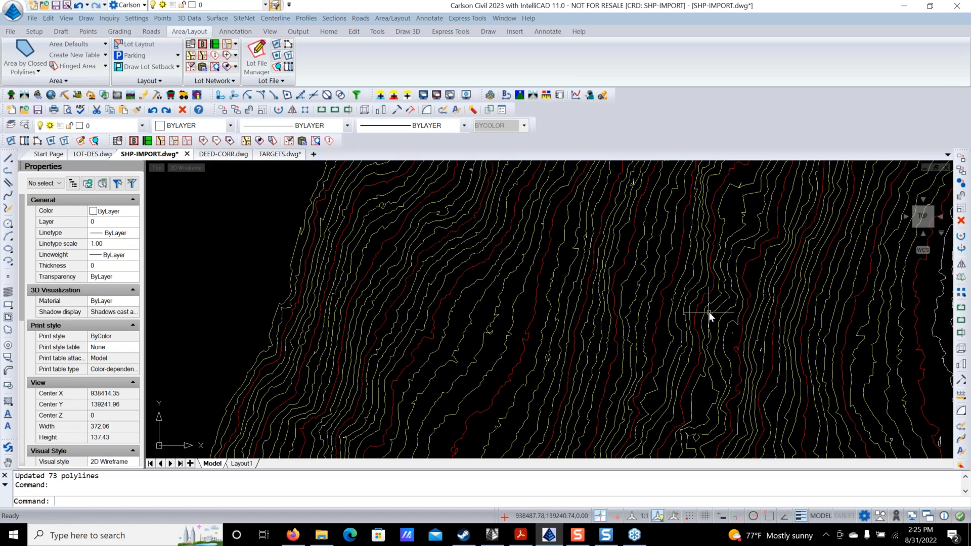
{"action": "scroll", "coordinate": [709, 315], "scroll_direction": "down", "scroll_amount": 3}
{"action": "scroll", "coordinate": [723, 329], "scroll_direction": "down", "scroll_amount": 1}
{"action": "middle_click_drag", "start_coordinate": [745, 333], "coordinate": [605, 345]}
{"action": "scroll", "coordinate": [605, 339], "scroll_direction": "up", "scroll_amount": 2}
{"action": "scroll", "coordinate": [605, 339], "scroll_direction": "down", "scroll_amount": 4}
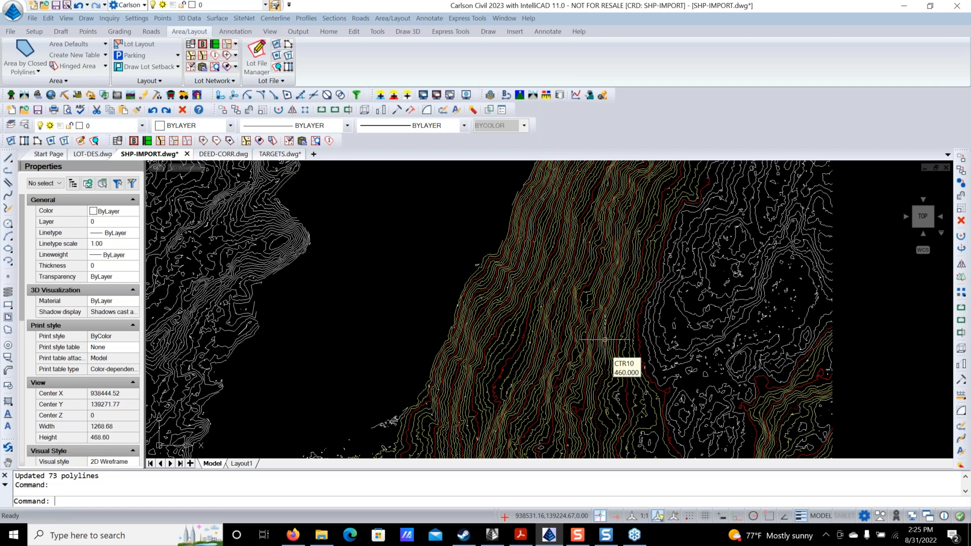
{"action": "scroll", "coordinate": [605, 340], "scroll_direction": "up", "scroll_amount": 6}
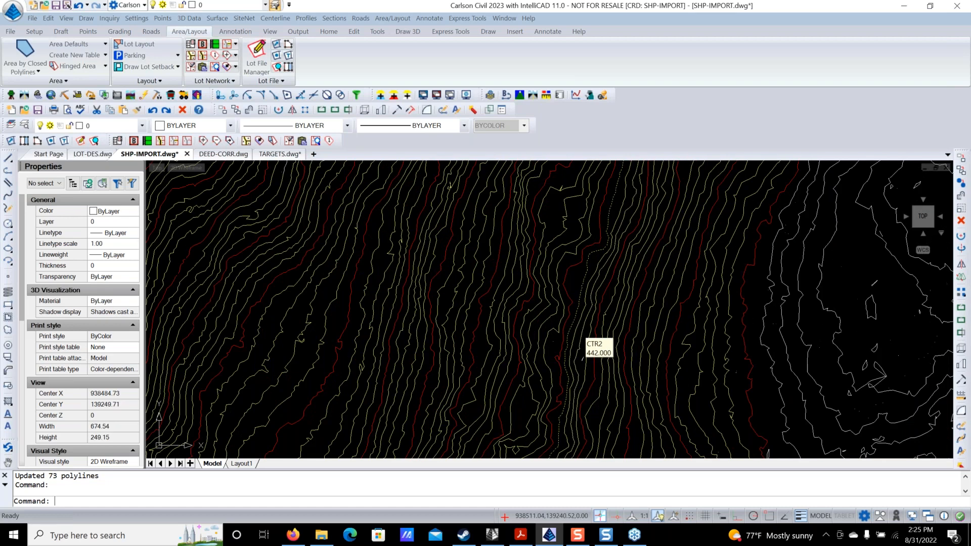
{"action": "scroll", "coordinate": [577, 320], "scroll_direction": "down", "scroll_amount": 3}
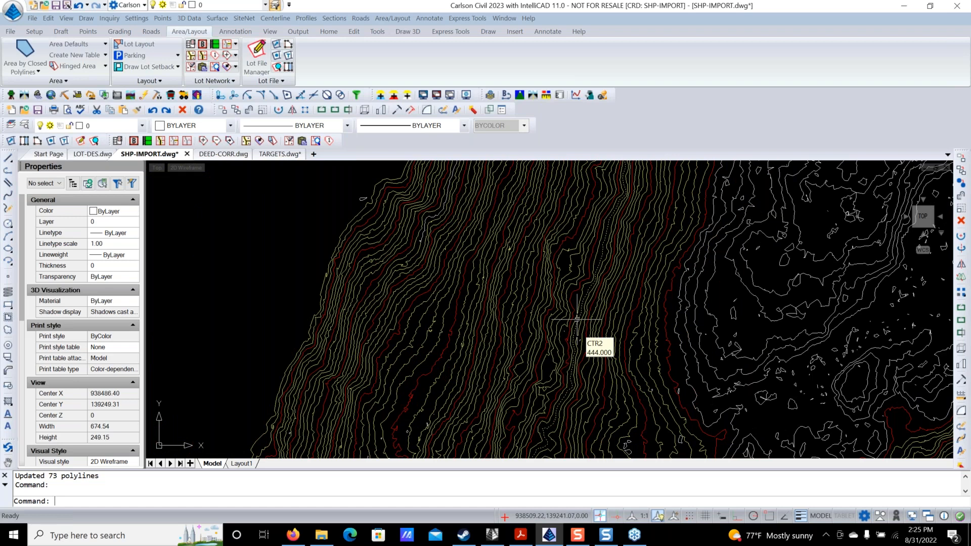
{"action": "left_click", "coordinate": [189, 19]}
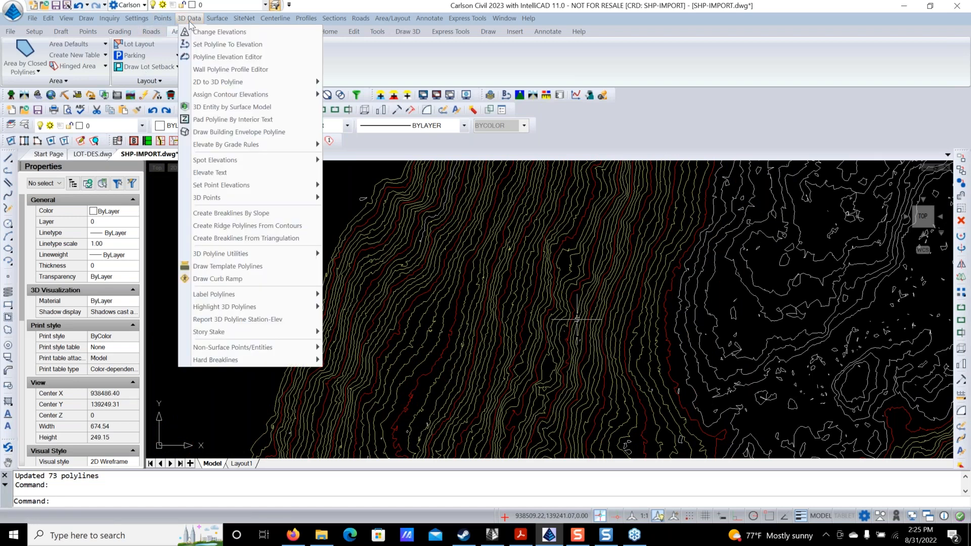
{"action": "mouse_move", "coordinate": [250, 94]}
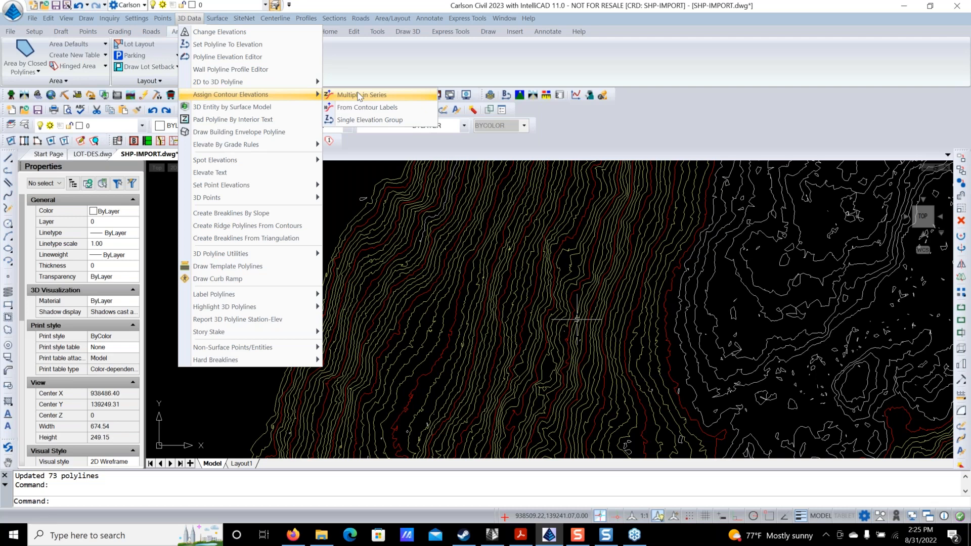
{"action": "left_click", "coordinate": [349, 185]}
{"action": "left_click", "coordinate": [349, 183]}
Erase every contour polyline in the drawing, both the elevated ones and the remaining unelevated ones.
{"action": "scroll", "coordinate": [341, 189], "scroll_direction": "down", "scroll_amount": 3}
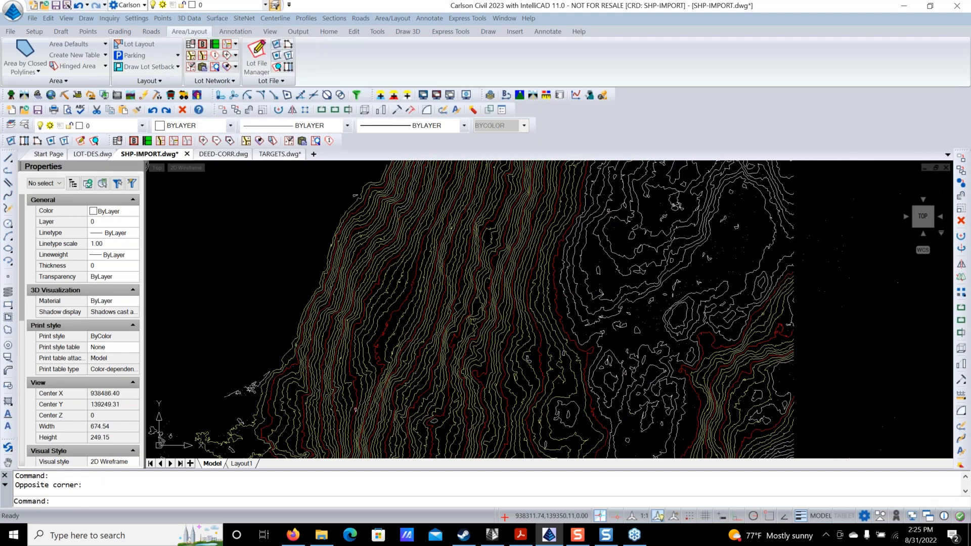
{"action": "scroll", "coordinate": [360, 242], "scroll_direction": "down", "scroll_amount": 2}
{"action": "mouse_move", "coordinate": [363, 238]}
{"action": "middle_mouse_down"}
{"action": "mouse_move", "coordinate": [556, 267]}
{"action": "mouse_move", "coordinate": [562, 275]}
{"action": "middle_mouse_up"}
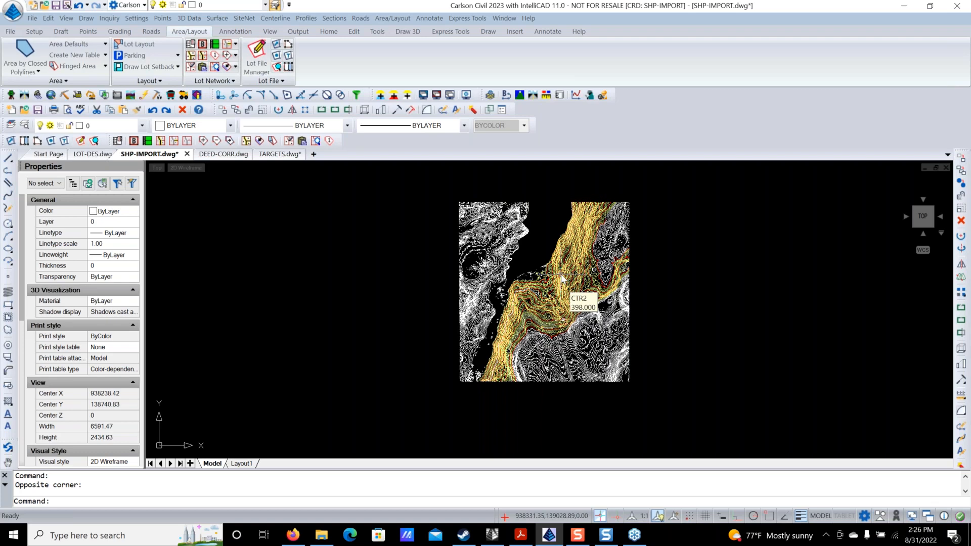
{"action": "scroll", "coordinate": [595, 282], "scroll_direction": "up", "scroll_amount": 3}
{"action": "scroll", "coordinate": [596, 282], "scroll_direction": "down", "scroll_amount": 2}
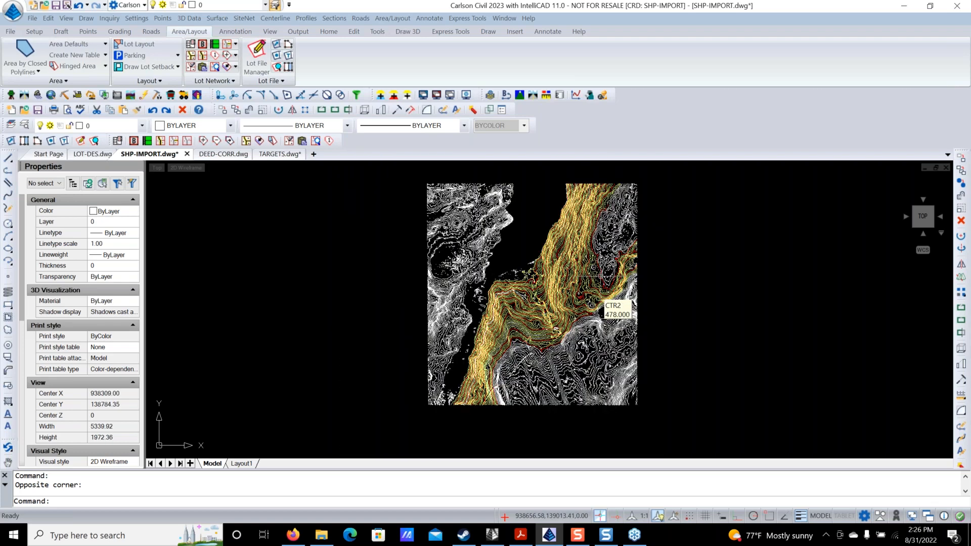
{"action": "type", "text": "e"}
{"action": "key", "text": "Return"}
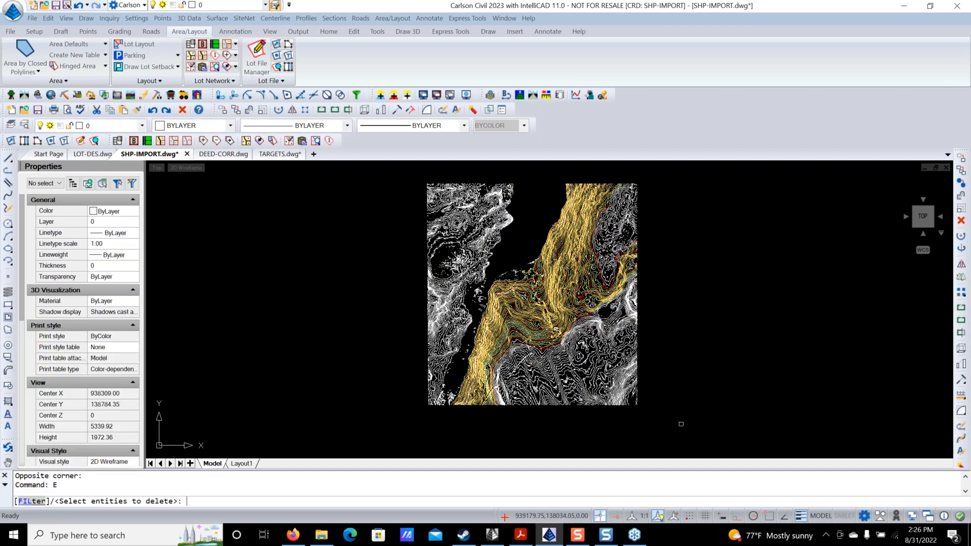
{"action": "left_click", "coordinate": [674, 443]}
{"action": "left_click", "coordinate": [309, 175]}
{"action": "key", "text": "Return"}
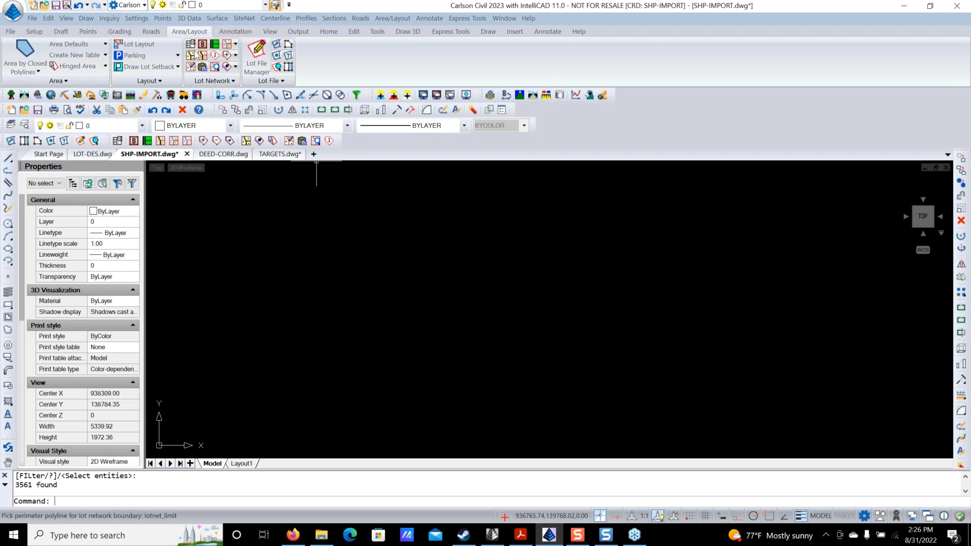
Switch to the Survey module and import CONTOURS_2FT_PLUS.shp as geometry only on layer GISIMPORT, elevating contours by the LAYER attribute.
{"action": "left_click", "coordinate": [11, 96]}
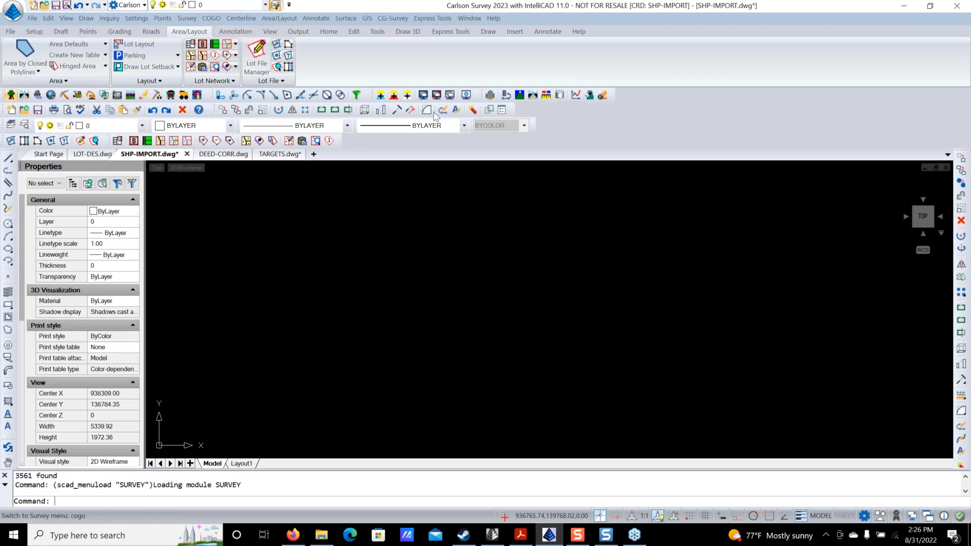
{"action": "left_click", "coordinate": [368, 18]}
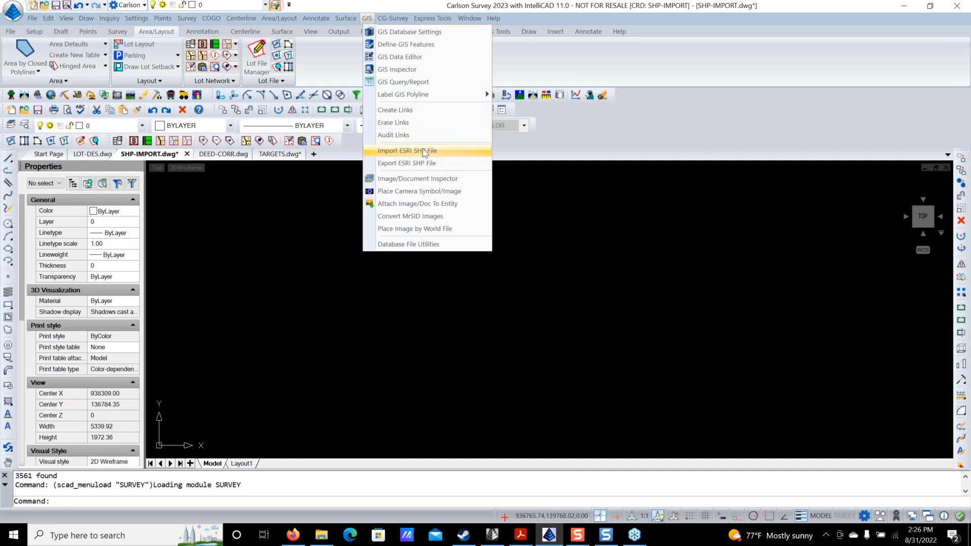
{"action": "left_click", "coordinate": [404, 151]}
{"action": "left_click", "coordinate": [416, 207]}
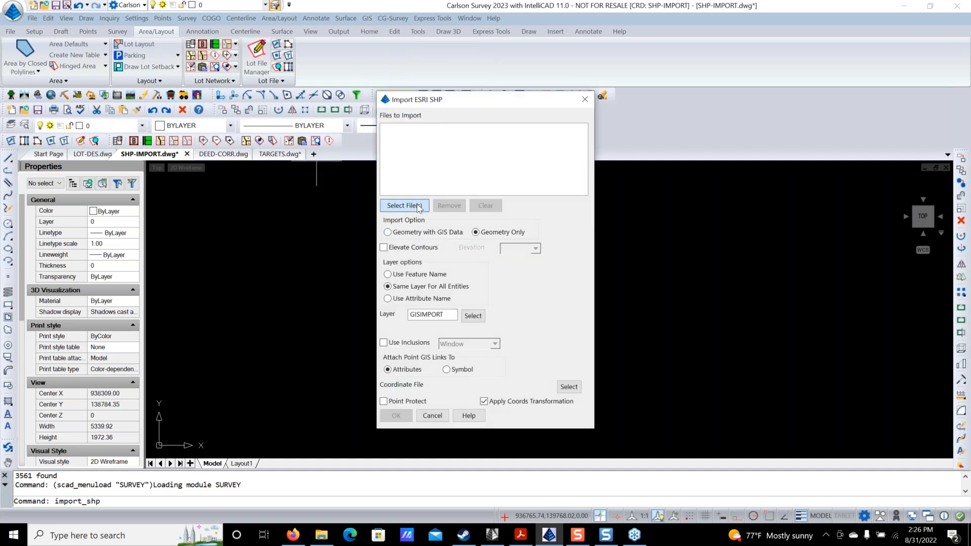
{"action": "left_click", "coordinate": [338, 186]}
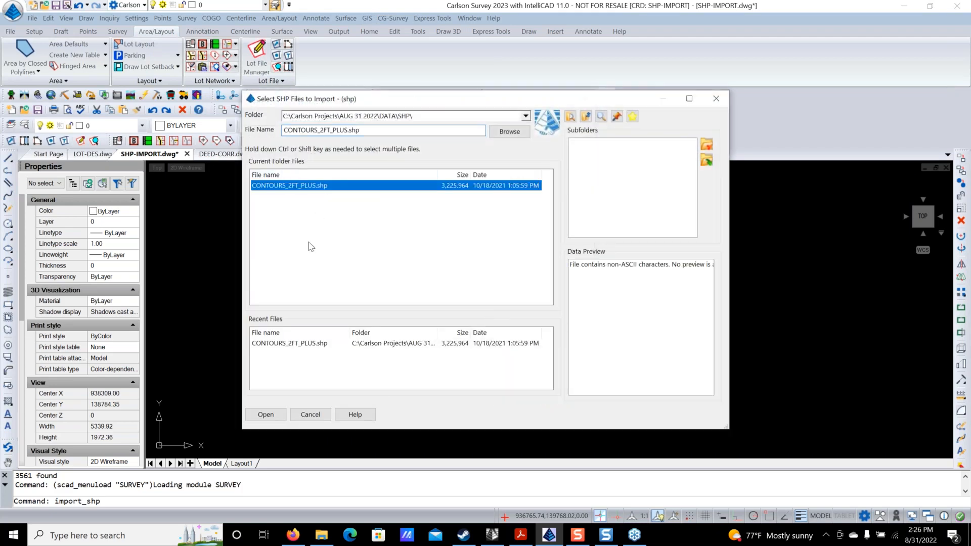
{"action": "left_click", "coordinate": [268, 416]}
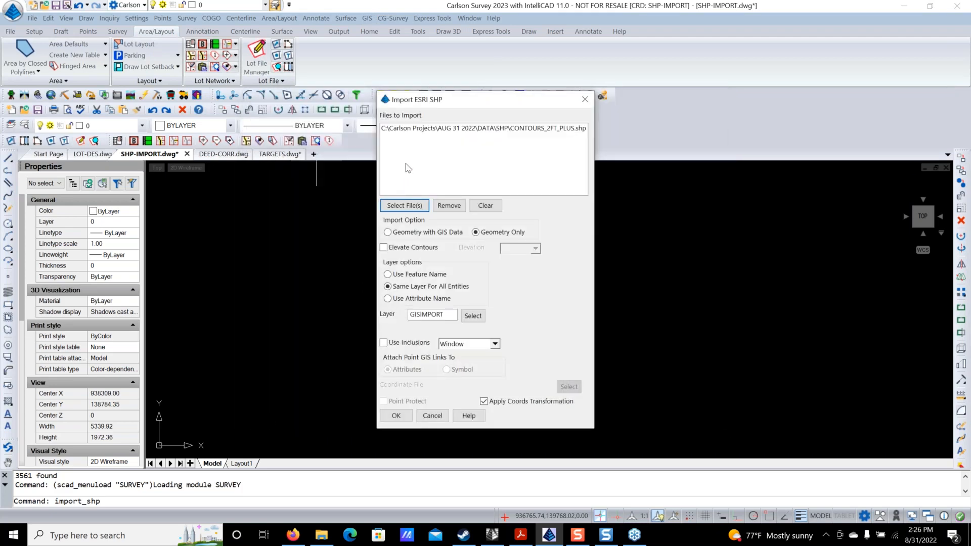
{"action": "left_click", "coordinate": [384, 247]}
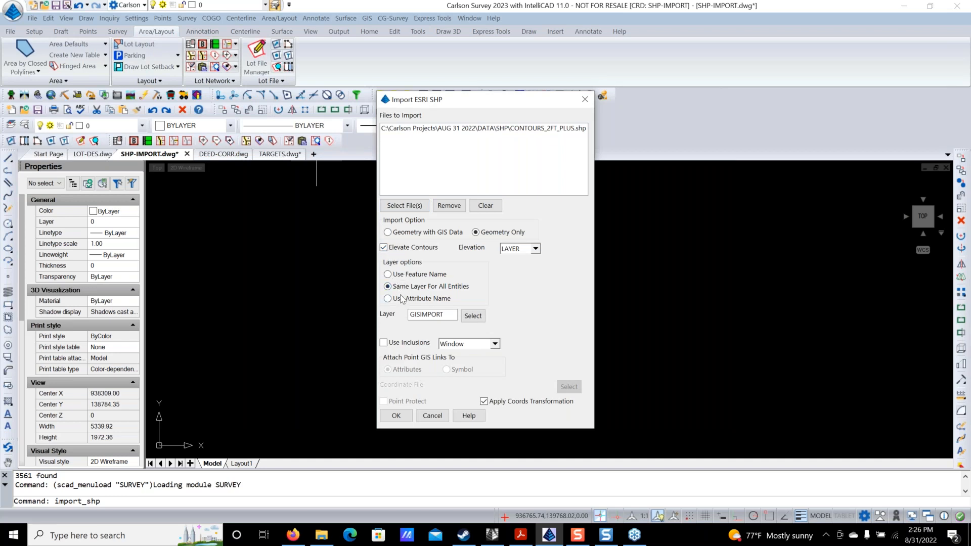
{"action": "left_click", "coordinate": [395, 417]}
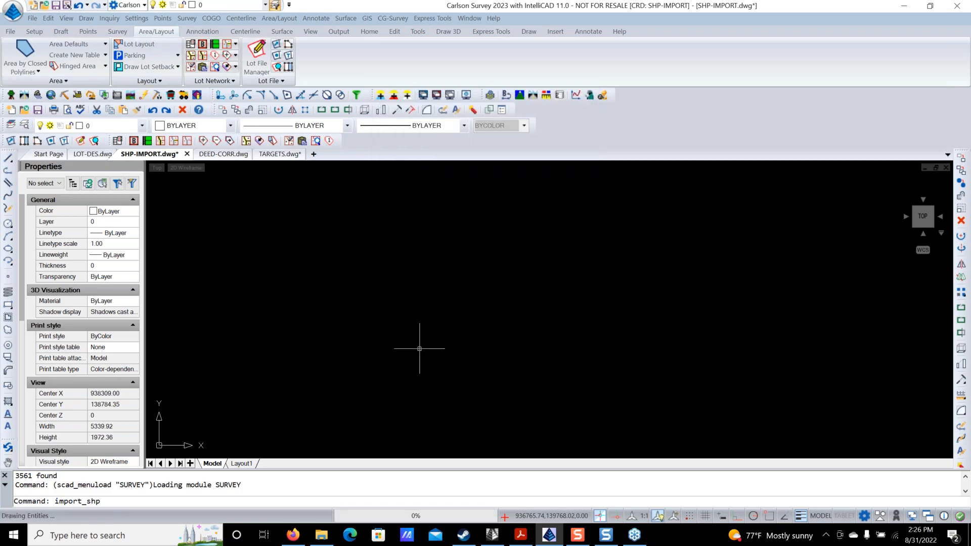
Check the elevations of the imported contours and erase all of them from the drawing.
{"action": "scroll", "coordinate": [570, 257], "scroll_direction": "up", "scroll_amount": 3}
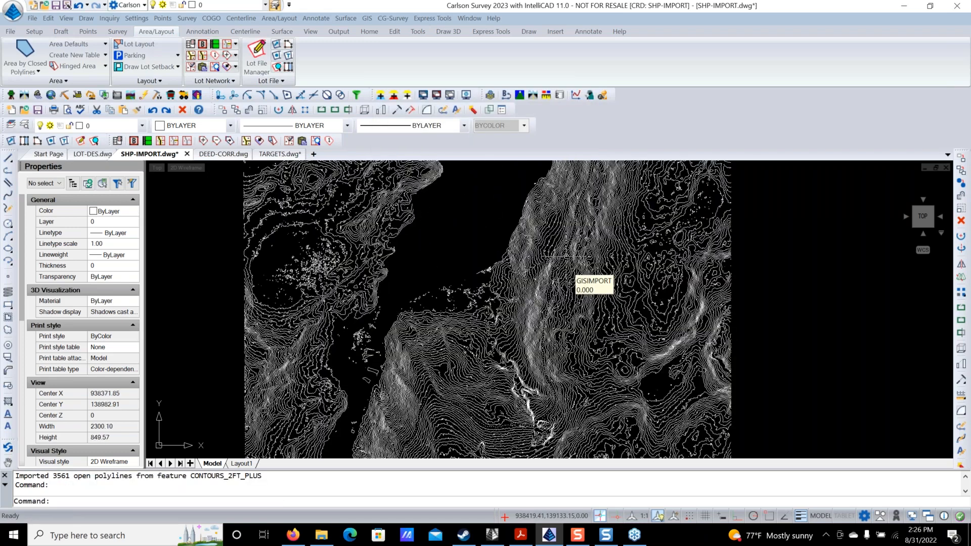
{"action": "scroll", "coordinate": [473, 189], "scroll_direction": "down", "scroll_amount": 5}
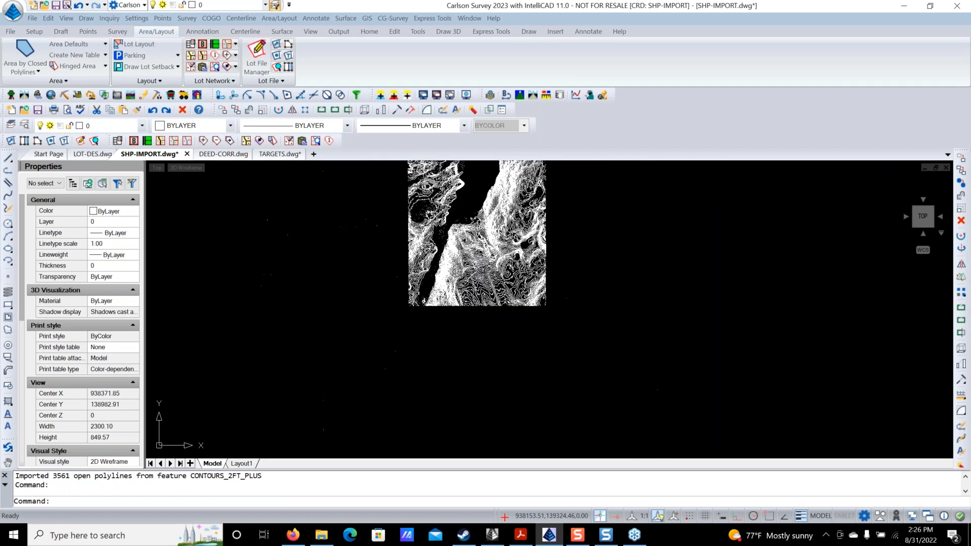
{"action": "middle_click_drag", "start_coordinate": [487, 300], "coordinate": [498, 375]}
{"action": "type", "text": "E"}
{"action": "key", "text": "Return"}
{"action": "left_click", "coordinate": [588, 407]}
{"action": "left_click", "coordinate": [384, 198]}
{"action": "key", "text": "Return"}
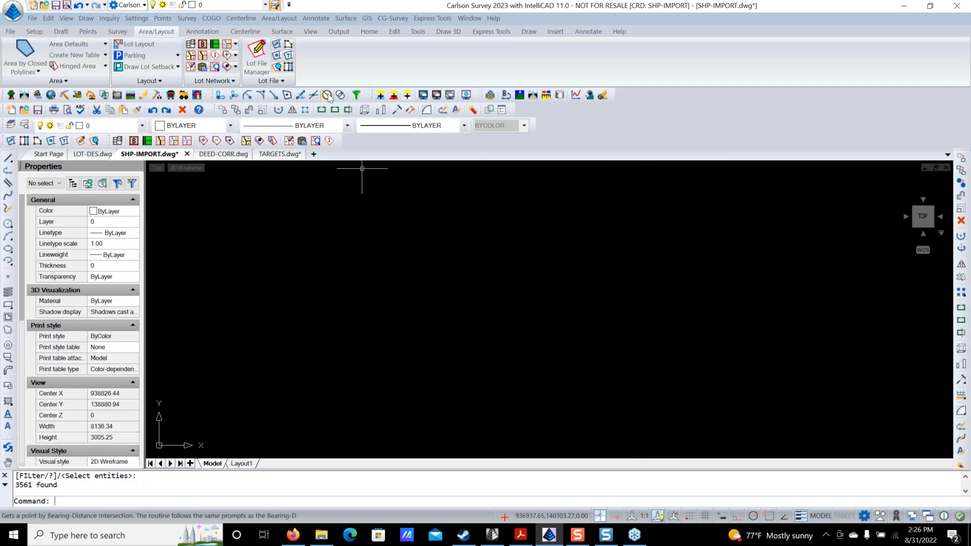
Import CONTOURS_2FT_PLUS.shp again onto layer GISIMPORT with Elevate Contours enabled and LAYER as the elevation attribute.
{"action": "left_click", "coordinate": [366, 18]}
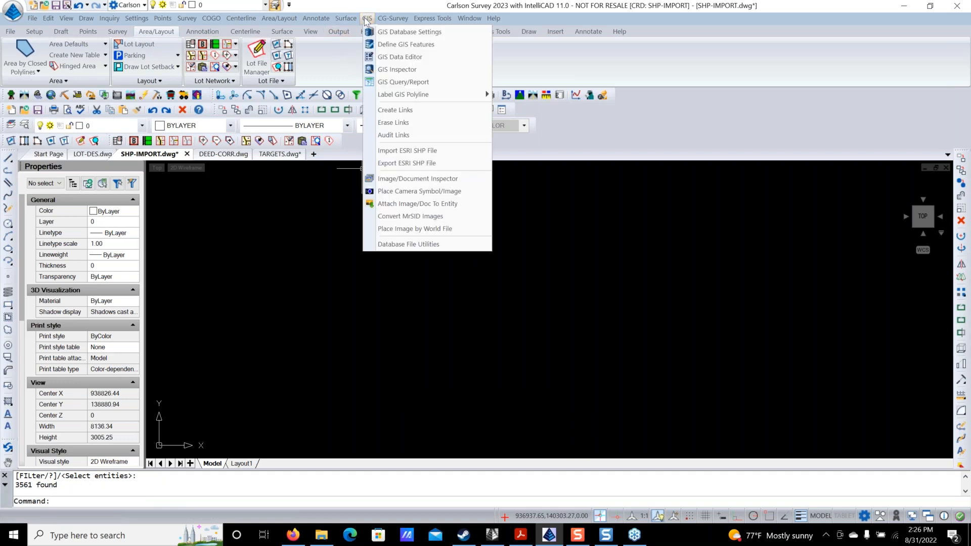
{"action": "left_click", "coordinate": [434, 151]}
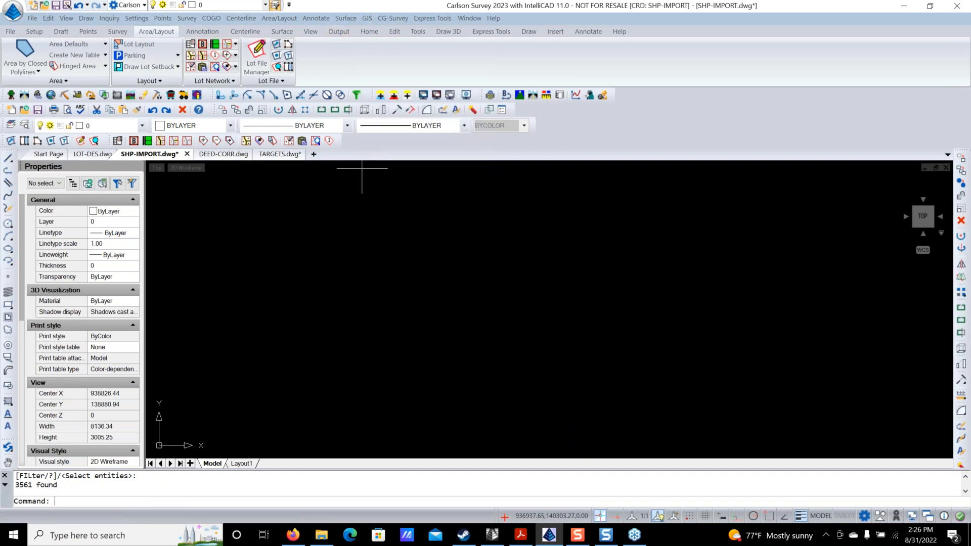
{"action": "left_click", "coordinate": [416, 206]}
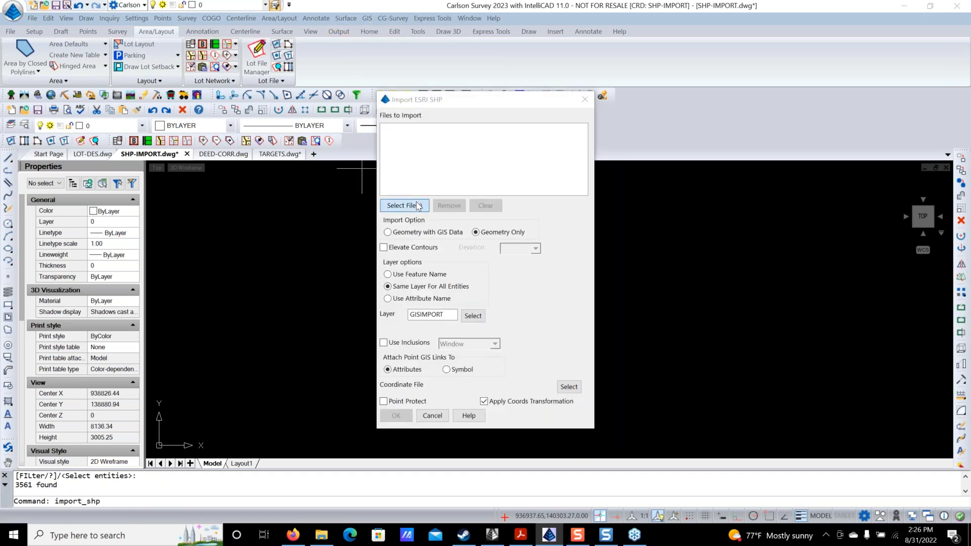
{"action": "left_click", "coordinate": [292, 186]}
{"action": "left_click", "coordinate": [268, 412]}
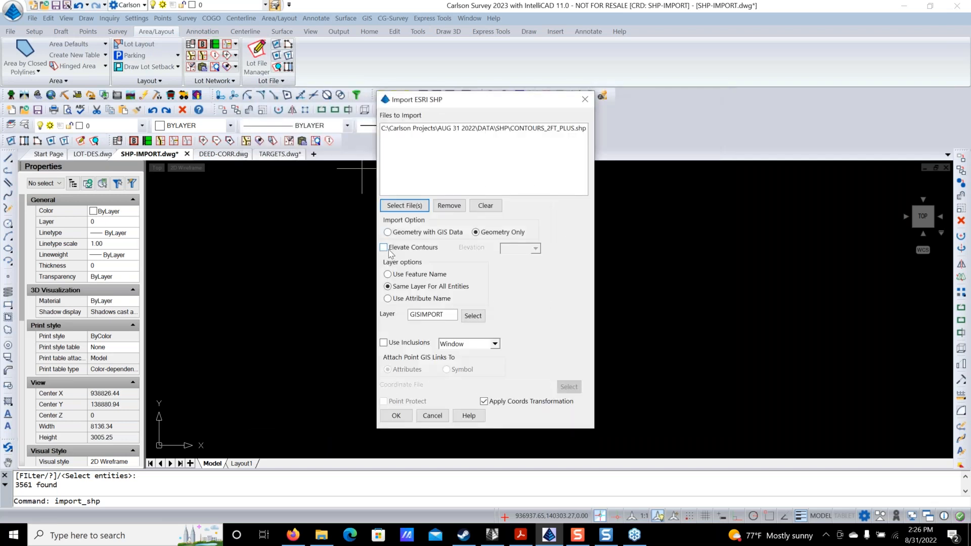
{"action": "left_click", "coordinate": [384, 248]}
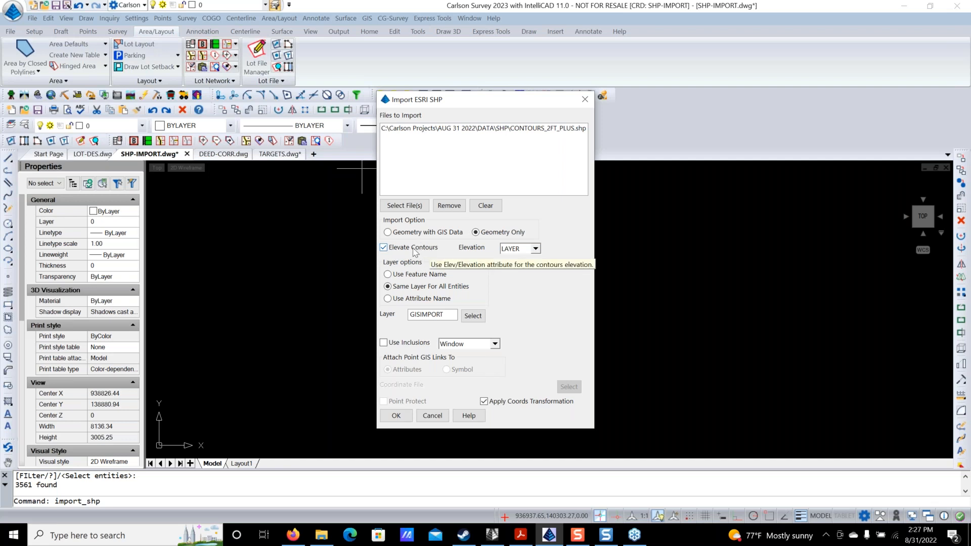
{"action": "left_click", "coordinate": [396, 416]}
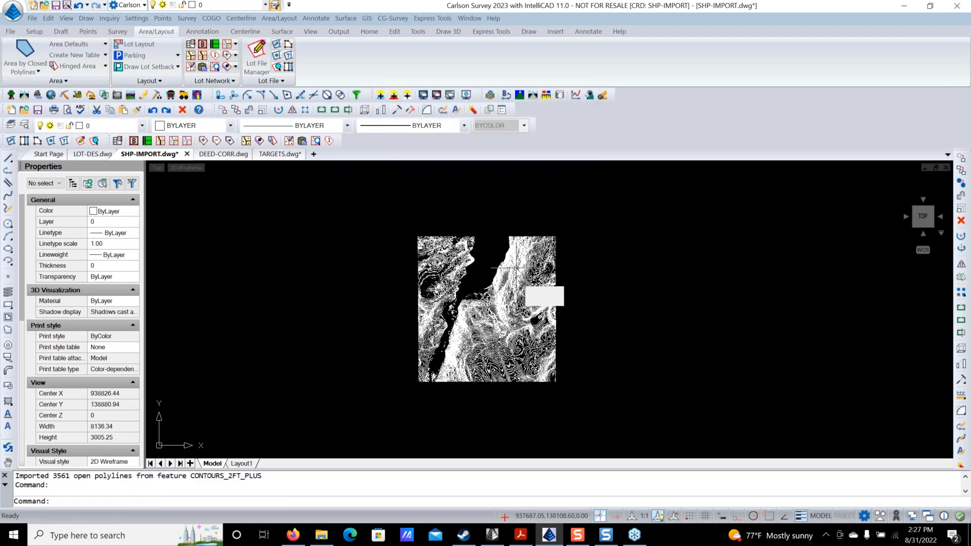
Inspect the elevations of the reimported contours and erase the whole contour set.
{"action": "scroll", "coordinate": [521, 269], "scroll_direction": "up", "scroll_amount": 5}
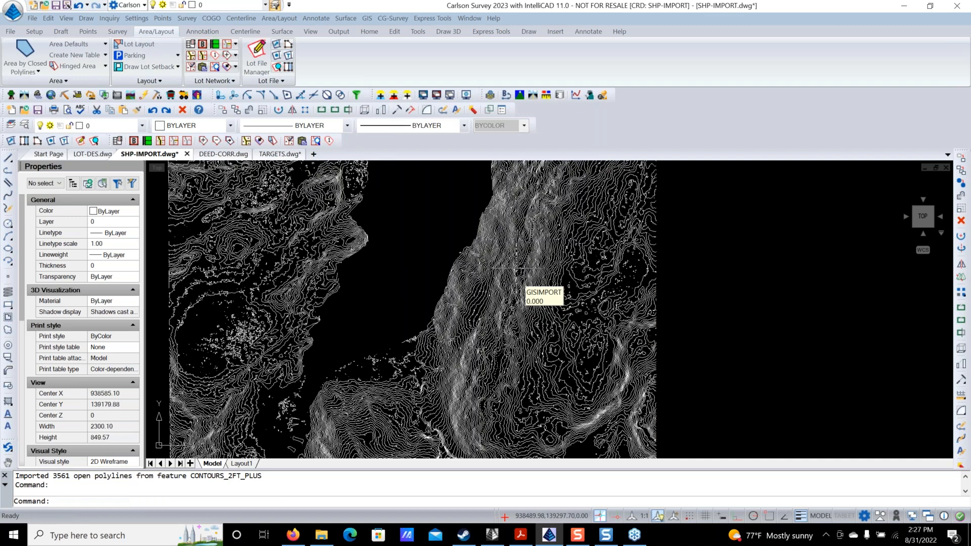
{"action": "key", "text": "Return"}
{"action": "key", "text": "Escape"}
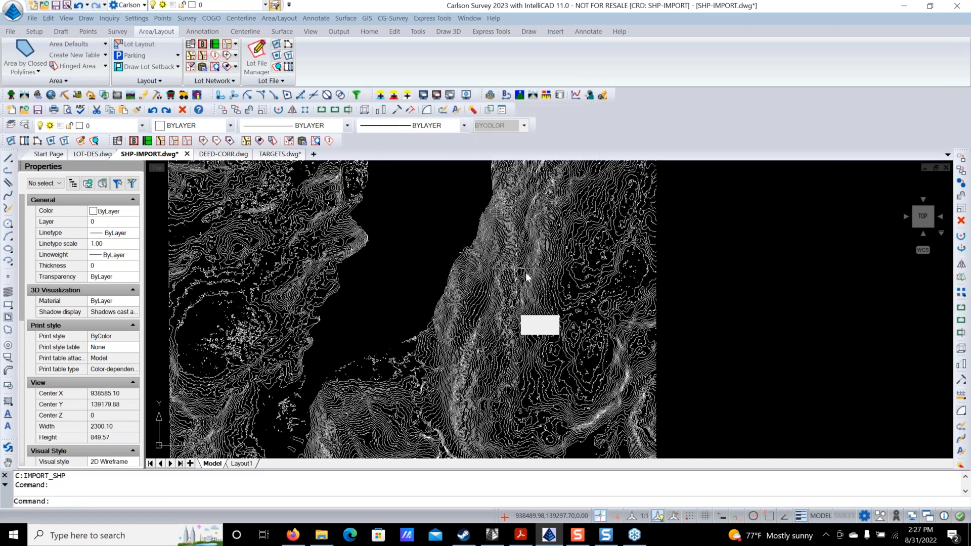
{"action": "scroll", "coordinate": [524, 274], "scroll_direction": "down", "scroll_amount": 5}
{"action": "type", "text": "e"}
{"action": "key", "text": "Return"}
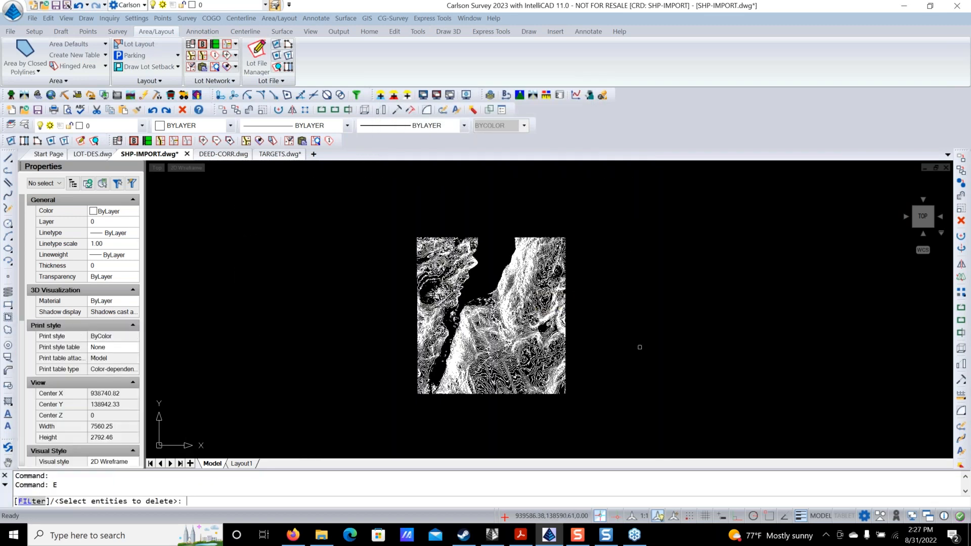
{"action": "left_click", "coordinate": [538, 270]}
{"action": "left_click", "coordinate": [361, 207]}
{"action": "key", "text": "Return"}
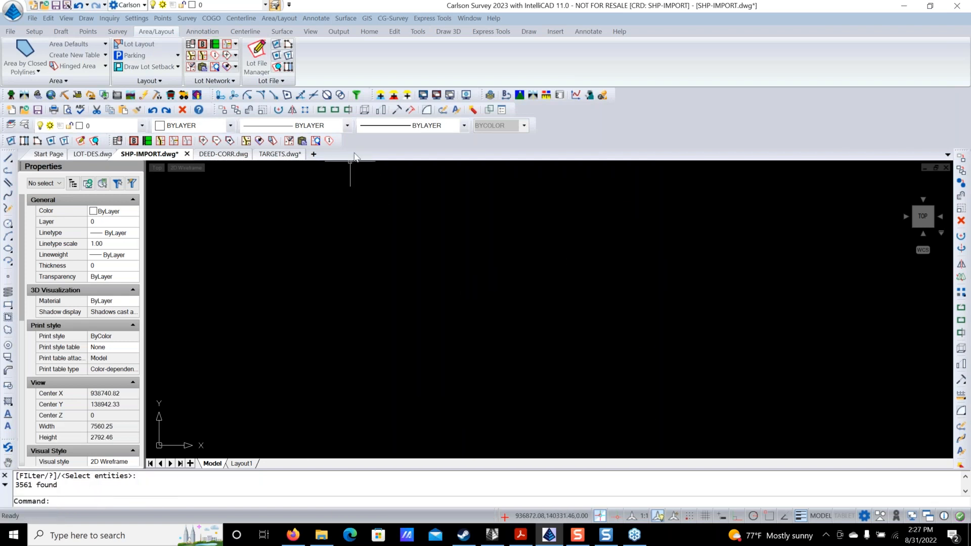
{"action": "left_click", "coordinate": [367, 18]}
{"action": "left_click", "coordinate": [431, 151]}
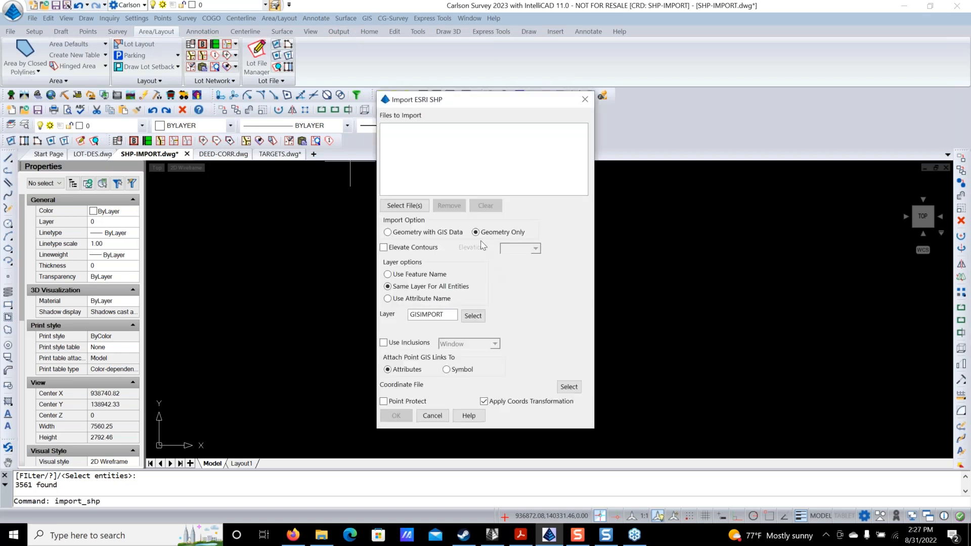
{"action": "left_click", "coordinate": [384, 248]}
{"action": "left_click", "coordinate": [518, 251]}
{"action": "left_click", "coordinate": [516, 250]}
{"action": "left_click", "coordinate": [584, 100]}
Import CONTOURS_2FT_PLUS.shp as geometry only on layer GISIMPORT, elevating contours by the Elevation attribute.
{"action": "key", "text": "Return"}
{"action": "left_click", "coordinate": [404, 202]}
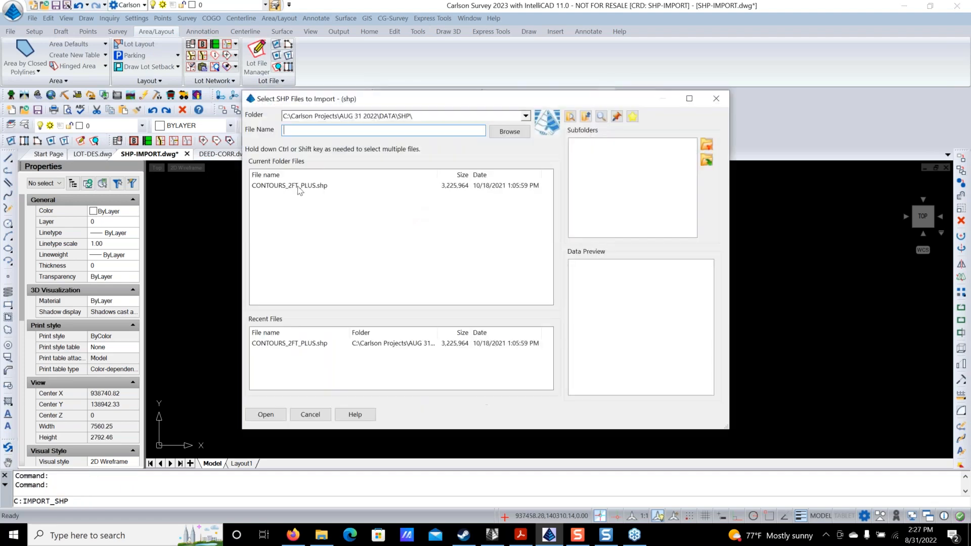
{"action": "left_click", "coordinate": [298, 187]}
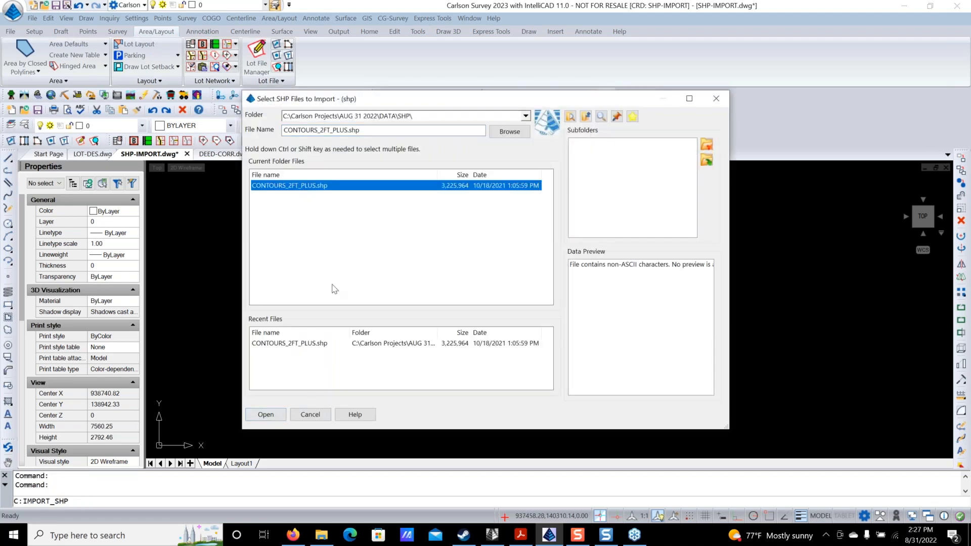
{"action": "left_click", "coordinate": [265, 414]}
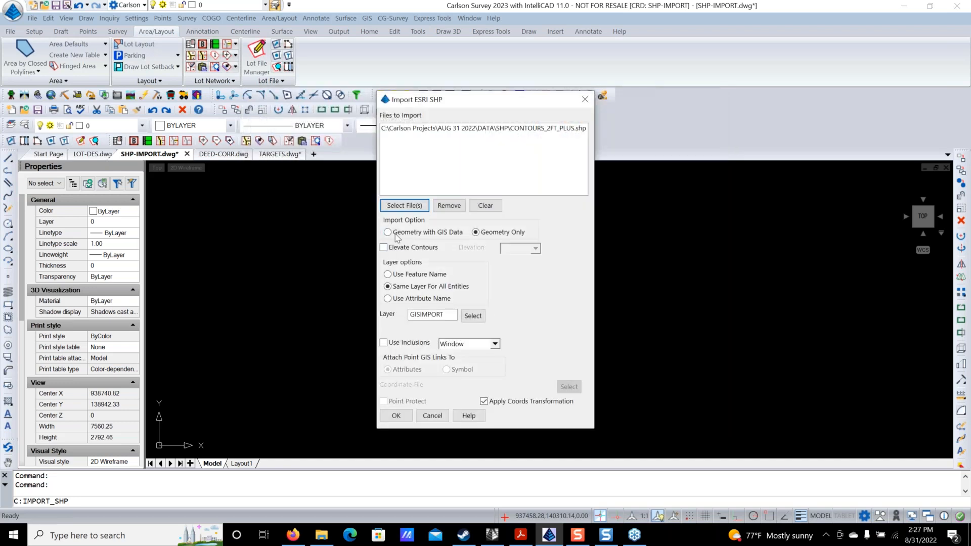
{"action": "left_click", "coordinate": [383, 247]}
{"action": "left_click", "coordinate": [523, 251]}
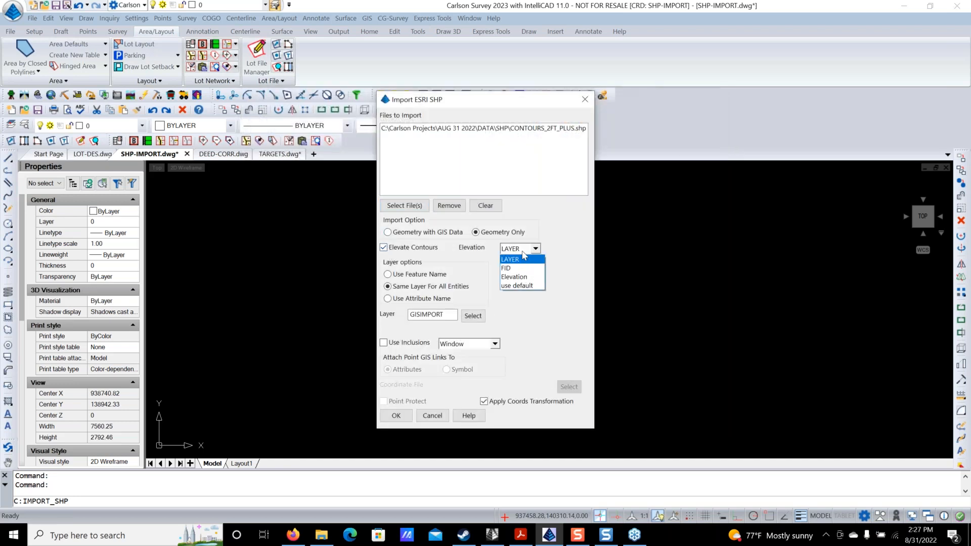
{"action": "left_click", "coordinate": [524, 276]}
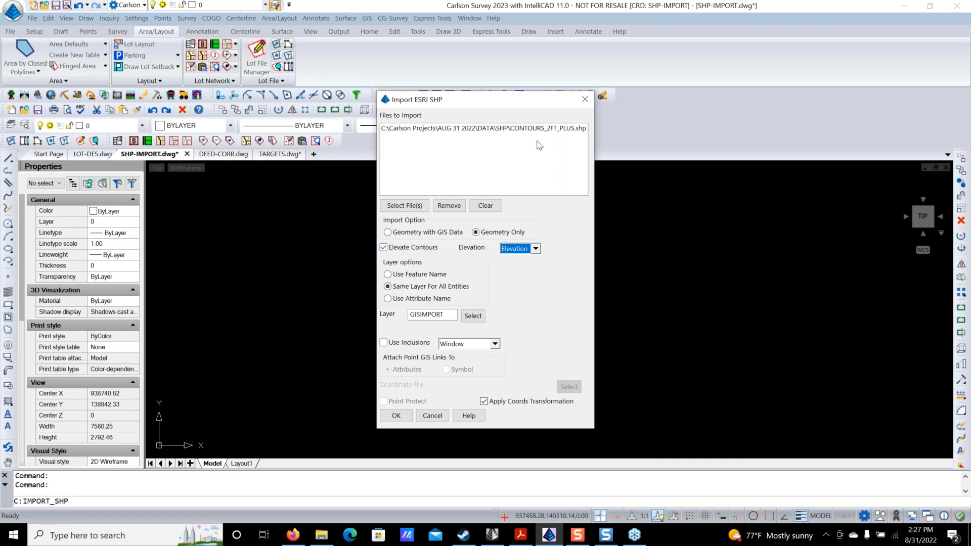
{"action": "left_click", "coordinate": [399, 415]}
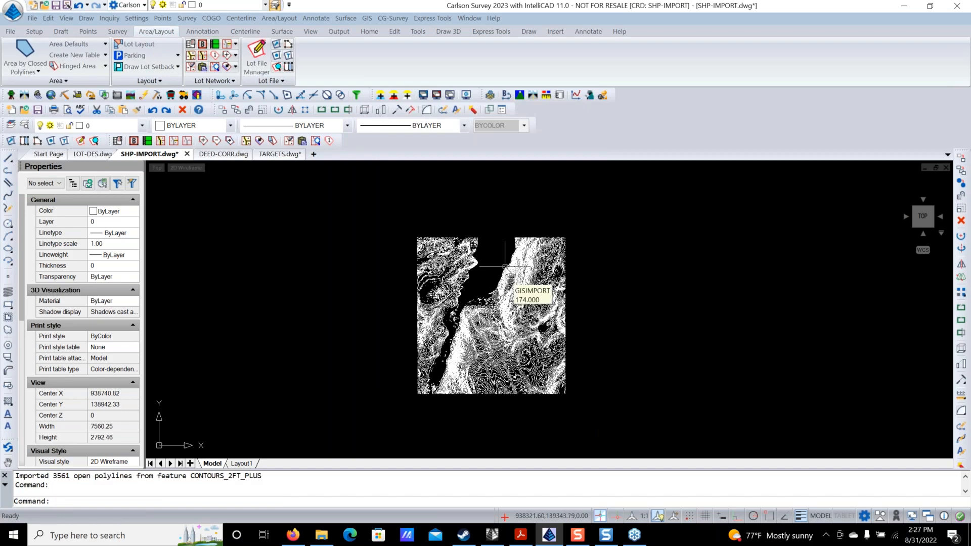
Check the elevations of several imported contours and draw a rectangle about 271 by 244 over the central slope.
{"action": "scroll", "coordinate": [516, 281], "scroll_direction": "up", "scroll_amount": 5}
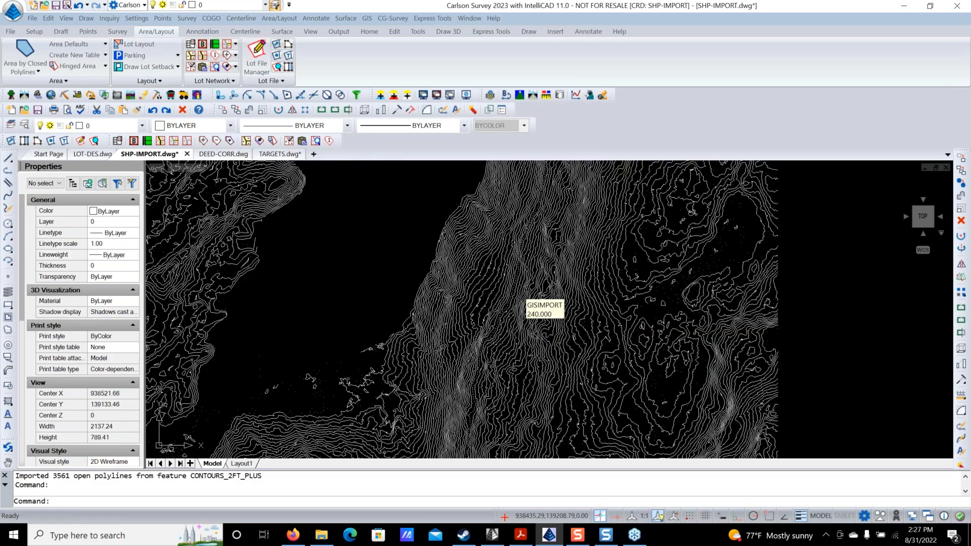
{"action": "scroll", "coordinate": [519, 287], "scroll_direction": "down", "scroll_amount": 3}
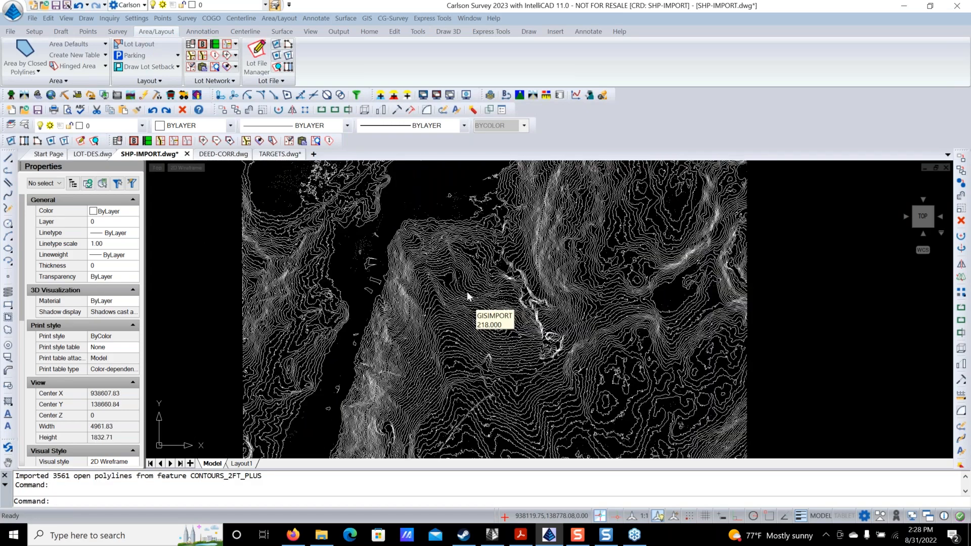
{"action": "scroll", "coordinate": [467, 295], "scroll_direction": "up", "scroll_amount": 4}
{"action": "scroll", "coordinate": [509, 298], "scroll_direction": "up", "scroll_amount": 3}
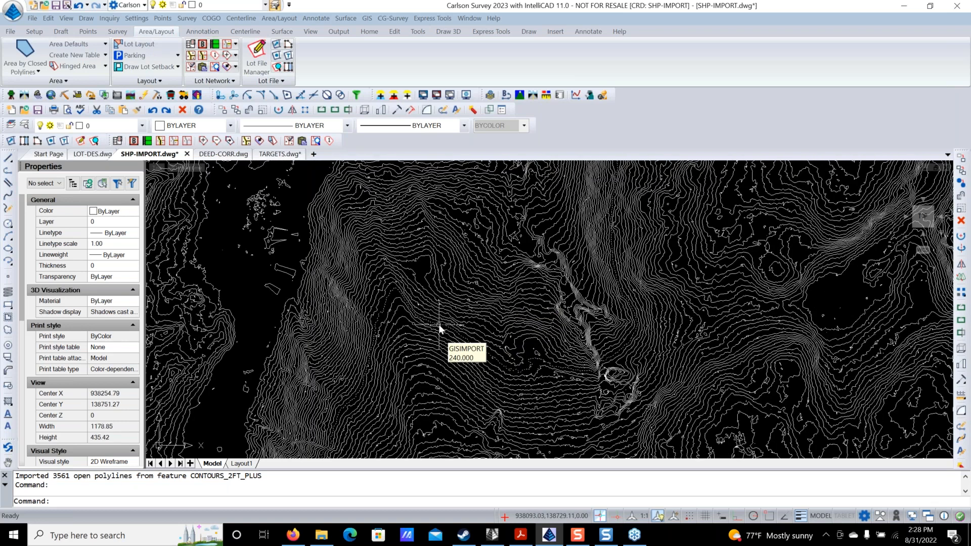
{"action": "type", "text": "rect"}
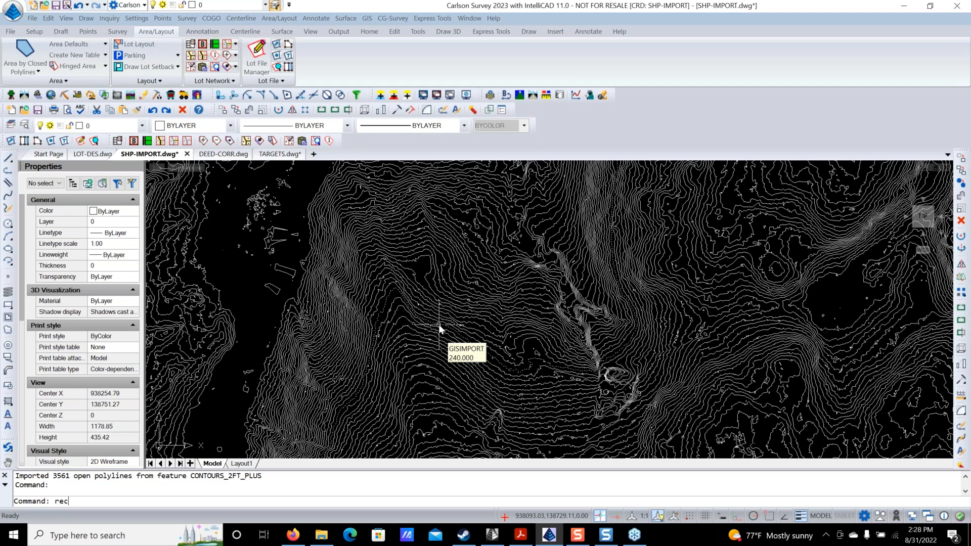
{"action": "key", "text": "Return"}
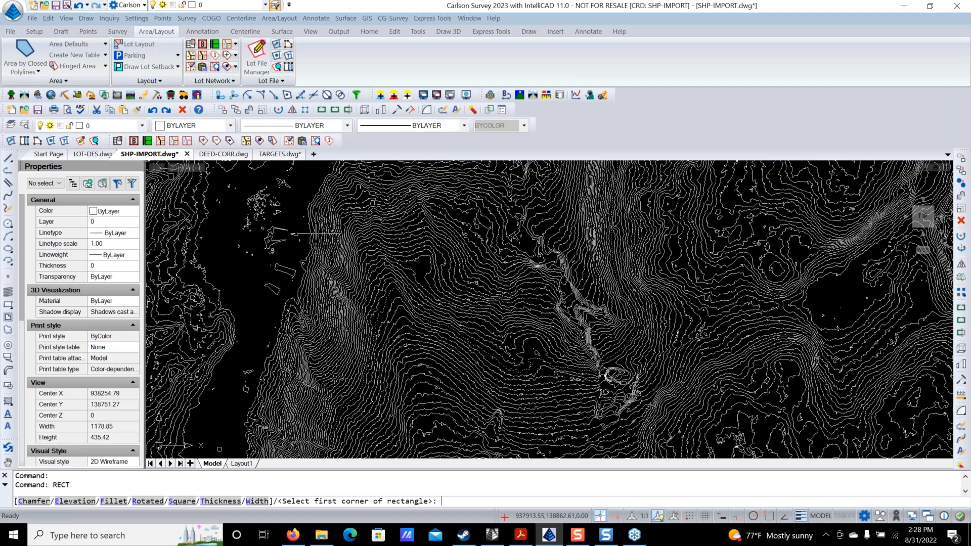
{"action": "left_click", "coordinate": [364, 248]}
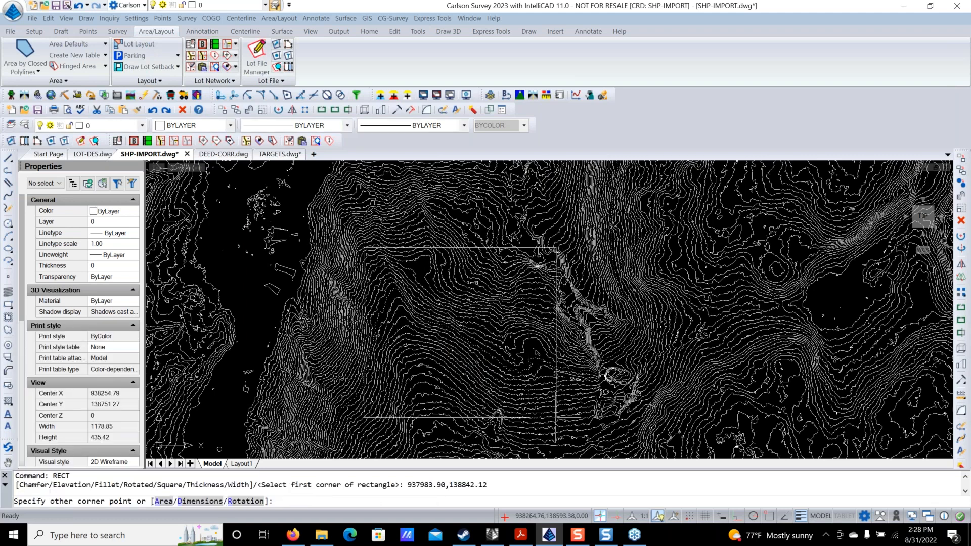
{"action": "left_click", "coordinate": [550, 415]}
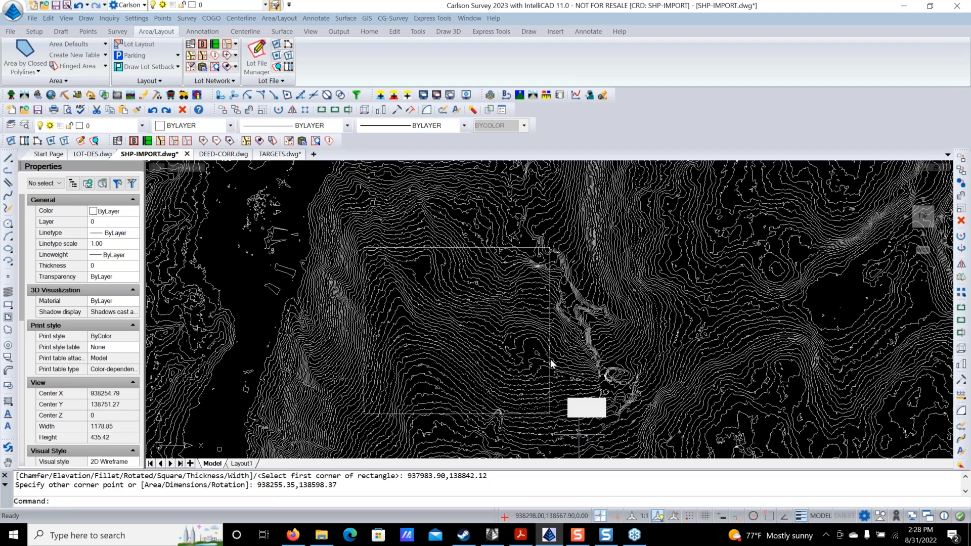
Clip the contours to the rectangle with Erase By Closed Polyline, auto-selecting all entity types and using Erase Outside.
{"action": "left_click", "coordinate": [48, 18]}
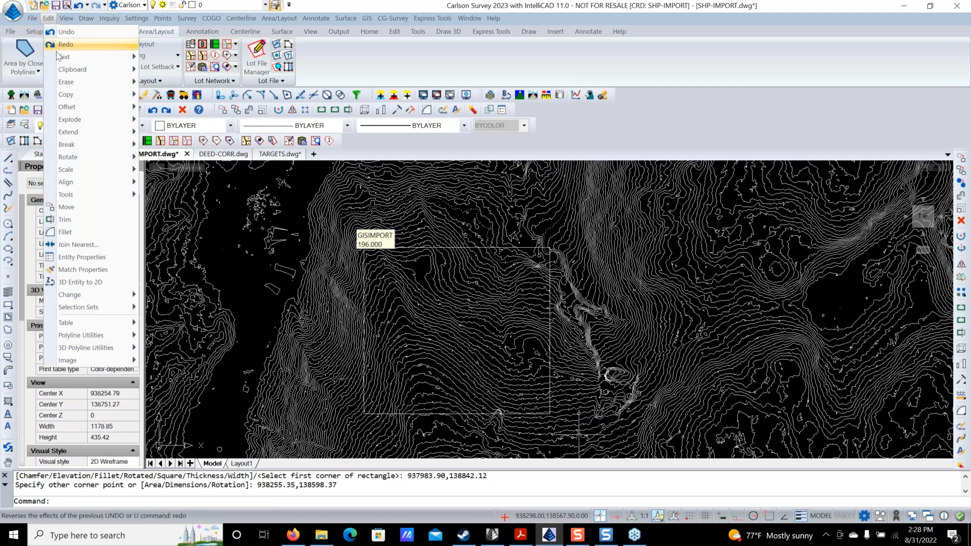
{"action": "mouse_move", "coordinate": [75, 83]}
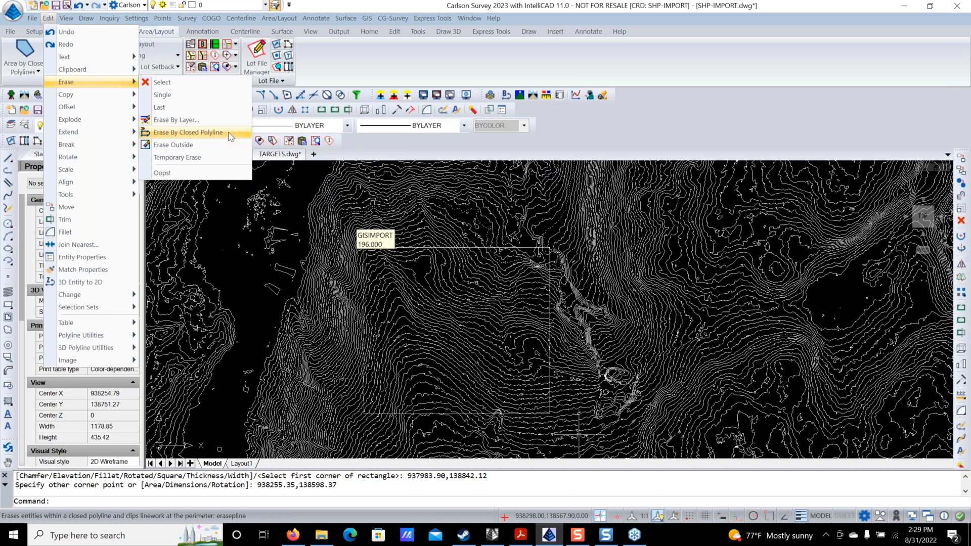
{"action": "left_click", "coordinate": [202, 132]}
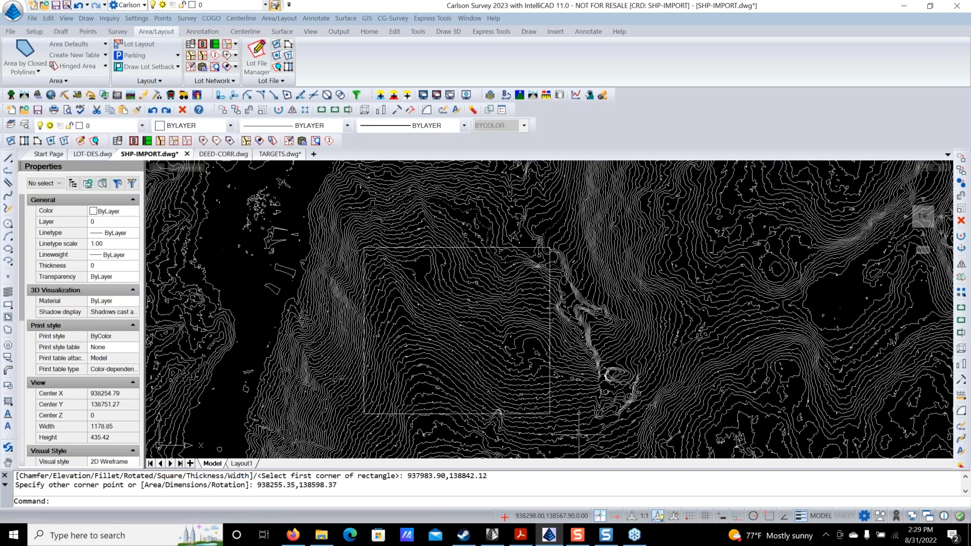
{"action": "scroll", "coordinate": [439, 269], "scroll_direction": "up", "scroll_amount": 5}
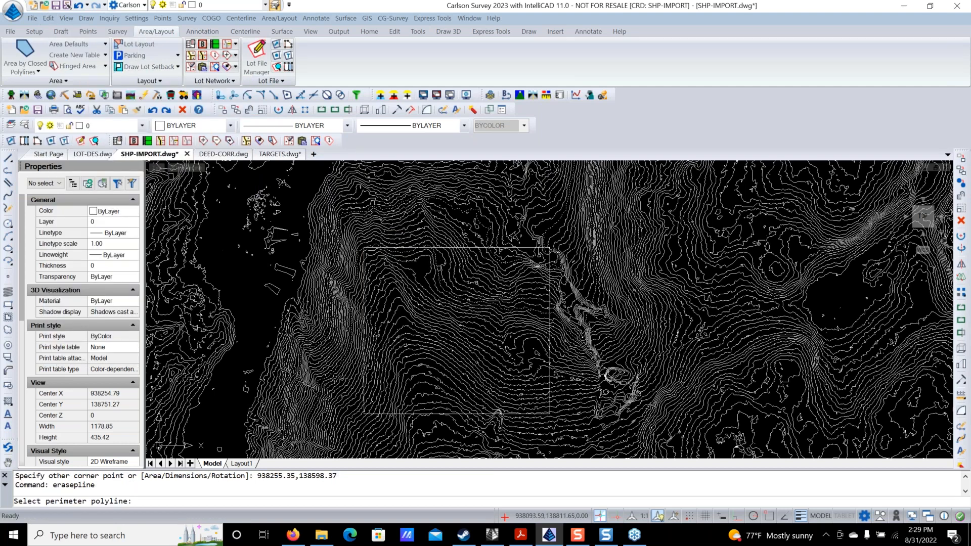
{"action": "left_click", "coordinate": [450, 208]}
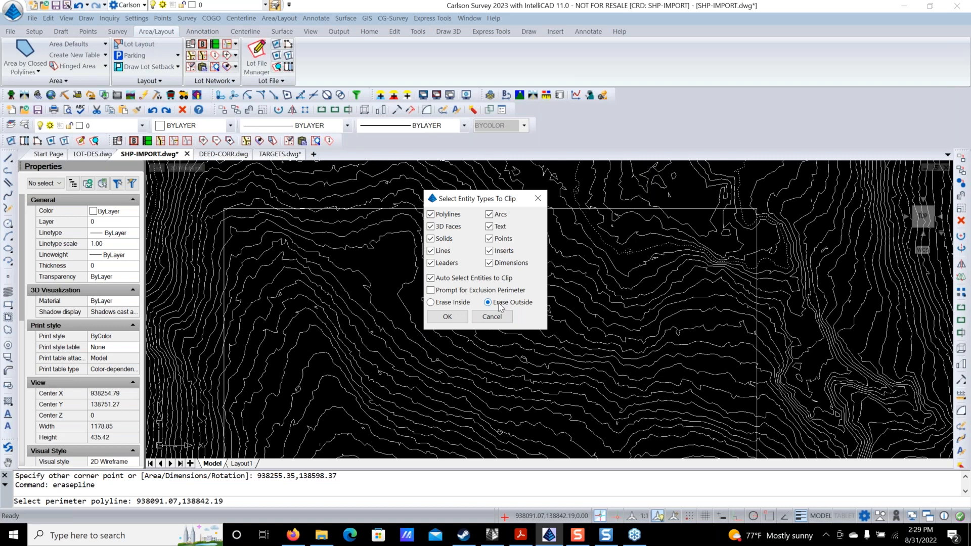
{"action": "left_click", "coordinate": [447, 316]}
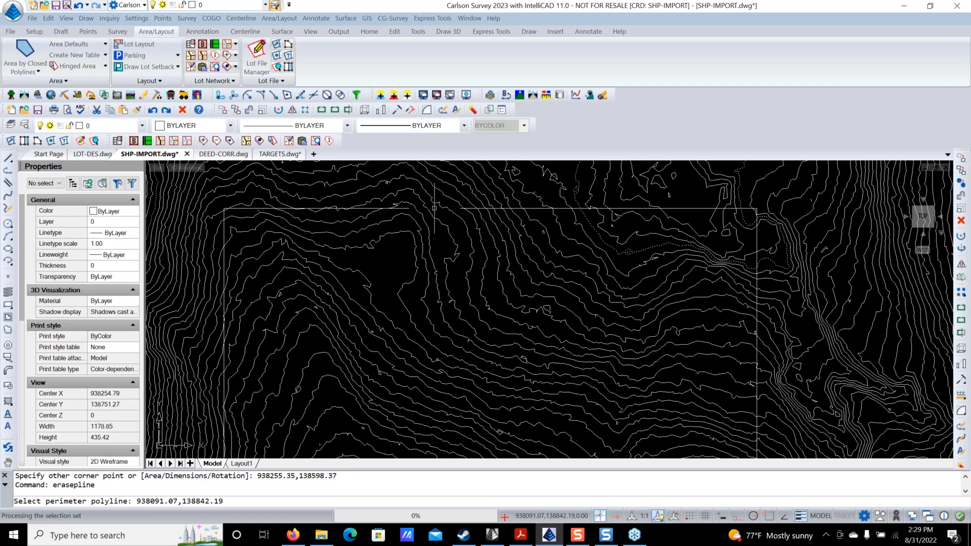
Erase the rectangle used as the clipping perimeter around the remaining contours.
{"action": "scroll", "coordinate": [451, 314], "scroll_direction": "down", "scroll_amount": 5}
{"action": "scroll", "coordinate": [460, 368], "scroll_direction": "up", "scroll_amount": 1}
{"action": "mouse_move", "coordinate": [460, 368]}
{"action": "middle_mouse_down"}
{"action": "mouse_move", "coordinate": [463, 302]}
{"action": "mouse_move", "coordinate": [472, 329]}
{"action": "middle_mouse_up"}
{"action": "scroll", "coordinate": [570, 304], "scroll_direction": "up", "scroll_amount": 3}
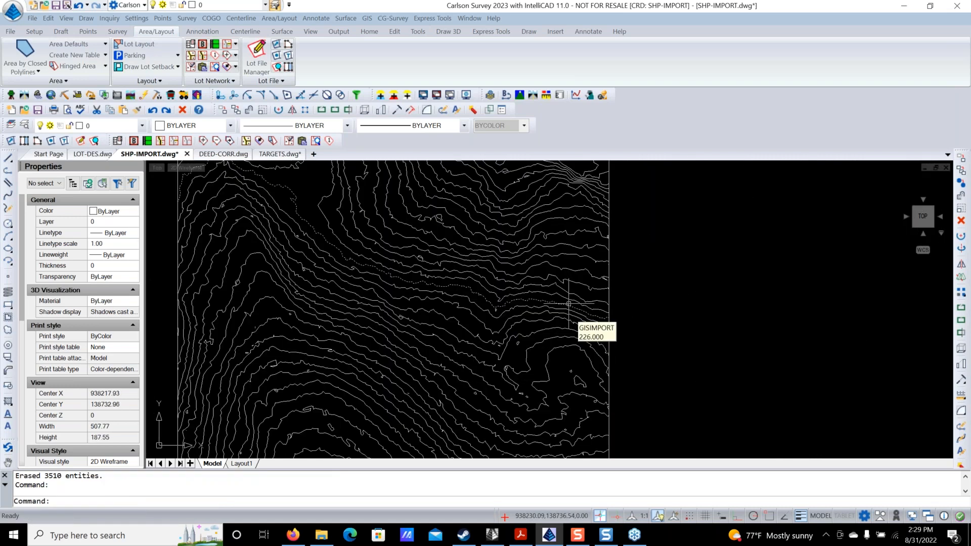
{"action": "type", "text": "E"}
{"action": "key", "text": "Return"}
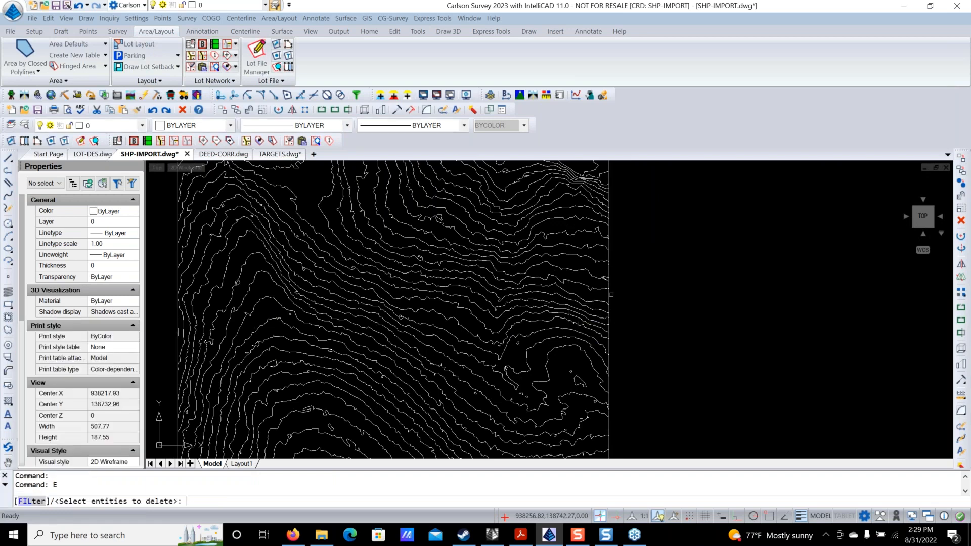
{"action": "left_click", "coordinate": [609, 291]}
{"action": "key", "text": "Return"}
{"action": "scroll", "coordinate": [626, 286], "scroll_direction": "down", "scroll_amount": 3}
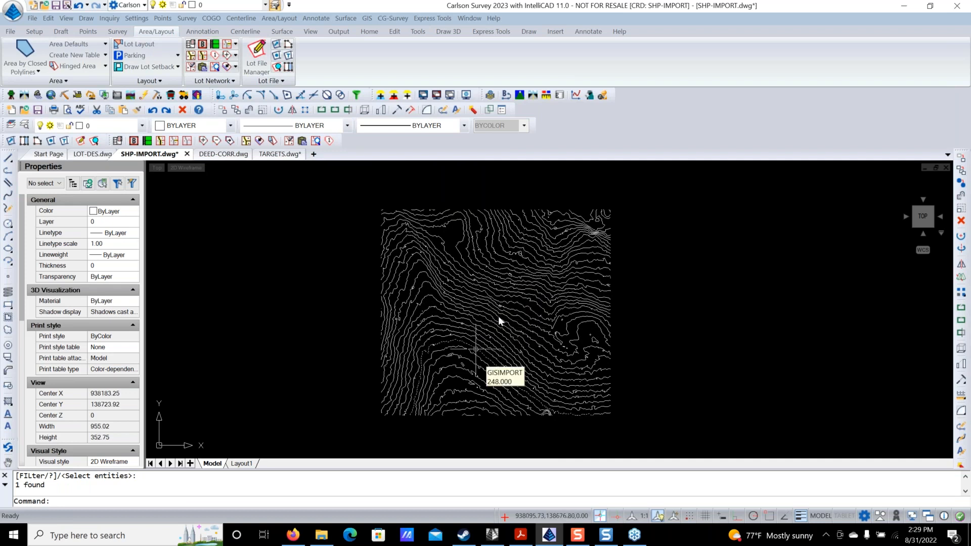
Triangulate the clipped contours to FROM-CTRS.tin, drawing contours on CTR2 at interval 2 and index contours on CTR10 at interval 10.
{"action": "left_click", "coordinate": [346, 19]}
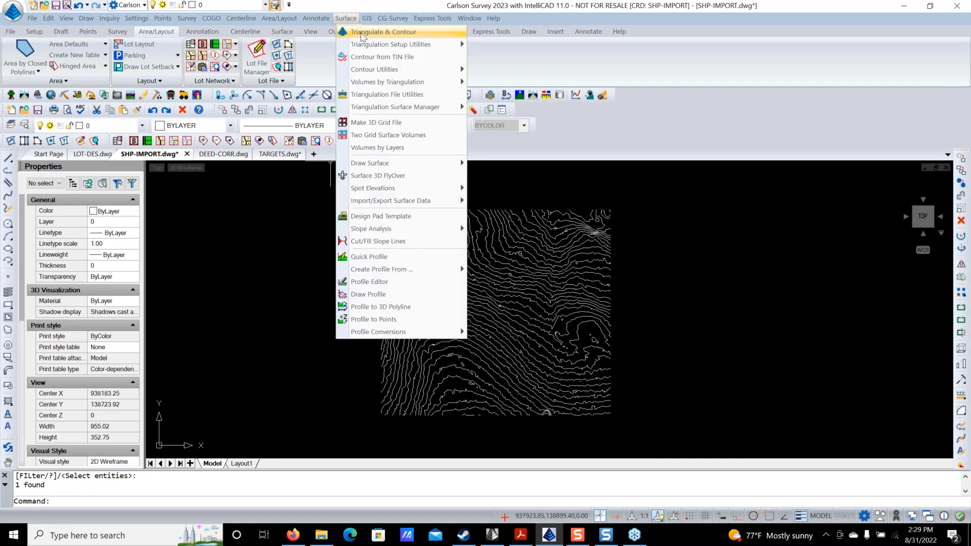
{"action": "left_click", "coordinate": [374, 32]}
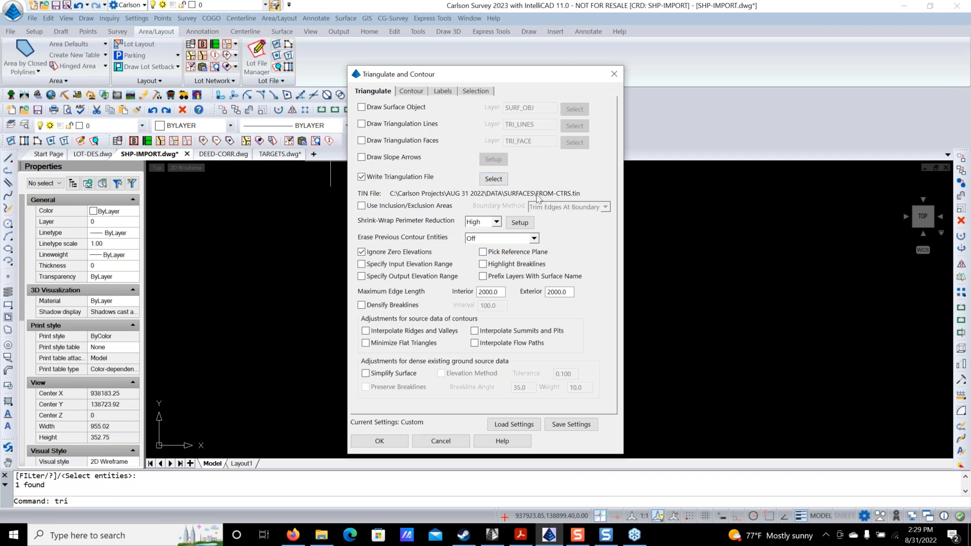
{"action": "left_click", "coordinate": [412, 91]}
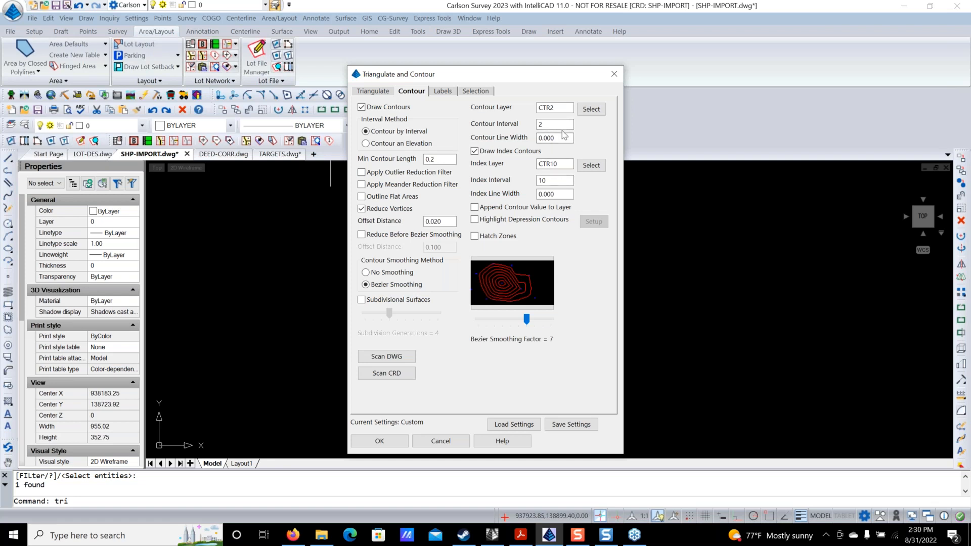
{"action": "left_click", "coordinate": [443, 92]}
{"action": "left_click", "coordinate": [463, 92]}
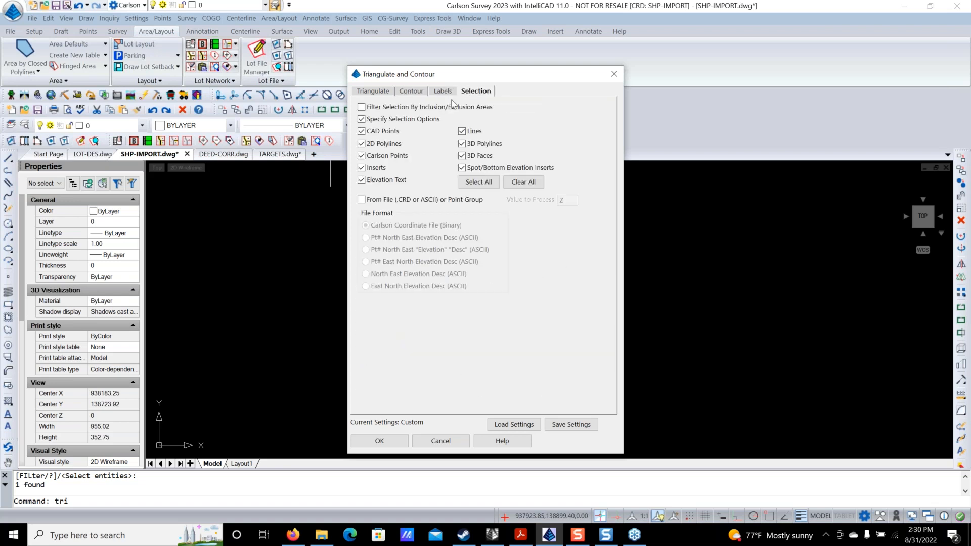
{"action": "left_click", "coordinate": [382, 93]}
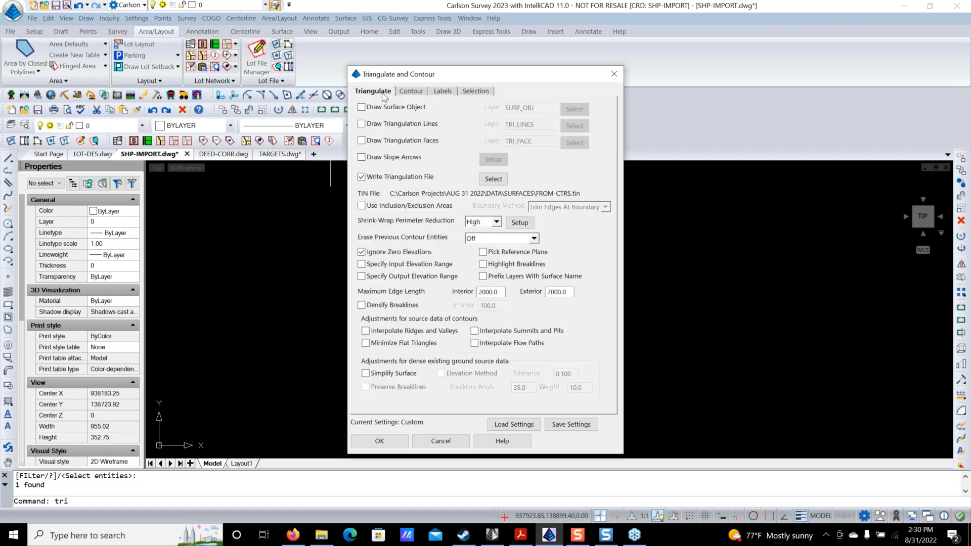
{"action": "left_click", "coordinate": [404, 435]}
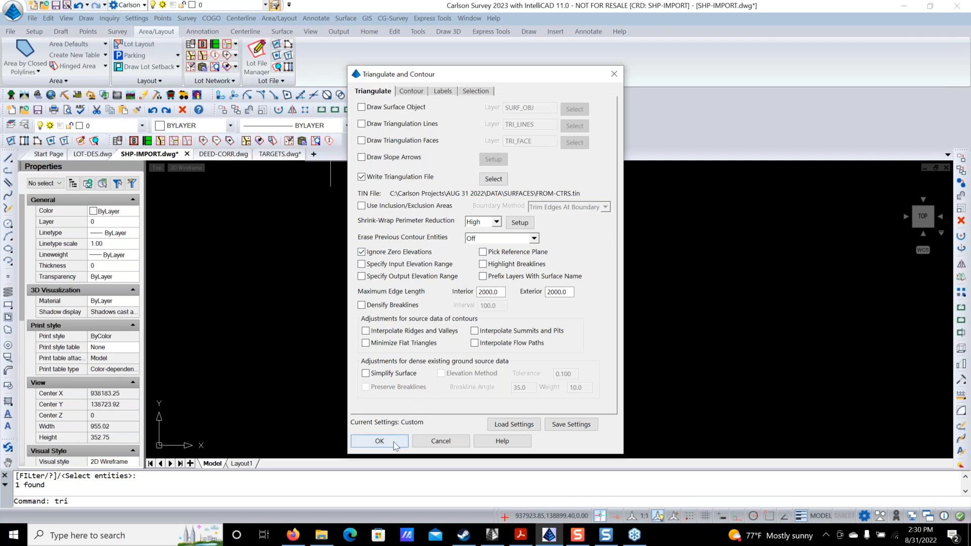
{"action": "left_click", "coordinate": [487, 293]}
{"action": "left_click", "coordinate": [639, 434]}
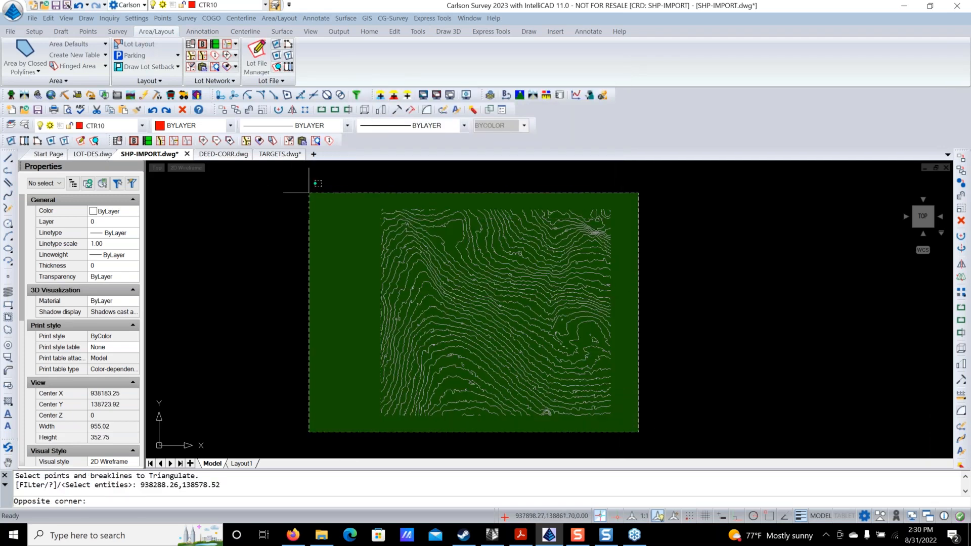
{"action": "left_click", "coordinate": [322, 178]}
{"action": "key", "text": "Return"}
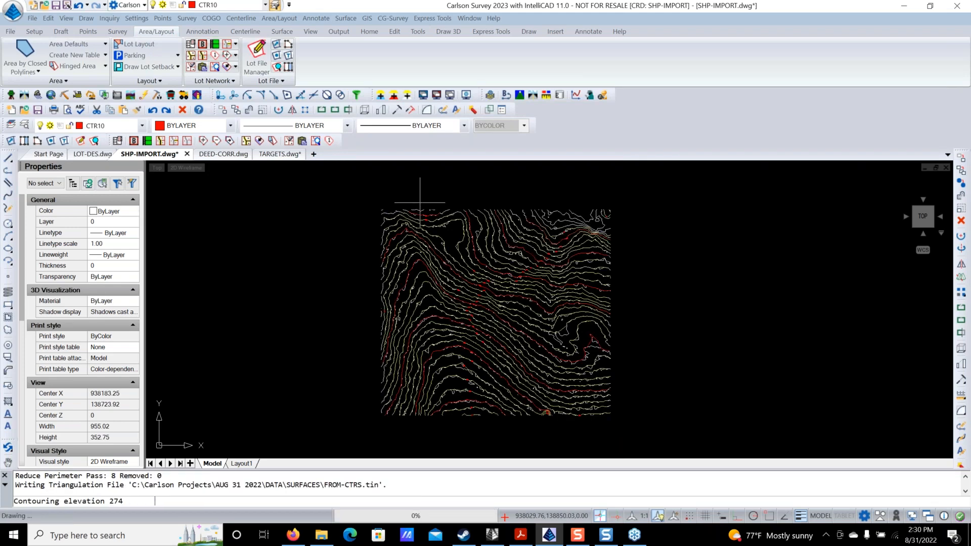
Compare the newly generated labelled contours with the original GISIMPORT contours around elevation 250.
{"action": "scroll", "coordinate": [451, 269], "scroll_direction": "up", "scroll_amount": 4}
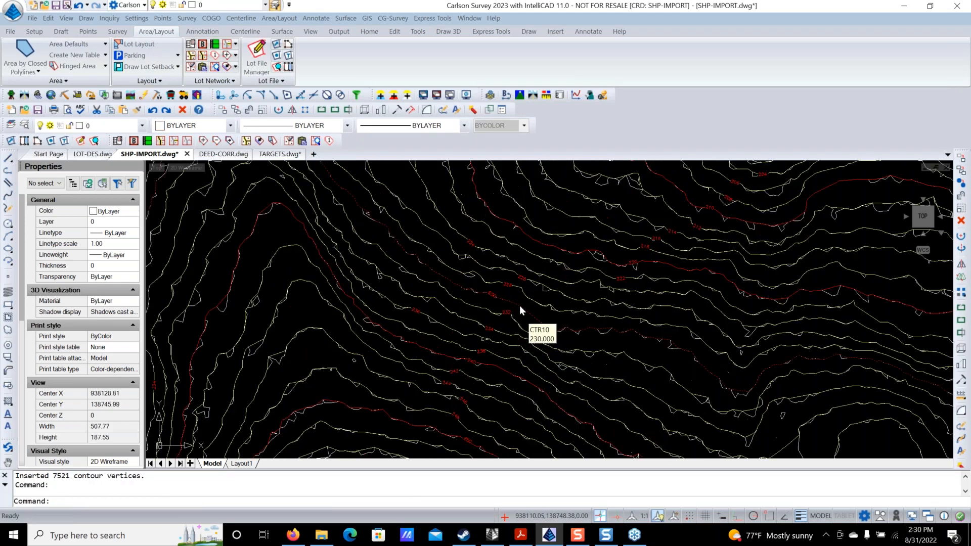
{"action": "scroll", "coordinate": [526, 323], "scroll_direction": "down", "scroll_amount": 3}
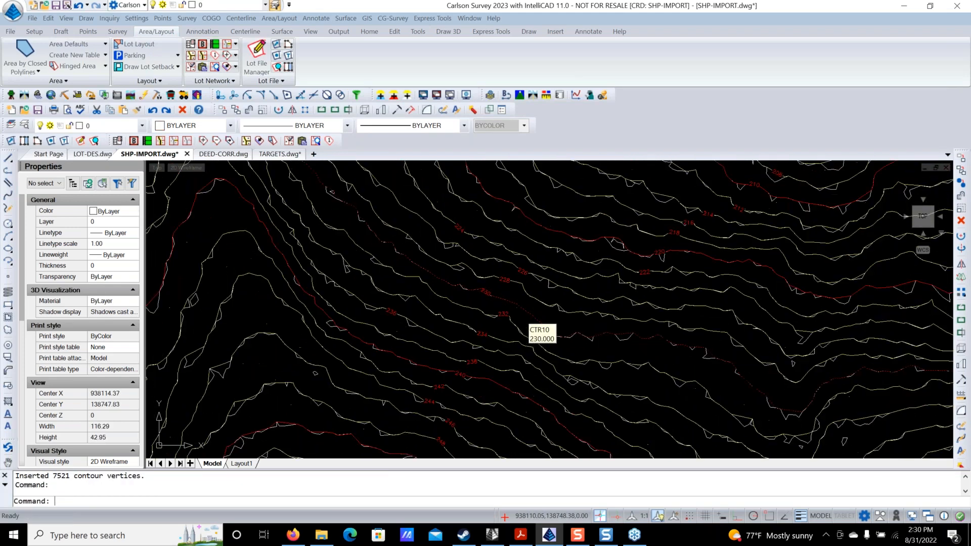
{"action": "scroll", "coordinate": [481, 358], "scroll_direction": "up", "scroll_amount": 3}
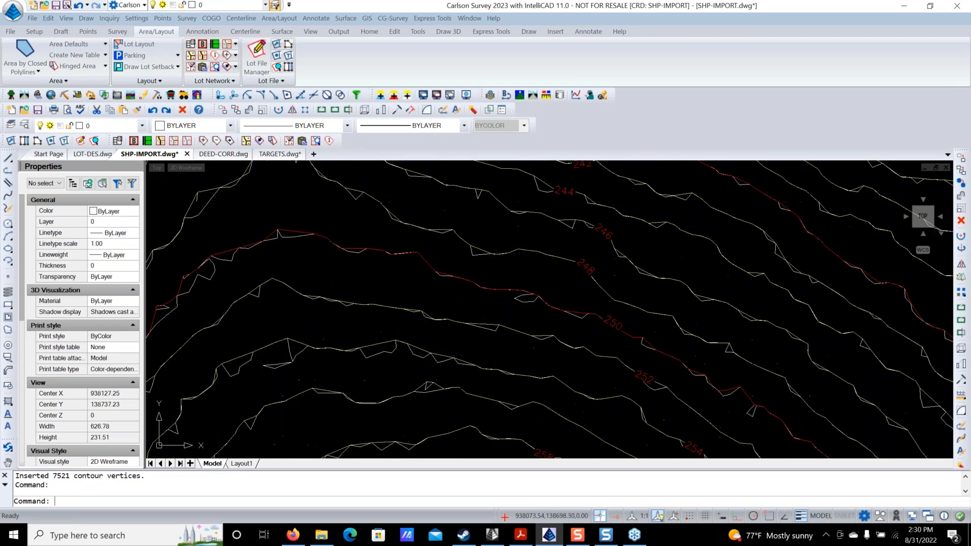
{"action": "scroll", "coordinate": [508, 314], "scroll_direction": "up", "scroll_amount": 2}
{"action": "scroll", "coordinate": [508, 314], "scroll_direction": "down", "scroll_amount": 10}
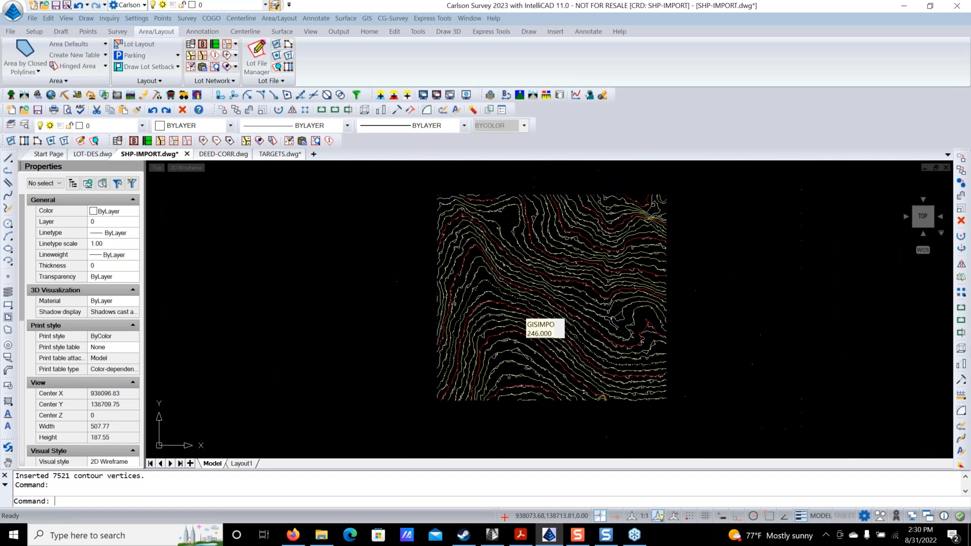
{"action": "scroll", "coordinate": [530, 279], "scroll_direction": "up", "scroll_amount": 5}
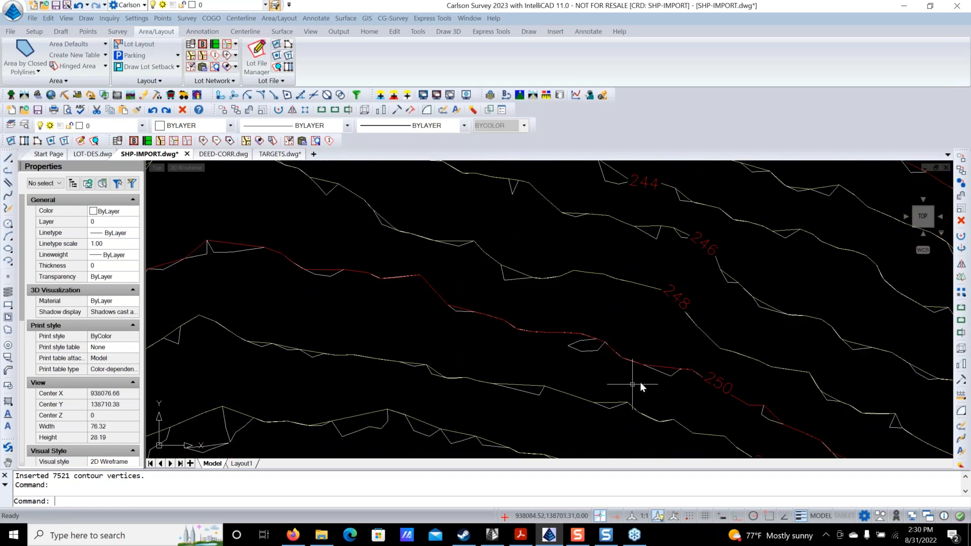
{"action": "scroll", "coordinate": [439, 292], "scroll_direction": "down", "scroll_amount": 5}
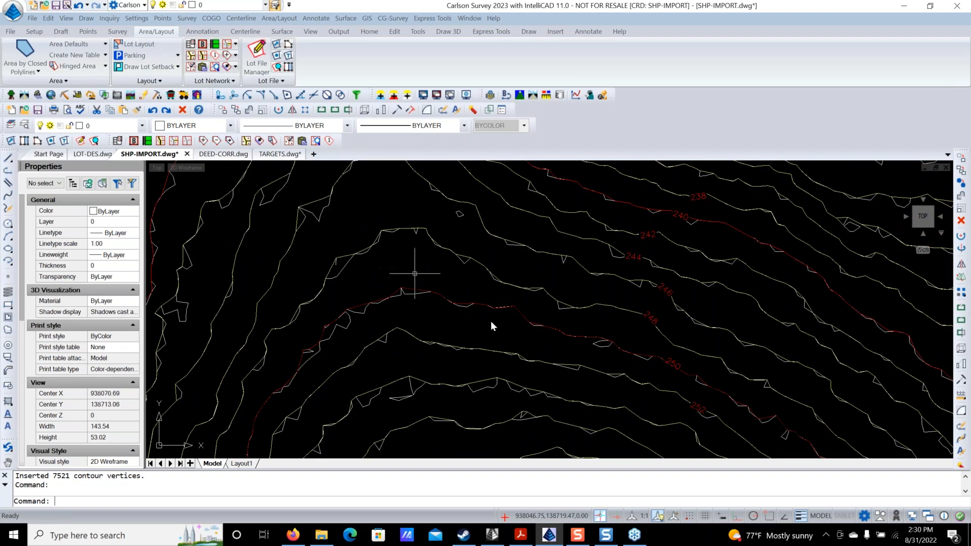
{"action": "scroll", "coordinate": [484, 333], "scroll_direction": "down", "scroll_amount": 4}
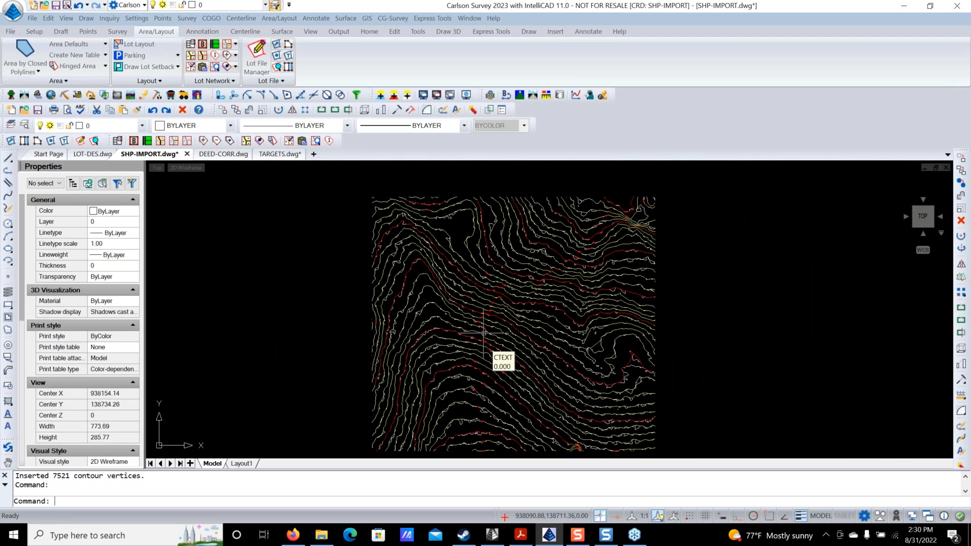
{"action": "scroll", "coordinate": [484, 333], "scroll_direction": "up", "scroll_amount": 2}
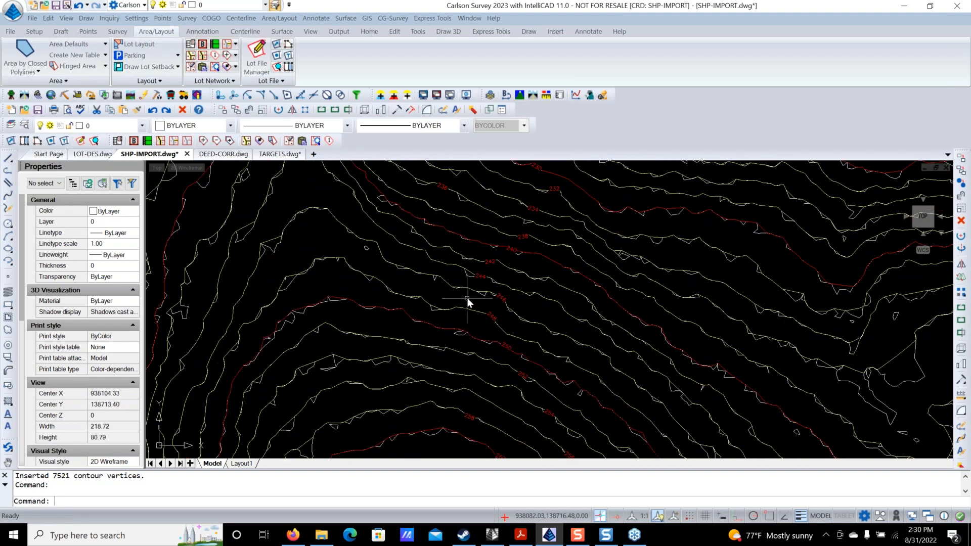
{"action": "scroll", "coordinate": [468, 298], "scroll_direction": "up", "scroll_amount": 2}
{"action": "scroll", "coordinate": [468, 298], "scroll_direction": "up", "scroll_amount": 3}
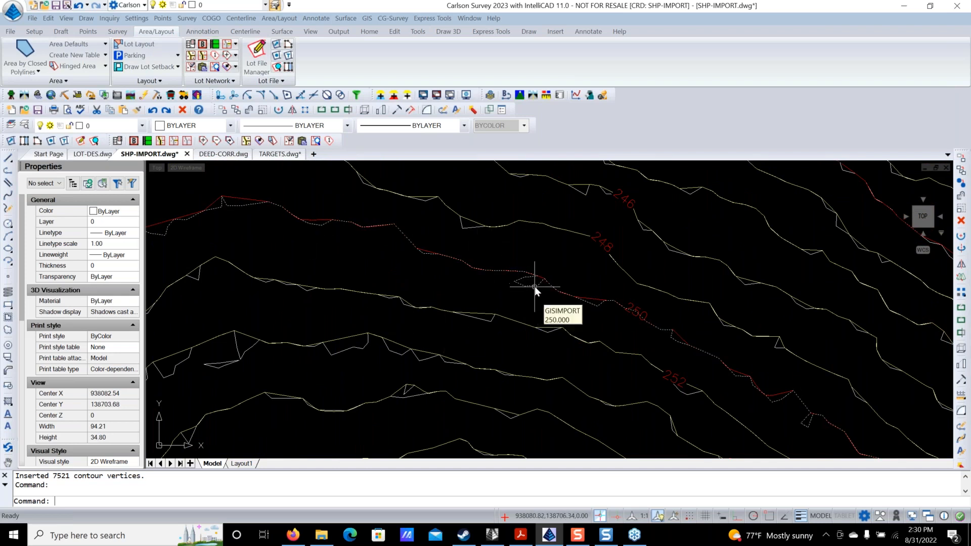
{"action": "mouse_move", "coordinate": [534, 291]}
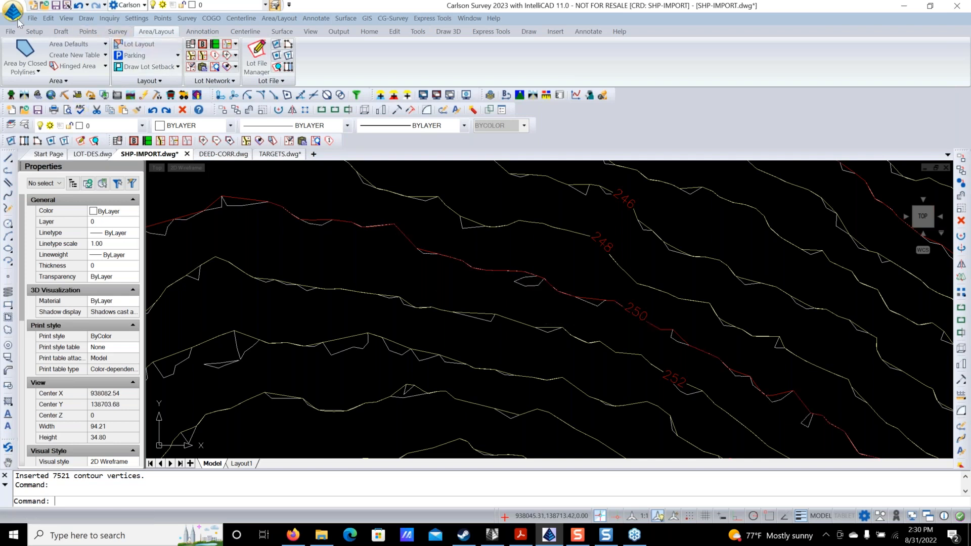
Erase all entities on the GISIMPORT layer with Erase By Layer, picking the layer from an imported contour near the 250 label.
{"action": "left_click", "coordinate": [48, 19]}
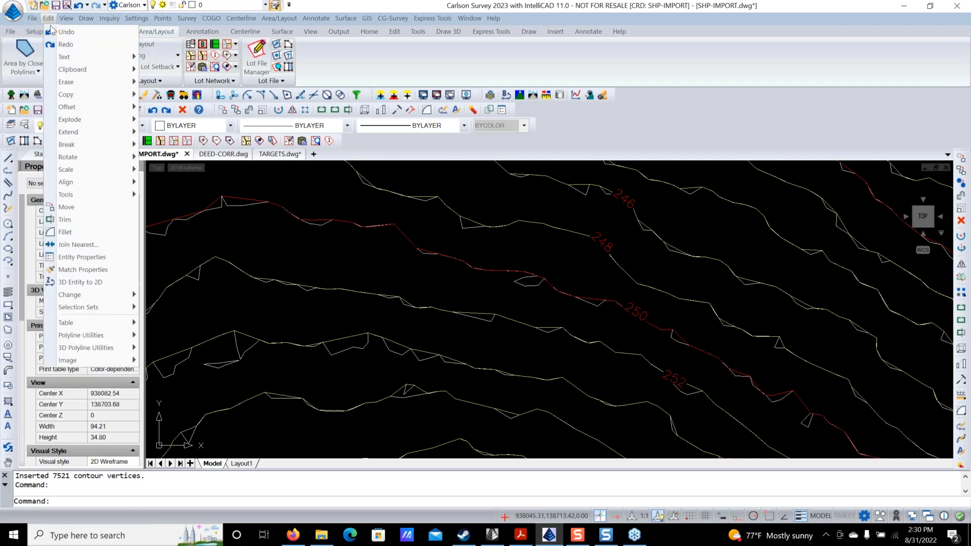
{"action": "mouse_move", "coordinate": [103, 82]}
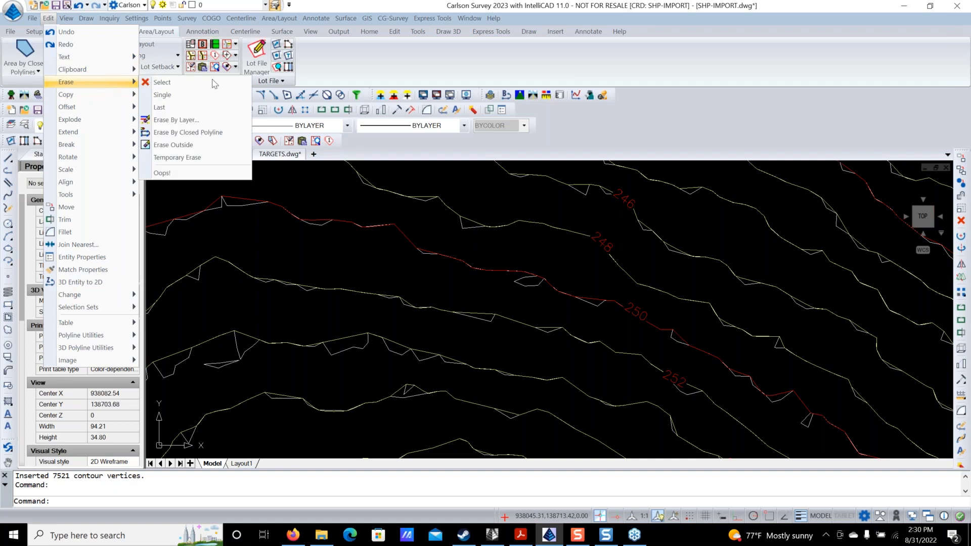
{"action": "left_click", "coordinate": [204, 122]}
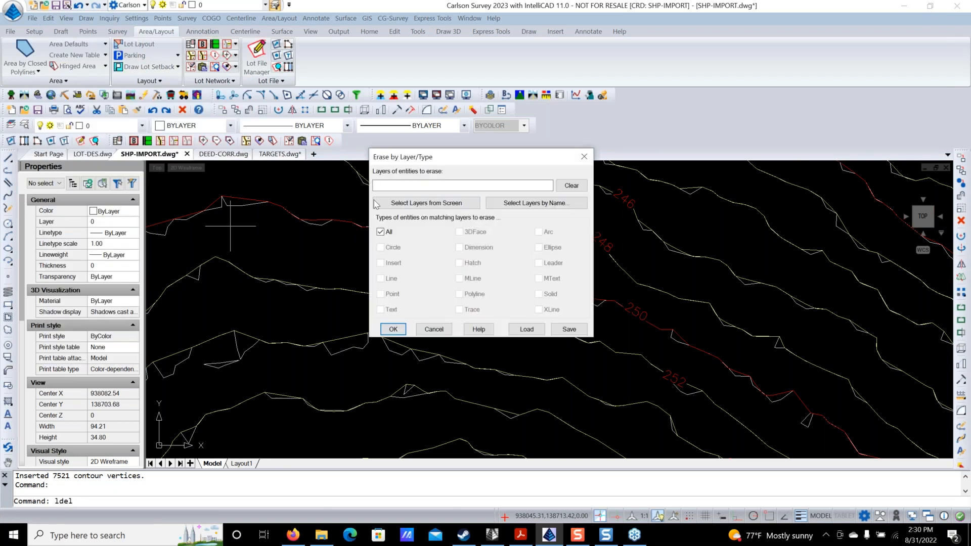
{"action": "left_click", "coordinate": [421, 203]}
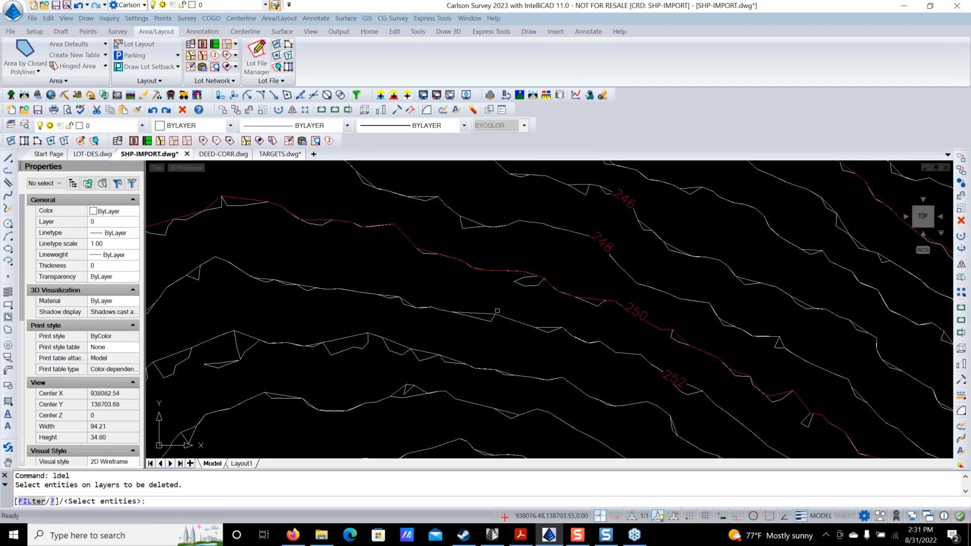
{"action": "left_click", "coordinate": [520, 285]}
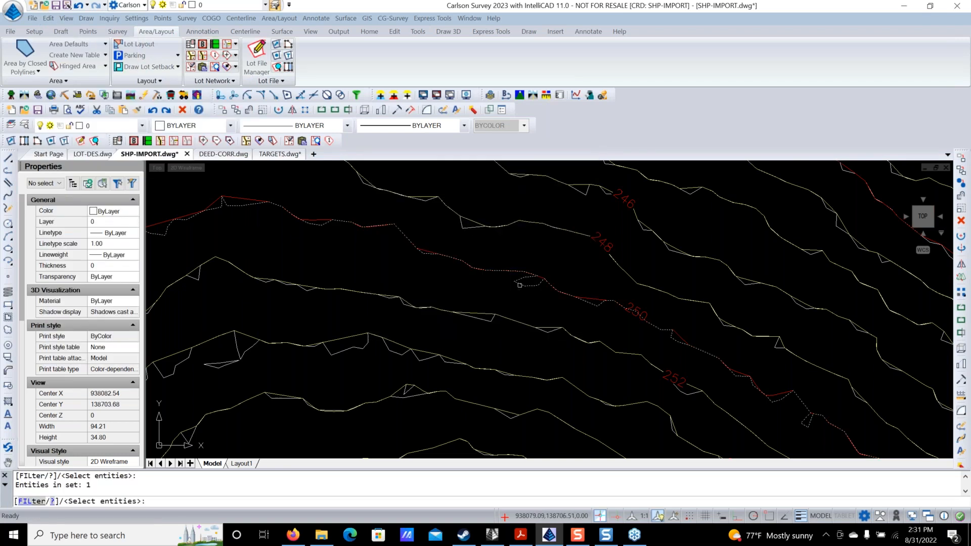
{"action": "key", "text": "Return"}
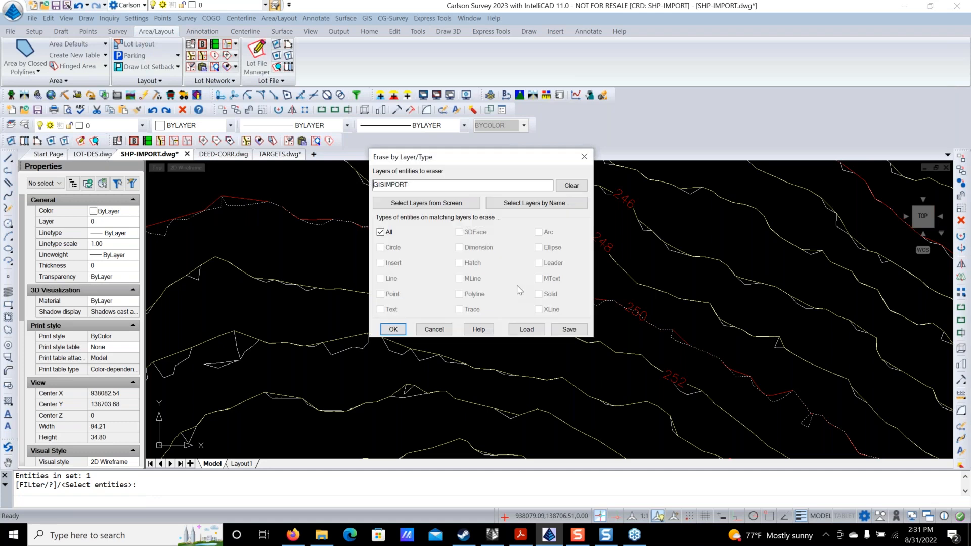
{"action": "left_click", "coordinate": [399, 327]}
{"action": "scroll", "coordinate": [447, 326], "scroll_direction": "down", "scroll_amount": 8}
{"action": "scroll", "coordinate": [446, 326], "scroll_direction": "up", "scroll_amount": 2}
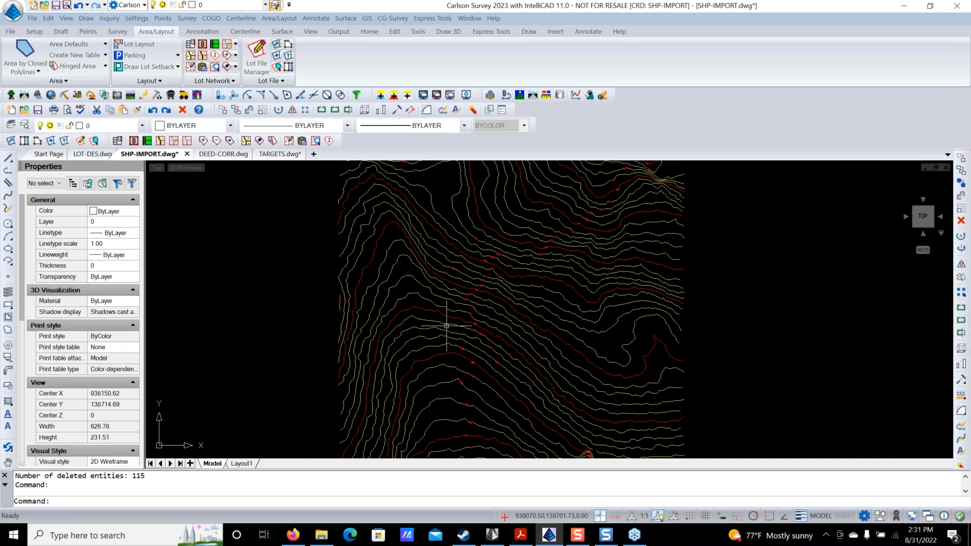
{"action": "scroll", "coordinate": [447, 327], "scroll_direction": "up", "scroll_amount": 3}
{"action": "scroll", "coordinate": [493, 264], "scroll_direction": "down", "scroll_amount": 4}
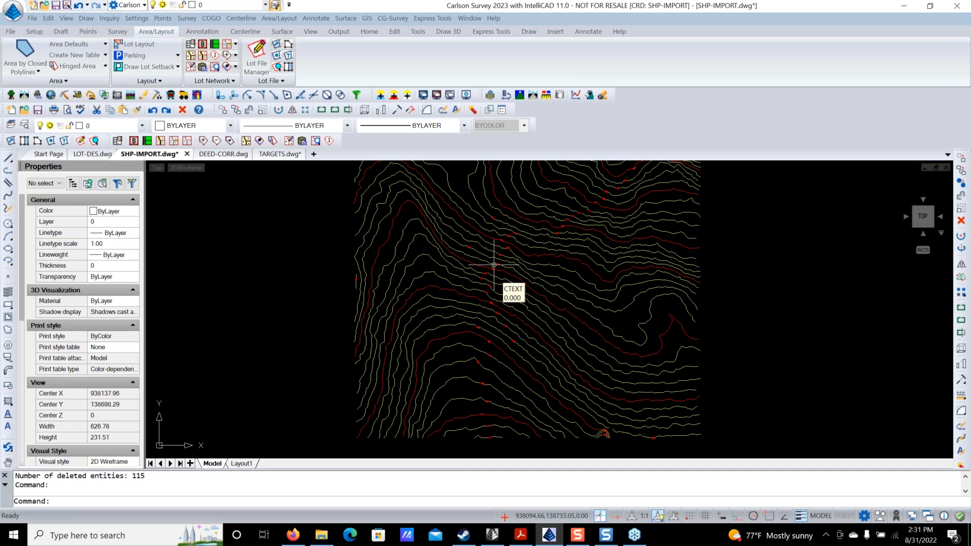
Open the FROM-CTRS.tin surface in the 3D Surface File Viewer.
{"action": "scroll", "coordinate": [494, 265], "scroll_direction": "down", "scroll_amount": 2}
{"action": "middle_click_drag", "start_coordinate": [494, 264], "coordinate": [502, 305]}
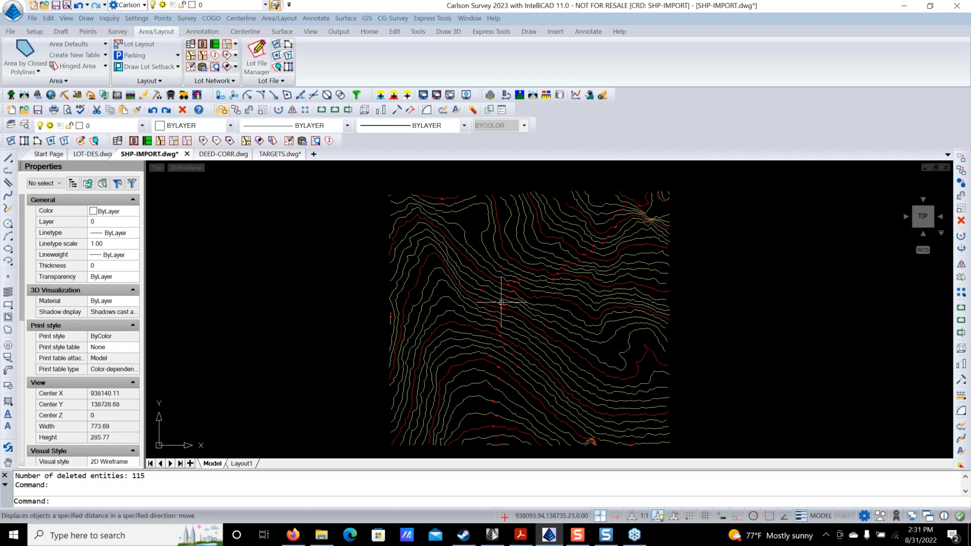
{"action": "left_click", "coordinate": [66, 19]}
{"action": "mouse_move", "coordinate": [121, 97]}
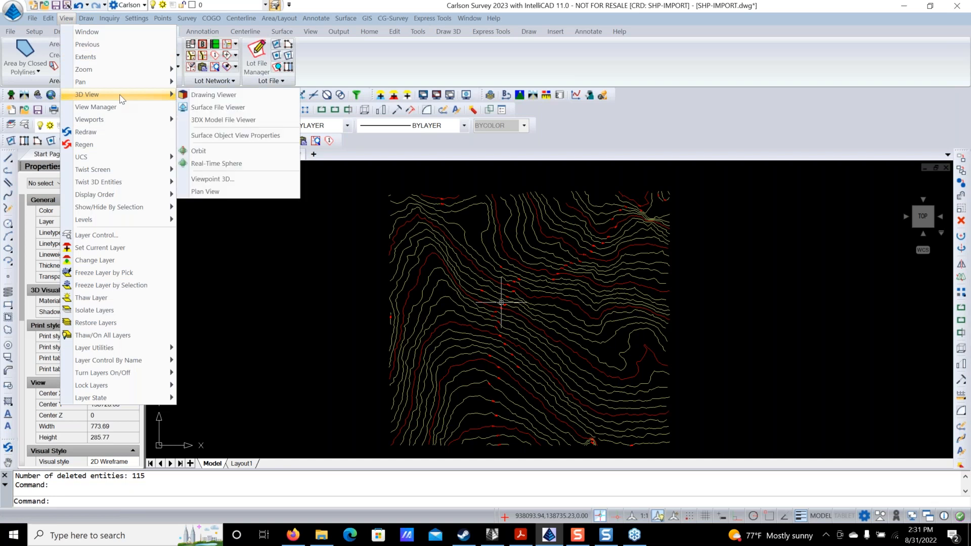
{"action": "left_click", "coordinate": [258, 108]}
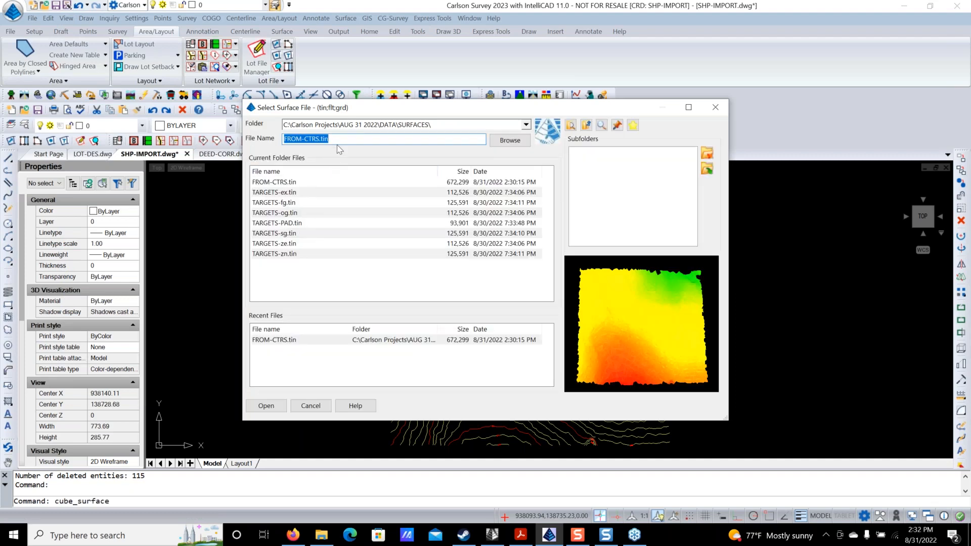
{"action": "left_click", "coordinate": [296, 184]}
{"action": "left_click", "coordinate": [282, 408]}
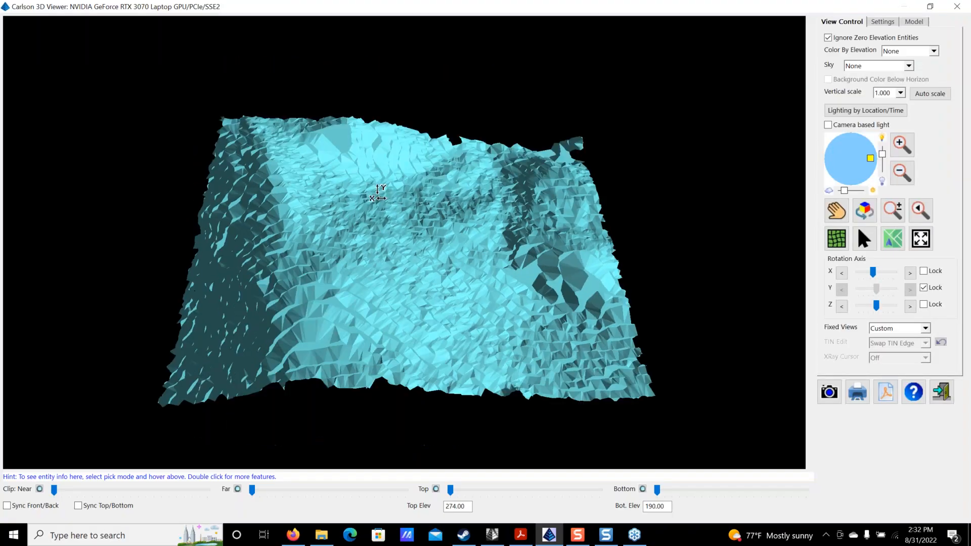
Orbit the FROM-CTRS surface in 3D to examine its triangulated terrain from several sides and distances.
{"action": "left_click_drag", "start_coordinate": [378, 192], "coordinate": [444, 229]}
{"action": "scroll", "coordinate": [491, 258], "scroll_direction": "up", "scroll_amount": 5}
{"action": "scroll", "coordinate": [445, 230], "scroll_direction": "down", "scroll_amount": 5}
{"action": "left_click_drag", "start_coordinate": [236, 315], "coordinate": [383, 349]}
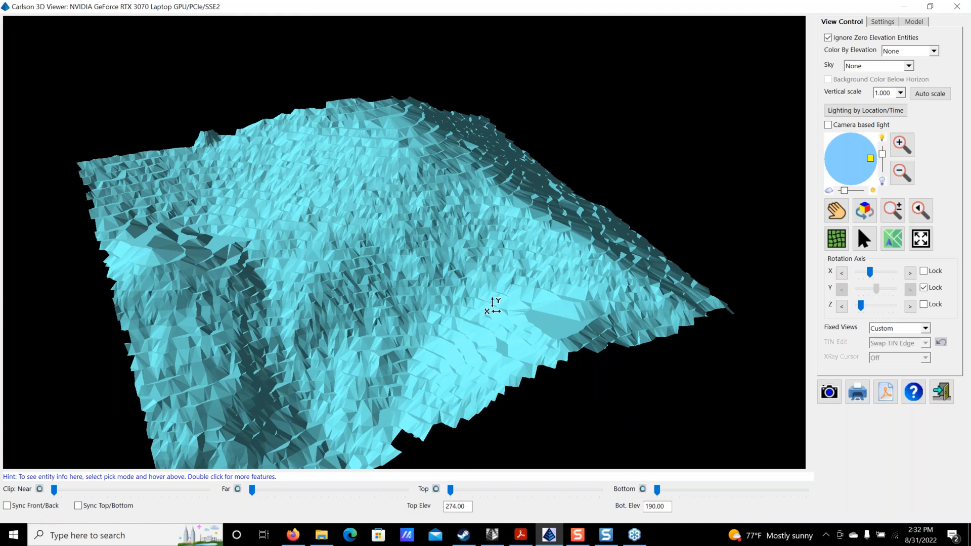
{"action": "left_click_drag", "start_coordinate": [494, 304], "coordinate": [337, 346]}
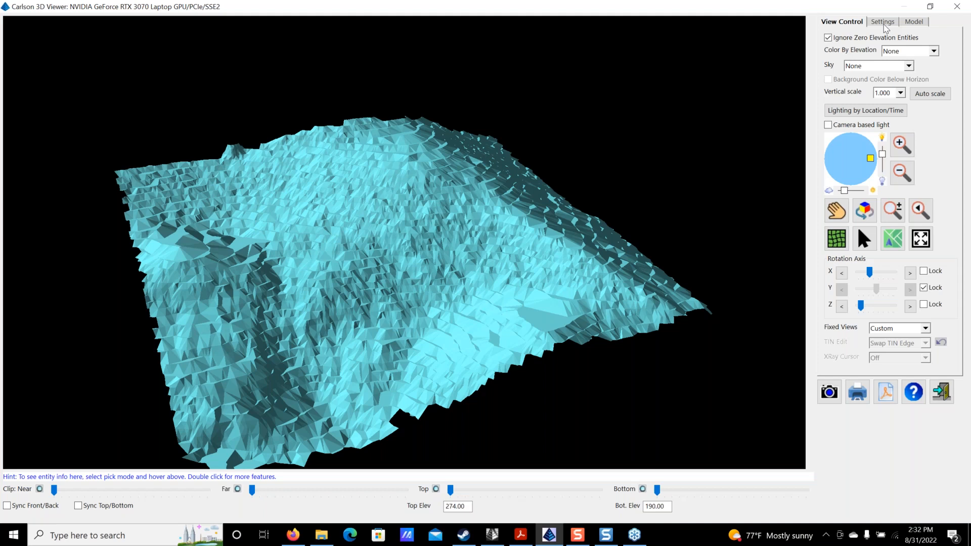
Preview the terrain with Smooth Surface turned on, inspect it close up and rotated, and turn smoothing off again.
{"action": "left_click", "coordinate": [883, 22]}
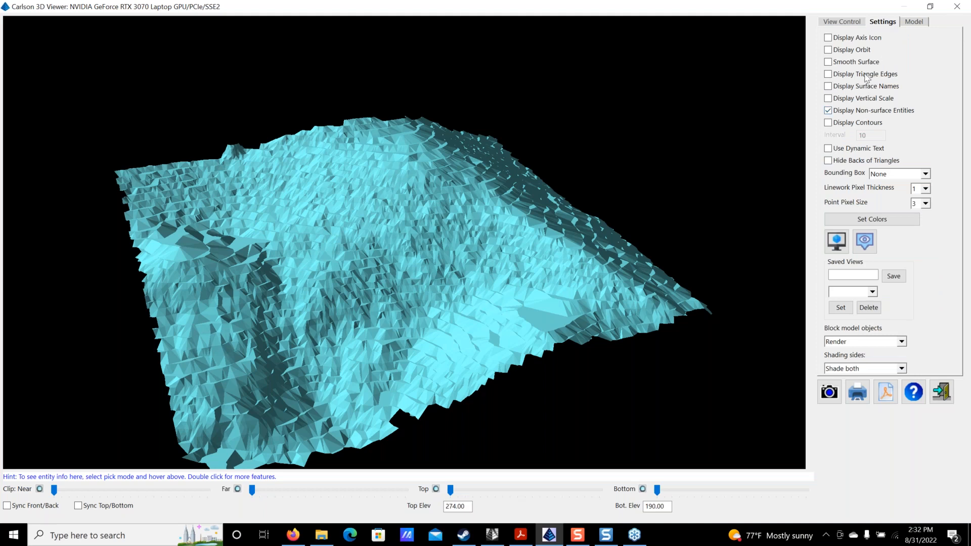
{"action": "left_click", "coordinate": [828, 62]}
{"action": "scroll", "coordinate": [411, 271], "scroll_direction": "up", "scroll_amount": 3}
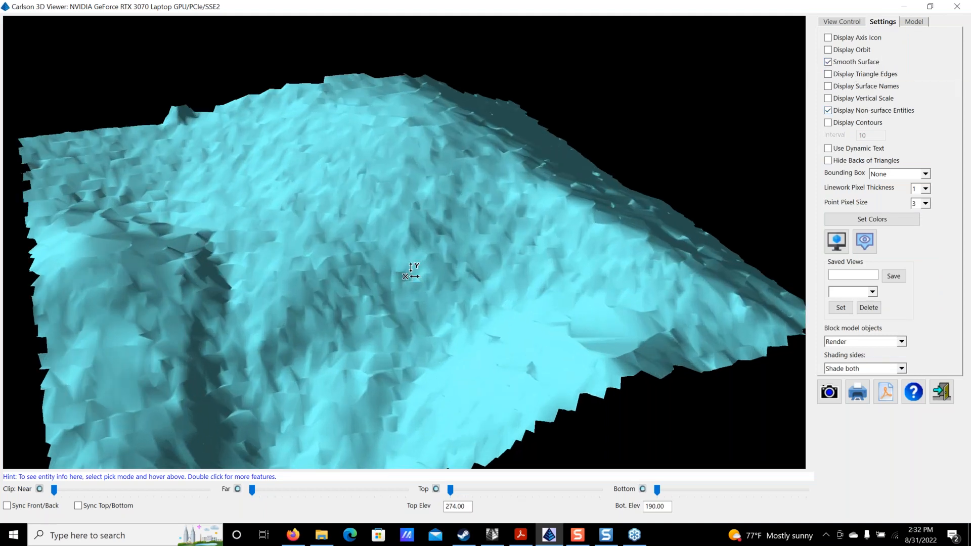
{"action": "scroll", "coordinate": [411, 272], "scroll_direction": "down", "scroll_amount": 3}
{"action": "left_click_drag", "start_coordinate": [348, 325], "coordinate": [460, 232]}
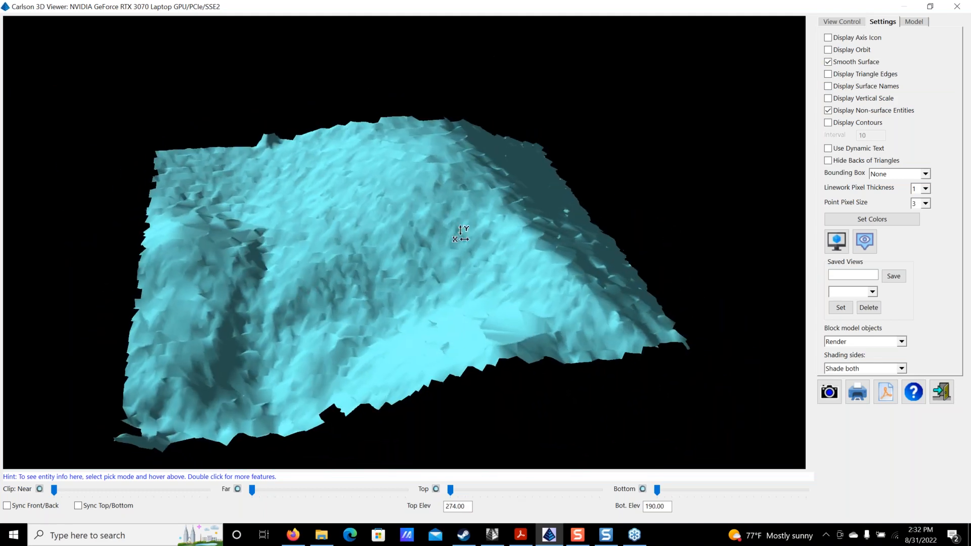
{"action": "left_click", "coordinate": [828, 62]}
Color the surface by elevation using All, review it from another angle and light position, and exit the 3D viewer.
{"action": "left_click", "coordinate": [841, 22]}
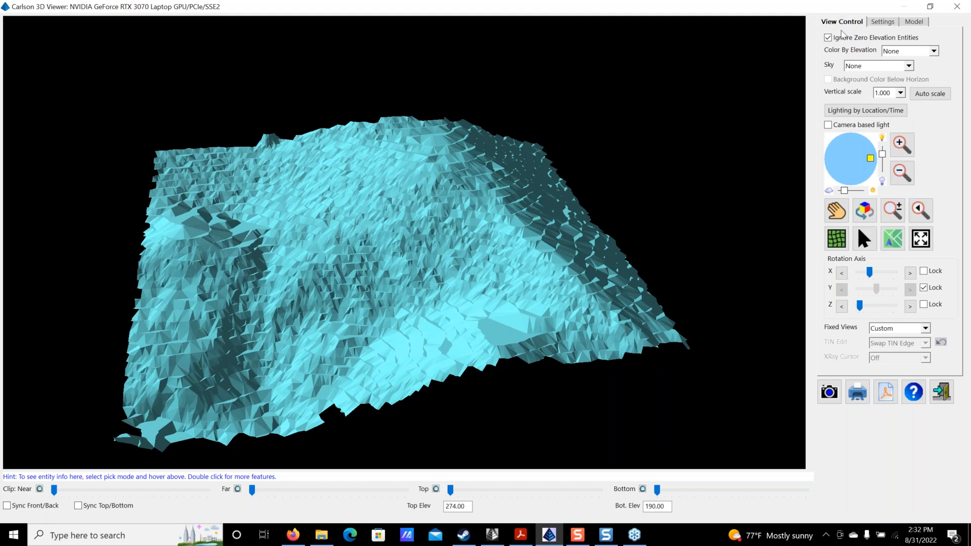
{"action": "left_click", "coordinate": [925, 51]}
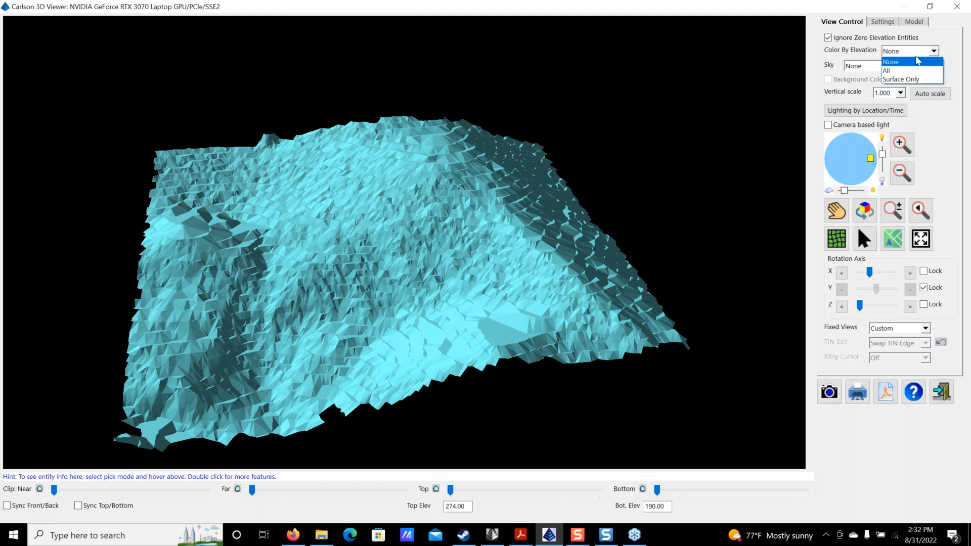
{"action": "left_click", "coordinate": [905, 70]}
{"action": "left_click_drag", "start_coordinate": [343, 287], "coordinate": [458, 295]}
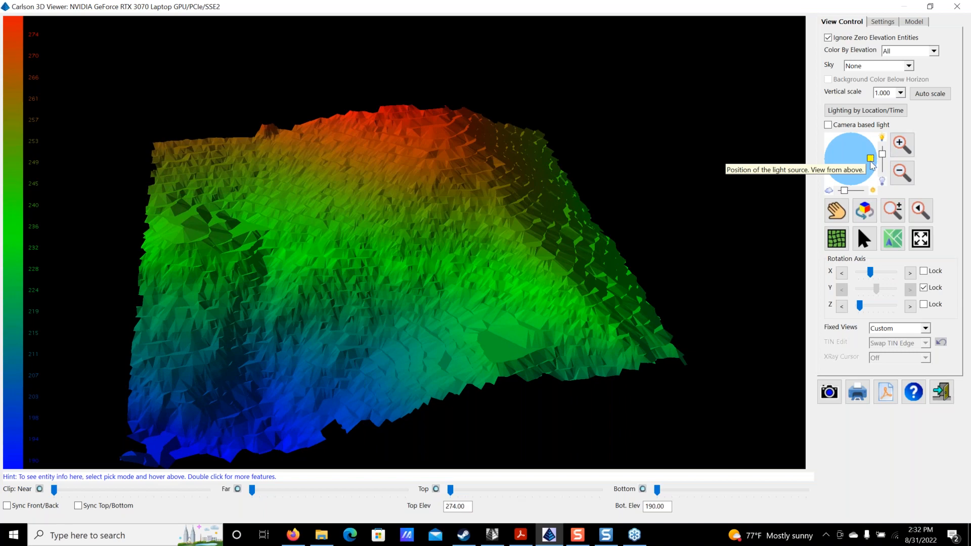
{"action": "left_click_drag", "start_coordinate": [870, 162], "coordinate": [871, 158]}
{"action": "left_click_drag", "start_coordinate": [229, 369], "coordinate": [371, 341]}
{"action": "left_click", "coordinate": [941, 392]}
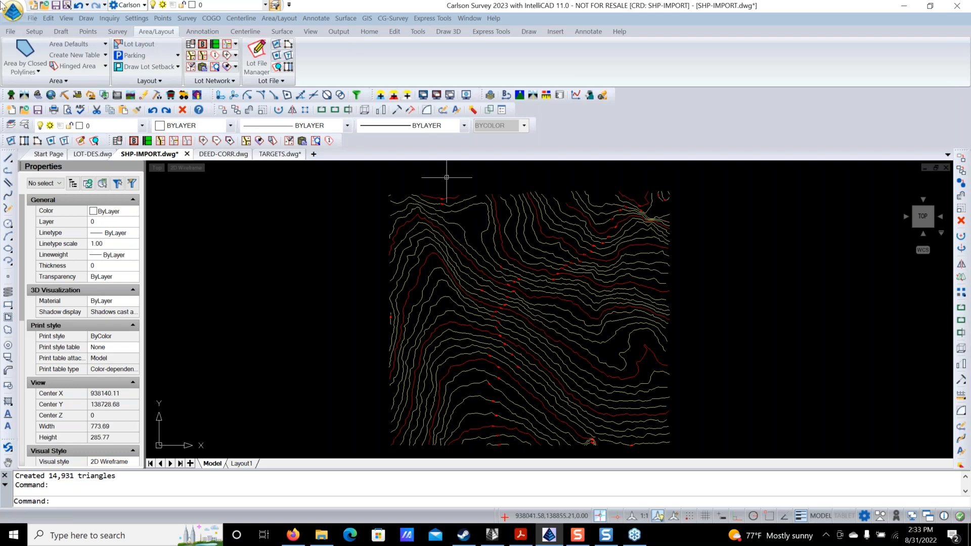
Save the SHP-IMPORT drawing, switch to the DEED-CORR drawing and view its two parcels.
{"action": "left_click", "coordinate": [56, 5]}
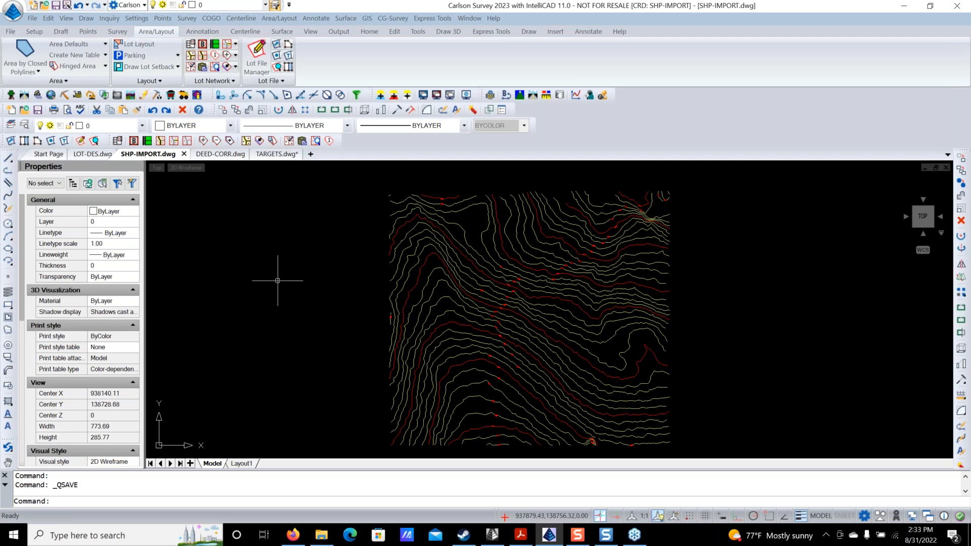
{"action": "key", "text": "ctrl+Tab"}
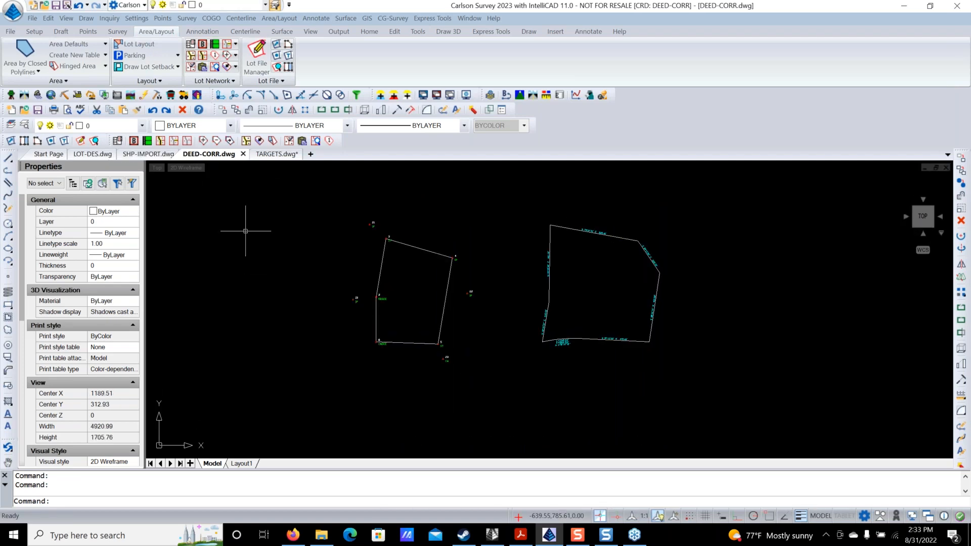
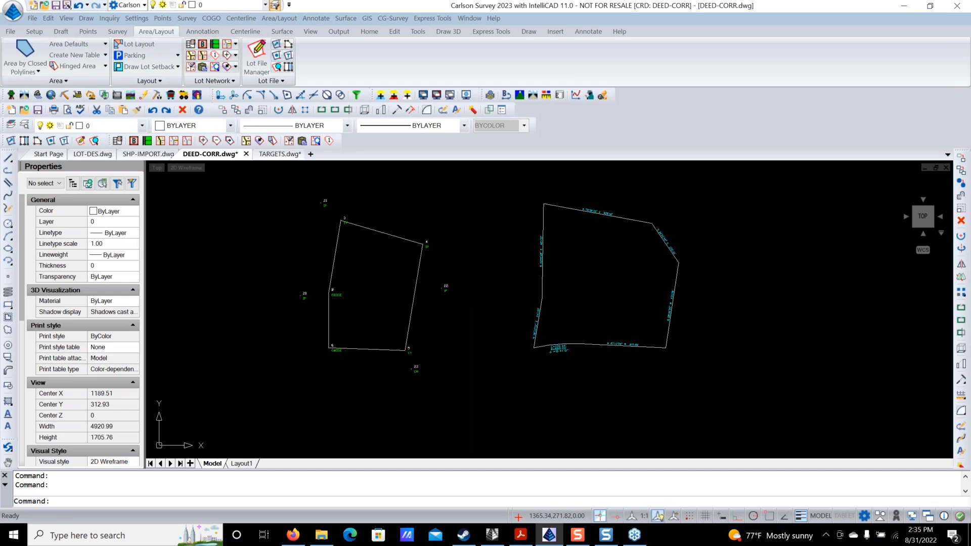
{"action": "scroll", "coordinate": [546, 335], "scroll_direction": "up", "scroll_amount": 2}
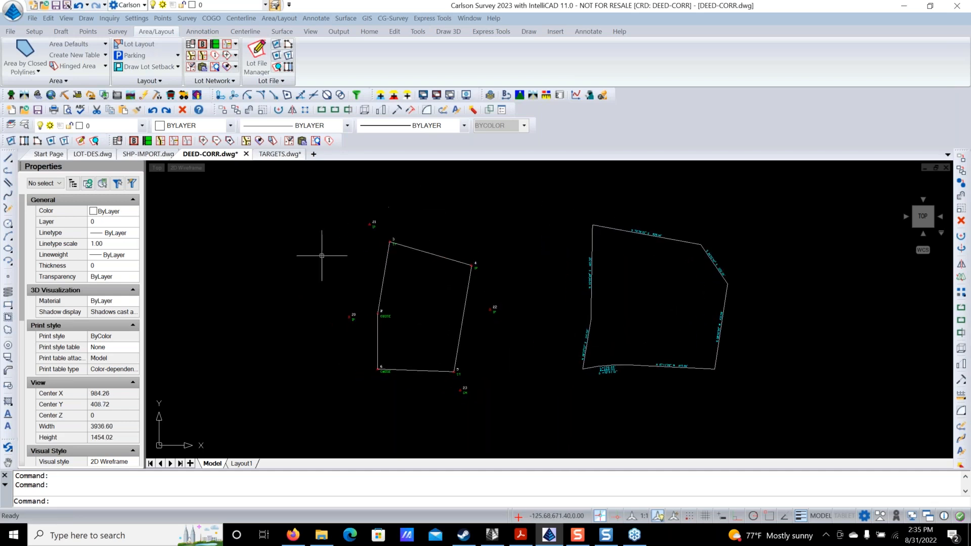
{"action": "scroll", "coordinate": [375, 216], "scroll_direction": "up", "scroll_amount": 2}
{"action": "scroll", "coordinate": [378, 226], "scroll_direction": "down", "scroll_amount": 1}
{"action": "scroll", "coordinate": [470, 343], "scroll_direction": "up", "scroll_amount": 3}
{"action": "scroll", "coordinate": [471, 343], "scroll_direction": "down", "scroll_amount": 3}
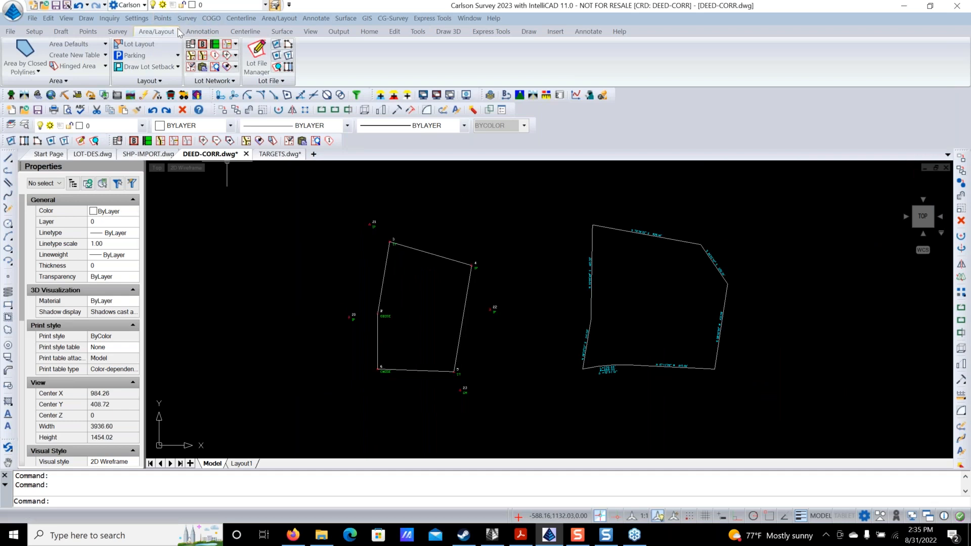
List all points in the DEED-CORR coordinate file, review the report and close it.
{"action": "left_click", "coordinate": [90, 35]}
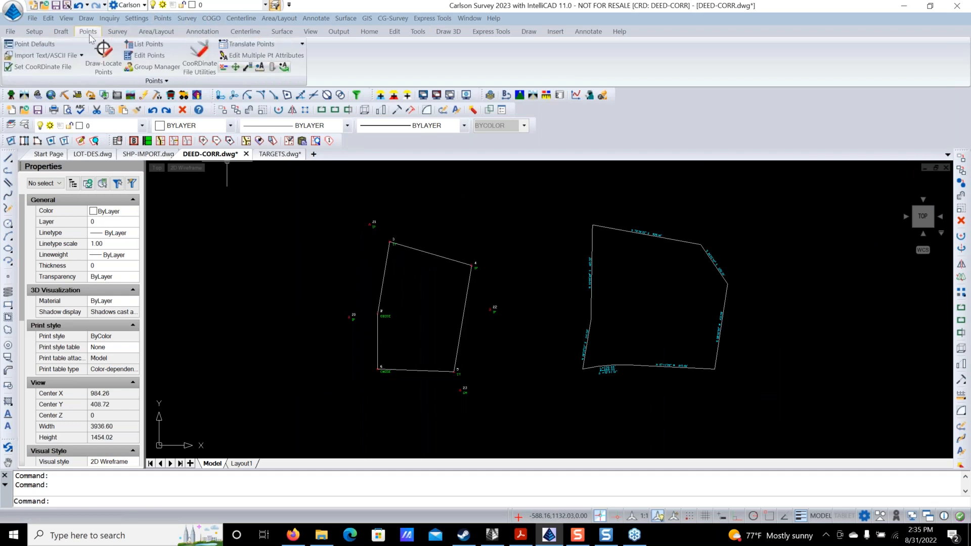
{"action": "left_click", "coordinate": [144, 45]}
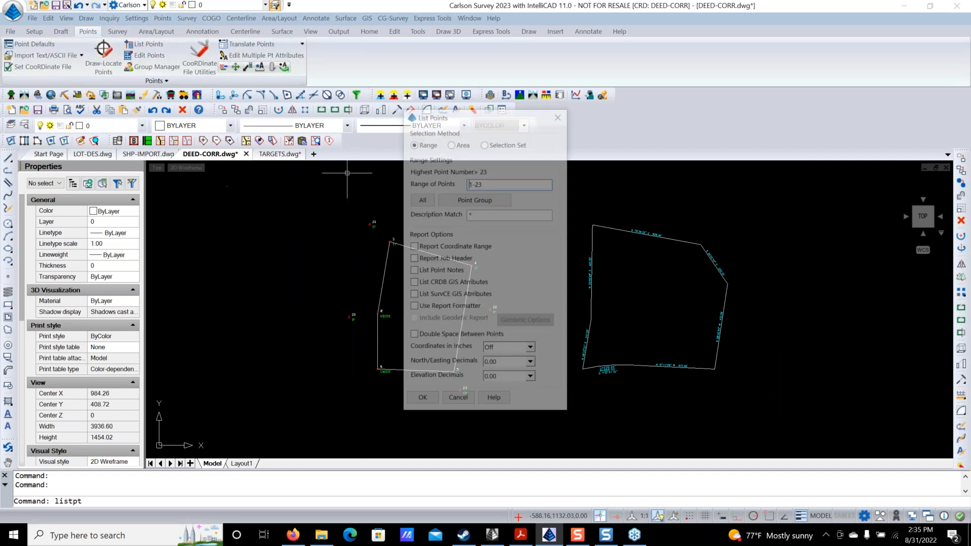
{"action": "left_click", "coordinate": [421, 199]}
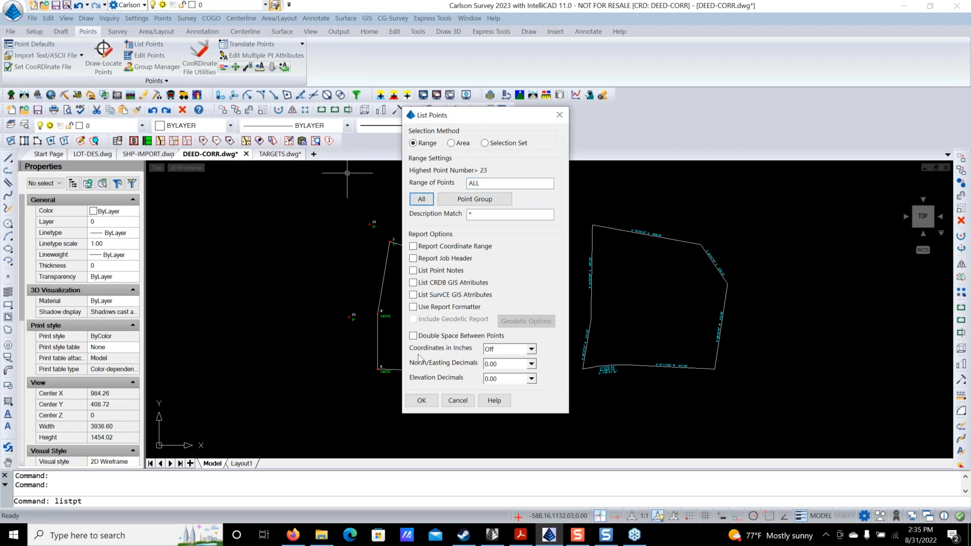
{"action": "left_click", "coordinate": [424, 401]}
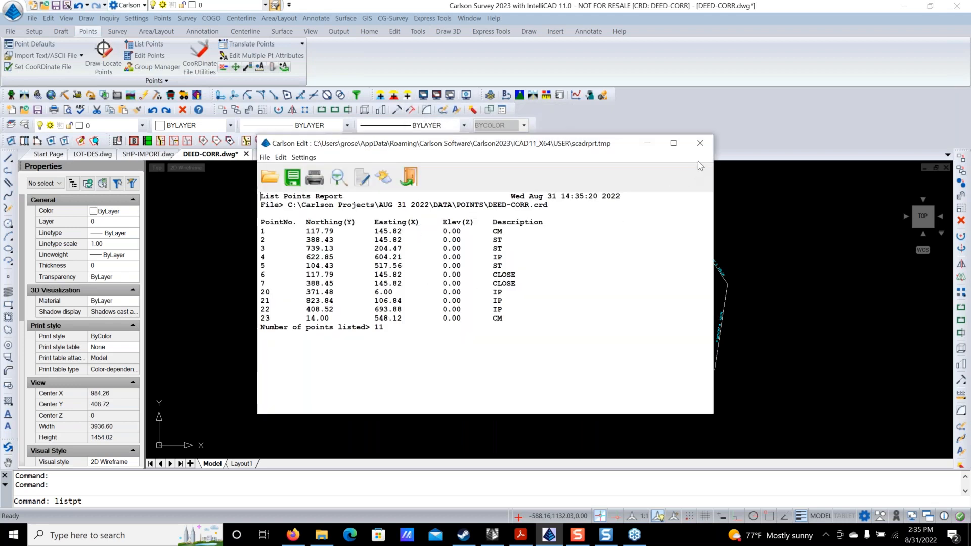
{"action": "left_click", "coordinate": [700, 143]}
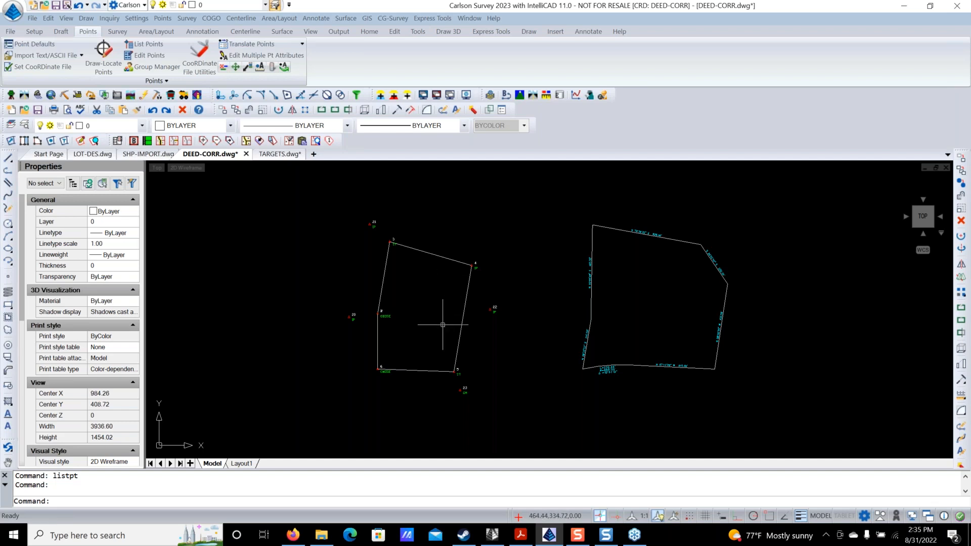
Set up Create Points from Entities with starting point number 500 and the description BNDRY for all points.
{"action": "middle_click_drag", "start_coordinate": [652, 301], "coordinate": [631, 304]}
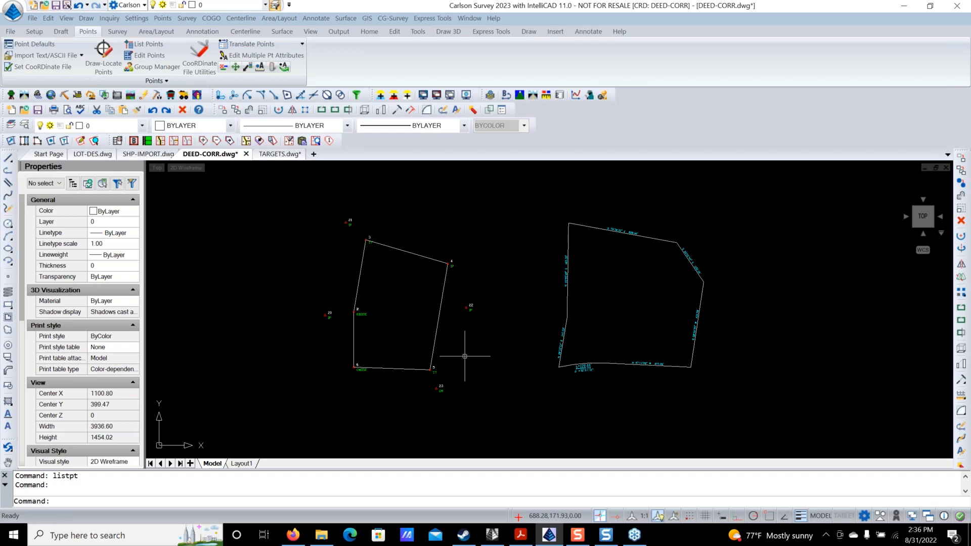
{"action": "mouse_move", "coordinate": [568, 347]}
{"action": "middle_mouse_down"}
{"action": "mouse_move", "coordinate": [498, 354]}
{"action": "mouse_move", "coordinate": [511, 347]}
{"action": "middle_mouse_up"}
{"action": "scroll", "coordinate": [520, 339], "scroll_direction": "up", "scroll_amount": 2}
{"action": "scroll", "coordinate": [510, 346], "scroll_direction": "down", "scroll_amount": 1}
{"action": "scroll", "coordinate": [508, 343], "scroll_direction": "up", "scroll_amount": 1}
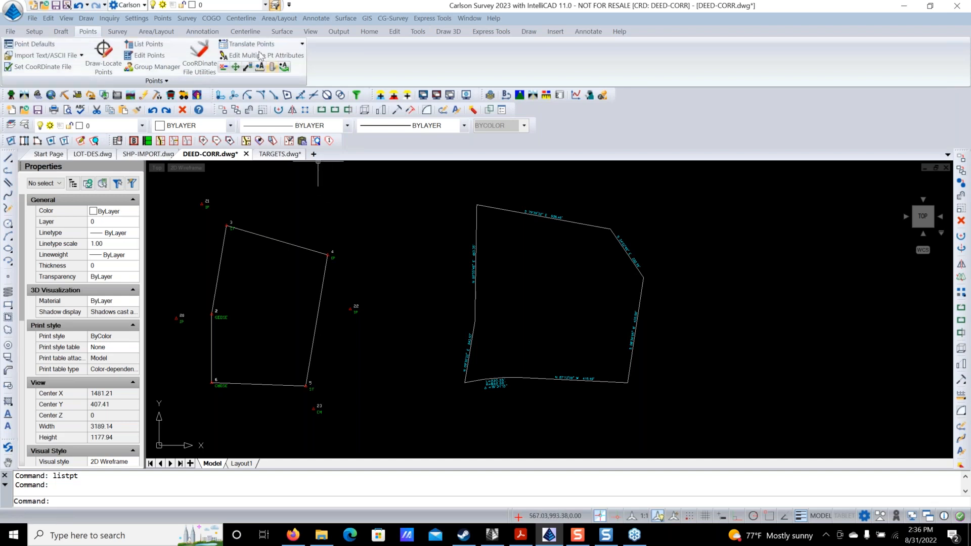
{"action": "left_click", "coordinate": [212, 19]}
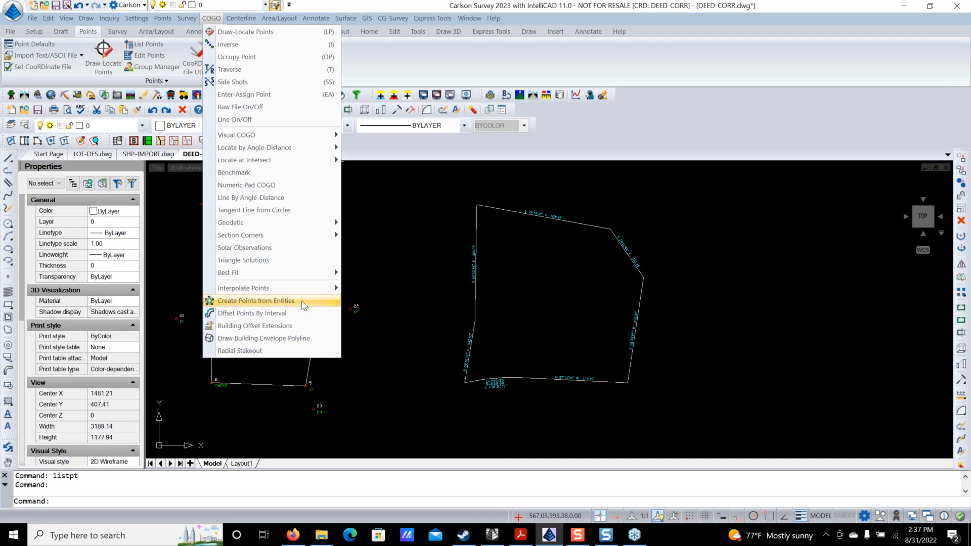
{"action": "left_click", "coordinate": [303, 305]}
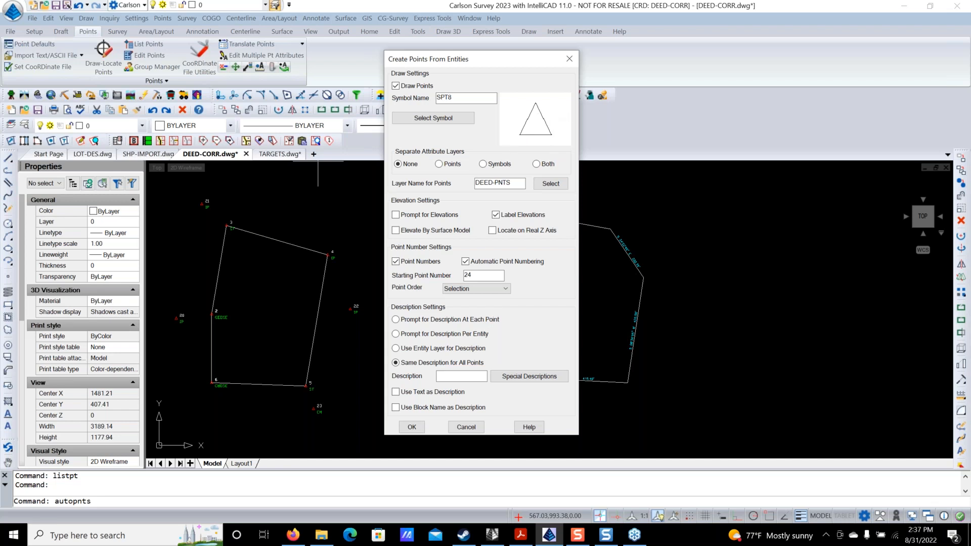
{"action": "double_click", "coordinate": [478, 276]}
{"action": "type", "text": "500"}
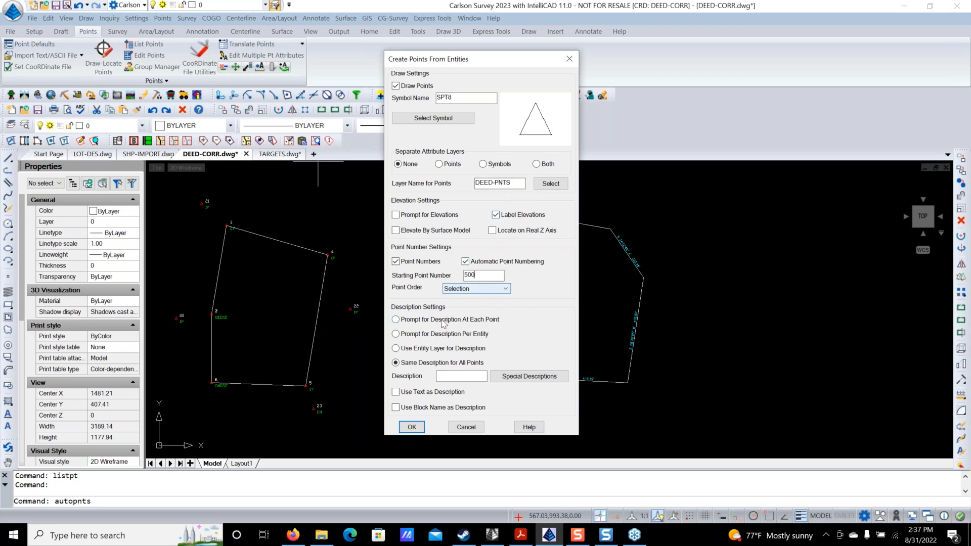
{"action": "left_click", "coordinate": [449, 376]}
{"action": "type", "text": "BNDRY"}
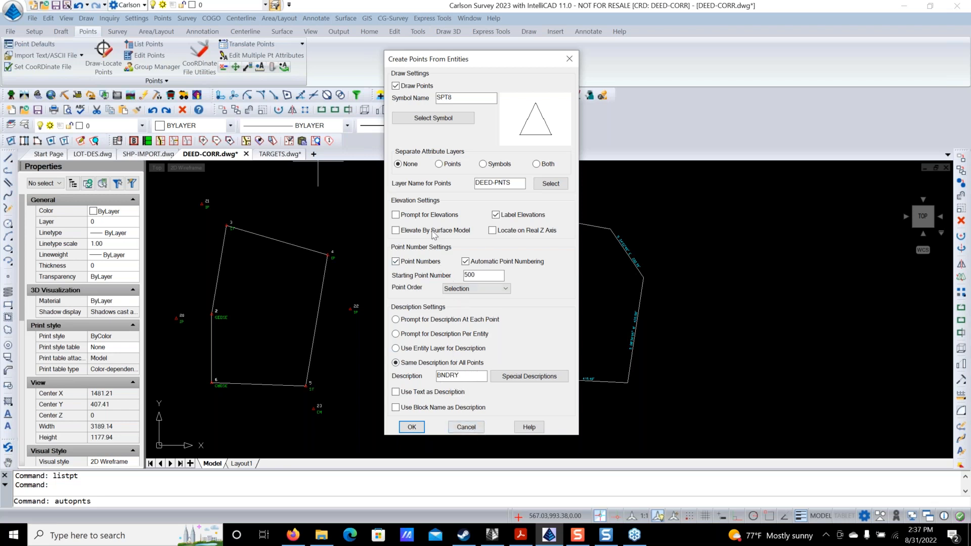
{"action": "left_click", "coordinate": [411, 426]}
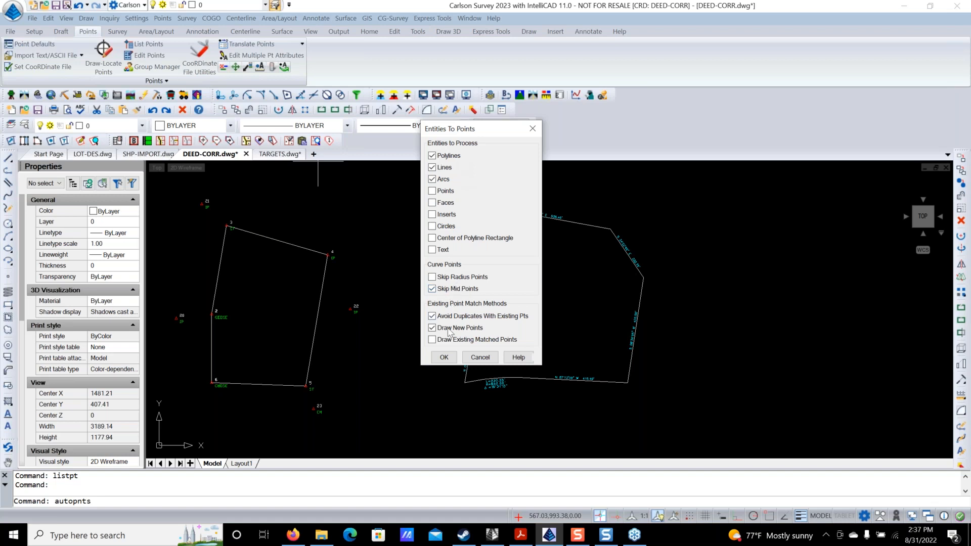
Create points from the bearing-labelled parcel polyline, skipping radius points, and inspect the new points.
{"action": "left_click", "coordinate": [433, 277]}
{"action": "left_click", "coordinate": [444, 358]}
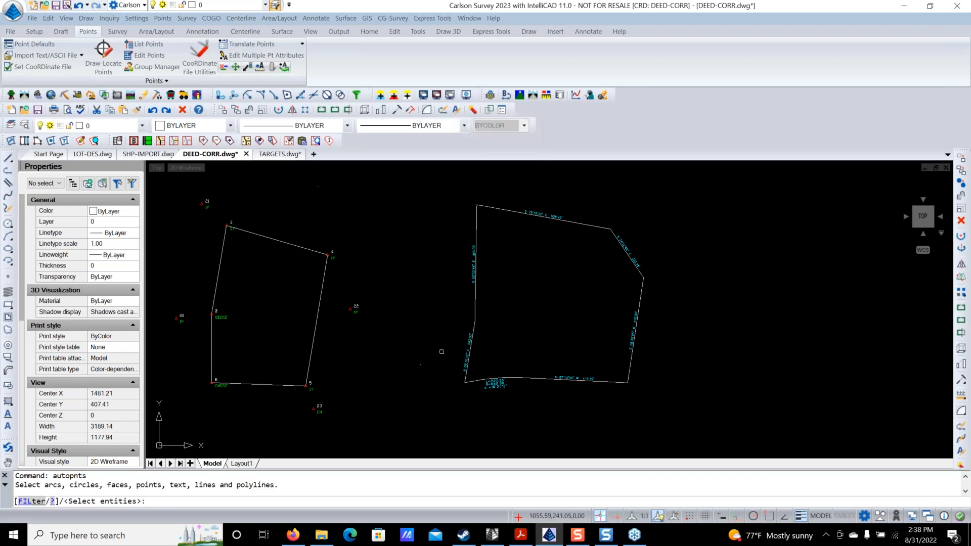
{"action": "left_click", "coordinate": [476, 234]}
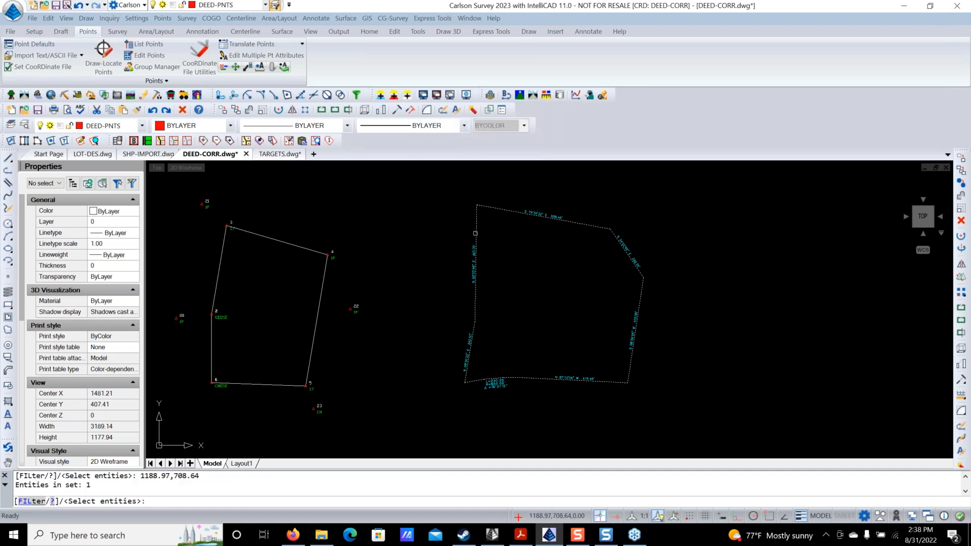
{"action": "key", "text": "Return"}
{"action": "scroll", "coordinate": [484, 221], "scroll_direction": "up", "scroll_amount": 3}
{"action": "scroll", "coordinate": [484, 222], "scroll_direction": "down", "scroll_amount": 3}
{"action": "scroll", "coordinate": [645, 305], "scroll_direction": "up", "scroll_amount": 4}
{"action": "scroll", "coordinate": [645, 305], "scroll_direction": "down", "scroll_amount": 4}
{"action": "scroll", "coordinate": [614, 341], "scroll_direction": "up", "scroll_amount": 3}
{"action": "mouse_move", "coordinate": [560, 310]}
{"action": "middle_mouse_down"}
{"action": "mouse_move", "coordinate": [592, 329]}
{"action": "mouse_move", "coordinate": [635, 332]}
{"action": "middle_mouse_up"}
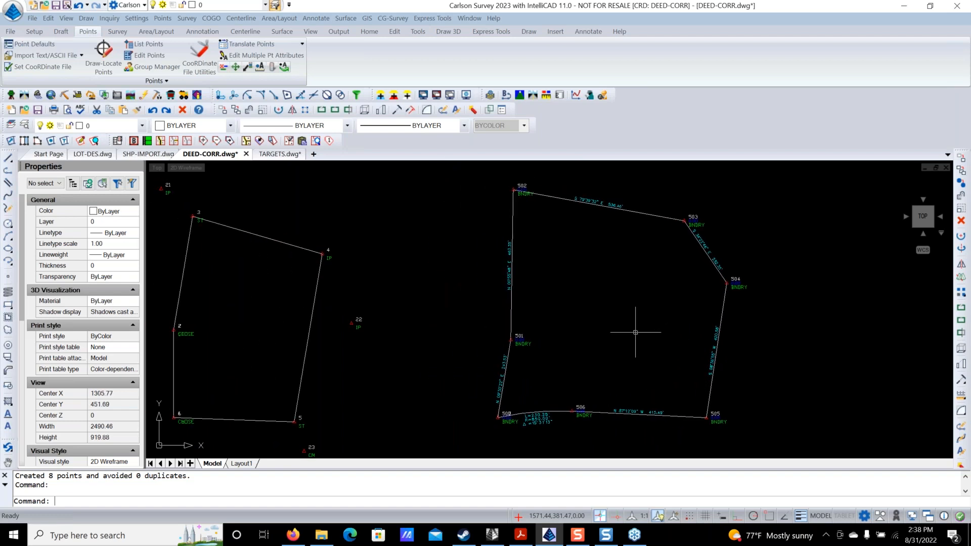
Start Deed Correlation and open the existing correlation file DEED-CORR1.dcf.
{"action": "scroll", "coordinate": [635, 332], "scroll_direction": "down", "scroll_amount": 1}
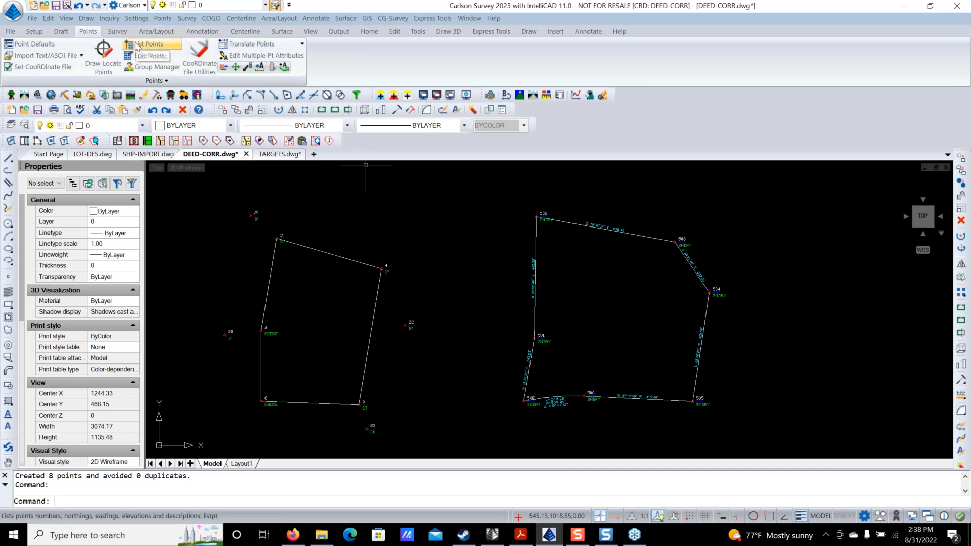
{"action": "left_click", "coordinate": [117, 32]}
{"action": "left_click", "coordinate": [313, 56]}
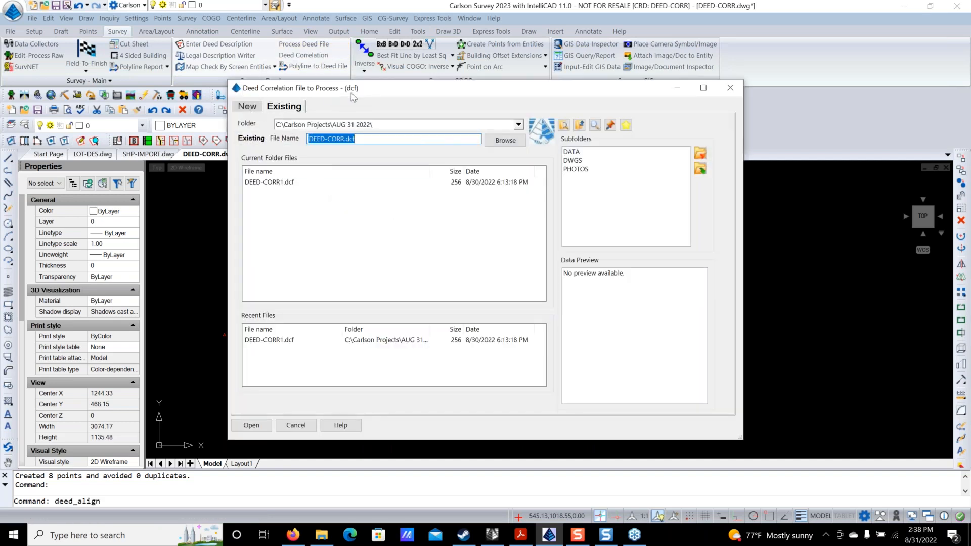
{"action": "left_click", "coordinate": [290, 184]}
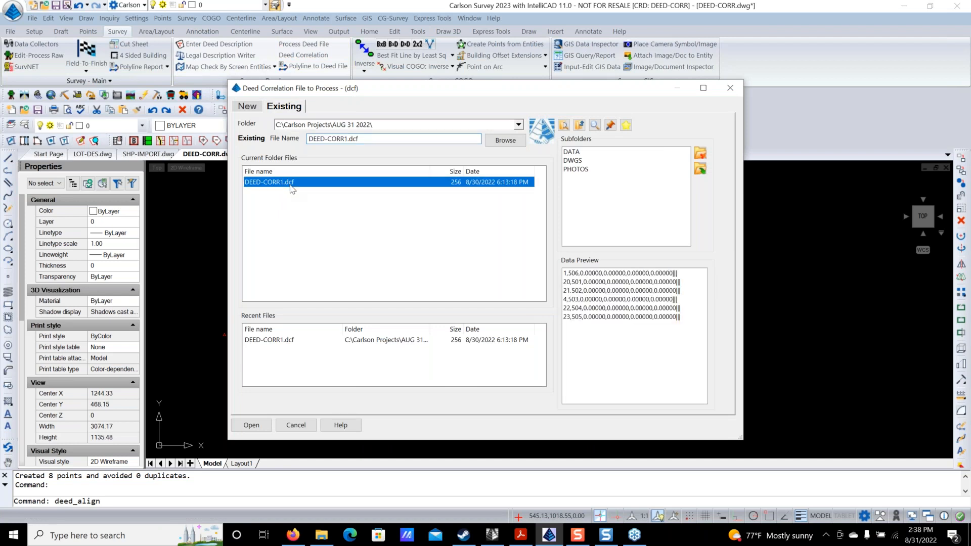
{"action": "left_click", "coordinate": [253, 425]}
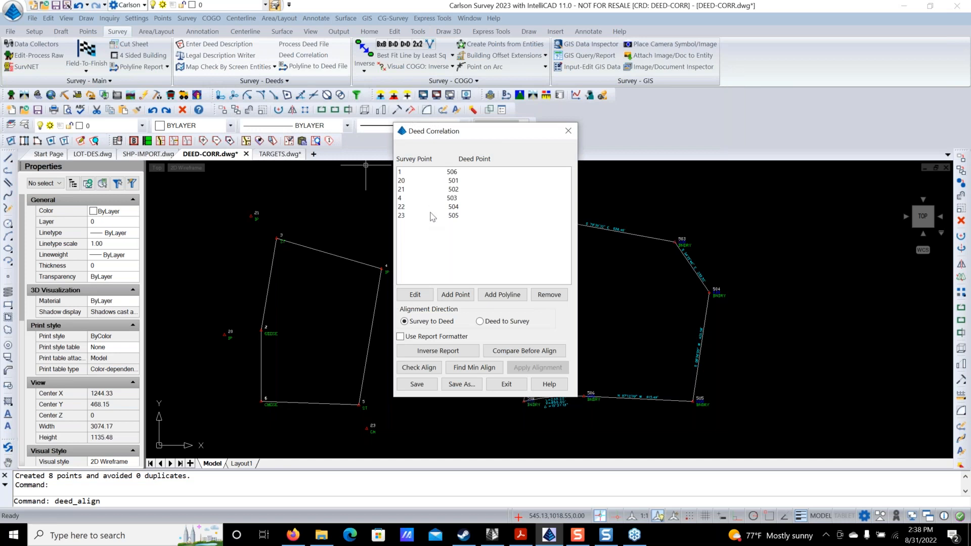
Check the dialog for adding a survey and deed point pair, cancel it, and try running the inverse report.
{"action": "left_click", "coordinate": [456, 296]}
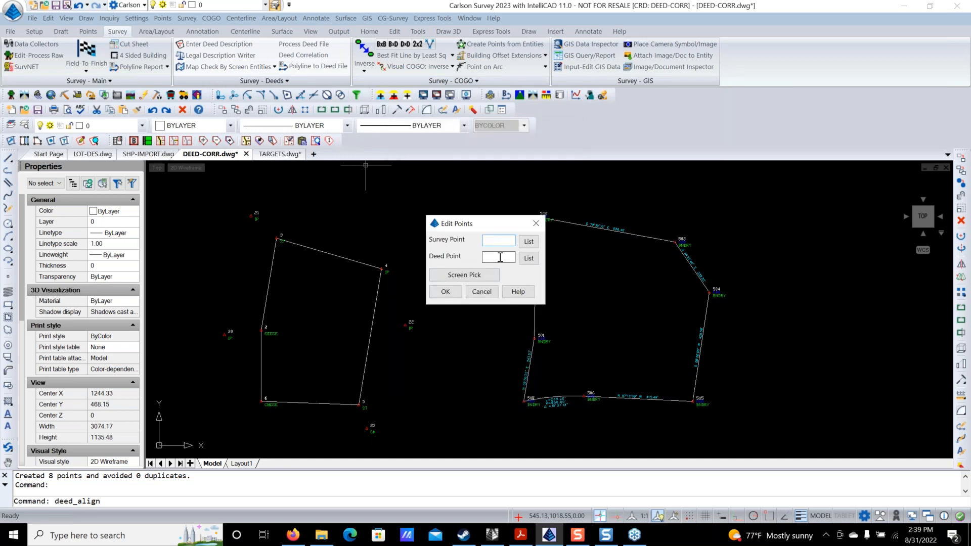
{"action": "left_click", "coordinate": [484, 292]}
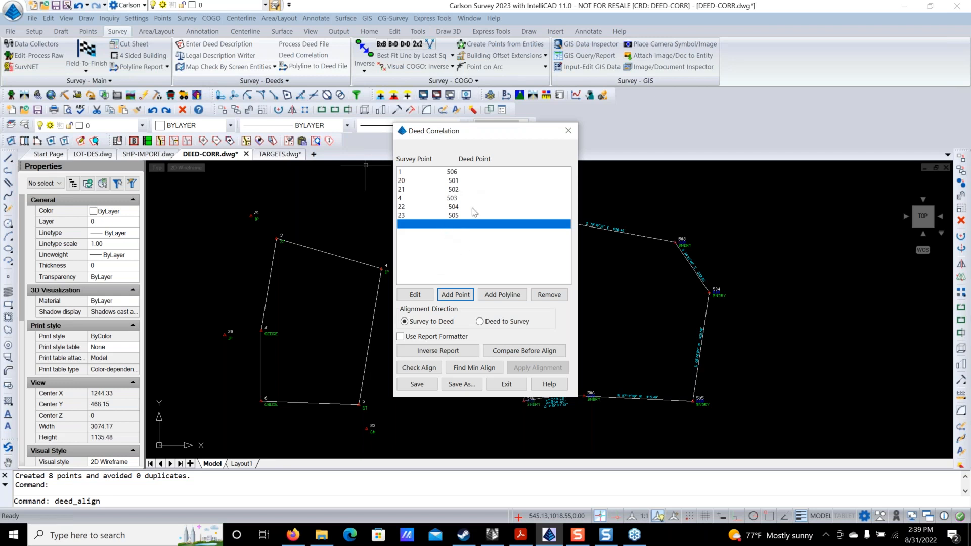
{"action": "left_click", "coordinate": [454, 350]}
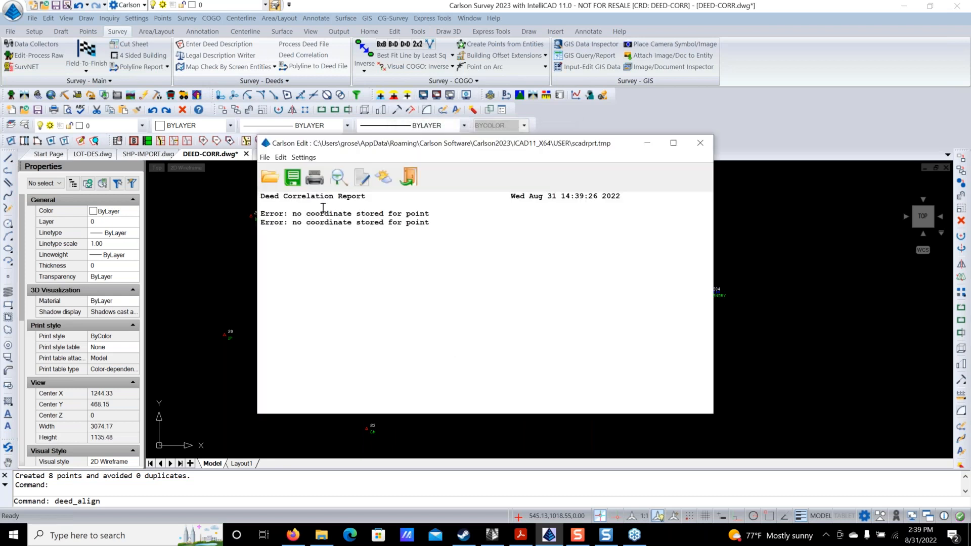
{"action": "left_click", "coordinate": [409, 177]}
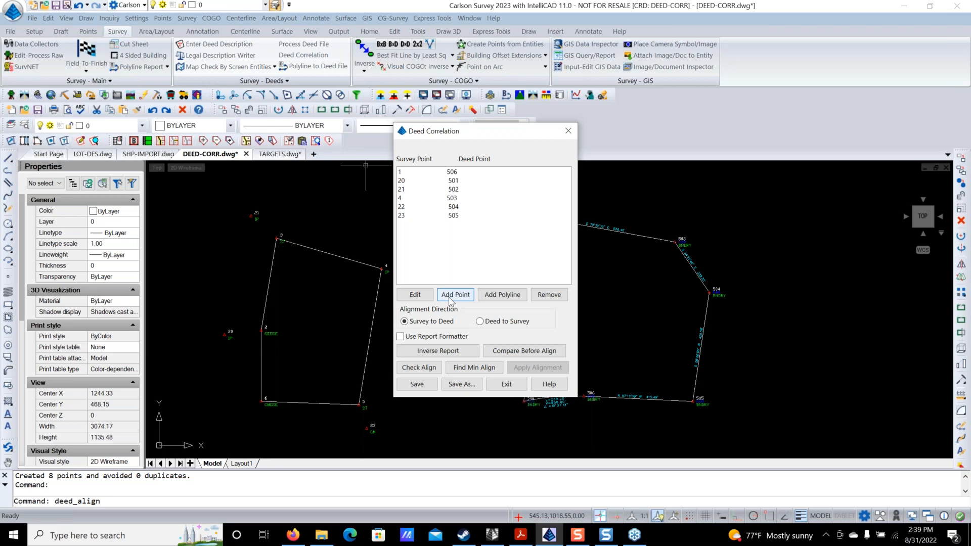
Try to find the minimum alignment, close the report, and exit Deed Correlation while saving the definitions.
{"action": "left_click", "coordinate": [468, 367]}
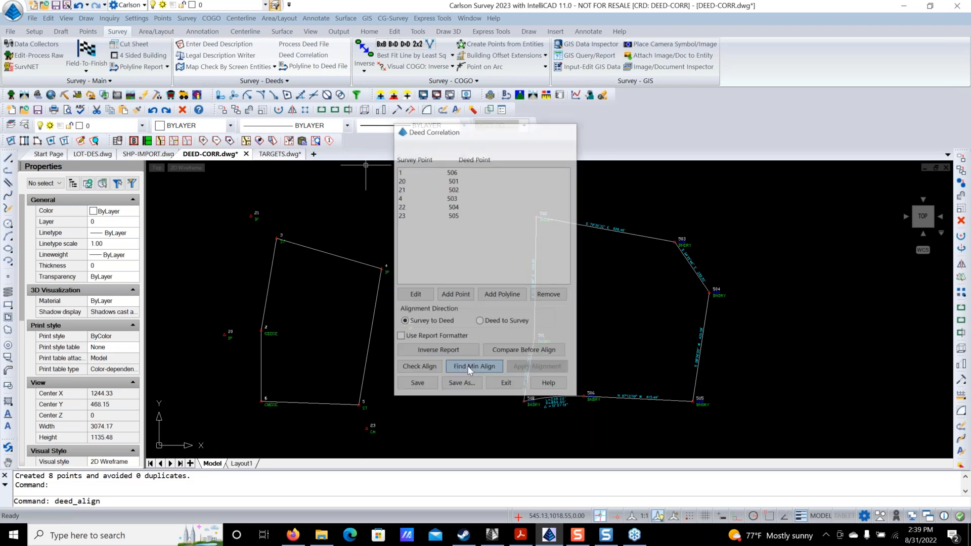
{"action": "left_click", "coordinate": [409, 177]}
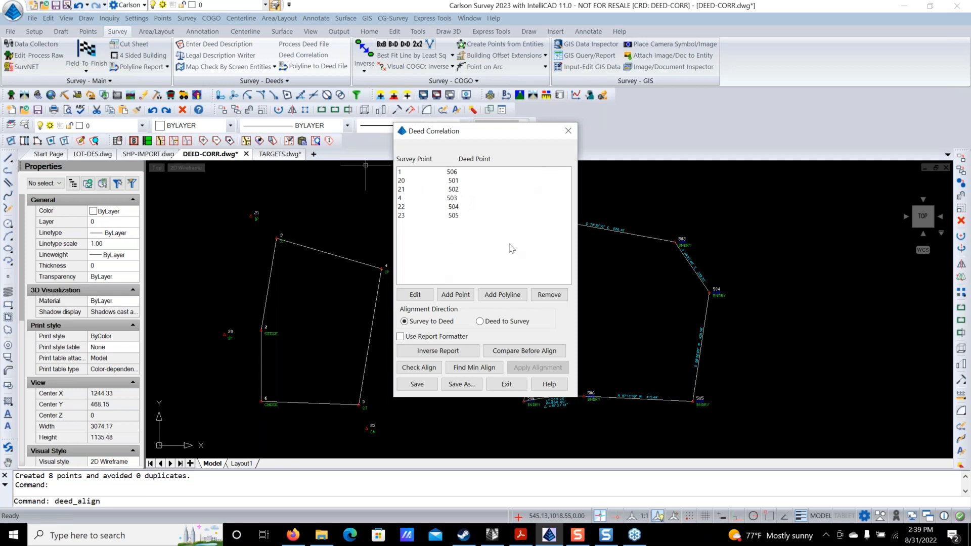
{"action": "left_click", "coordinate": [520, 391]}
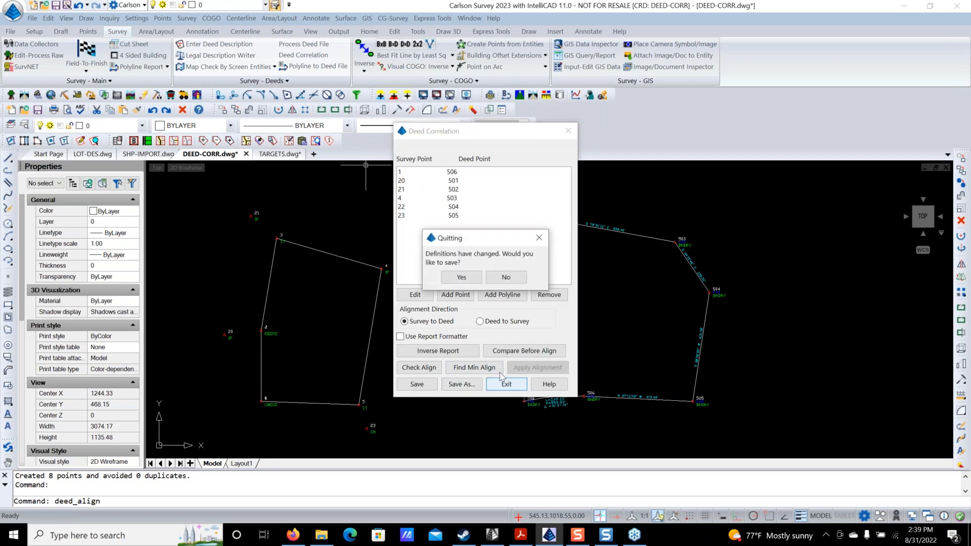
{"action": "left_click", "coordinate": [462, 278]}
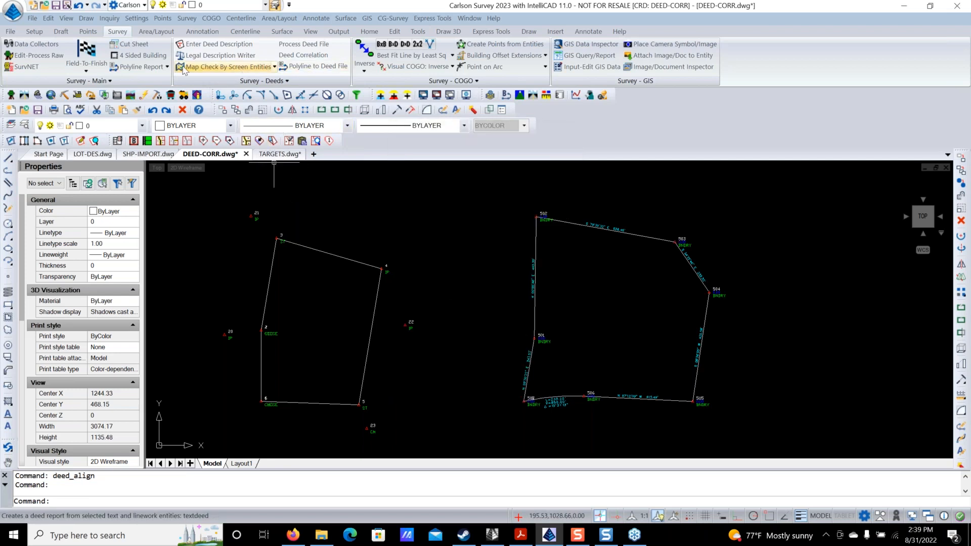
List all points in the coordinate file, check the report and close it.
{"action": "left_click", "coordinate": [88, 31]}
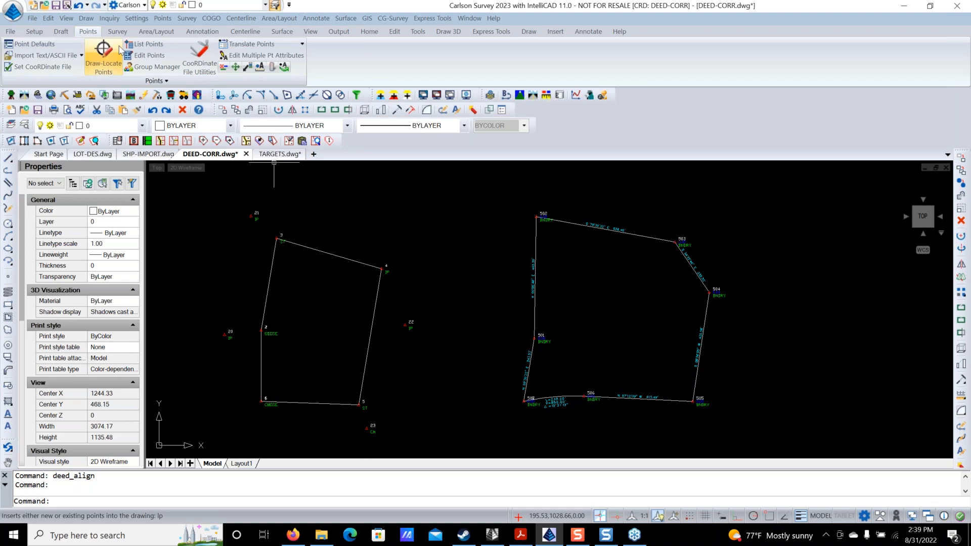
{"action": "left_click", "coordinate": [147, 44]}
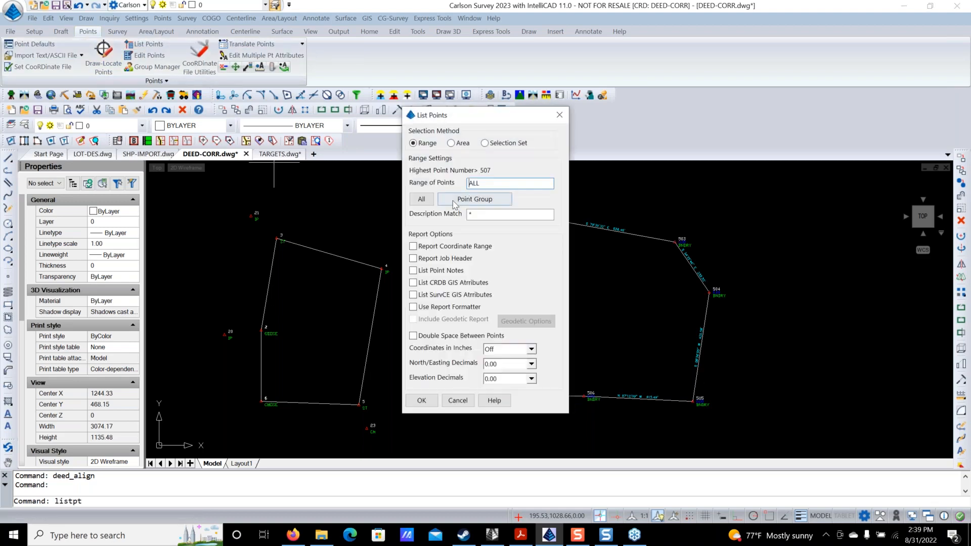
{"action": "left_click", "coordinate": [423, 201]}
{"action": "left_click", "coordinate": [424, 400]}
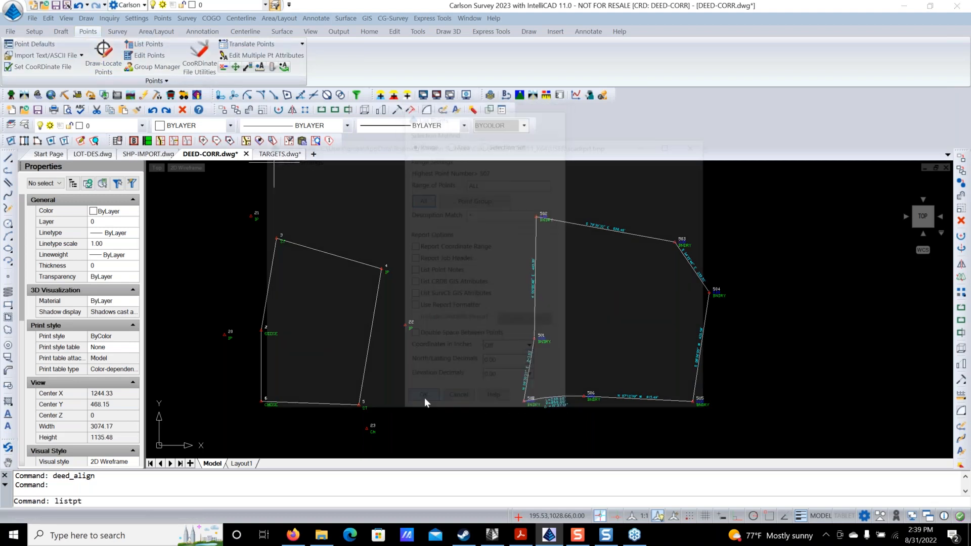
{"action": "left_click", "coordinate": [410, 178]}
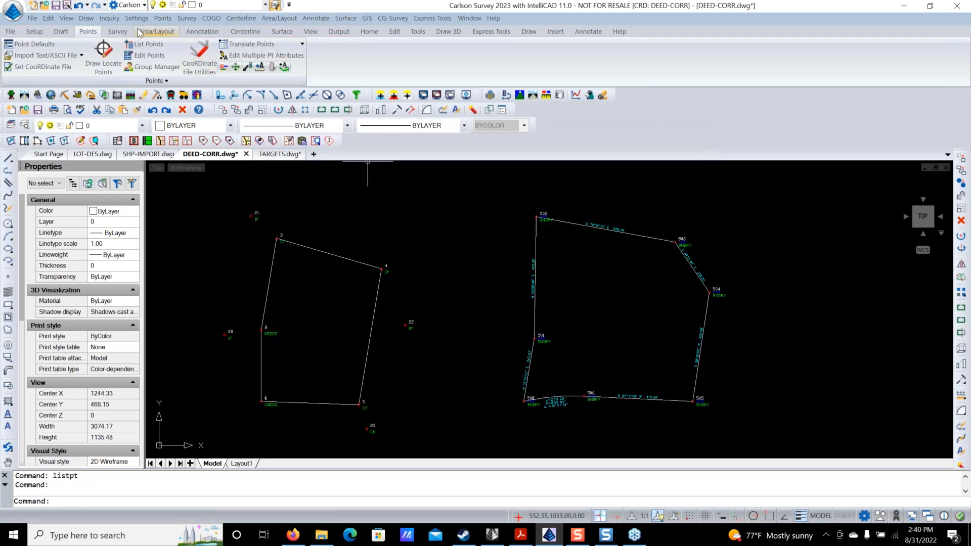
Reopen Deed Correlation with the DEED-CORR1.dcf file.
{"action": "left_click", "coordinate": [118, 31]}
{"action": "left_click", "coordinate": [303, 55]}
{"action": "left_click", "coordinate": [289, 183]}
{"action": "left_click", "coordinate": [251, 425]}
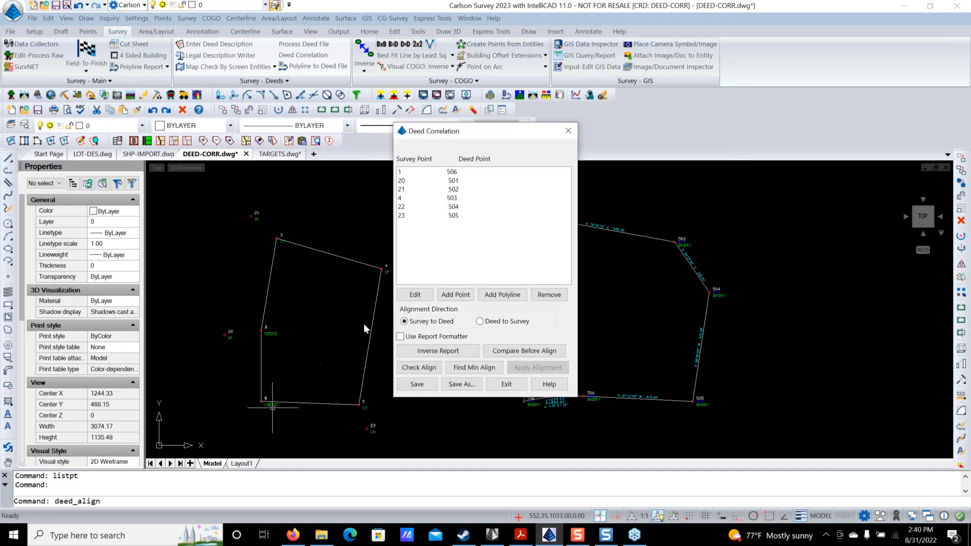
Run the inverse report and compare bearings and distances between the survey points and the deed points, then close it.
{"action": "left_click", "coordinate": [439, 352]}
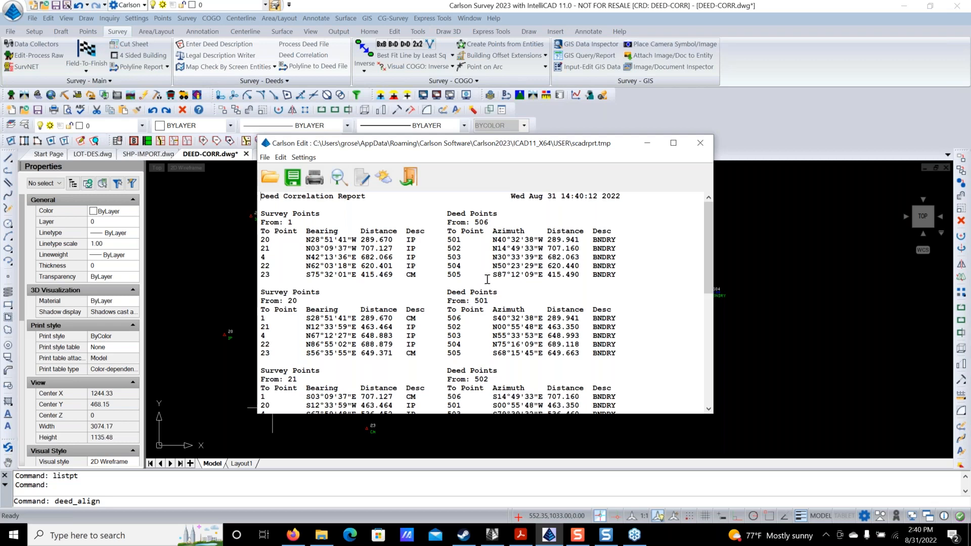
{"action": "scroll", "coordinate": [487, 280], "scroll_direction": "down", "scroll_amount": 4}
{"action": "scroll", "coordinate": [487, 279], "scroll_direction": "up", "scroll_amount": 4}
{"action": "scroll", "coordinate": [320, 349], "scroll_direction": "down", "scroll_amount": 4}
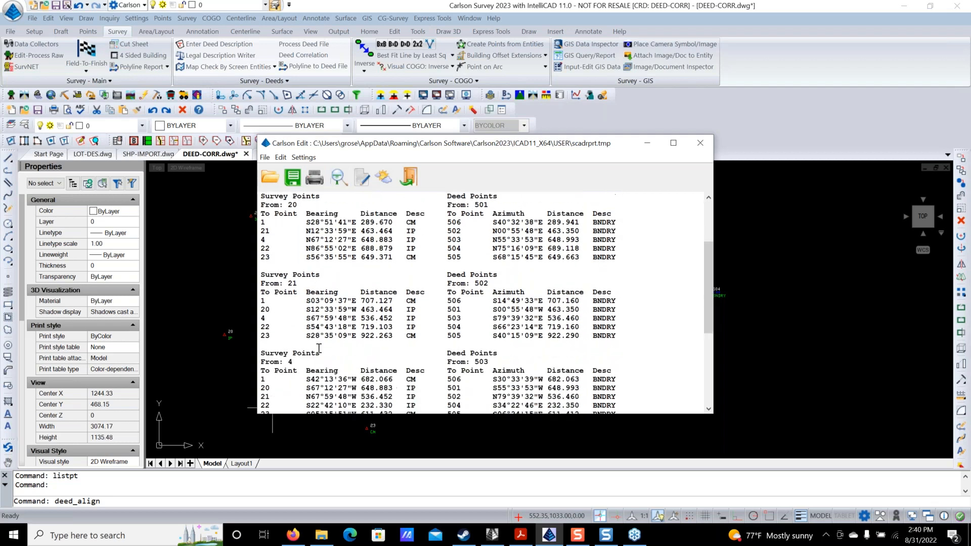
{"action": "scroll", "coordinate": [320, 349], "scroll_direction": "up", "scroll_amount": 4}
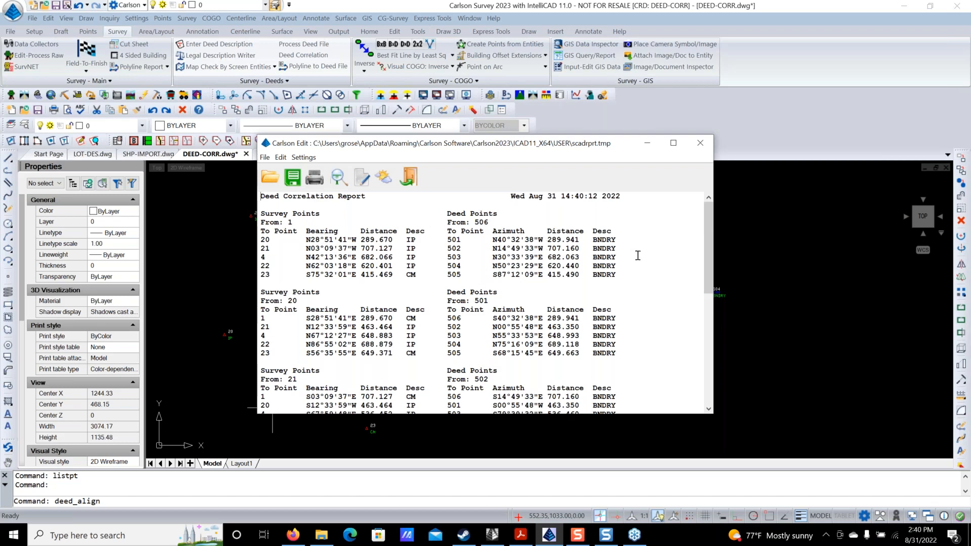
{"action": "scroll", "coordinate": [533, 297], "scroll_direction": "down", "scroll_amount": 4}
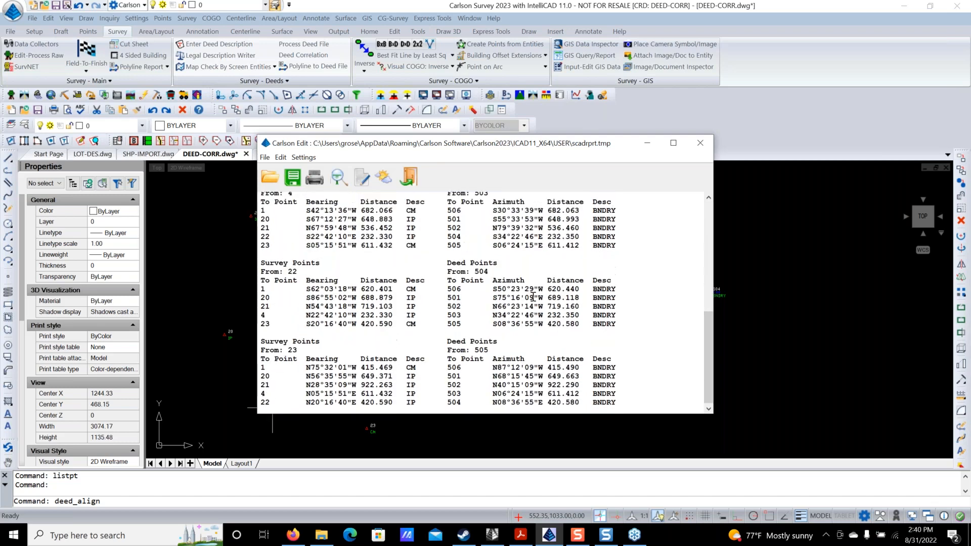
{"action": "scroll", "coordinate": [533, 297], "scroll_direction": "up", "scroll_amount": 4}
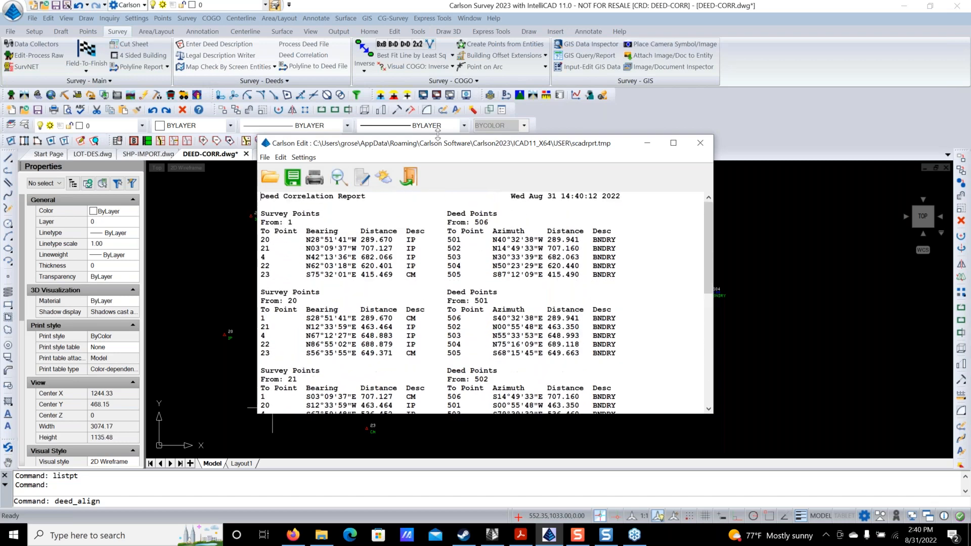
{"action": "left_click", "coordinate": [410, 177]}
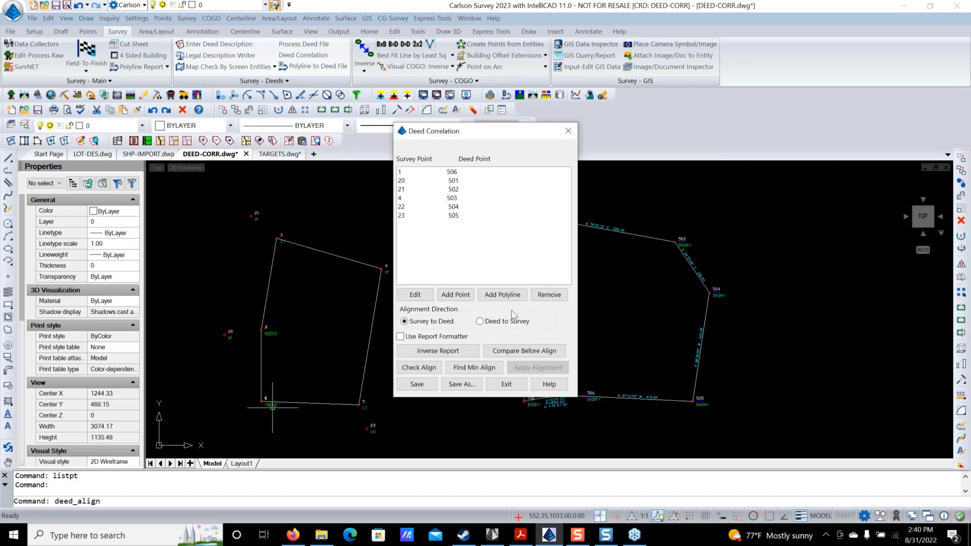
Find the minimum-distance alignment from survey to deed, review its report, and start applying the alignment.
{"action": "left_click", "coordinate": [490, 373]}
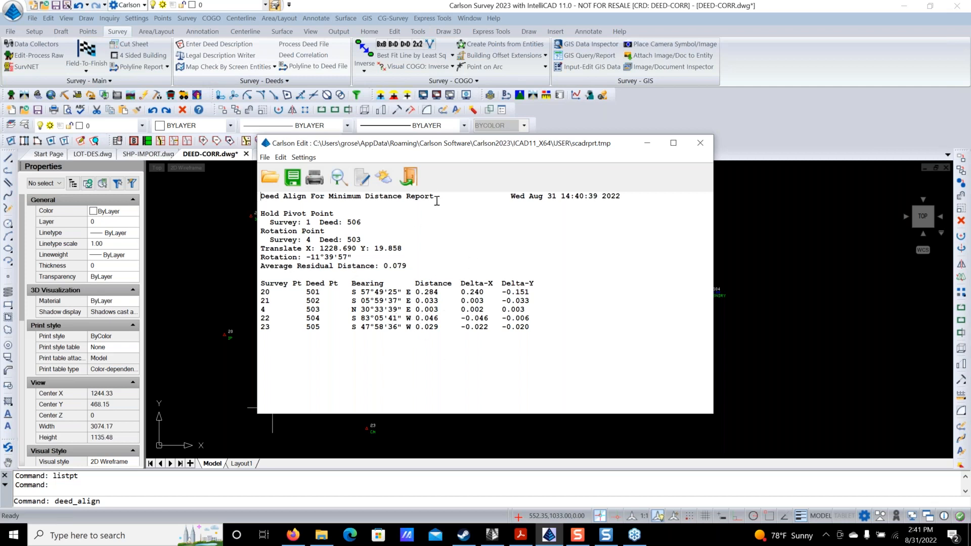
{"action": "left_click", "coordinate": [410, 178]}
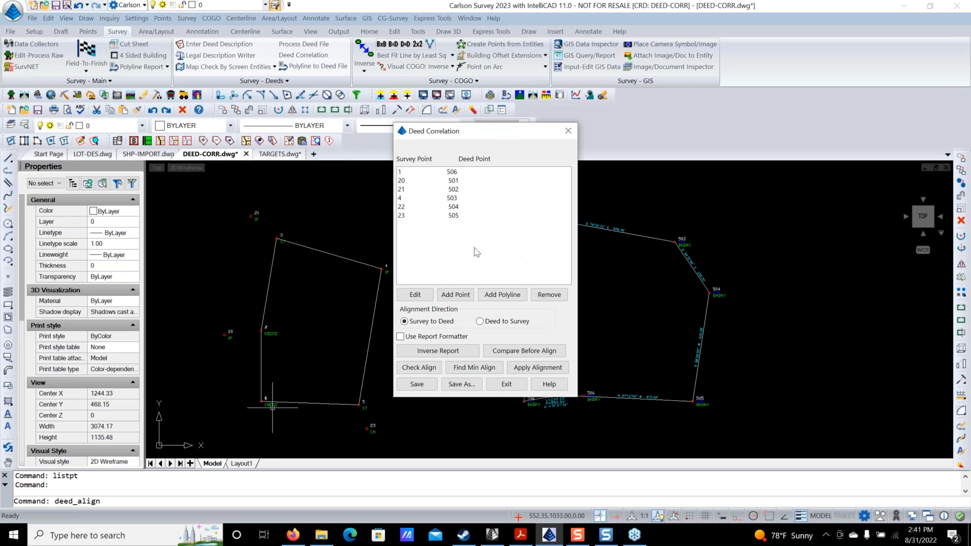
{"action": "left_click", "coordinate": [533, 368]}
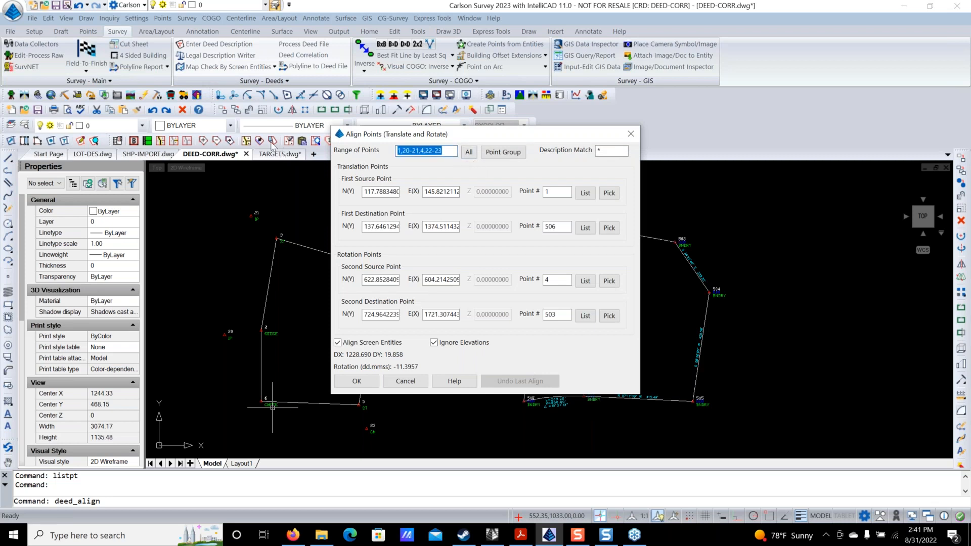
Set the alignment's point range to 1-23 and its translation from source point 23 to destination point 505.
{"action": "type", "text": "1"}
{"action": "double_click", "coordinate": [550, 192]}
{"action": "type", "text": "505"}
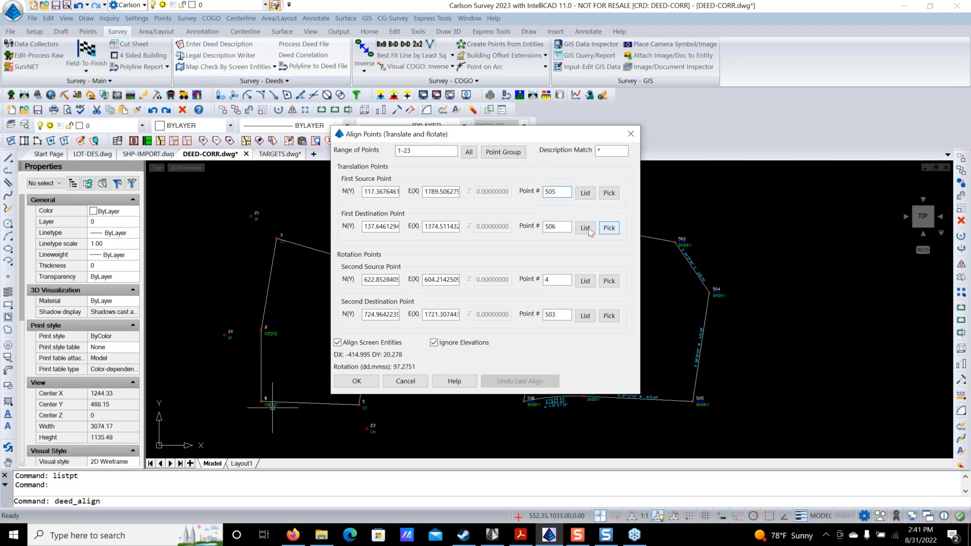
{"action": "double_click", "coordinate": [551, 226]}
{"action": "double_click", "coordinate": [557, 192]}
{"action": "type", "text": "23"}
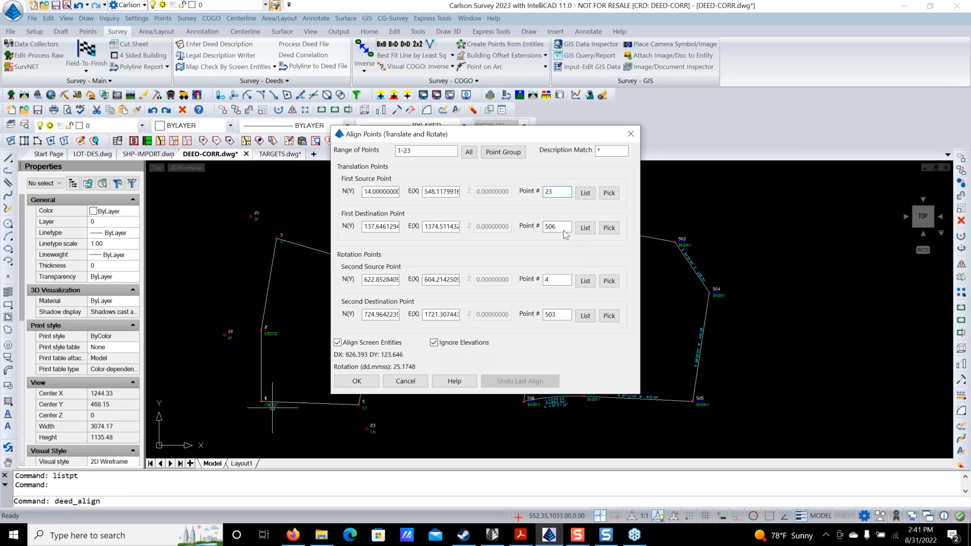
{"action": "key", "text": "BackSpace"}
{"action": "type", "text": "5"}
Set the alignment's rotation points to source point 1 and destination point 506.
{"action": "double_click", "coordinate": [554, 279]}
{"action": "type", "text": "1"}
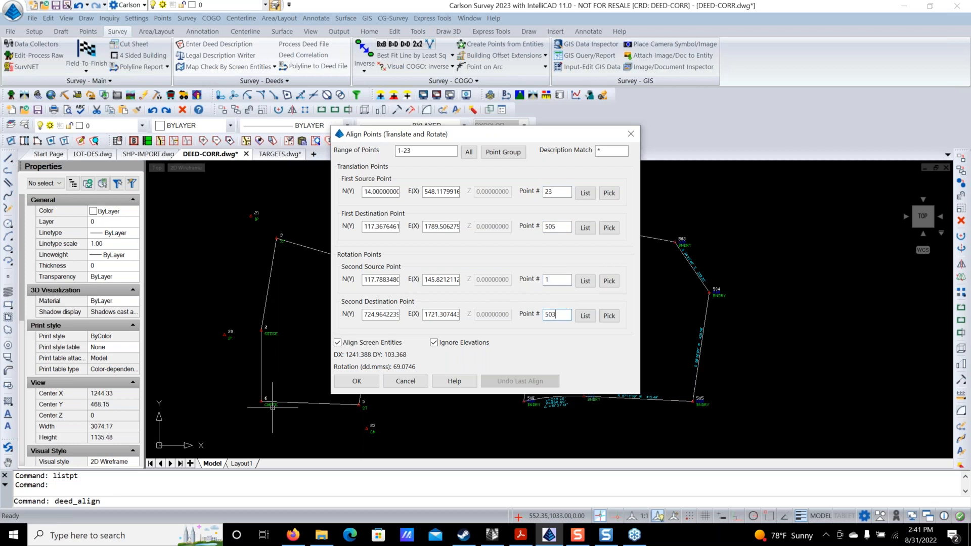
{"action": "type", "text": "6"}
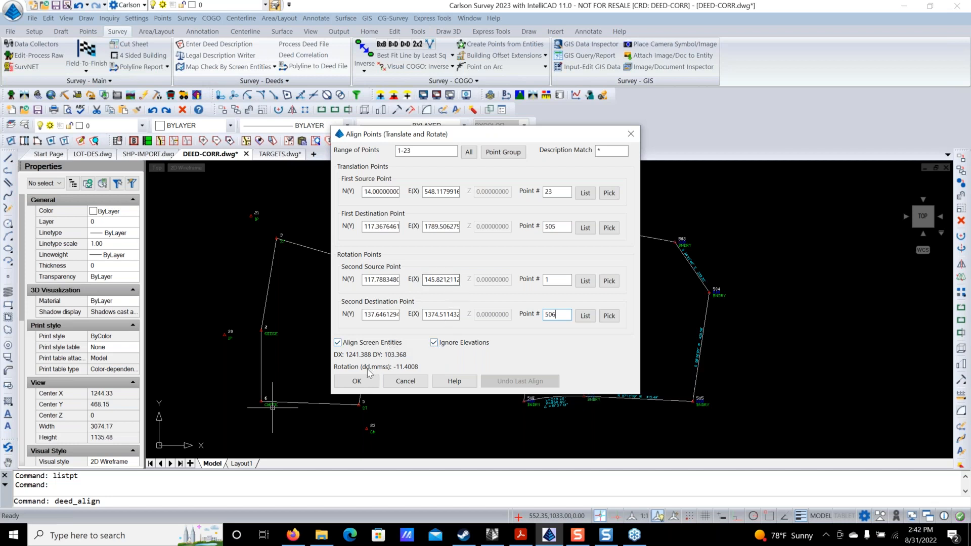
Align points 1-23 and the smaller parcel's linework to the boundary, matching point 23 to 505 and point 1 to 506.
{"action": "left_click", "coordinate": [362, 382]}
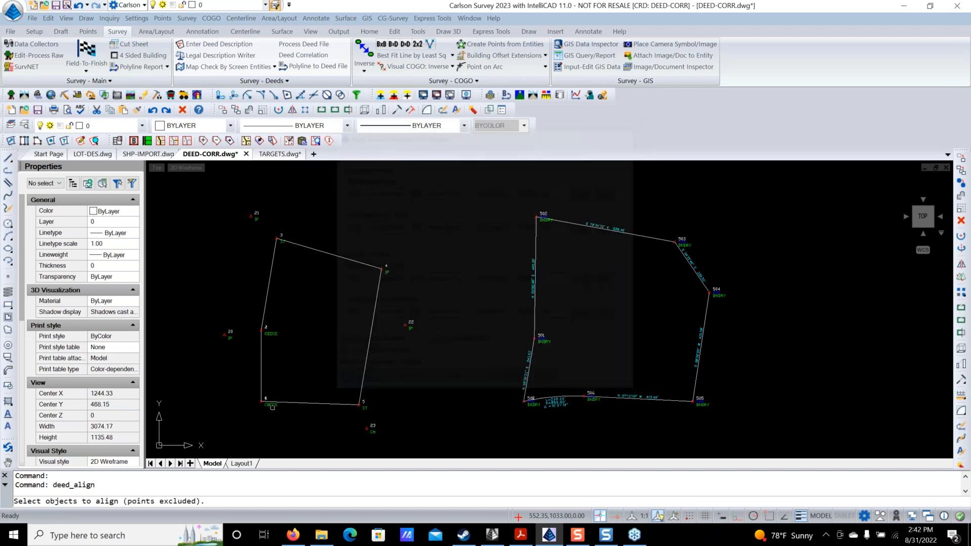
{"action": "scroll", "coordinate": [434, 393], "scroll_direction": "down", "scroll_amount": 3}
{"action": "left_click", "coordinate": [445, 430]}
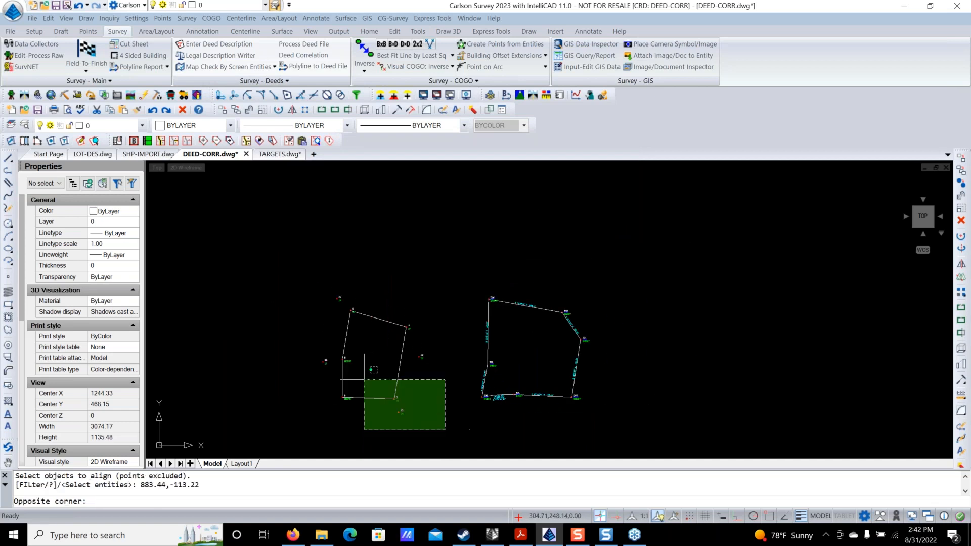
{"action": "left_click", "coordinate": [267, 246]}
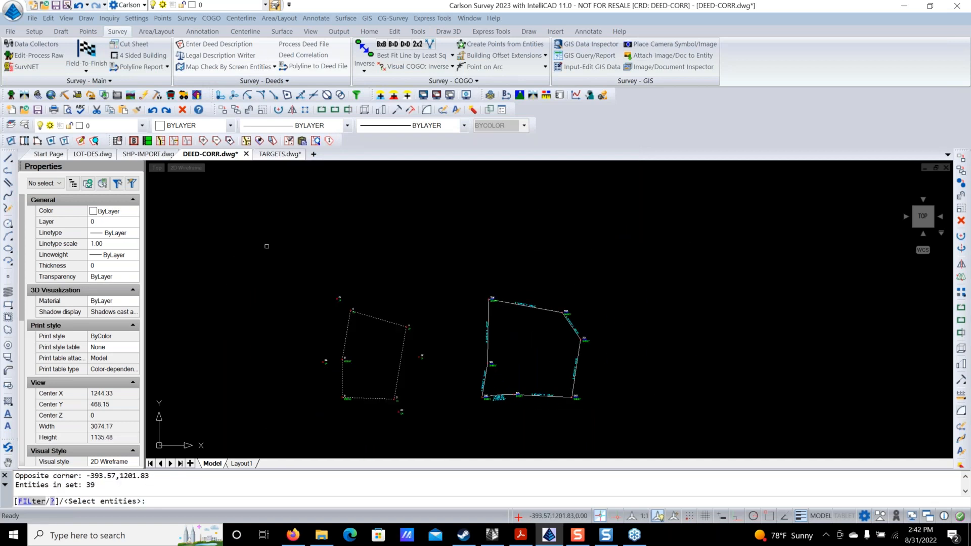
{"action": "key", "text": "Return"}
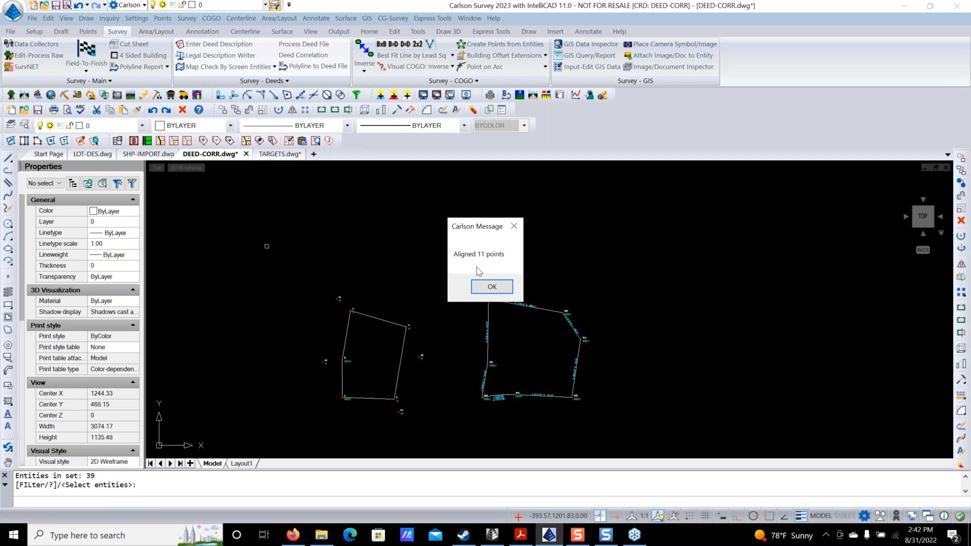
{"action": "left_click", "coordinate": [492, 286]}
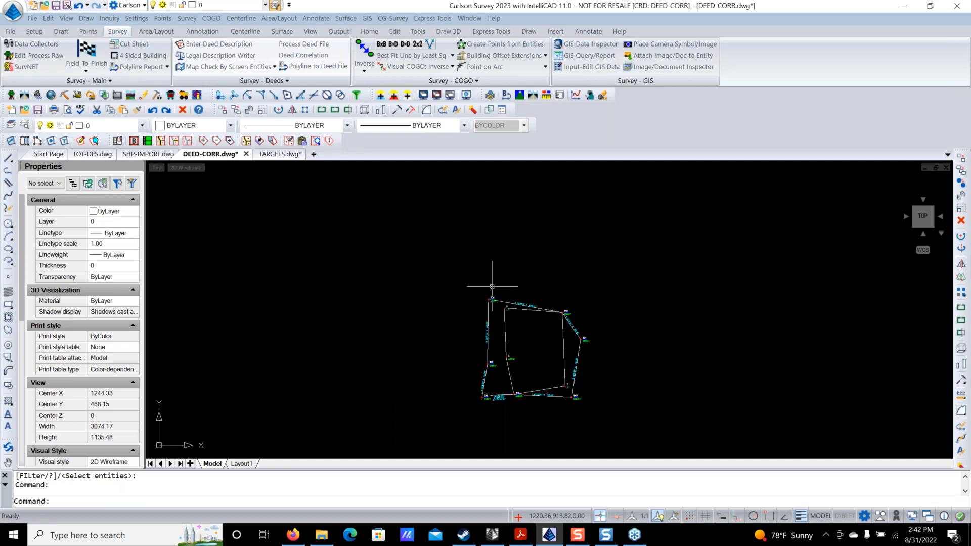
Generate a List Points report for the aligned deed's coordinate file, review the coordinates and close the report.
{"action": "scroll", "coordinate": [507, 327], "scroll_direction": "up", "scroll_amount": 5}
{"action": "middle_click_drag", "start_coordinate": [538, 330], "coordinate": [484, 268]}
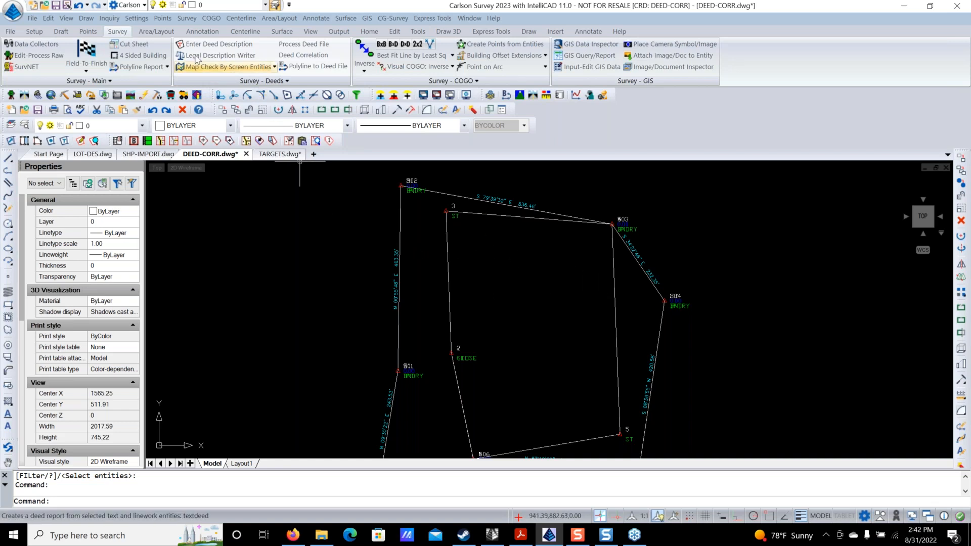
{"action": "left_click", "coordinate": [88, 31]}
{"action": "left_click", "coordinate": [140, 44]}
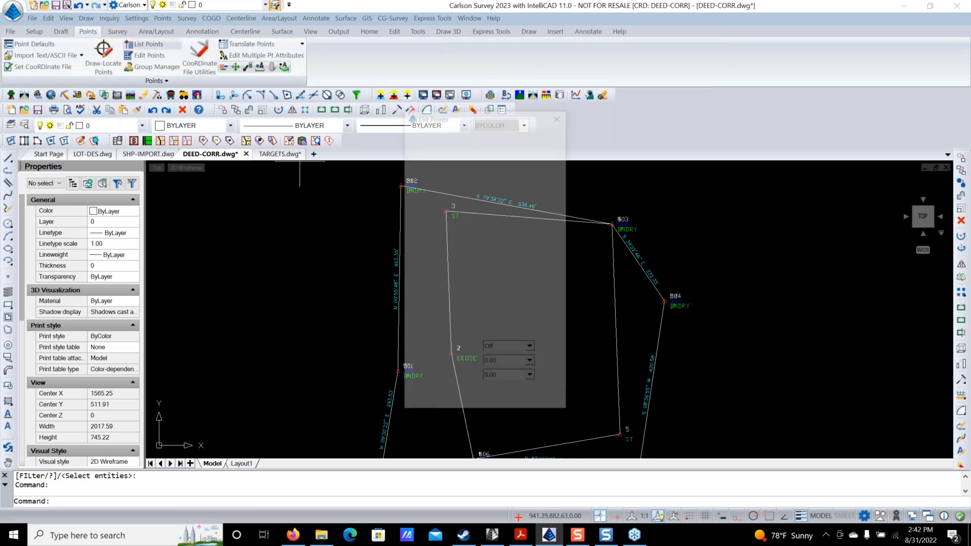
{"action": "left_click", "coordinate": [423, 199]}
{"action": "left_click", "coordinate": [421, 401]}
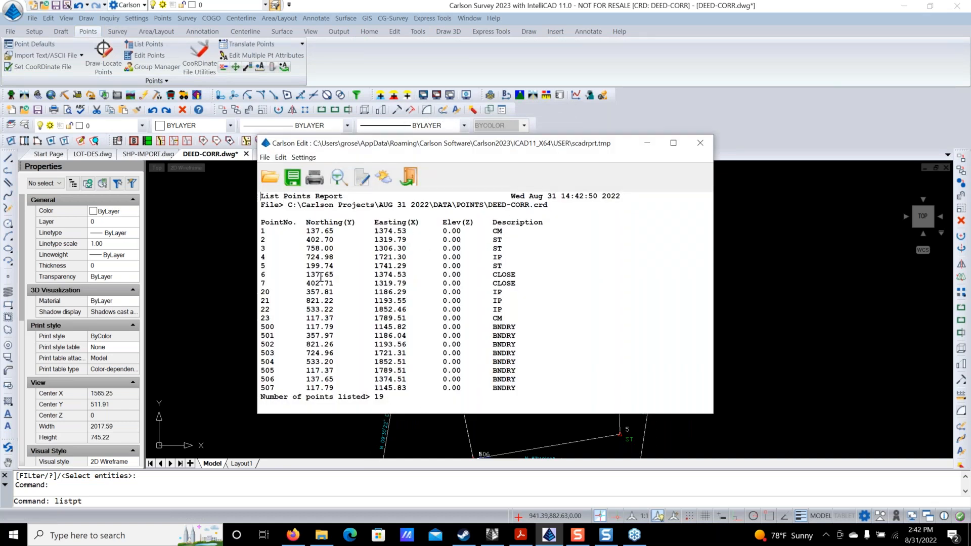
{"action": "left_click", "coordinate": [700, 143]}
Save the DEED-CORR drawing and switch to the TARGETS drawing.
{"action": "scroll", "coordinate": [548, 281], "scroll_direction": "down", "scroll_amount": 3}
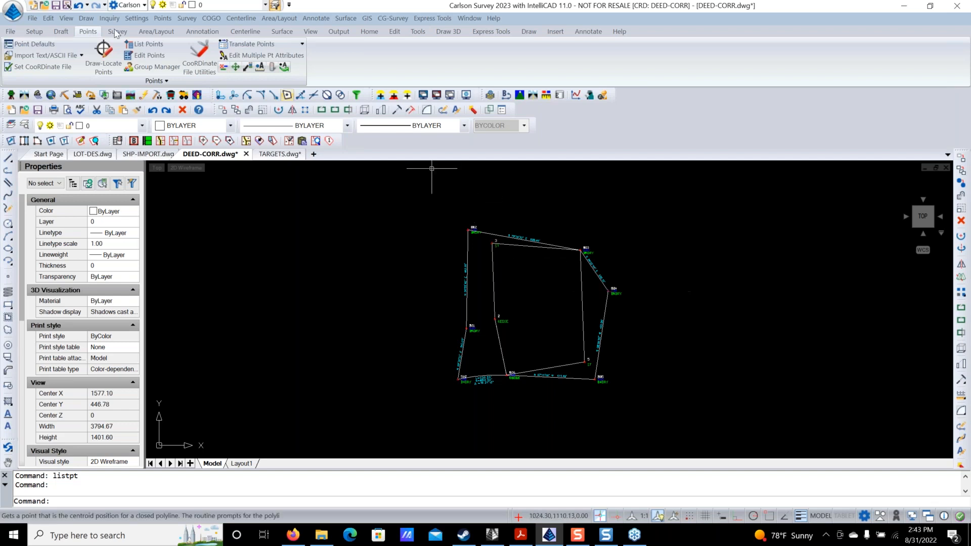
{"action": "left_click", "coordinate": [56, 6]}
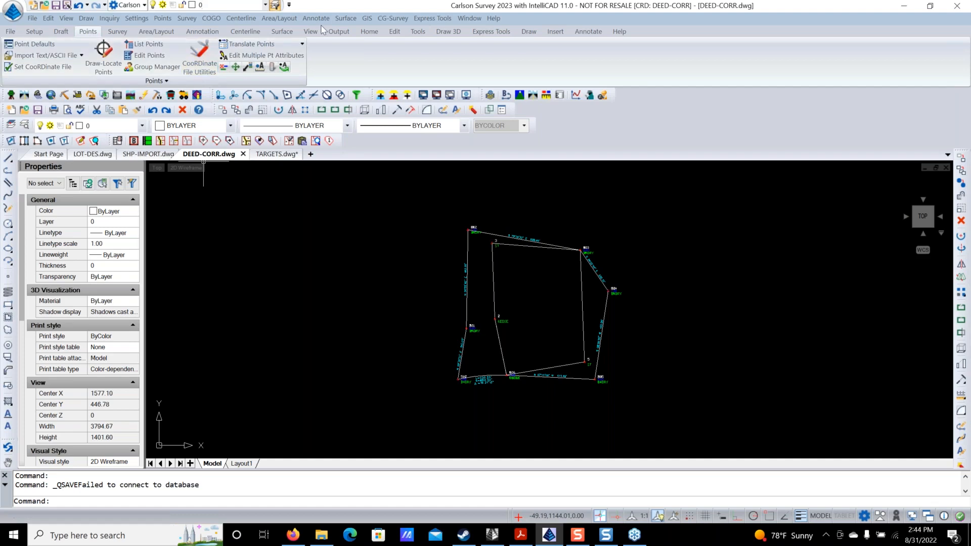
{"action": "left_click", "coordinate": [270, 154]}
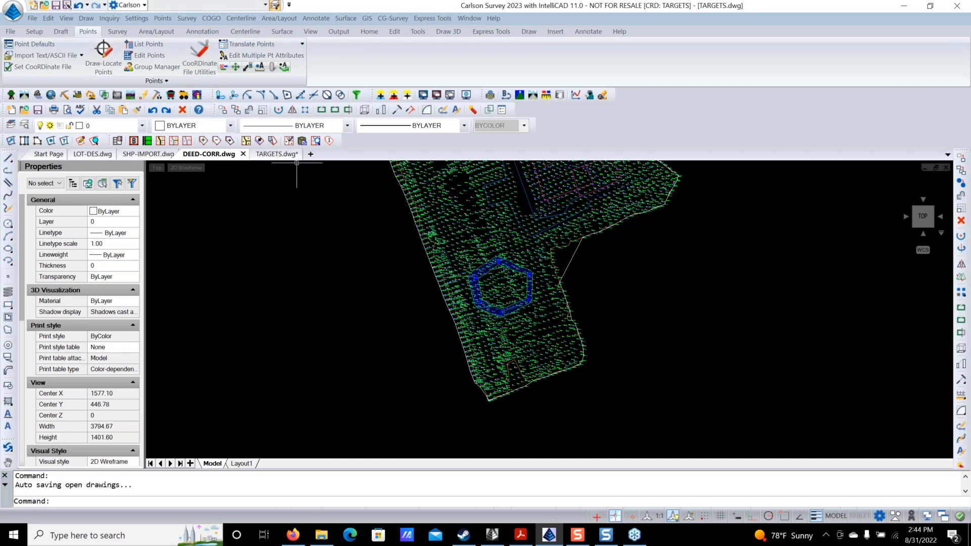
{"action": "scroll", "coordinate": [412, 280], "scroll_direction": "up", "scroll_amount": 4}
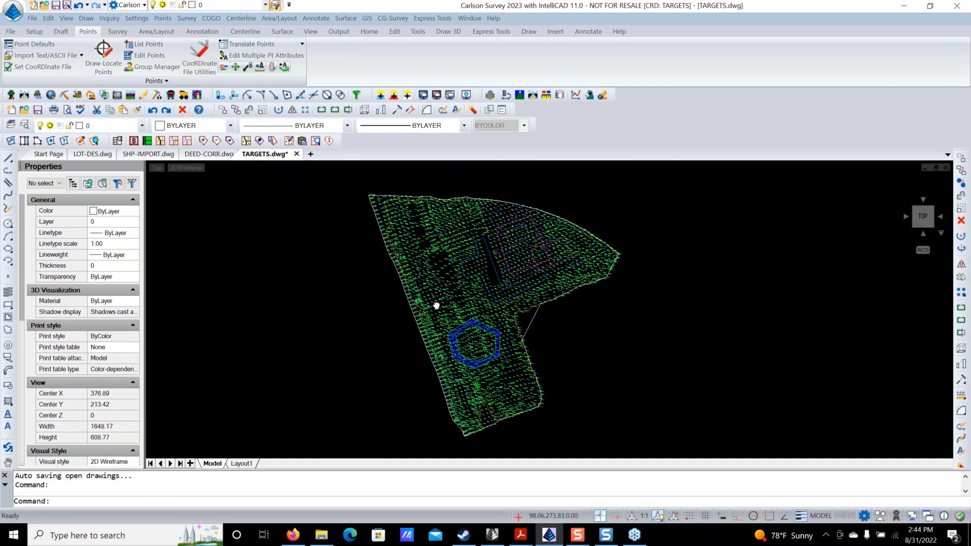
{"action": "scroll", "coordinate": [580, 280], "scroll_direction": "up", "scroll_amount": 2}
{"action": "scroll", "coordinate": [581, 281], "scroll_direction": "down", "scroll_amount": 2}
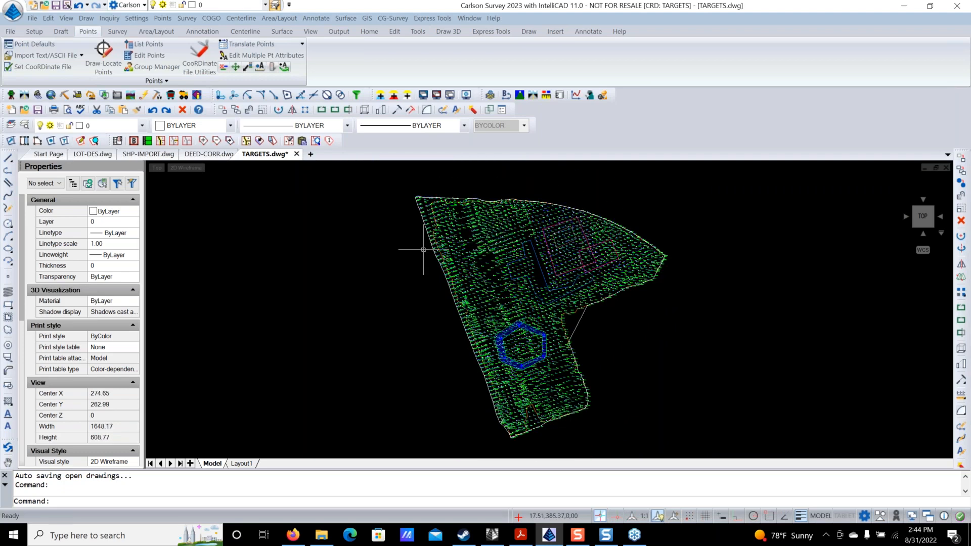
Turn on the Drawing Inspector and check its display options for layer name and elevation.
{"action": "left_click", "coordinate": [110, 23]}
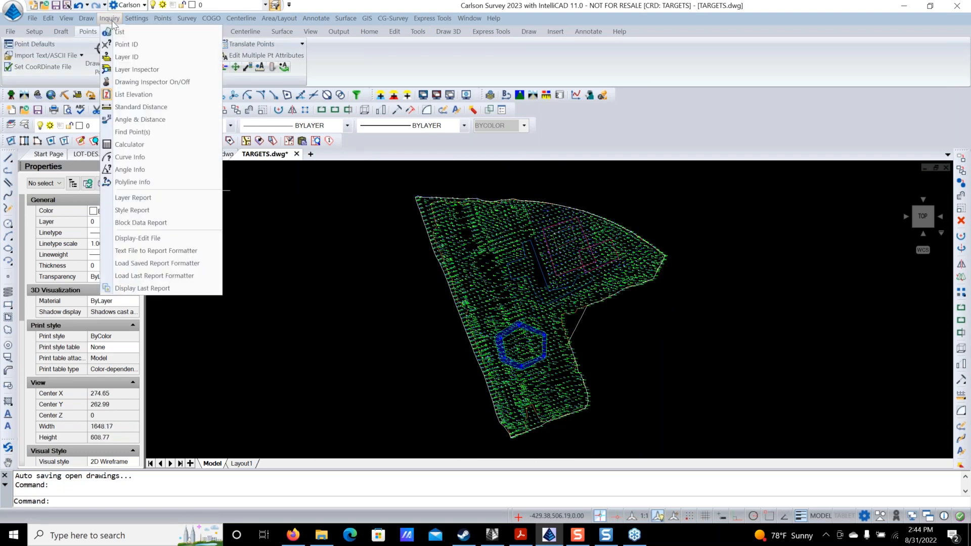
{"action": "left_click", "coordinate": [161, 80]}
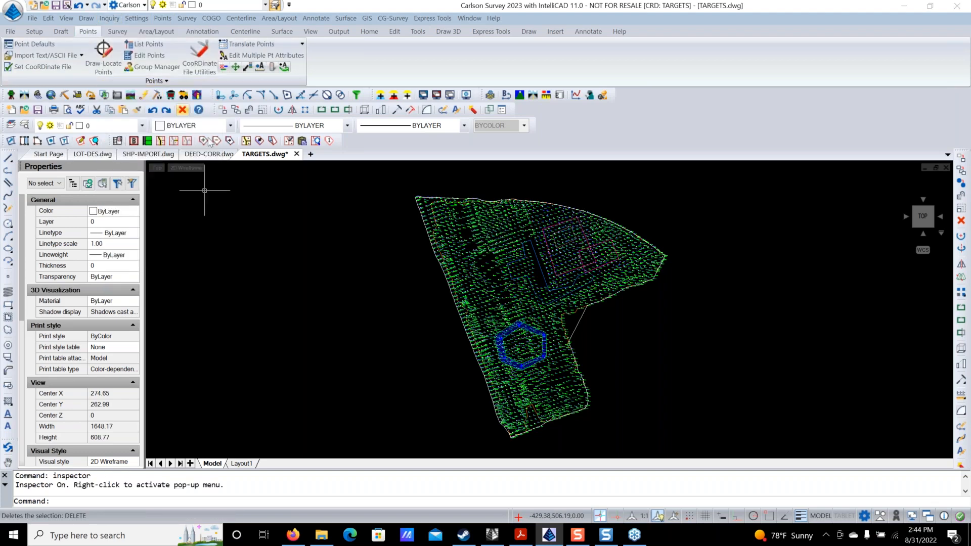
{"action": "right_click", "coordinate": [351, 245]}
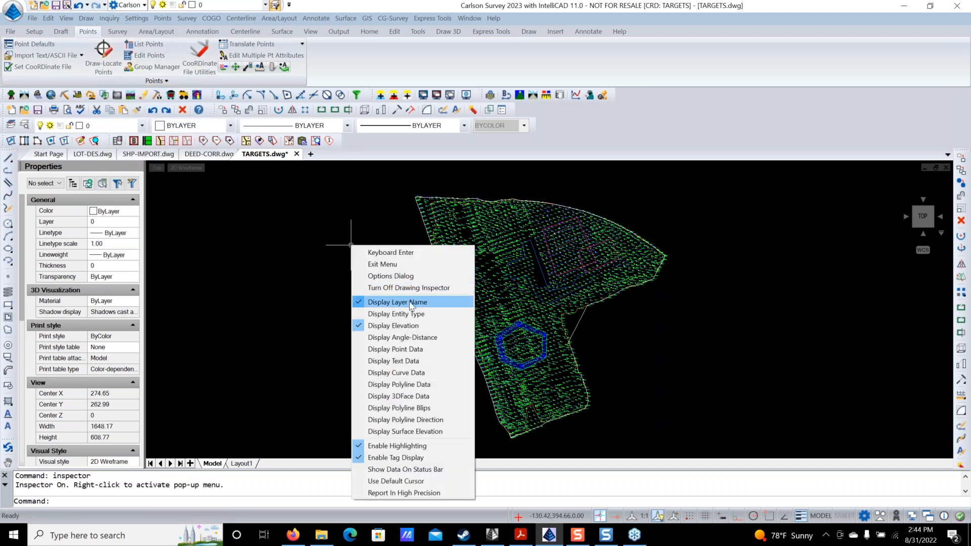
{"action": "left_click", "coordinate": [762, 288]}
{"action": "left_click", "coordinate": [787, 274]}
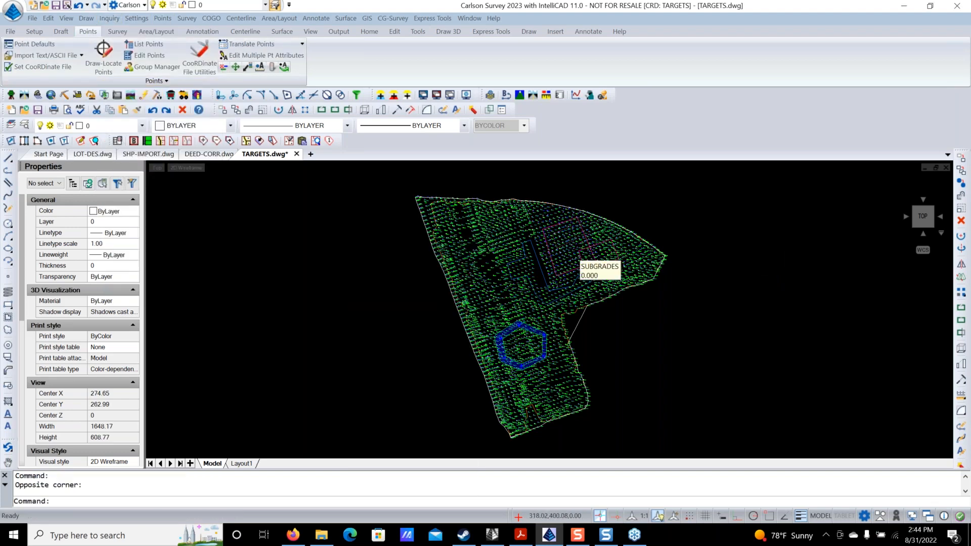
Inspect the layers of the Final Grade and Striped topsoil points around the building outlines.
{"action": "scroll", "coordinate": [572, 243], "scroll_direction": "up", "scroll_amount": 5}
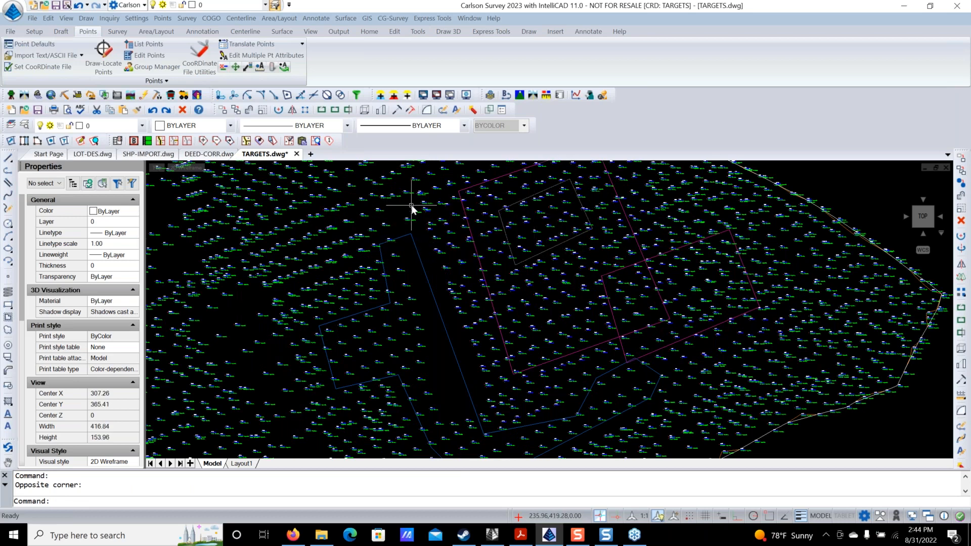
{"action": "scroll", "coordinate": [411, 206], "scroll_direction": "up", "scroll_amount": 3}
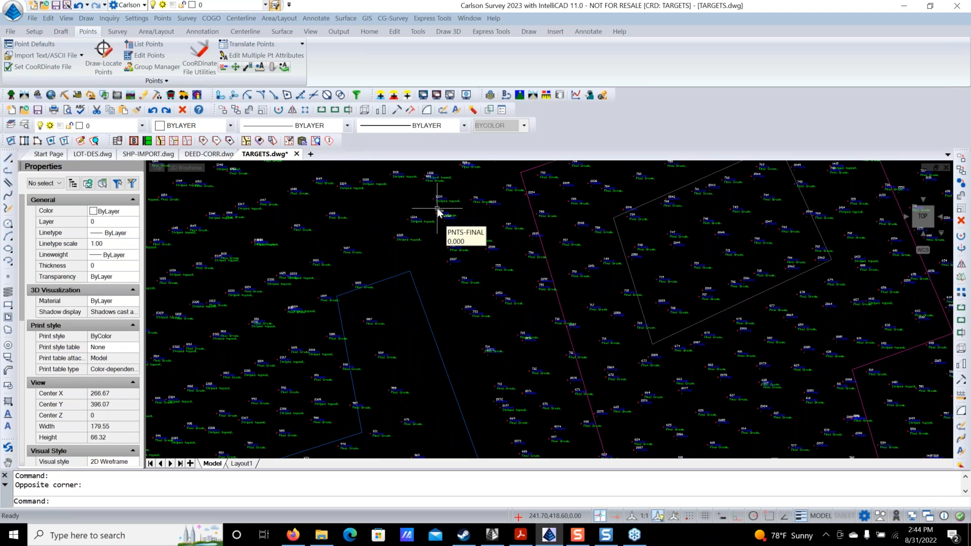
{"action": "scroll", "coordinate": [438, 212], "scroll_direction": "down", "scroll_amount": 4}
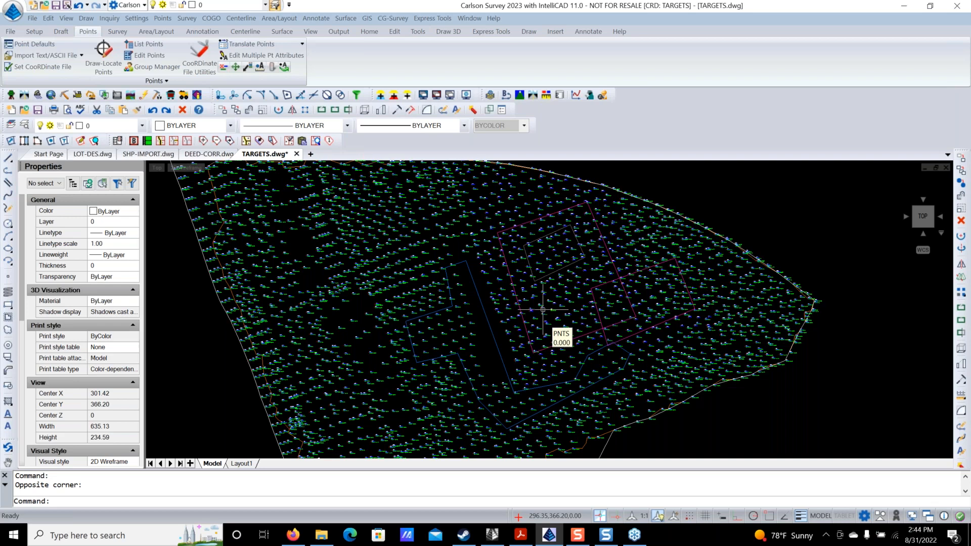
{"action": "scroll", "coordinate": [543, 309], "scroll_direction": "down", "scroll_amount": 1}
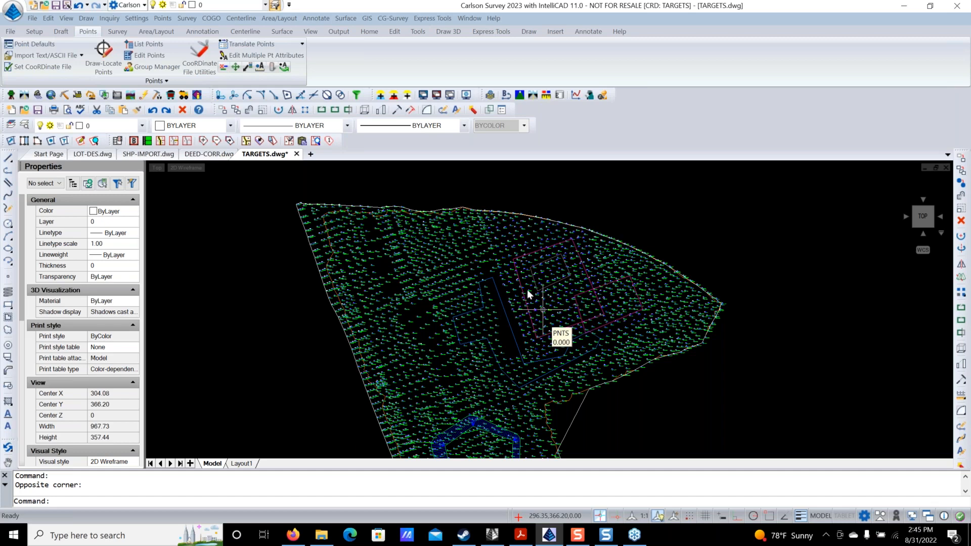
{"action": "scroll", "coordinate": [511, 272], "scroll_direction": "up", "scroll_amount": 3}
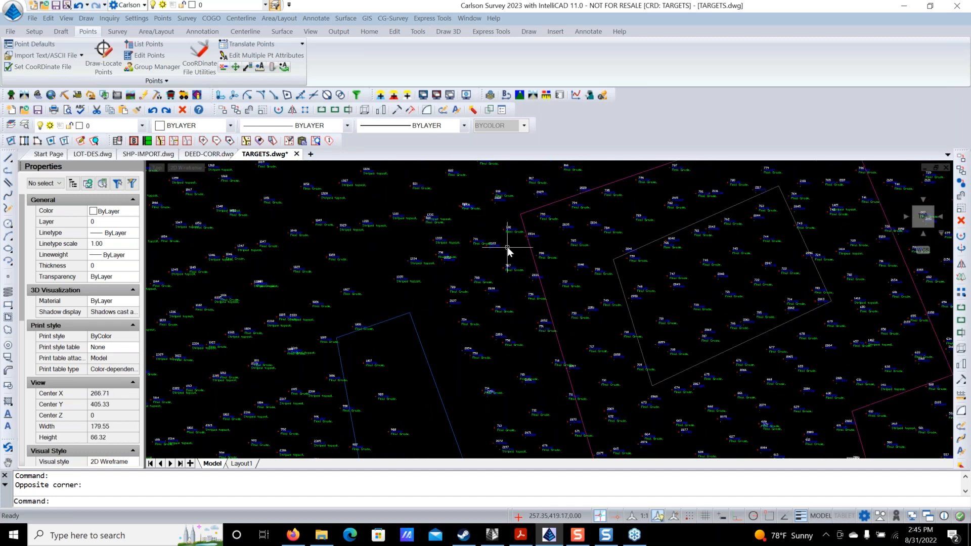
{"action": "scroll", "coordinate": [508, 249], "scroll_direction": "up", "scroll_amount": 3}
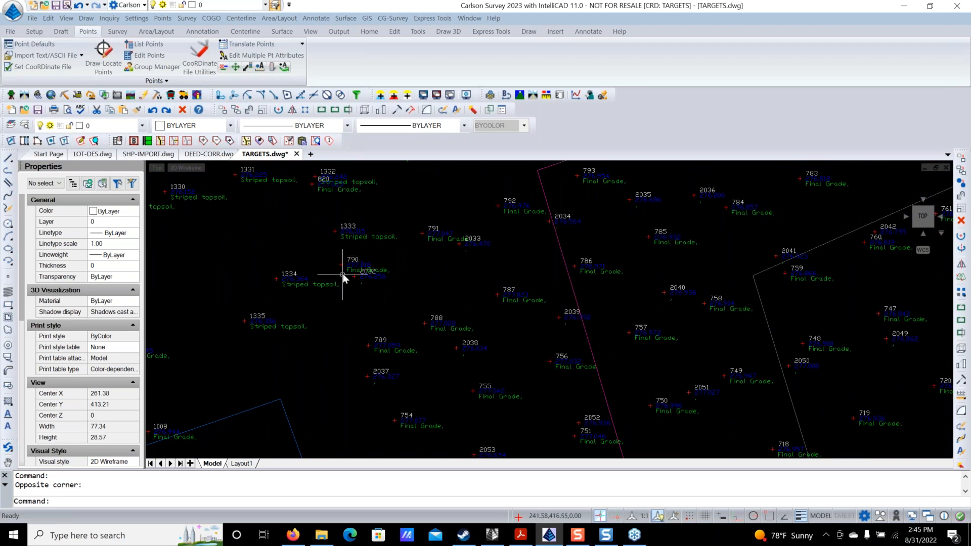
{"action": "scroll", "coordinate": [388, 276], "scroll_direction": "down", "scroll_amount": 5}
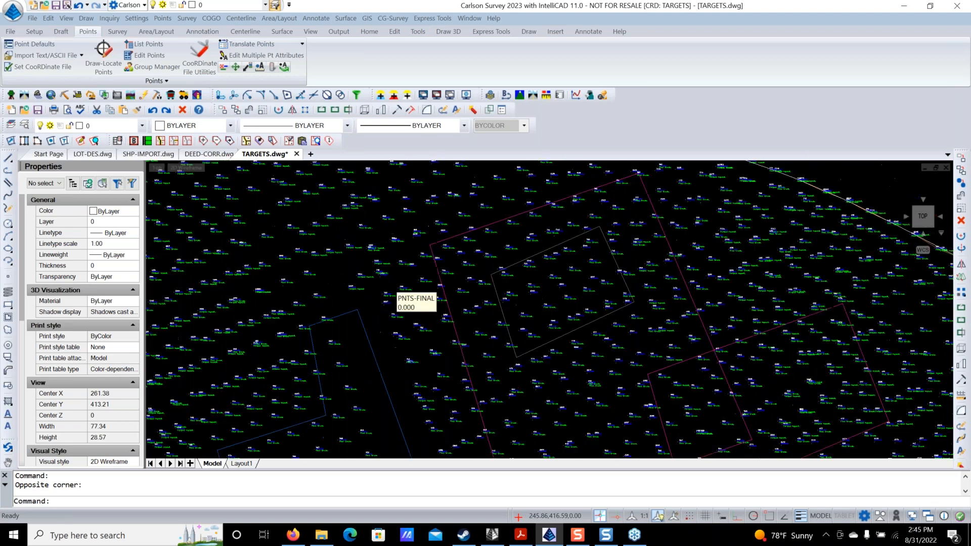
{"action": "scroll", "coordinate": [387, 274], "scroll_direction": "up", "scroll_amount": 5}
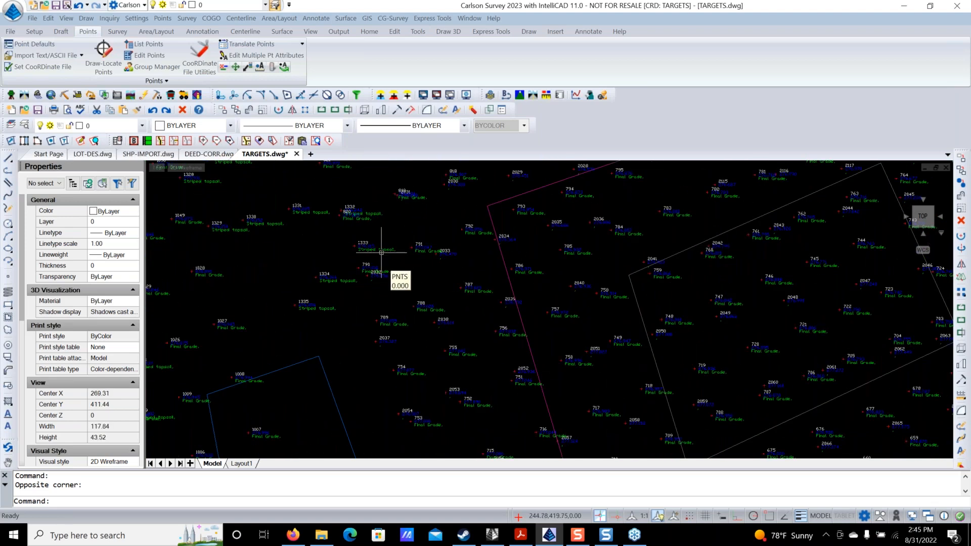
{"action": "scroll", "coordinate": [453, 270], "scroll_direction": "up", "scroll_amount": 3}
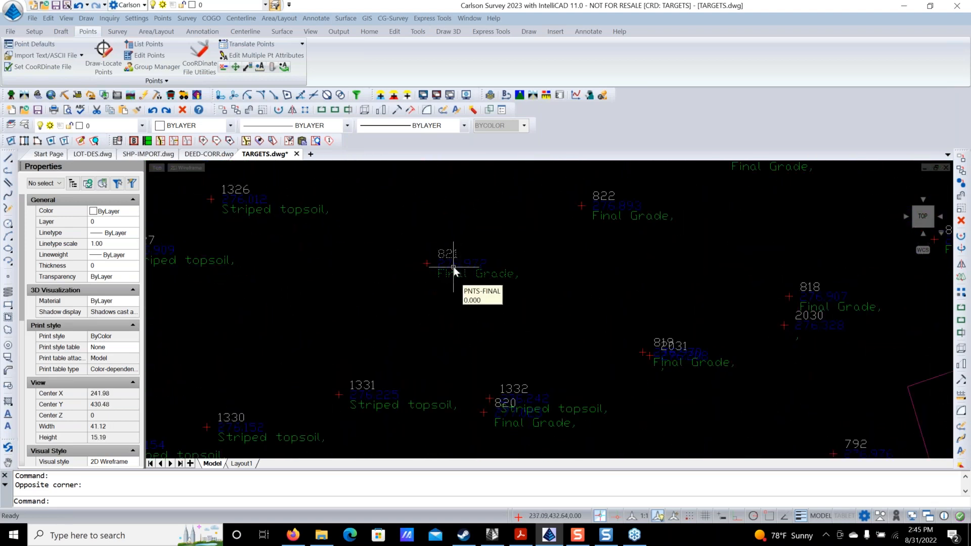
{"action": "middle_click_drag", "start_coordinate": [374, 400], "coordinate": [452, 268]}
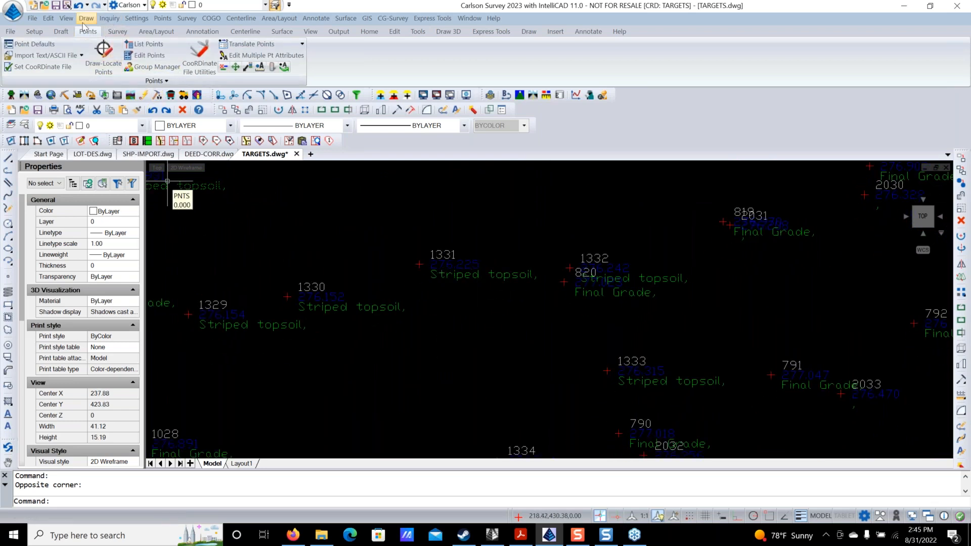
Isolate the layer of the Striped topsoil points, using point 1331 as the selected entity.
{"action": "left_click", "coordinate": [66, 19]}
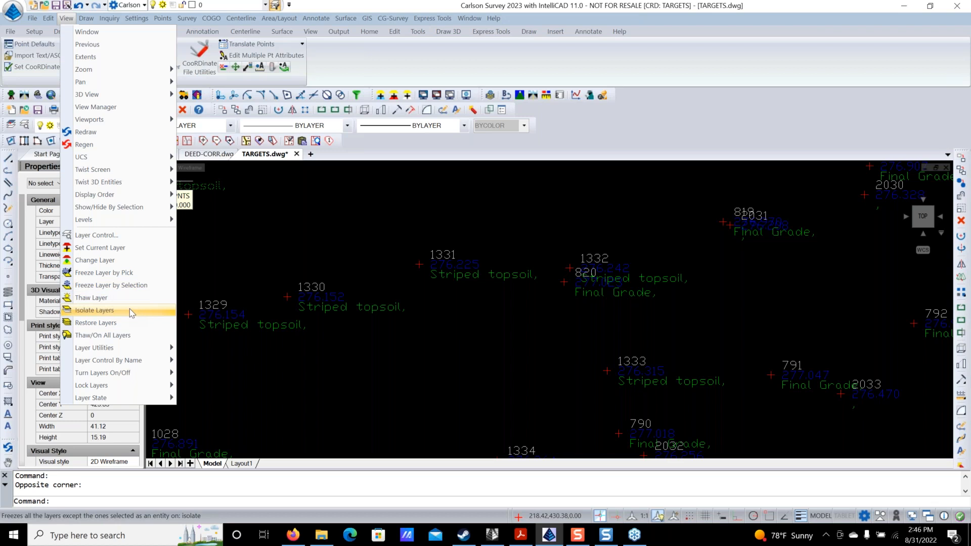
{"action": "left_click", "coordinate": [130, 310]}
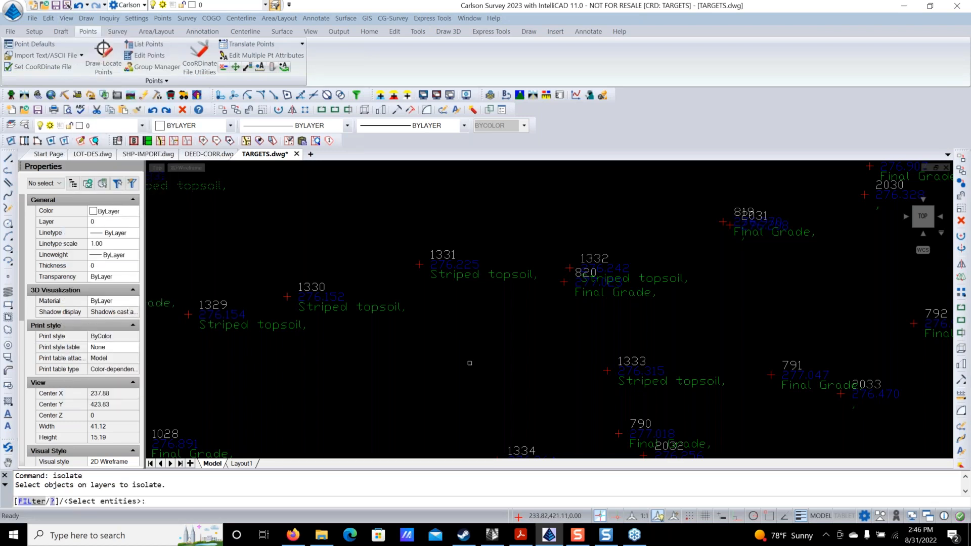
{"action": "scroll", "coordinate": [470, 363], "scroll_direction": "down", "scroll_amount": 2}
{"action": "scroll", "coordinate": [470, 364], "scroll_direction": "up", "scroll_amount": 4}
{"action": "middle_click_drag", "start_coordinate": [468, 356], "coordinate": [470, 380]}
{"action": "scroll", "coordinate": [460, 352], "scroll_direction": "up", "scroll_amount": 1}
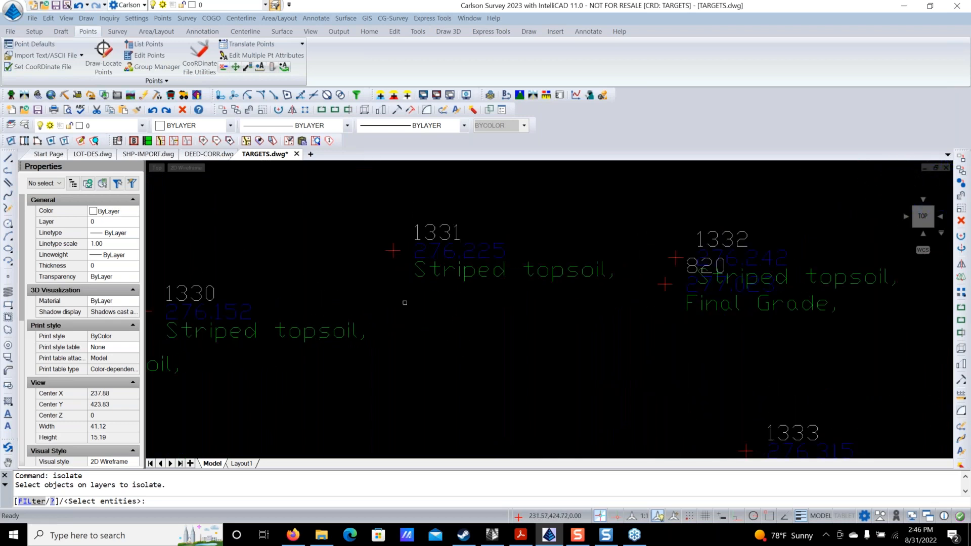
{"action": "left_click", "coordinate": [393, 248]}
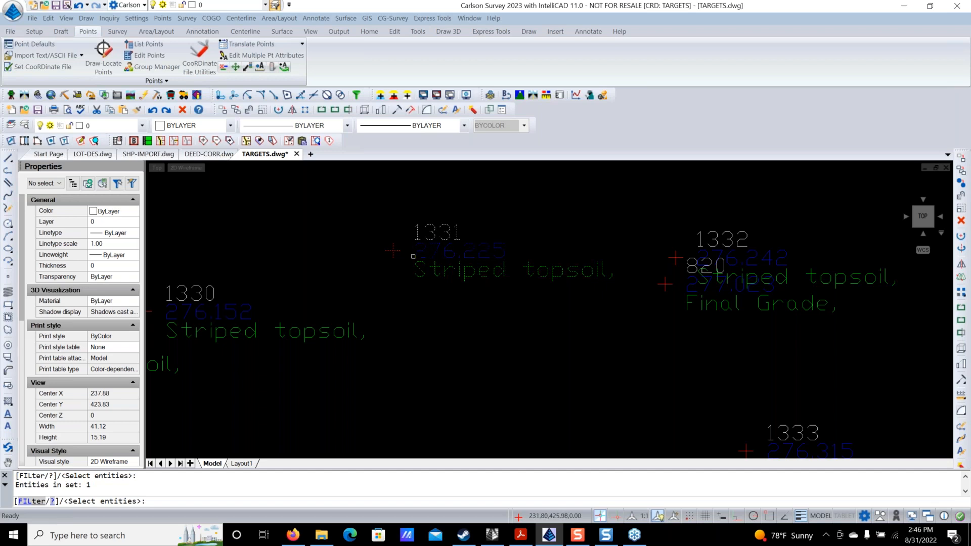
{"action": "key", "text": "Return"}
Thaw the PNTDESC, PNTELEV and PNTNO layers so the isolated topsoil points show their descriptions, elevations and numbers.
{"action": "scroll", "coordinate": [400, 382], "scroll_direction": "down", "scroll_amount": 6}
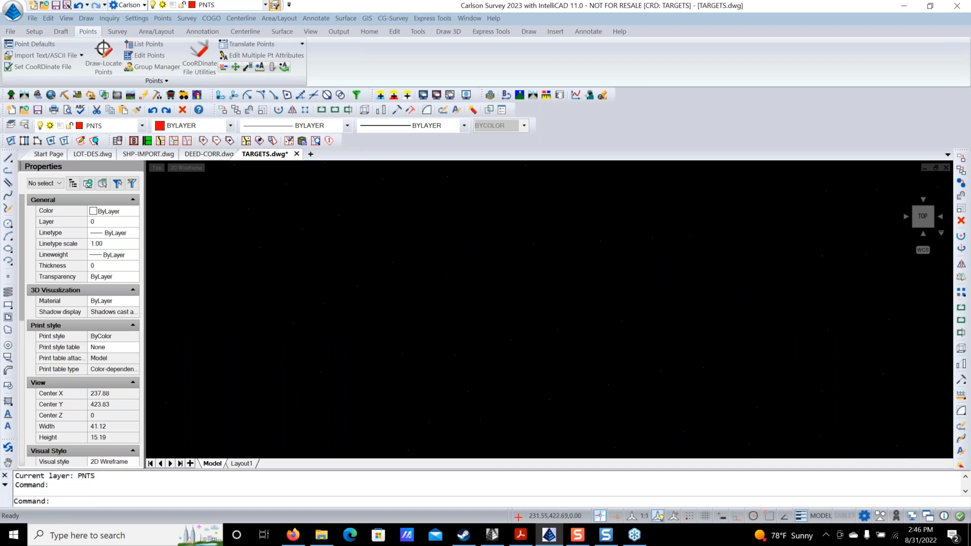
{"action": "scroll", "coordinate": [405, 377], "scroll_direction": "down", "scroll_amount": 8}
{"action": "scroll", "coordinate": [453, 257], "scroll_direction": "up", "scroll_amount": 5}
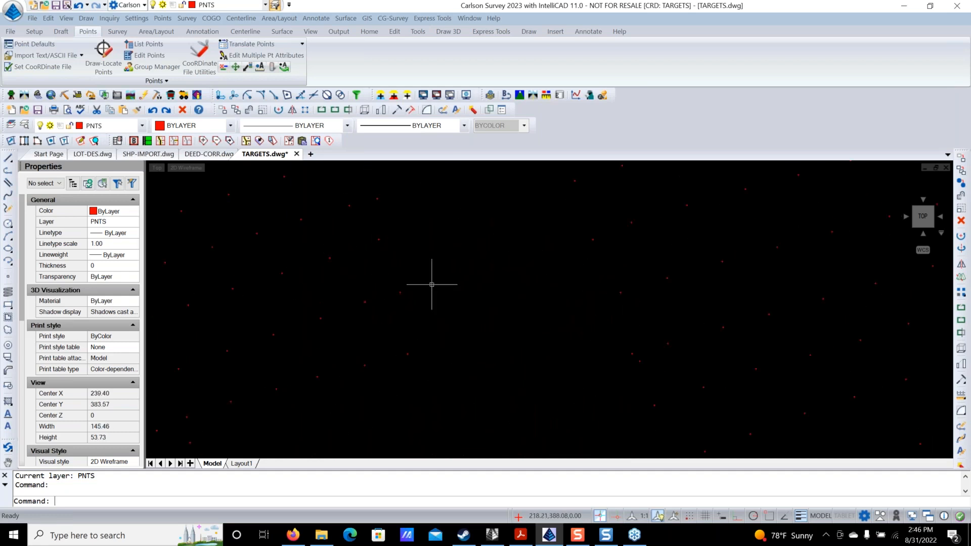
{"action": "left_click", "coordinate": [106, 127]}
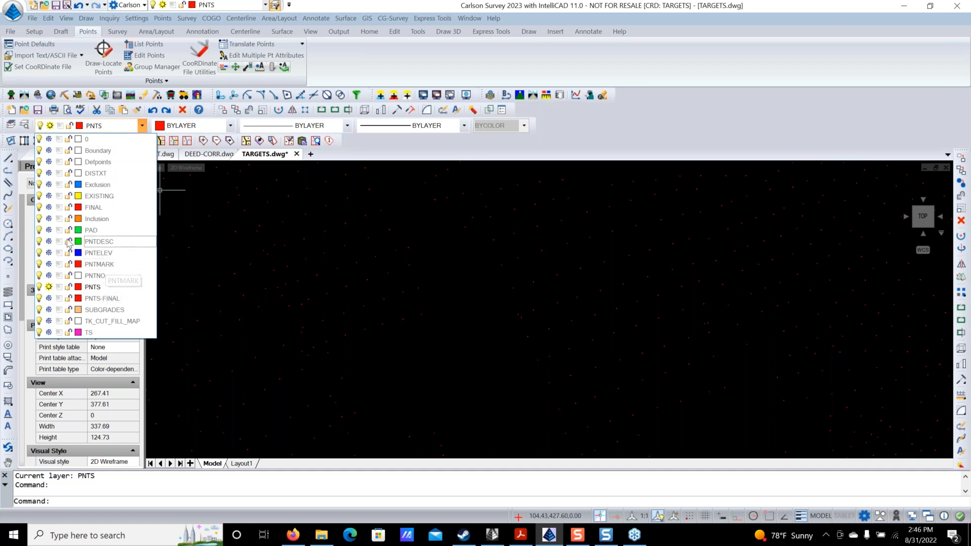
{"action": "left_click", "coordinate": [49, 241]}
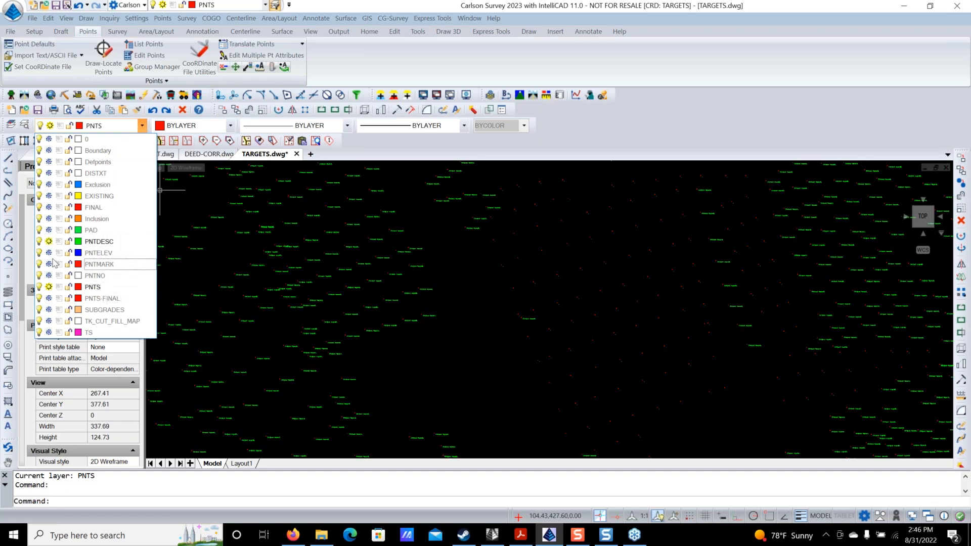
{"action": "left_click", "coordinate": [49, 253]}
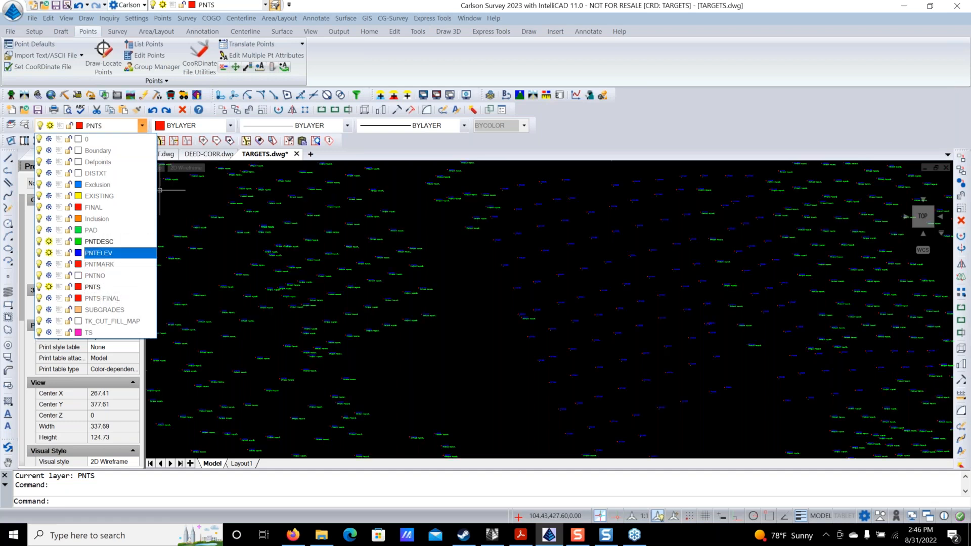
{"action": "left_click", "coordinate": [48, 275]}
{"action": "left_click", "coordinate": [474, 344]}
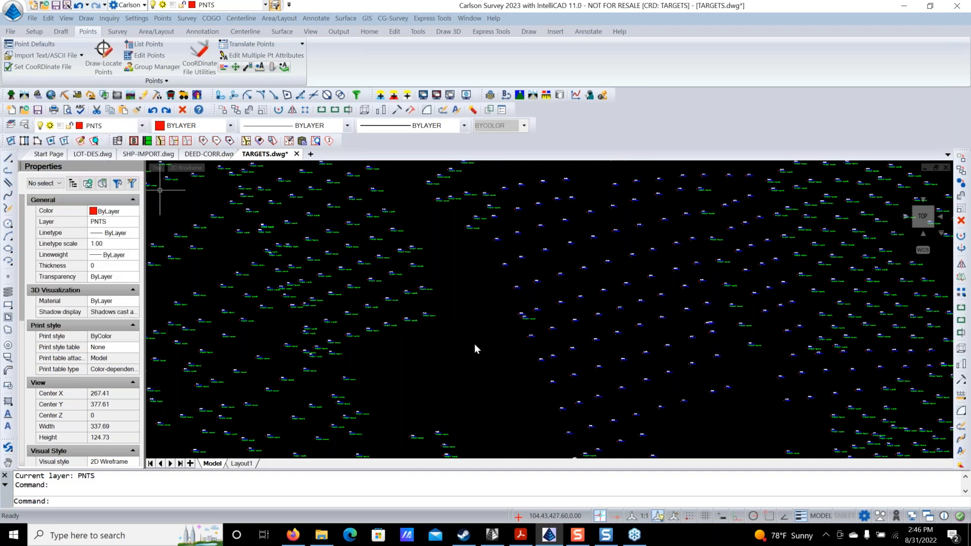
{"action": "key", "text": "Escape"}
Change the PNTELEV layer's color to index color 211.
{"action": "left_click", "coordinate": [143, 125]}
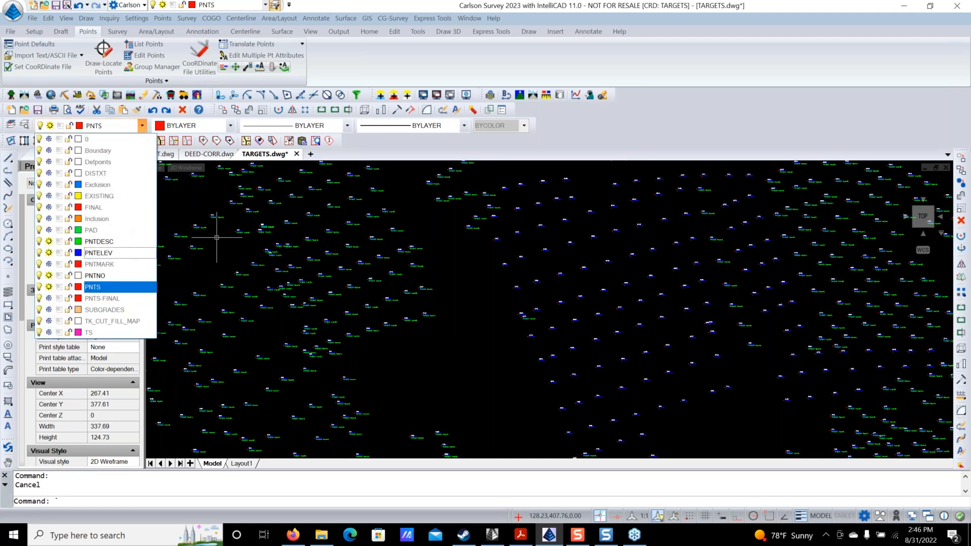
{"action": "left_click", "coordinate": [79, 254]}
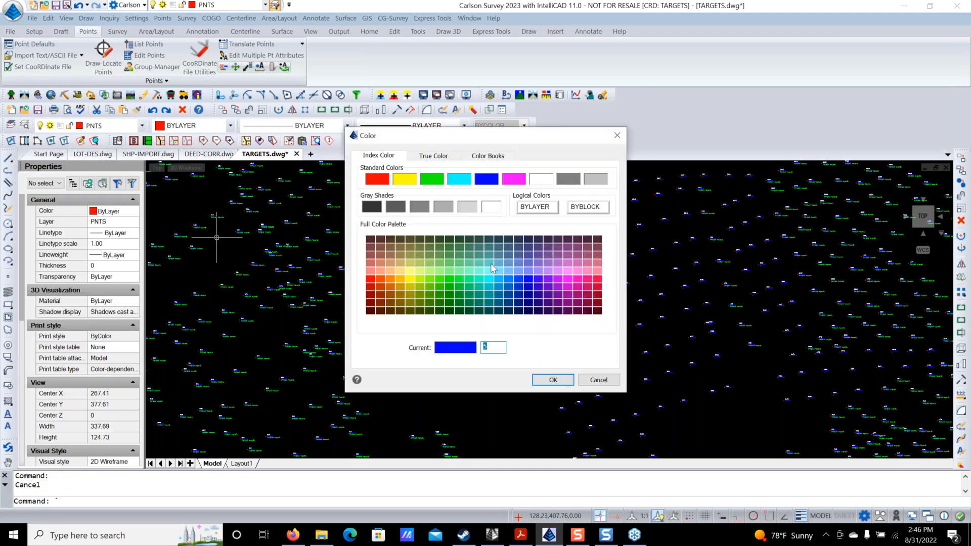
{"action": "left_click", "coordinate": [568, 277]}
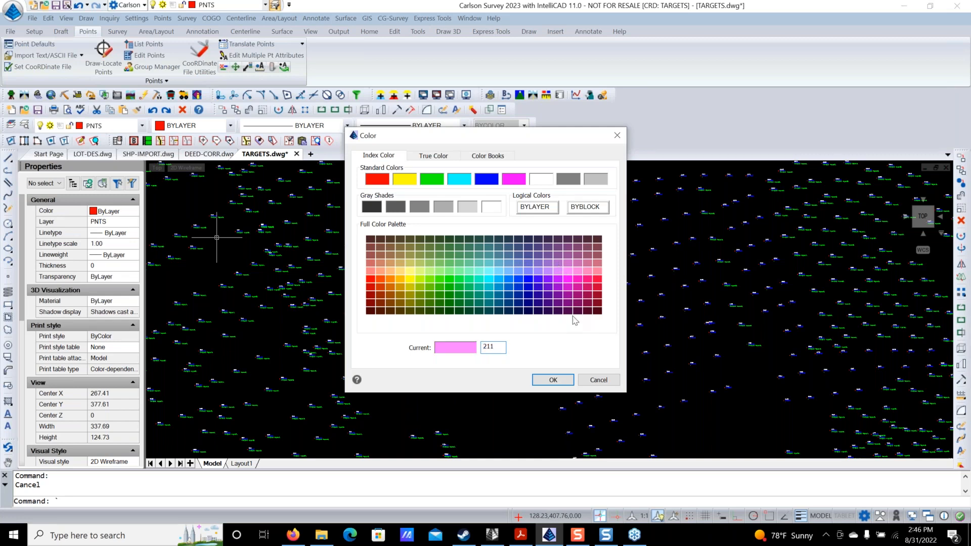
{"action": "left_click", "coordinate": [553, 380]}
Restore the layers that were hidden when the Striped topsoil points were isolated.
{"action": "scroll", "coordinate": [451, 275], "scroll_direction": "up", "scroll_amount": 5}
{"action": "scroll", "coordinate": [458, 278], "scroll_direction": "down", "scroll_amount": 2}
{"action": "scroll", "coordinate": [462, 277], "scroll_direction": "down", "scroll_amount": 10}
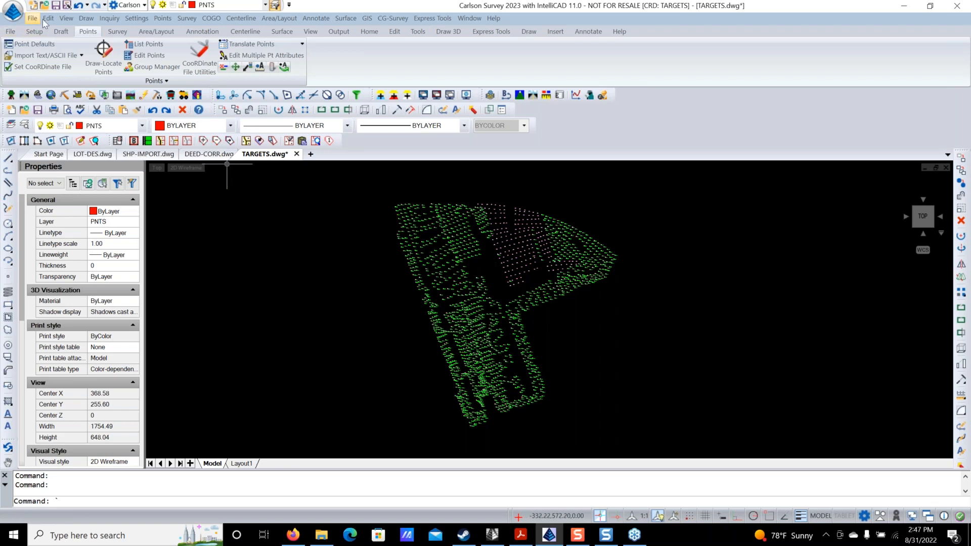
{"action": "left_click", "coordinate": [66, 19]}
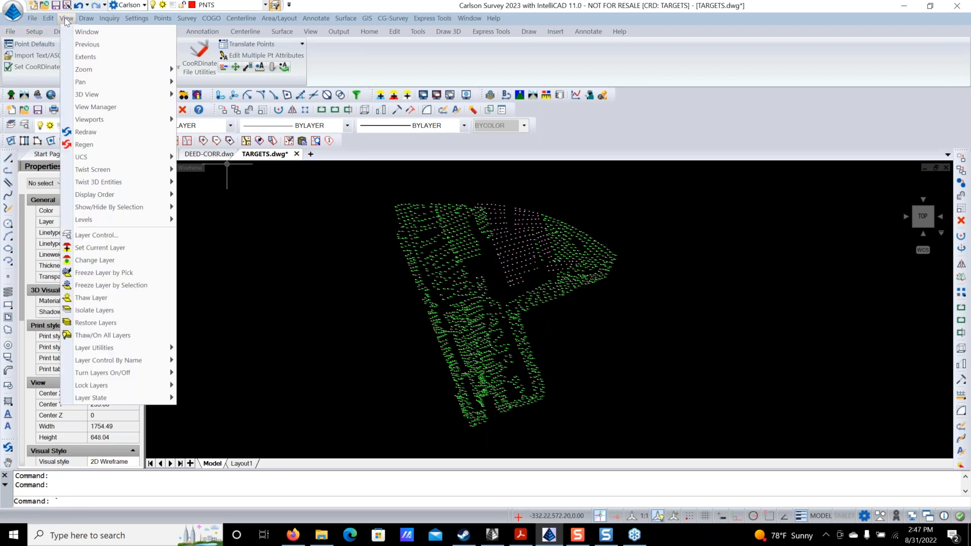
{"action": "left_click", "coordinate": [139, 323]}
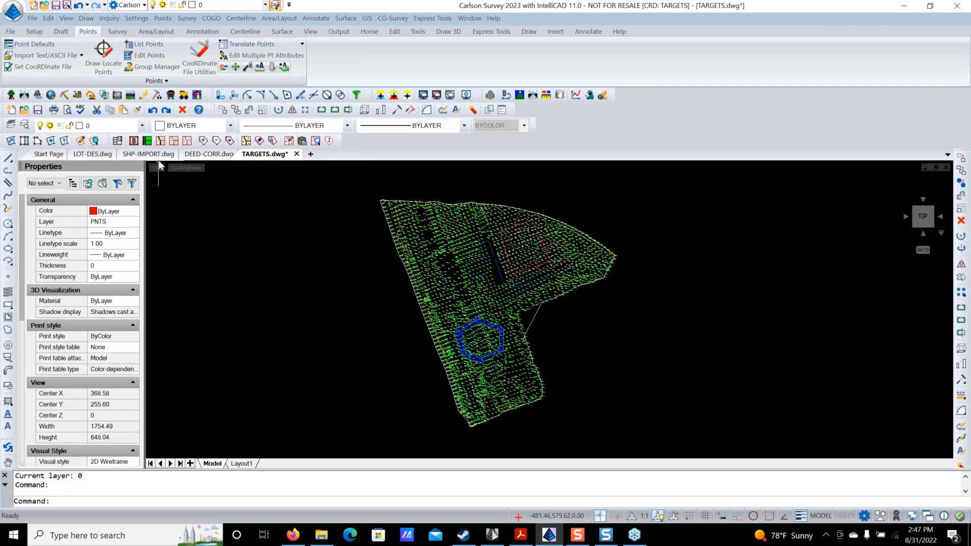
Freeze the PAD and TS layers by picking entities on them, starting with the hexagonal pad's slope lines.
{"action": "left_click", "coordinate": [66, 18]}
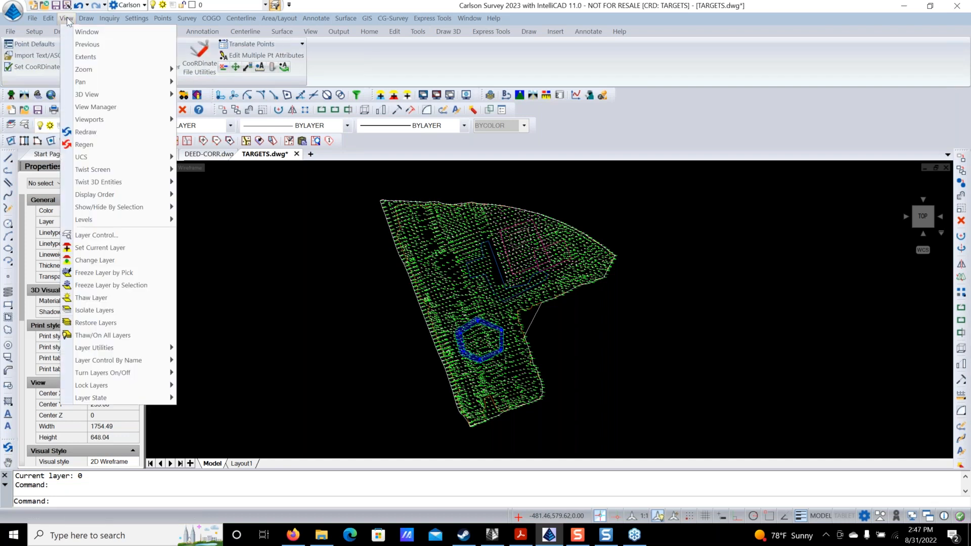
{"action": "mouse_move", "coordinate": [108, 222]}
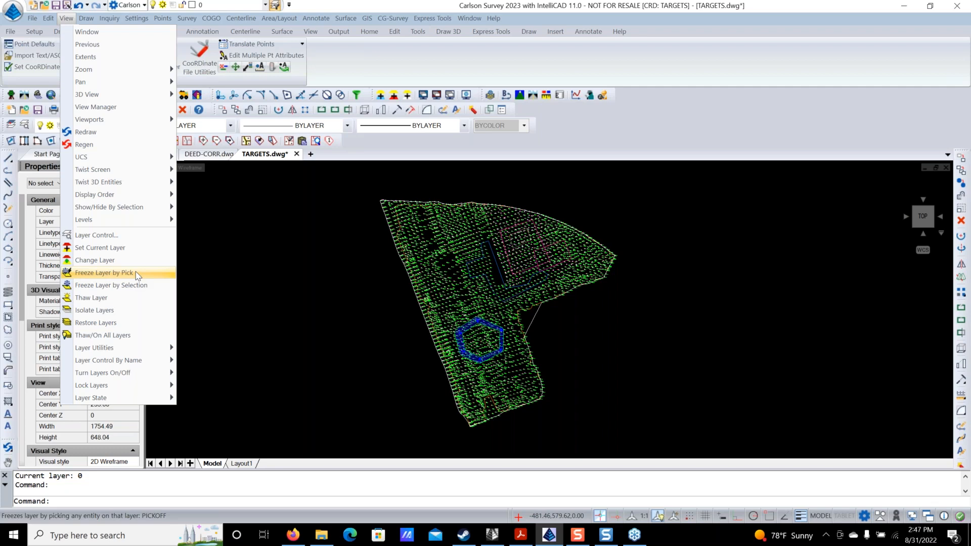
{"action": "left_click", "coordinate": [104, 273]}
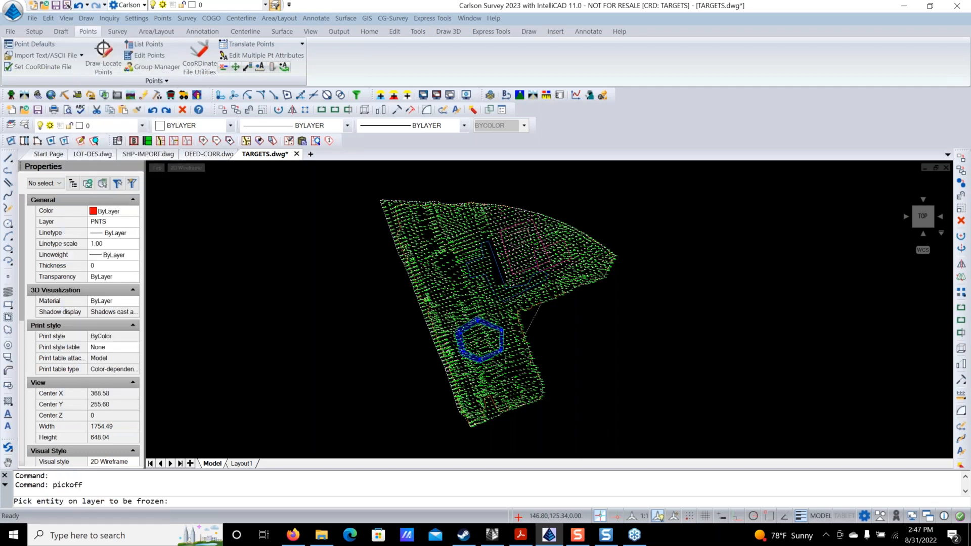
{"action": "scroll", "coordinate": [461, 334], "scroll_direction": "up", "scroll_amount": 10}
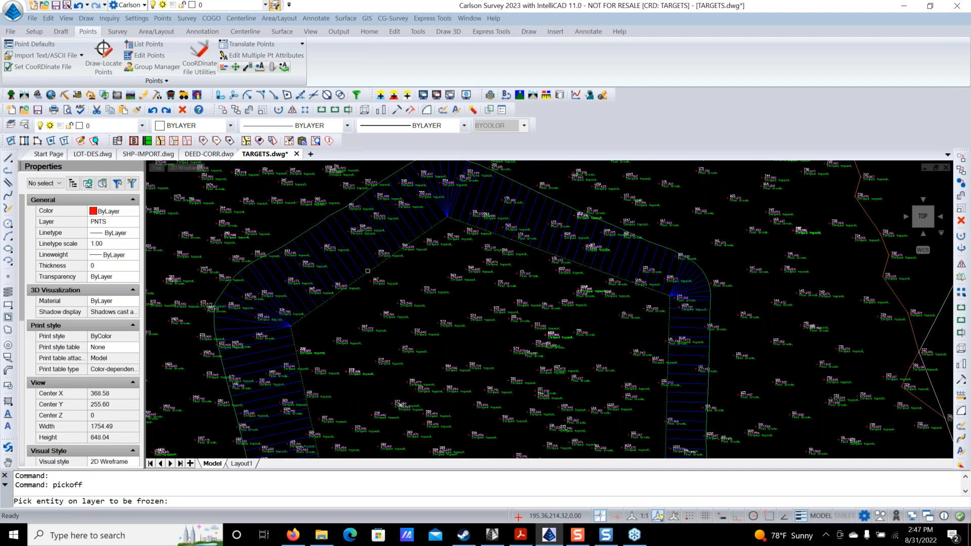
{"action": "left_click", "coordinate": [367, 271]}
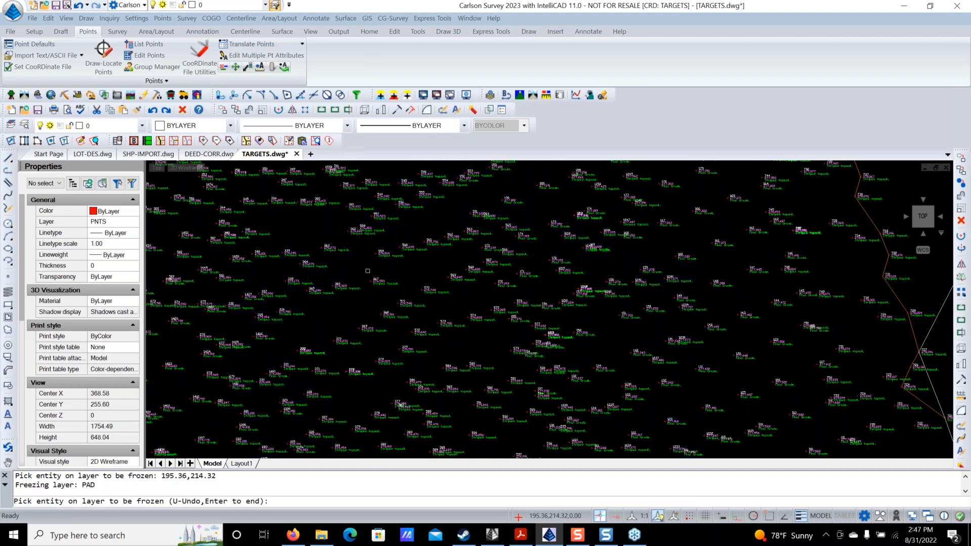
{"action": "scroll", "coordinate": [368, 271], "scroll_direction": "down", "scroll_amount": 8}
{"action": "scroll", "coordinate": [427, 306], "scroll_direction": "up", "scroll_amount": 8}
{"action": "left_click", "coordinate": [426, 307]}
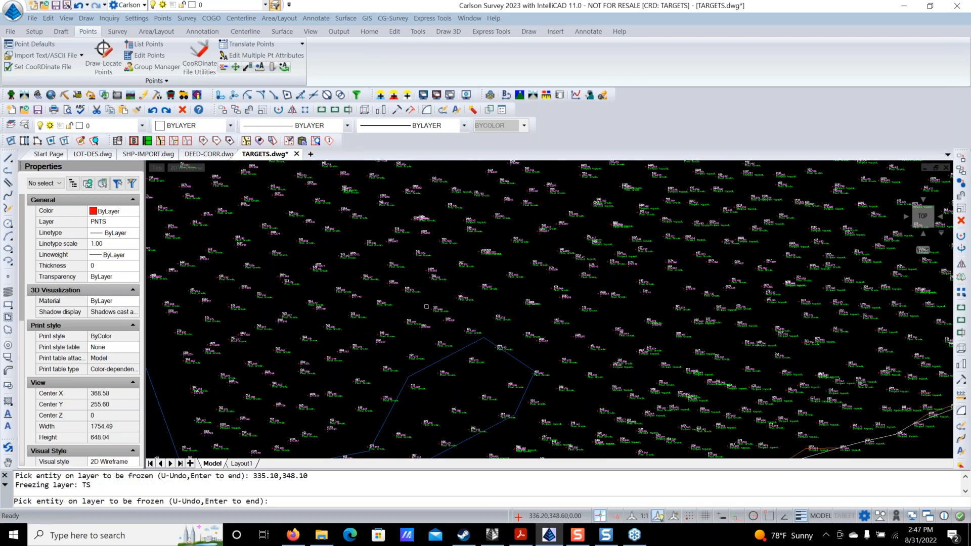
Freeze the Exclusion layer and the layer of the remaining gray outline among the points, then end the layer freezing.
{"action": "scroll", "coordinate": [427, 307], "scroll_direction": "down", "scroll_amount": 5}
{"action": "left_click", "coordinate": [292, 300]}
{"action": "scroll", "coordinate": [347, 238], "scroll_direction": "up", "scroll_amount": 5}
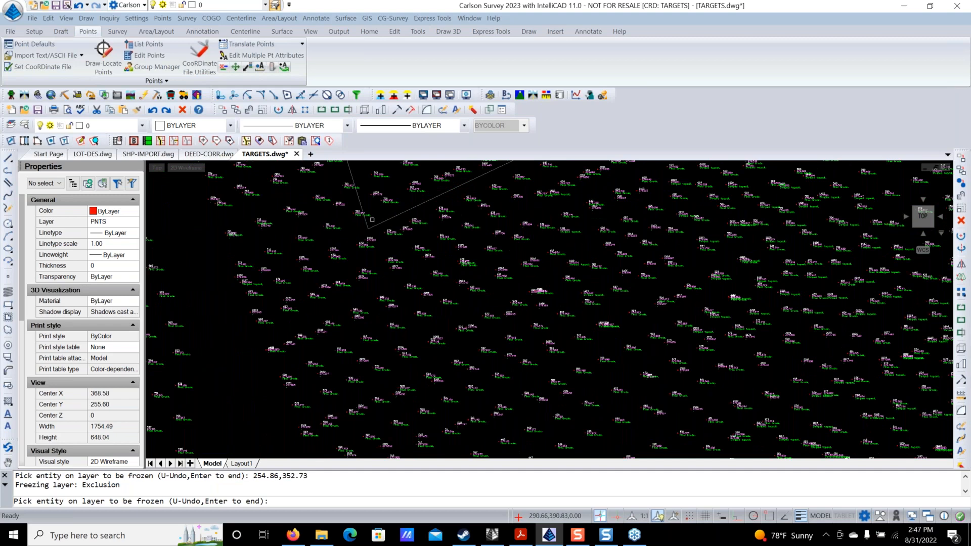
{"action": "left_click", "coordinate": [366, 225]}
{"action": "key", "text": "Return"}
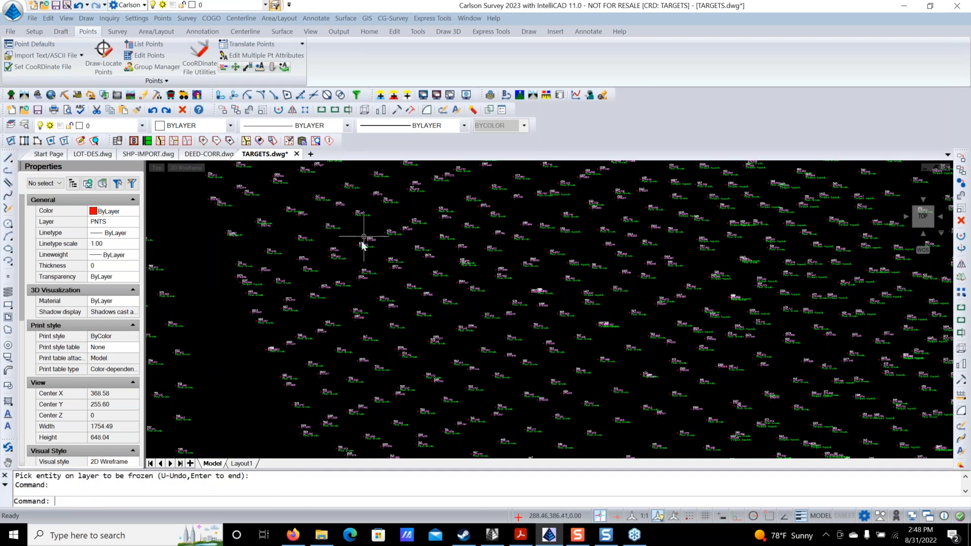
Isolate the layer of the Final Grade points, using point 995 as the selected entity.
{"action": "scroll", "coordinate": [363, 245], "scroll_direction": "down", "scroll_amount": 5}
{"action": "scroll", "coordinate": [292, 274], "scroll_direction": "up", "scroll_amount": 5}
{"action": "scroll", "coordinate": [291, 264], "scroll_direction": "up", "scroll_amount": 10}
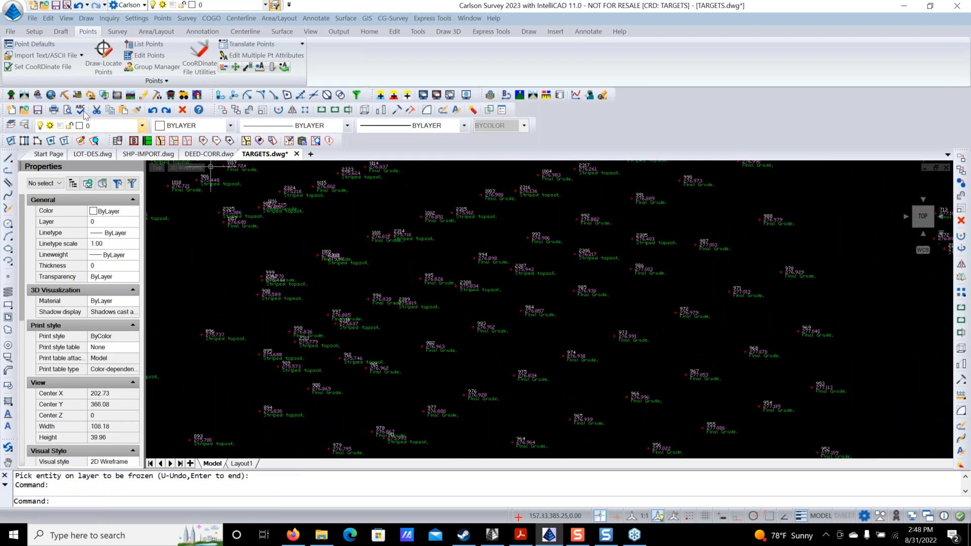
{"action": "left_click", "coordinate": [67, 20]}
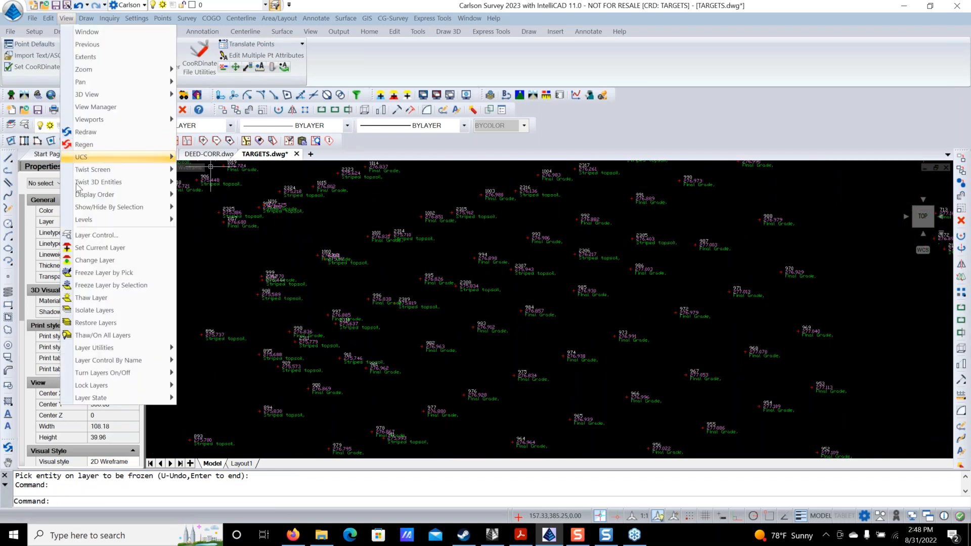
{"action": "left_click", "coordinate": [123, 311]}
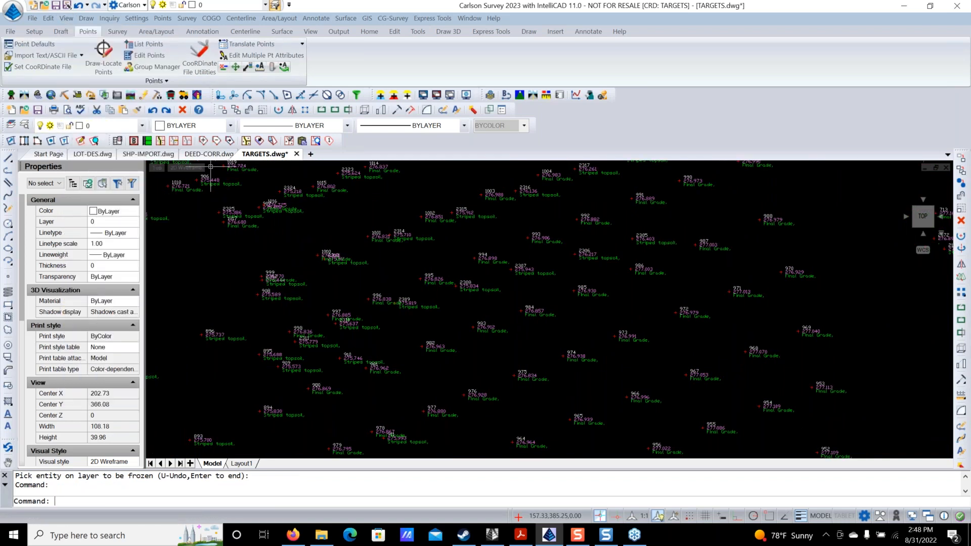
{"action": "scroll", "coordinate": [359, 277], "scroll_direction": "up", "scroll_amount": 4}
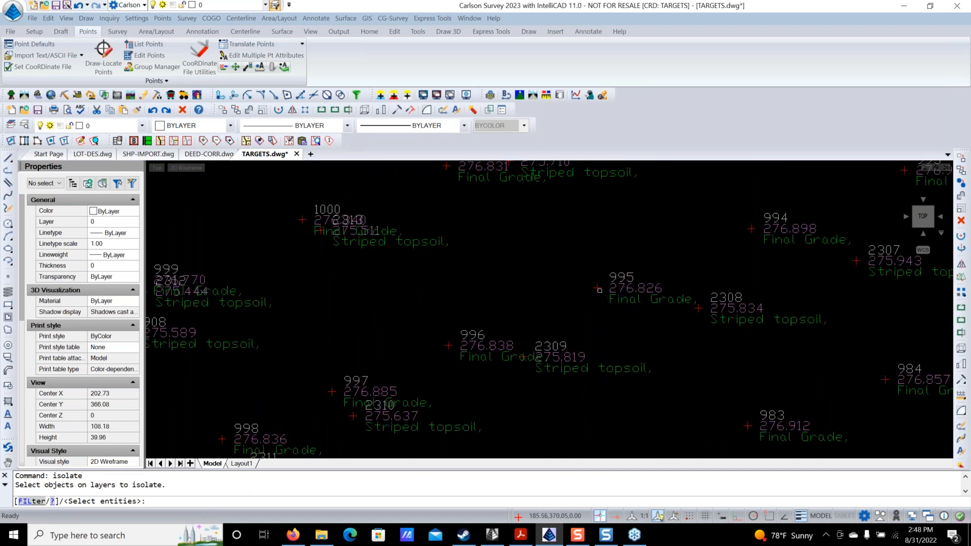
{"action": "left_click", "coordinate": [598, 290]}
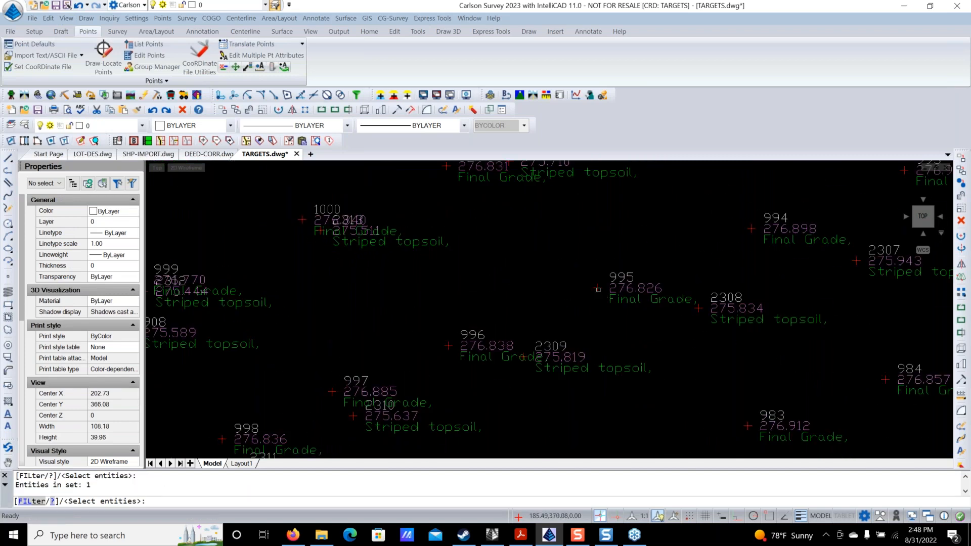
{"action": "key", "text": "Return"}
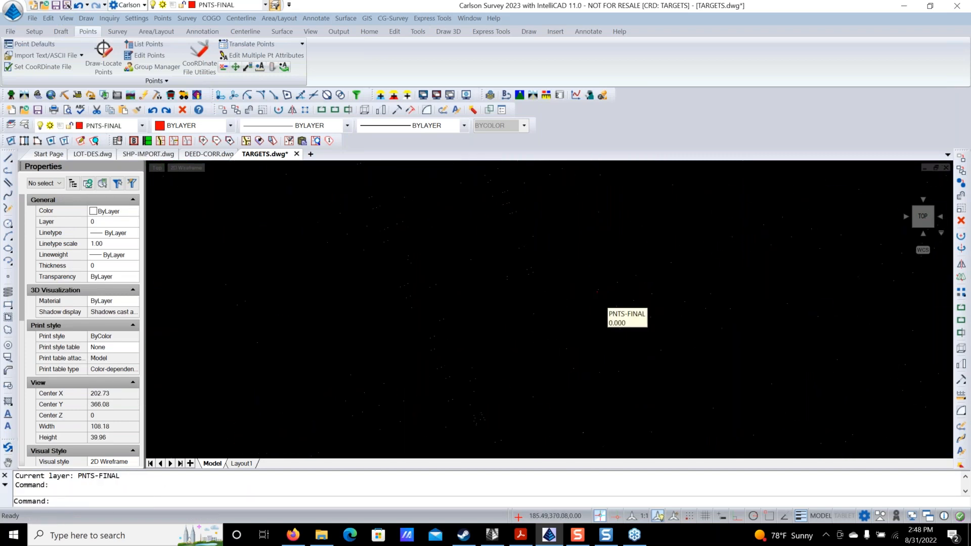
{"action": "scroll", "coordinate": [600, 287], "scroll_direction": "down", "scroll_amount": 5}
{"action": "scroll", "coordinate": [628, 328], "scroll_direction": "down", "scroll_amount": 4}
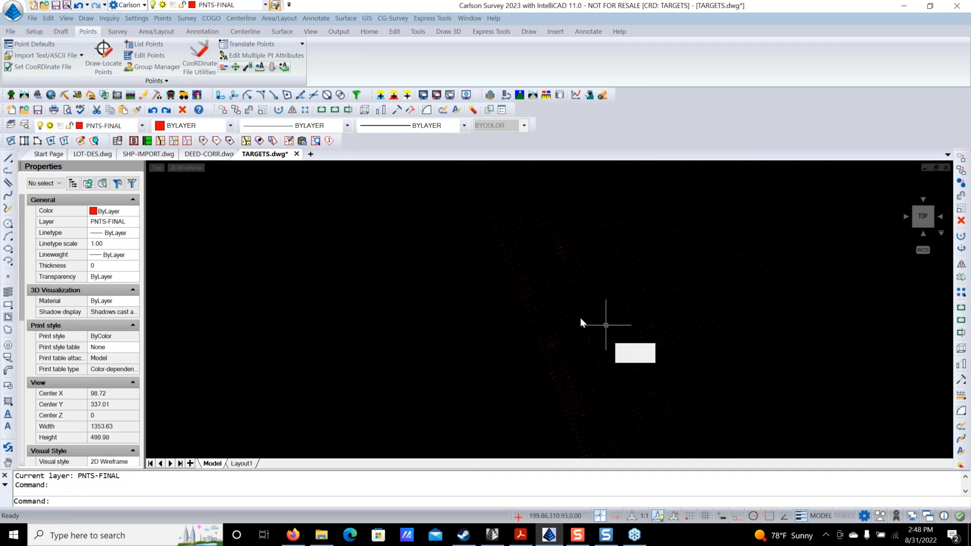
Restore the layers hidden by isolating the Final Grade points and view the whole site.
{"action": "left_click", "coordinate": [62, 22]}
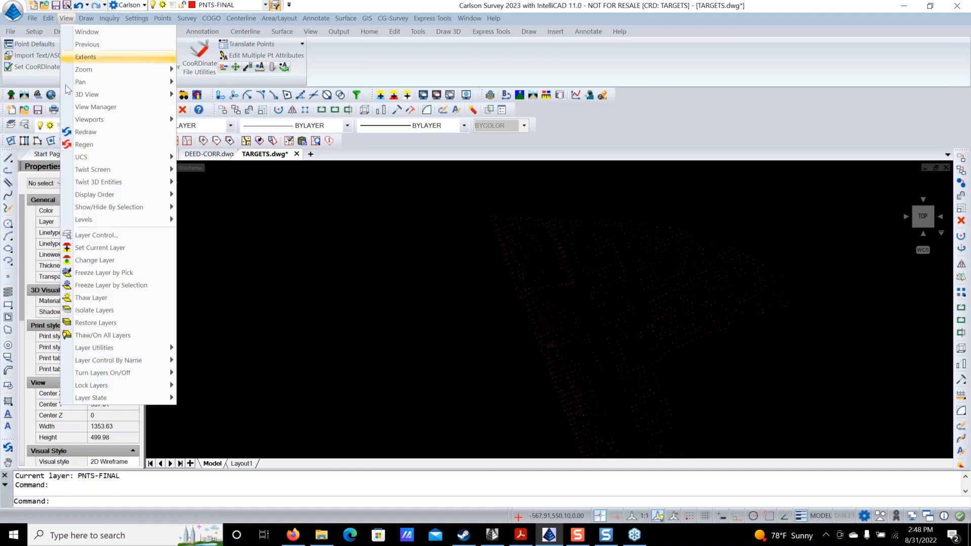
{"action": "left_click", "coordinate": [119, 325]}
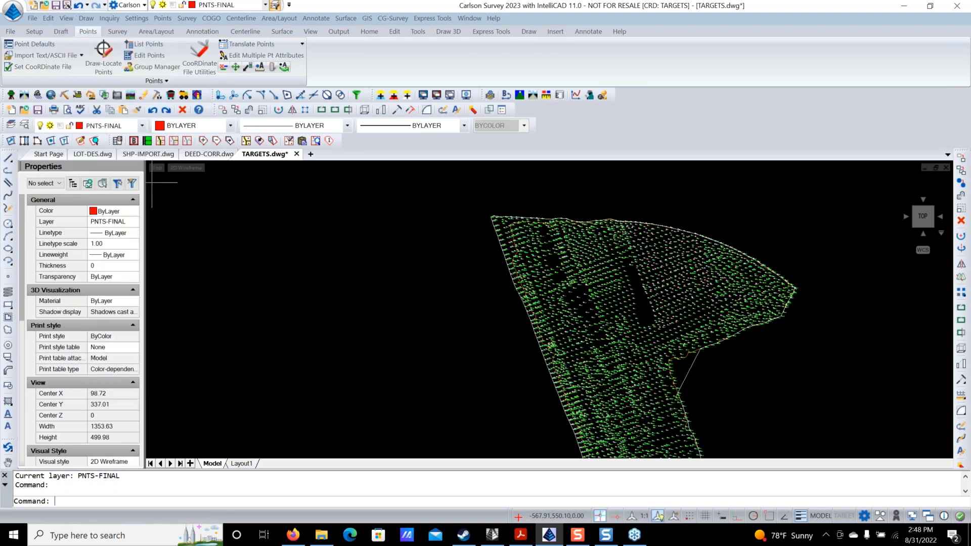
{"action": "scroll", "coordinate": [694, 303], "scroll_direction": "up", "scroll_amount": 3}
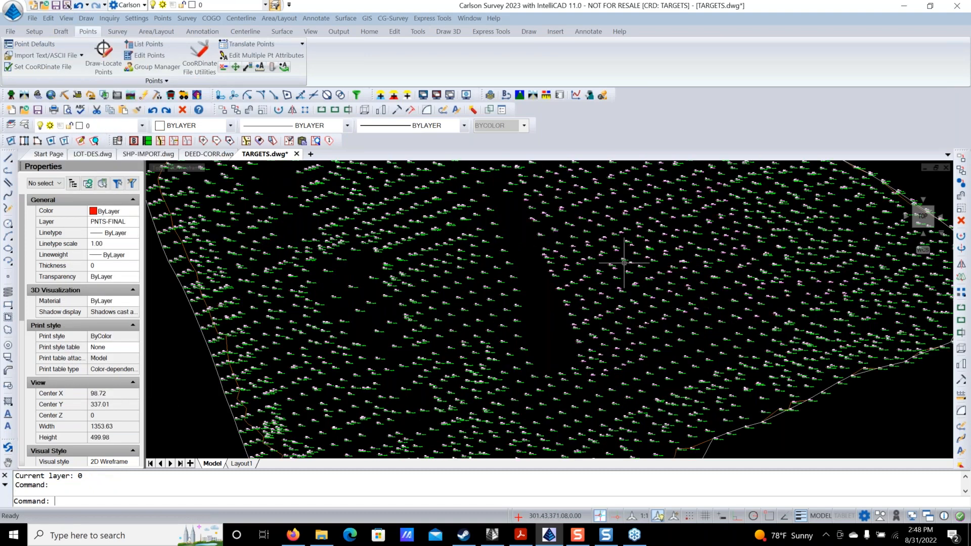
{"action": "scroll", "coordinate": [611, 294], "scroll_direction": "down", "scroll_amount": 5}
{"action": "scroll", "coordinate": [610, 295], "scroll_direction": "up", "scroll_amount": 2}
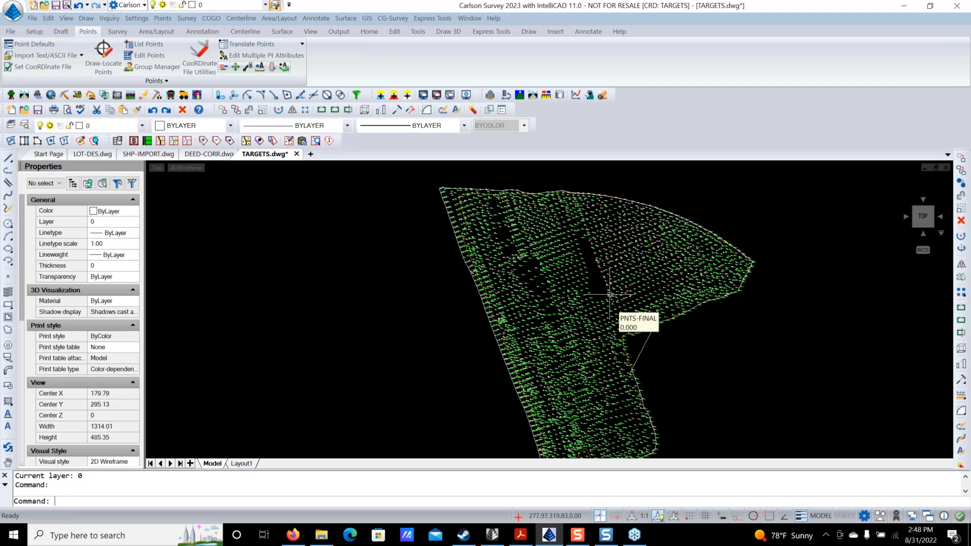
{"action": "scroll", "coordinate": [627, 304], "scroll_direction": "up", "scroll_amount": 1}
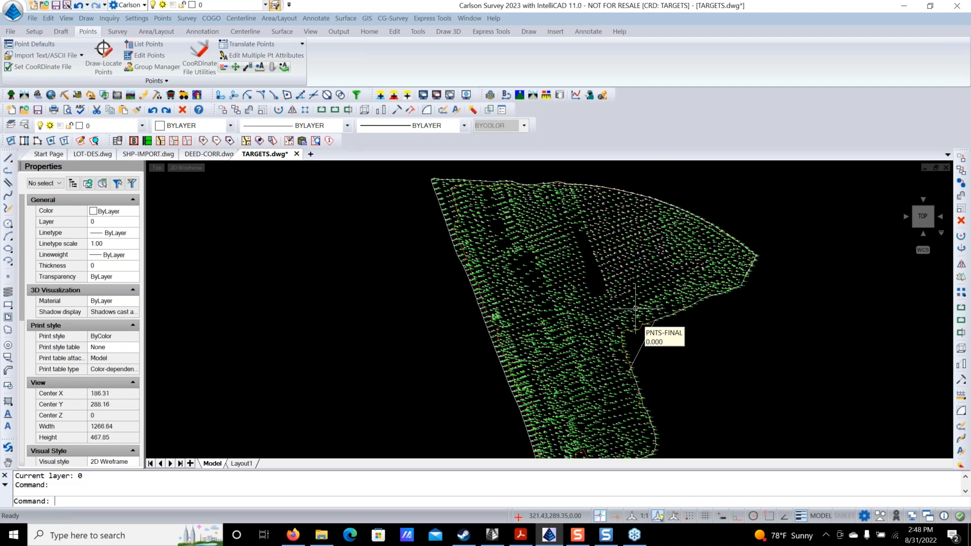
{"action": "middle_click_drag", "start_coordinate": [636, 308], "coordinate": [607, 312]}
{"action": "scroll", "coordinate": [602, 313], "scroll_direction": "down", "scroll_amount": 2}
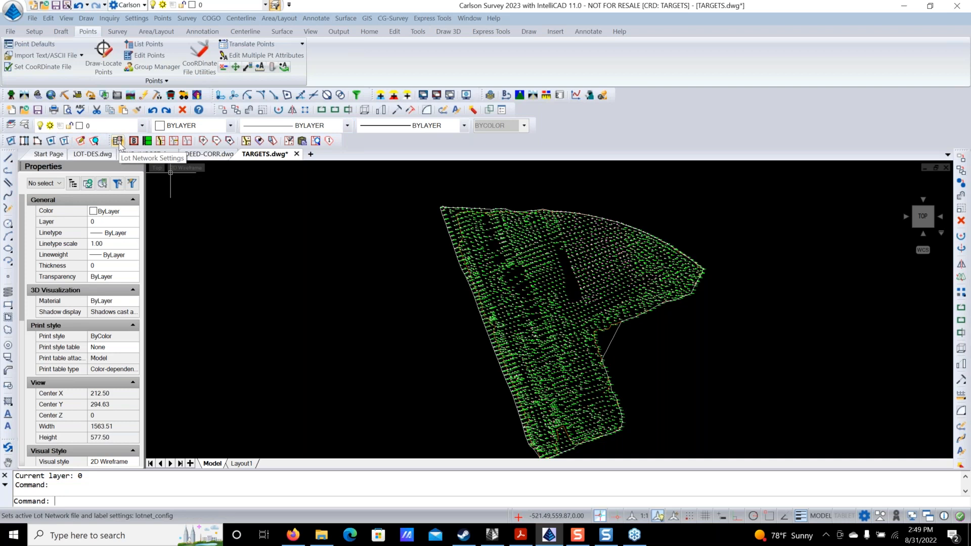
Check the existing-surface layer assignments in Define Layer Surface/Material/Subgrade and close it without changes.
{"action": "left_click", "coordinate": [490, 95]}
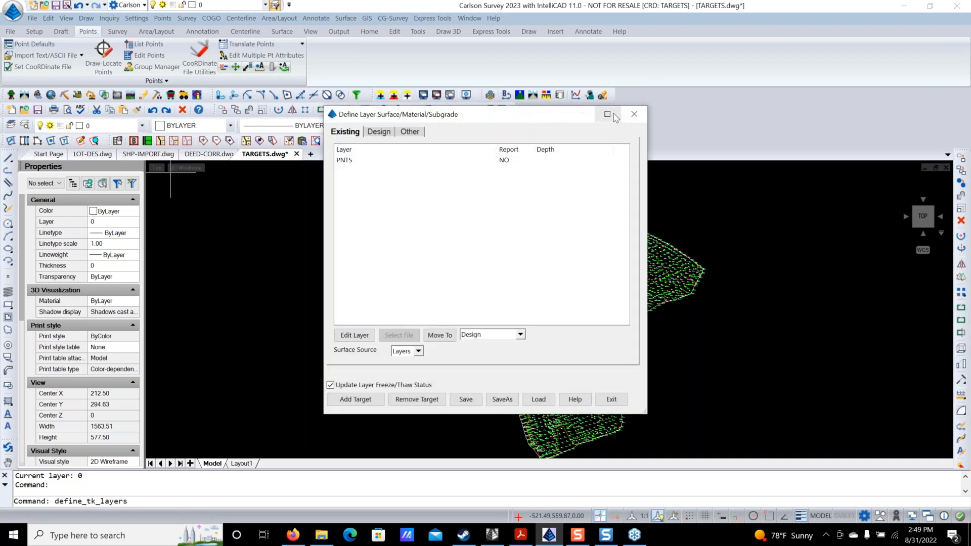
{"action": "left_click", "coordinate": [635, 115]}
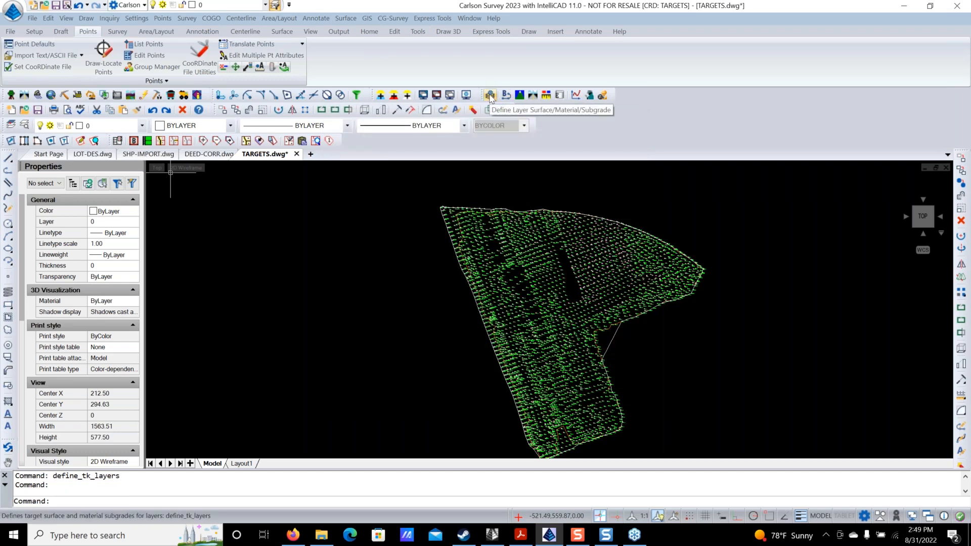
Switch to the Civil command set and review the Other and Design layer assignments in Define Layer Surface/Material/Subgrade.
{"action": "left_click", "coordinate": [23, 95]}
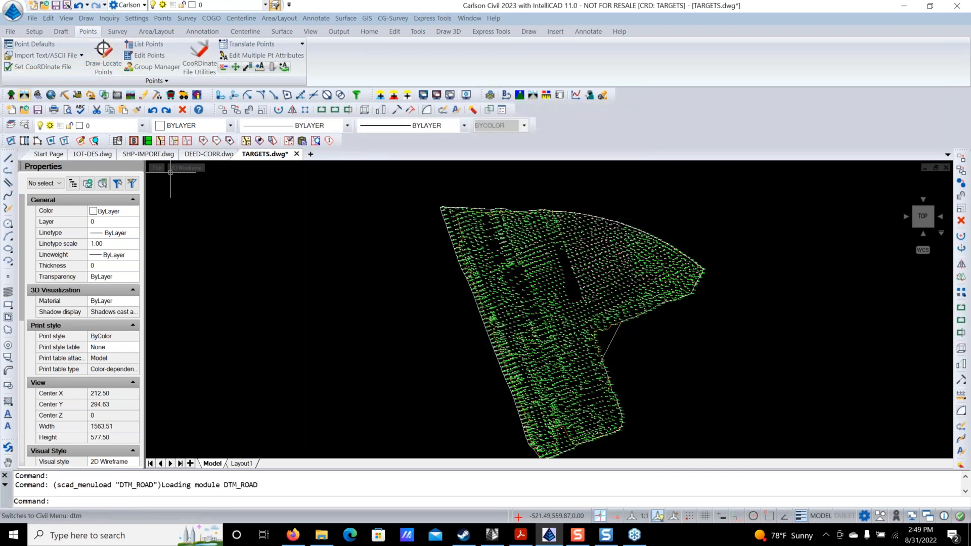
{"action": "left_click", "coordinate": [245, 19]}
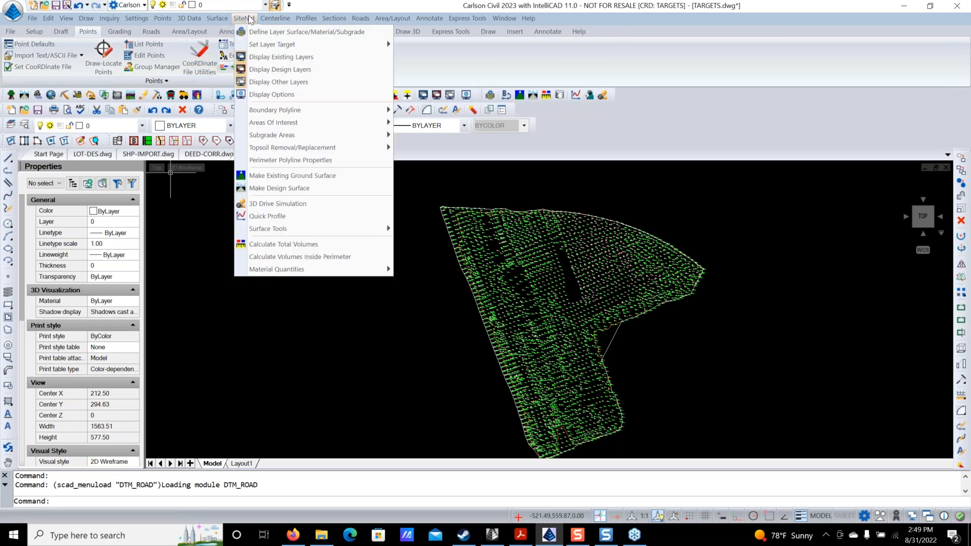
{"action": "left_click", "coordinate": [296, 33]}
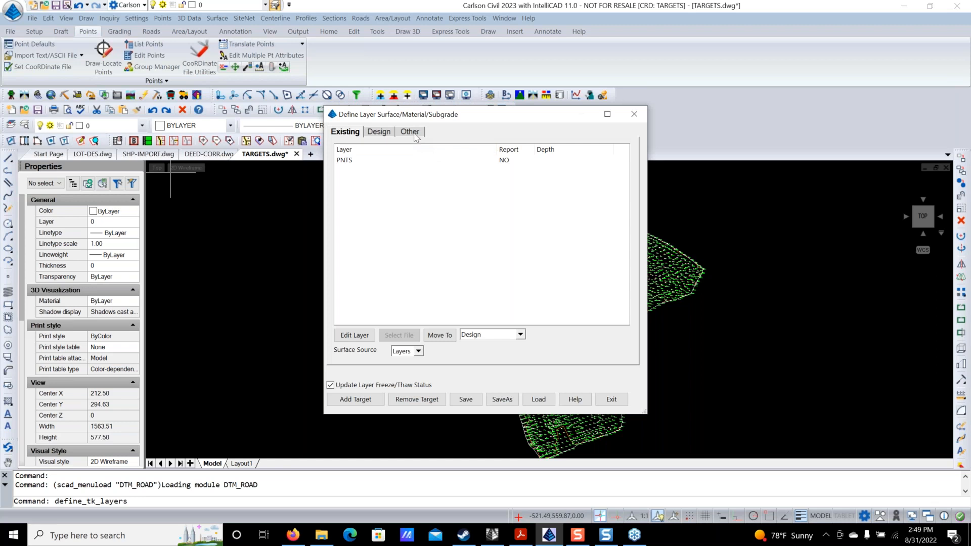
{"action": "left_click", "coordinate": [410, 132]}
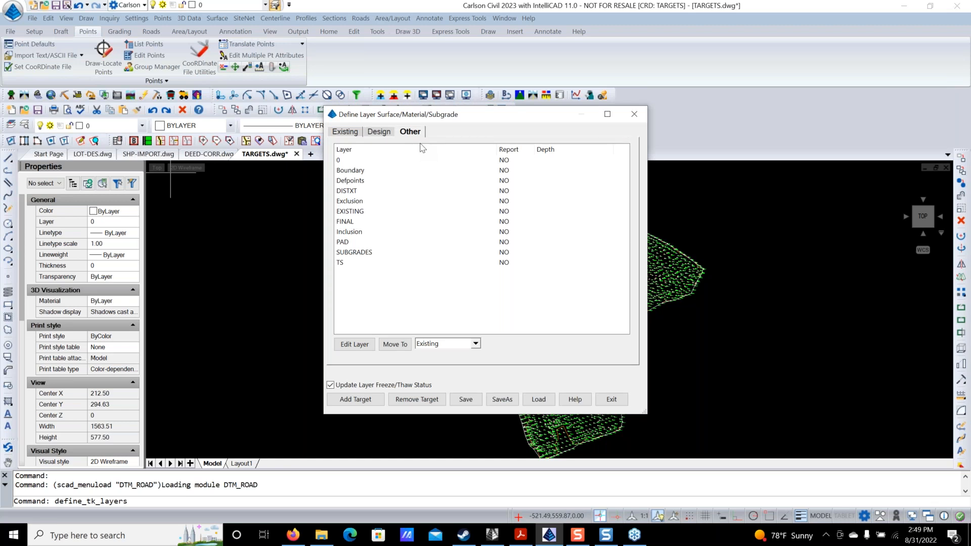
{"action": "left_click", "coordinate": [381, 132]}
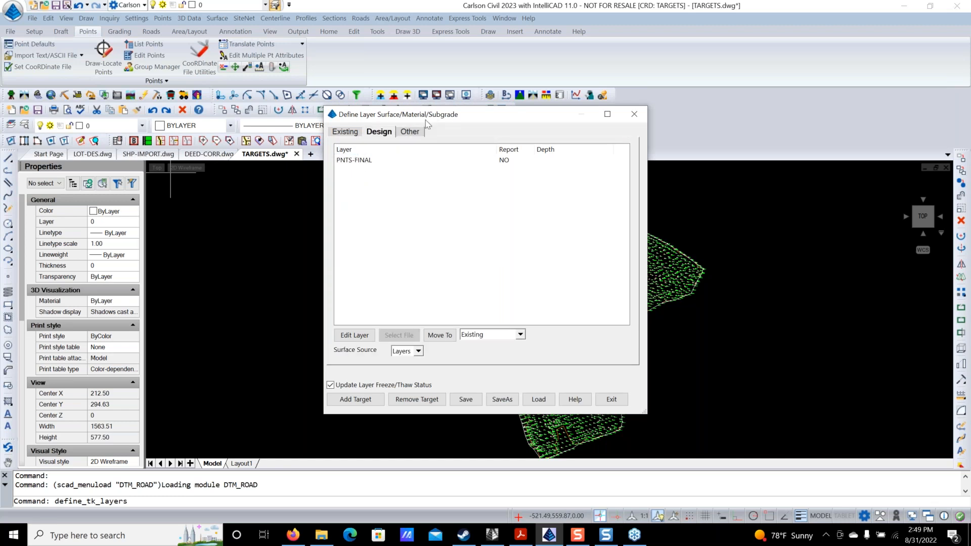
Reassign the PNTS-FINAL layer from the Design target to Other.
{"action": "left_click", "coordinate": [362, 162]}
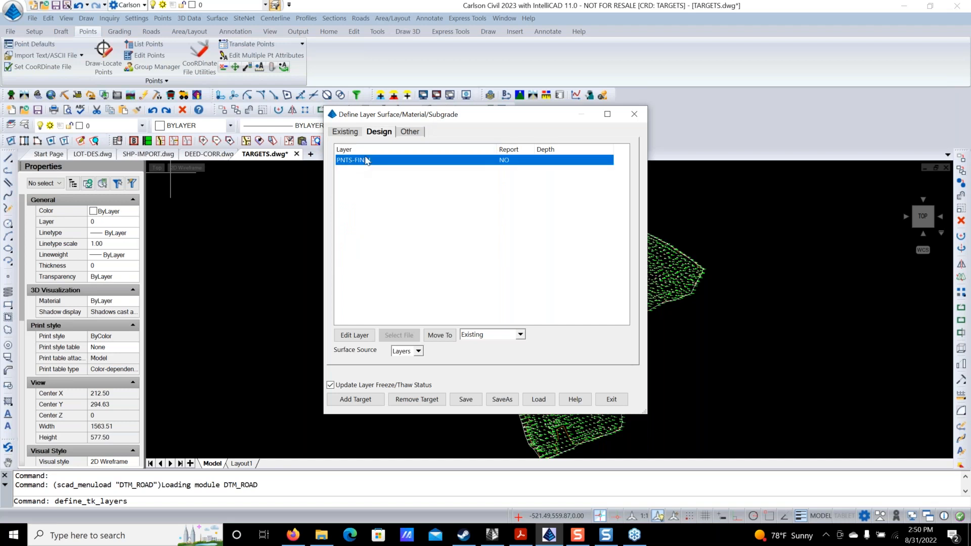
{"action": "left_click", "coordinate": [484, 336]}
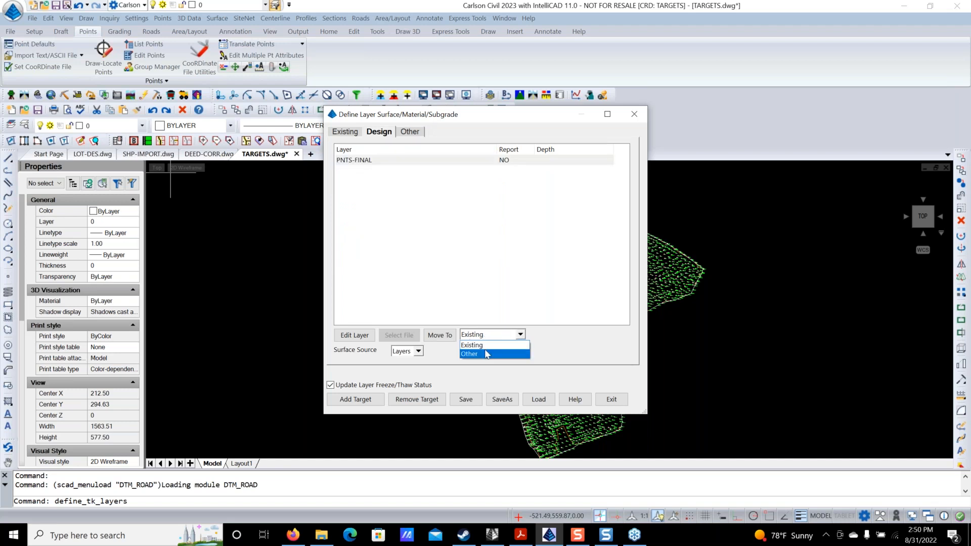
{"action": "left_click", "coordinate": [484, 349]}
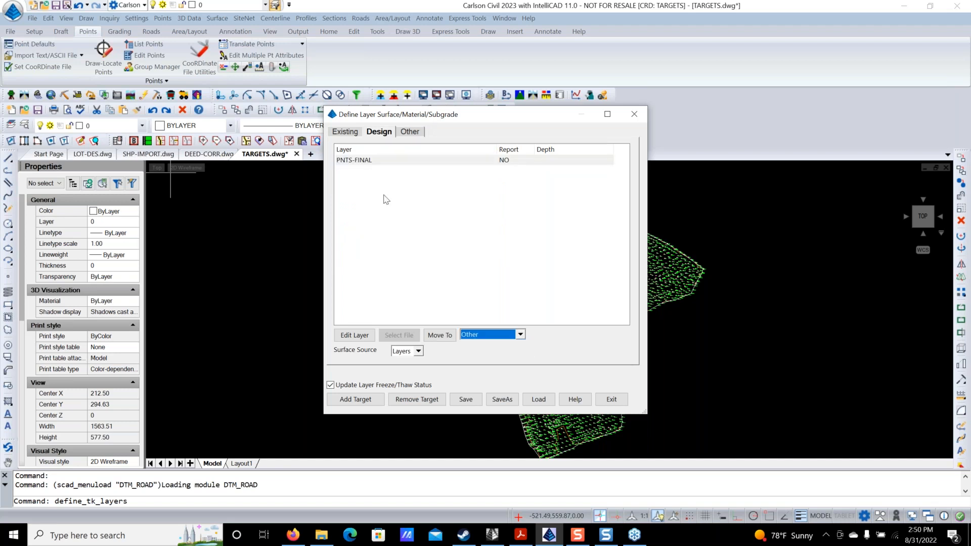
{"action": "left_click", "coordinate": [382, 163]}
{"action": "left_click", "coordinate": [456, 335]}
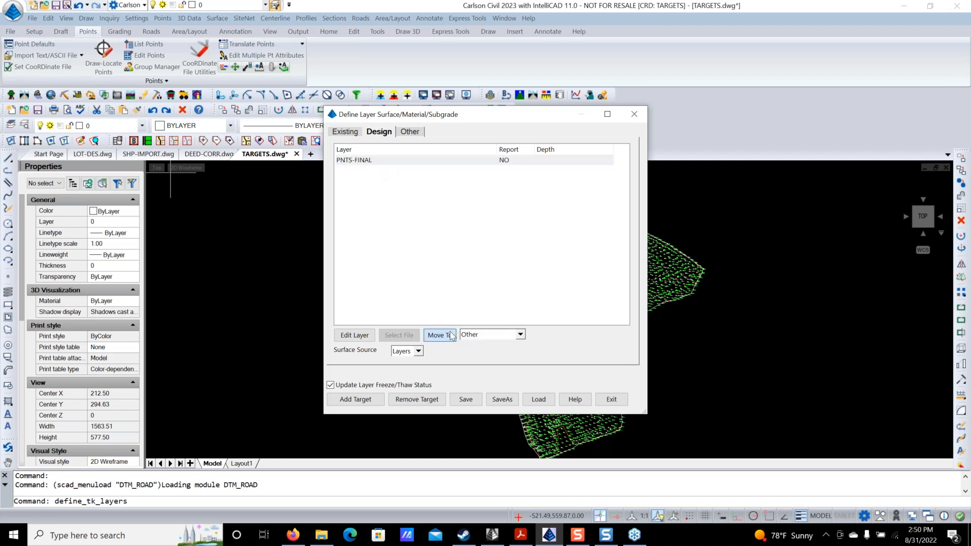
Move the PNTS-FINAL layer from Other back to the Design target and check the Design layer list.
{"action": "left_click", "coordinate": [410, 131]}
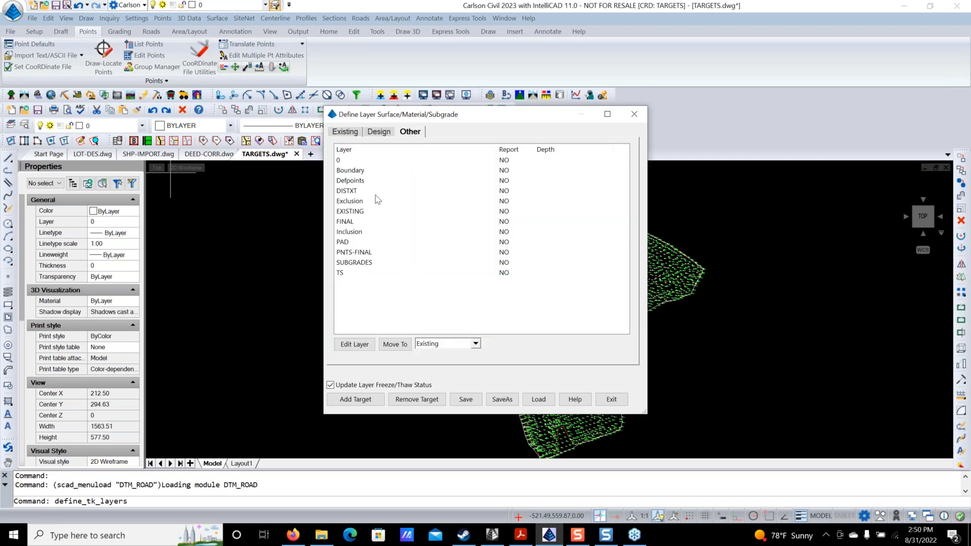
{"action": "left_click", "coordinate": [368, 253]}
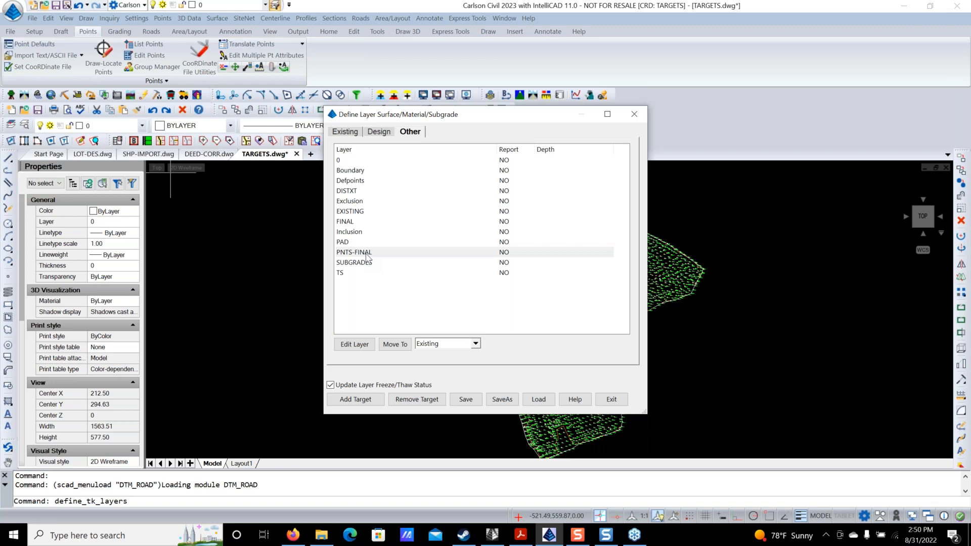
{"action": "left_click", "coordinate": [476, 343]}
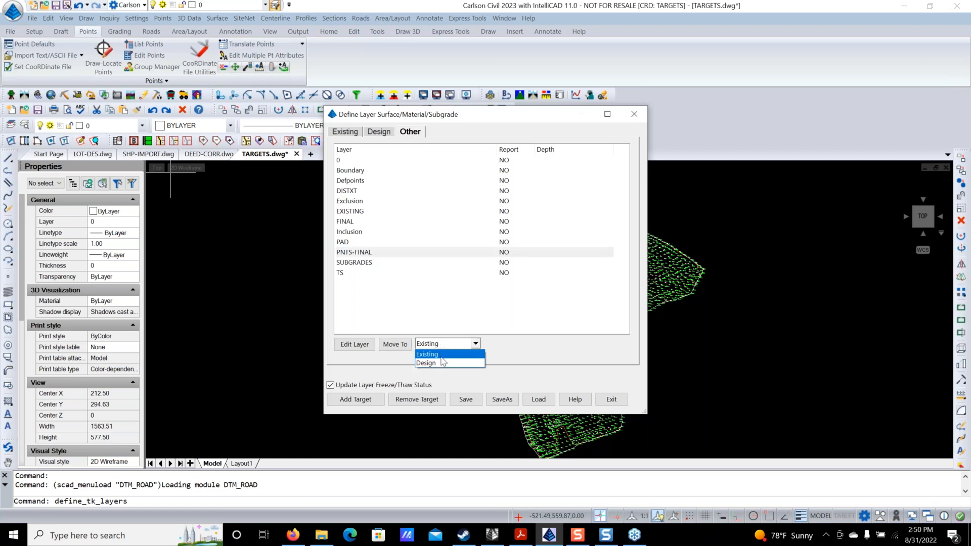
{"action": "left_click", "coordinate": [438, 363]}
{"action": "left_click", "coordinate": [395, 344]}
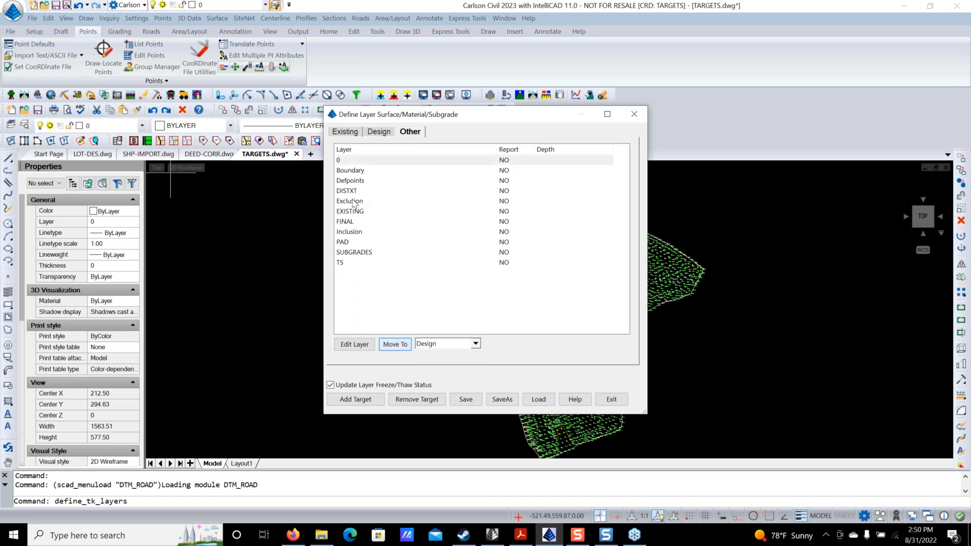
{"action": "left_click", "coordinate": [378, 133]}
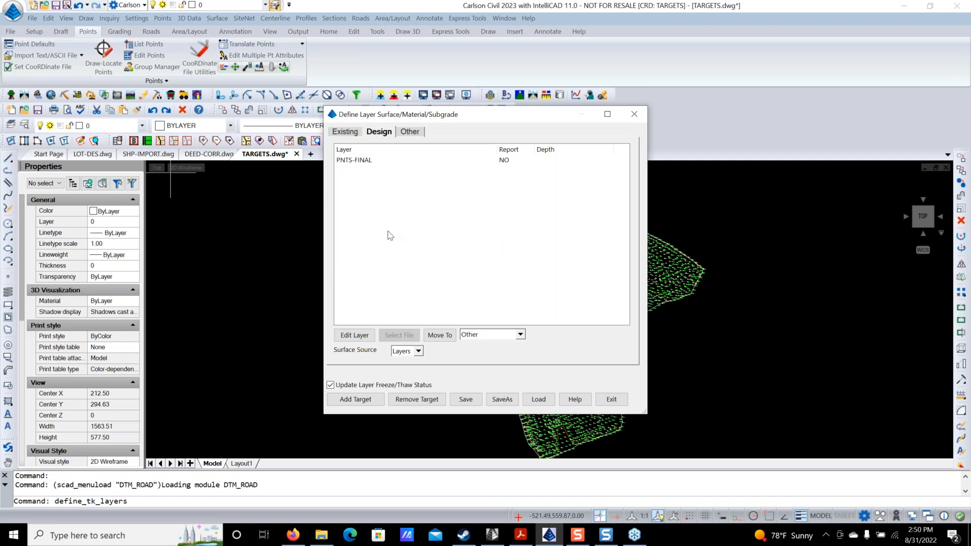
Check the Existing layer list, save the layer definitions and exit Define Layer Surface/Material/Subgrade.
{"action": "left_click", "coordinate": [354, 133]}
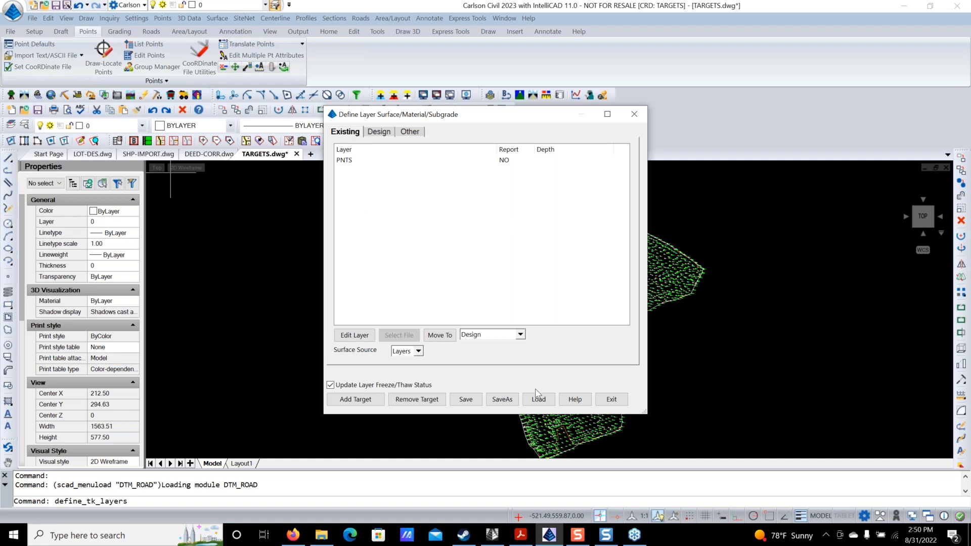
{"action": "left_click", "coordinate": [465, 399]}
{"action": "left_click", "coordinate": [611, 400]}
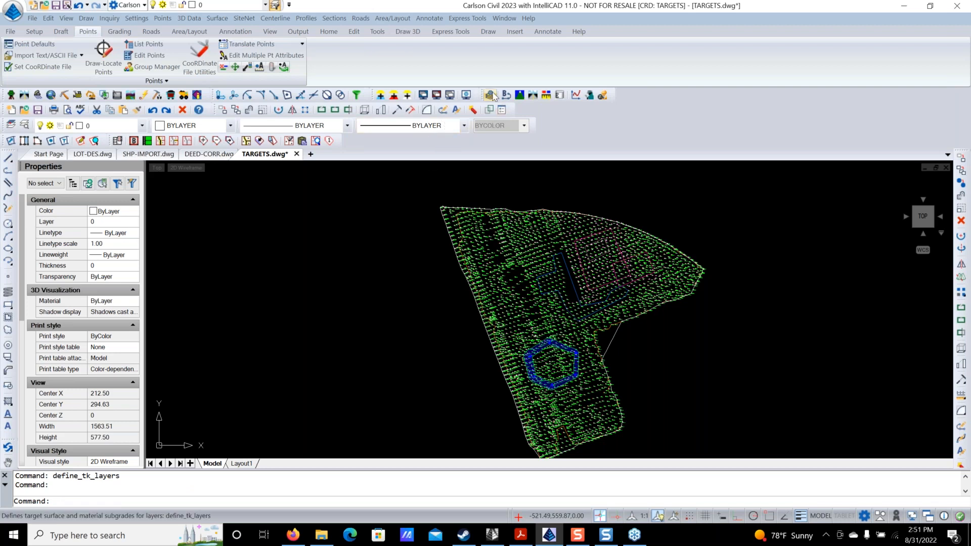
Clear the existing boundaries and set the site's outer perimeter polyline as the boundary polyline.
{"action": "left_click", "coordinate": [506, 96]}
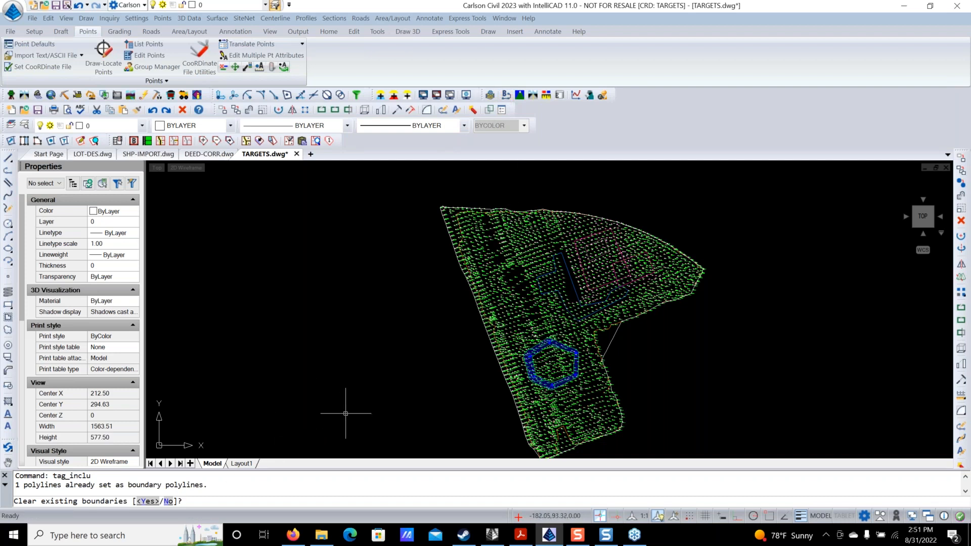
{"action": "key", "text": "Return"}
{"action": "left_click", "coordinate": [613, 340]}
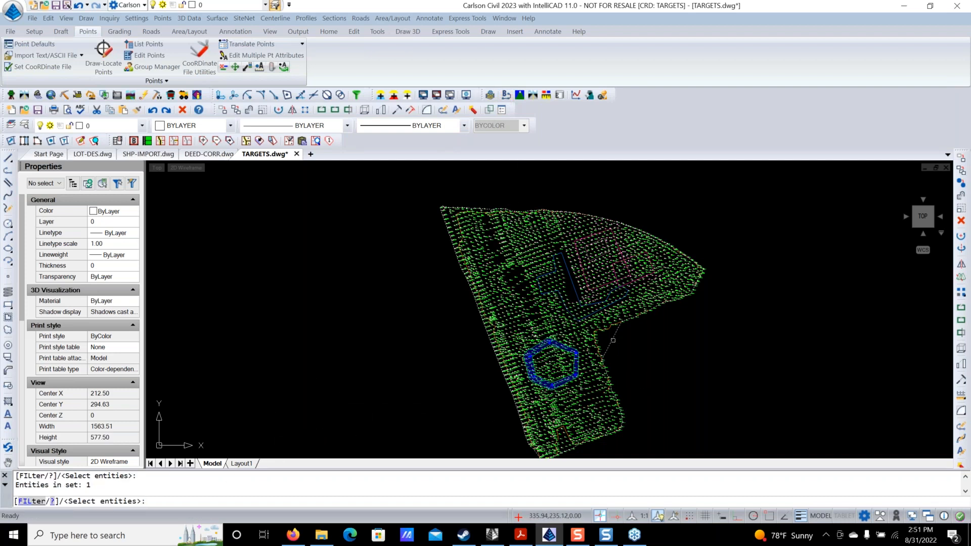
{"action": "key", "text": "Return"}
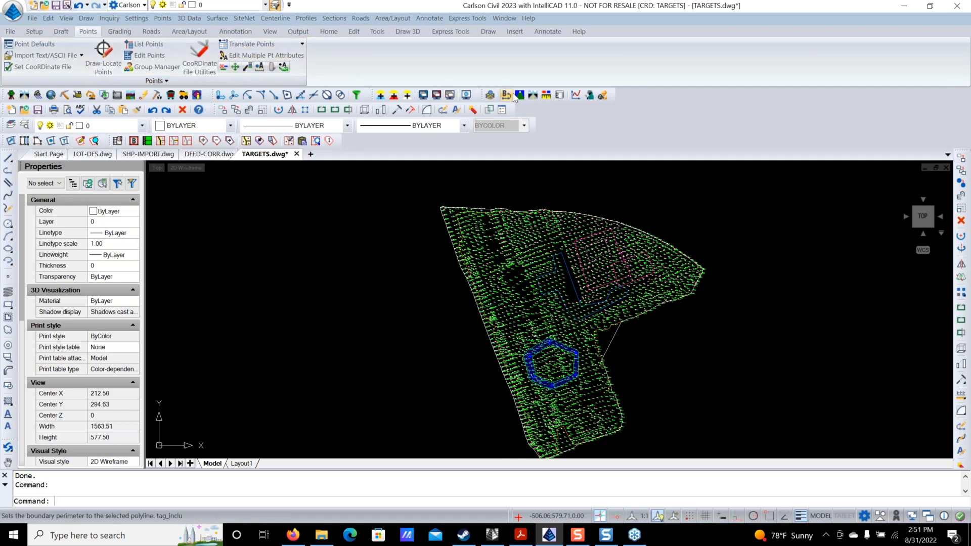
Calculate the total volumes between the existing and PAD surfaces with metric report units, and close the Volumes Report.
{"action": "left_click", "coordinate": [519, 95]}
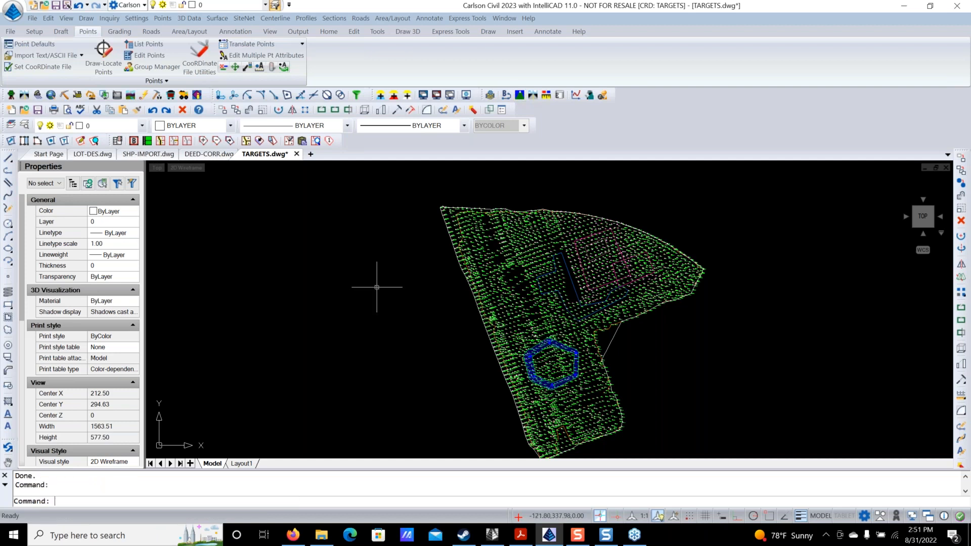
{"action": "left_click", "coordinate": [533, 96]}
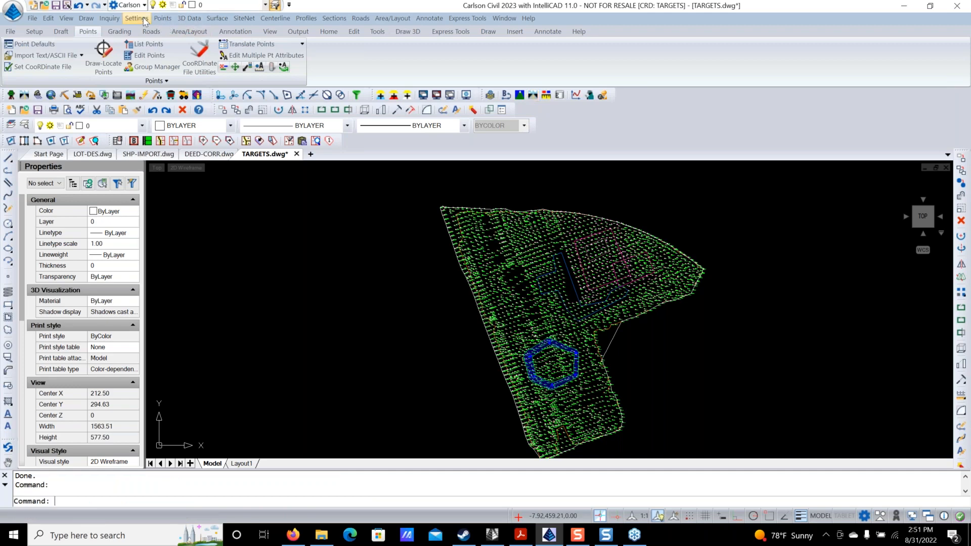
{"action": "left_click", "coordinate": [144, 19]}
{"action": "left_click", "coordinate": [244, 110]}
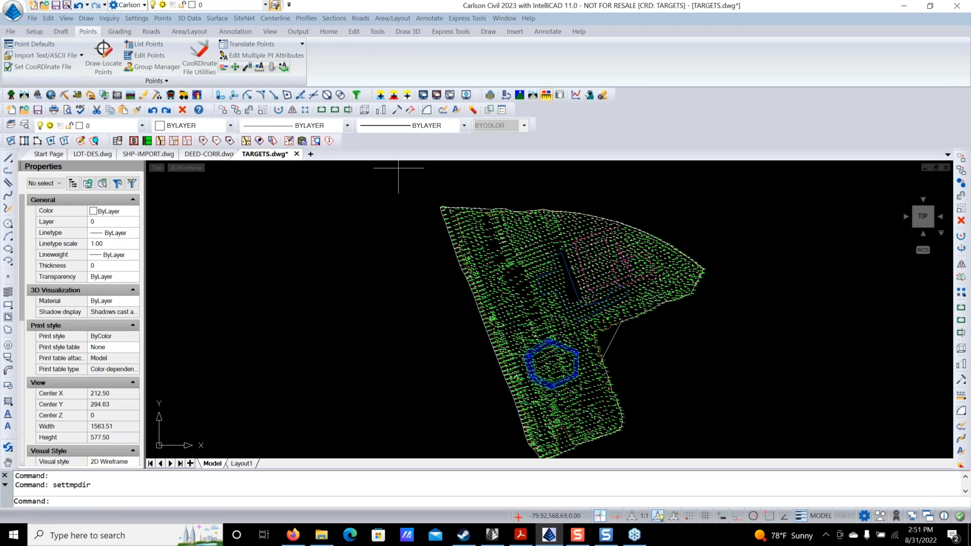
{"action": "left_click", "coordinate": [470, 259]}
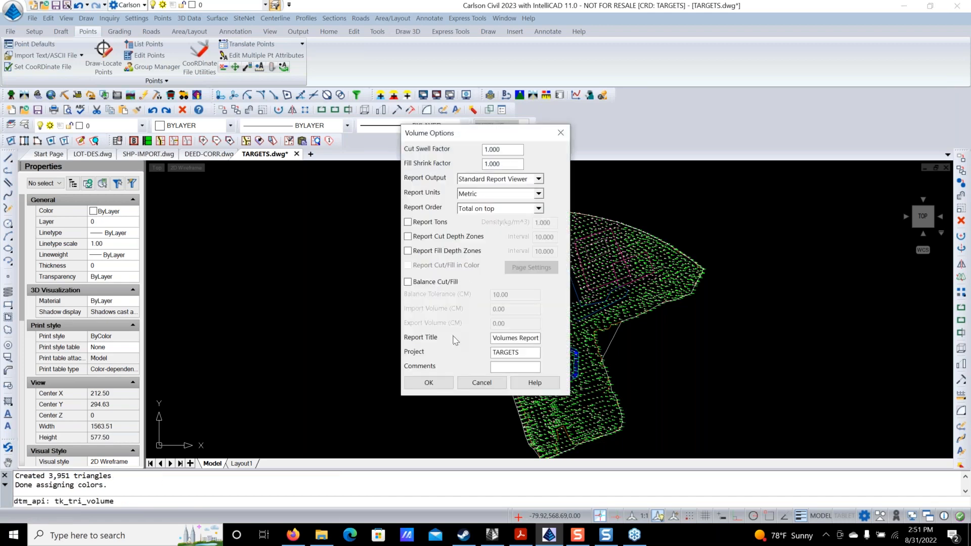
{"action": "left_click", "coordinate": [441, 383]}
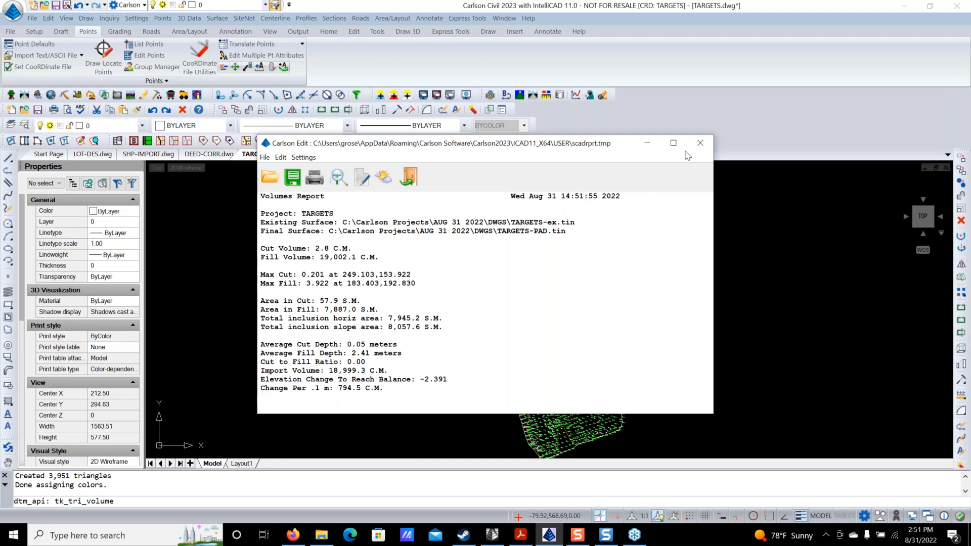
{"action": "left_click", "coordinate": [700, 143]}
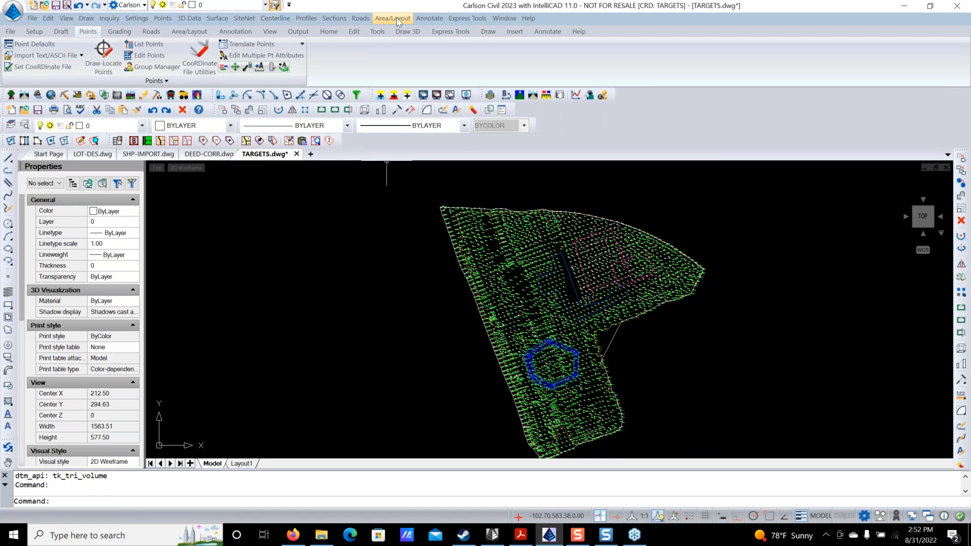
Set the active surfaces to Existing as the initial surface and Design as the final surface.
{"action": "left_click", "coordinate": [252, 19]}
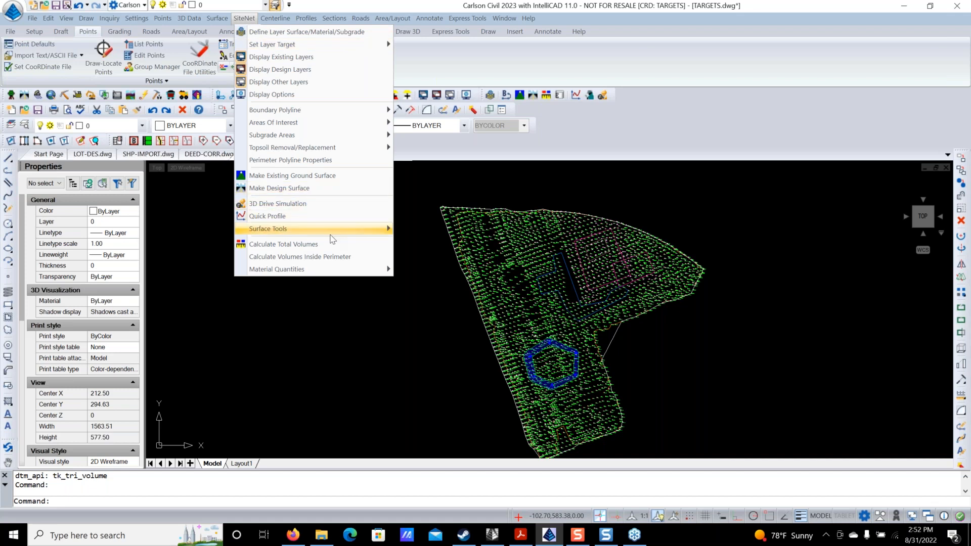
{"action": "mouse_move", "coordinate": [329, 228]}
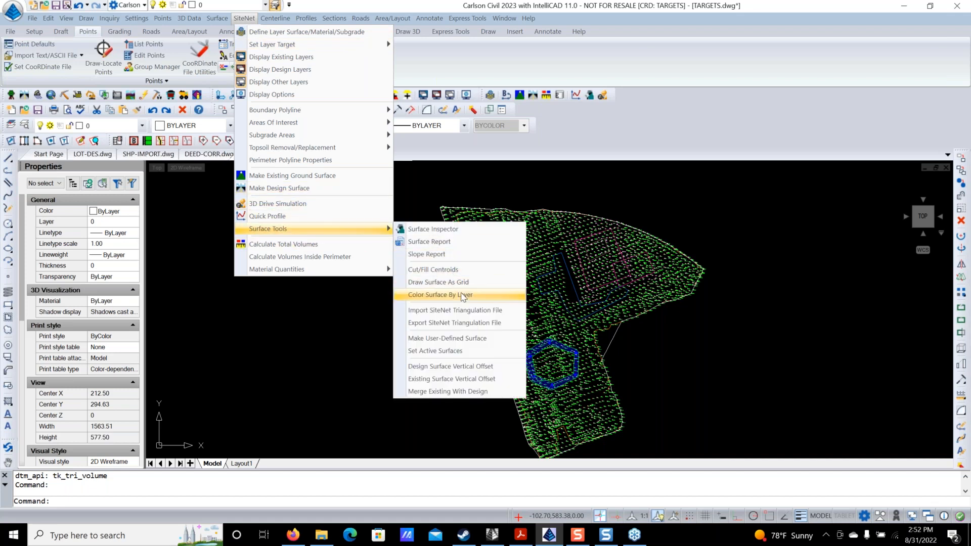
{"action": "left_click", "coordinate": [457, 350]}
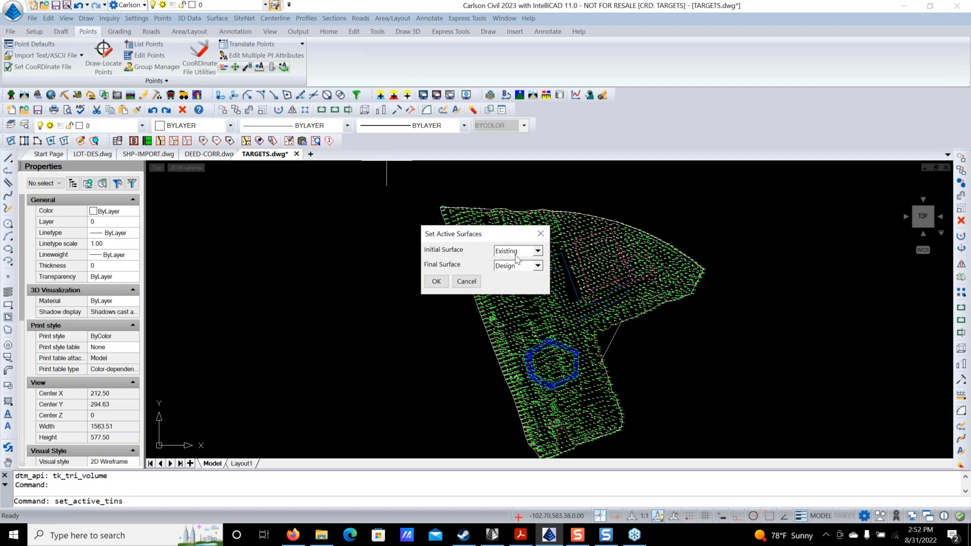
{"action": "left_click", "coordinate": [436, 281]}
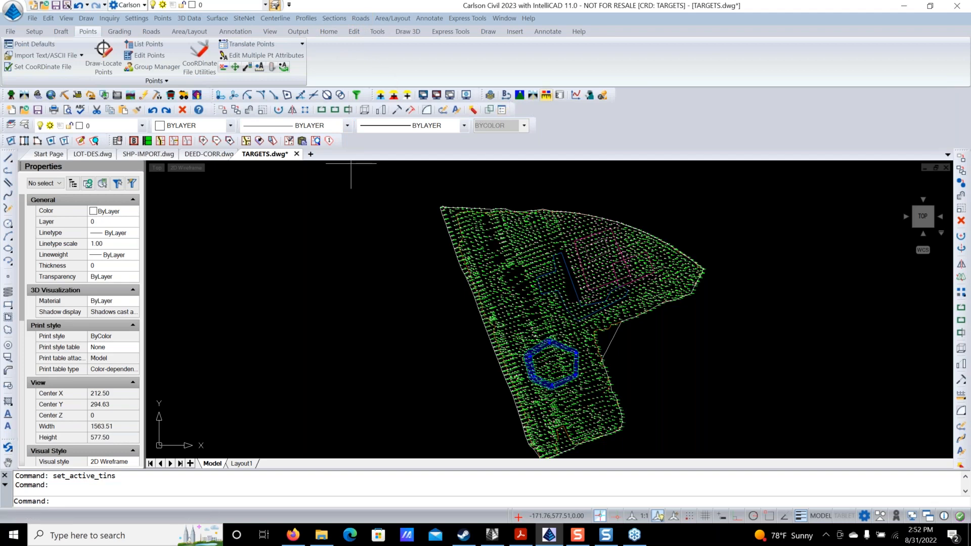
Run tin_volume with metric units and the Standard Report Viewer, review the cut and fill volumes, and close the report.
{"action": "type", "text": "tin_volume"}
{"action": "key", "text": "Return"}
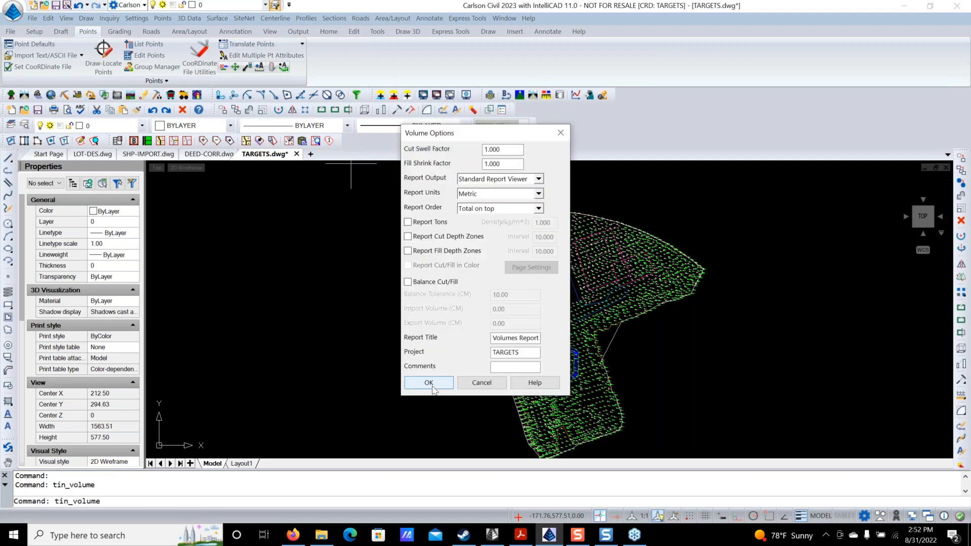
{"action": "left_click", "coordinate": [431, 389]}
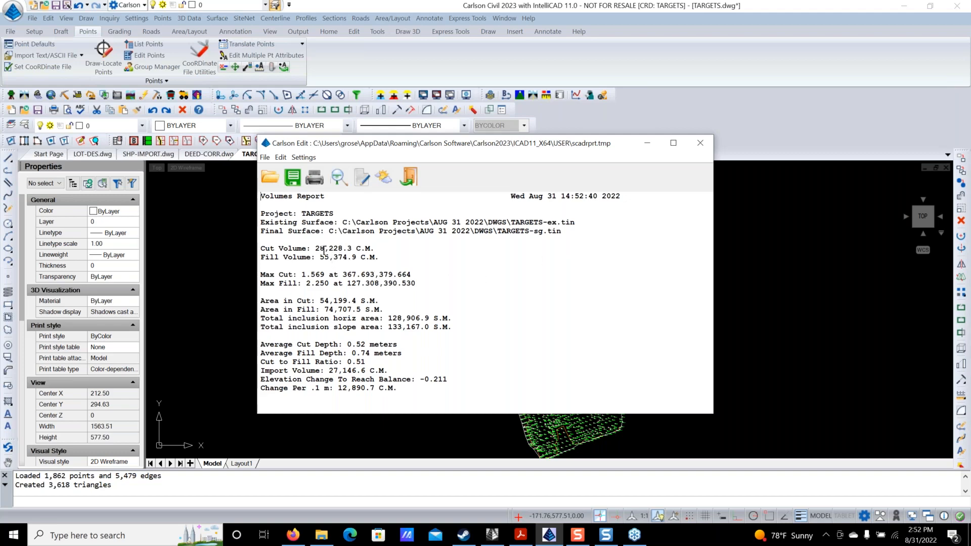
{"action": "left_click", "coordinate": [701, 143]}
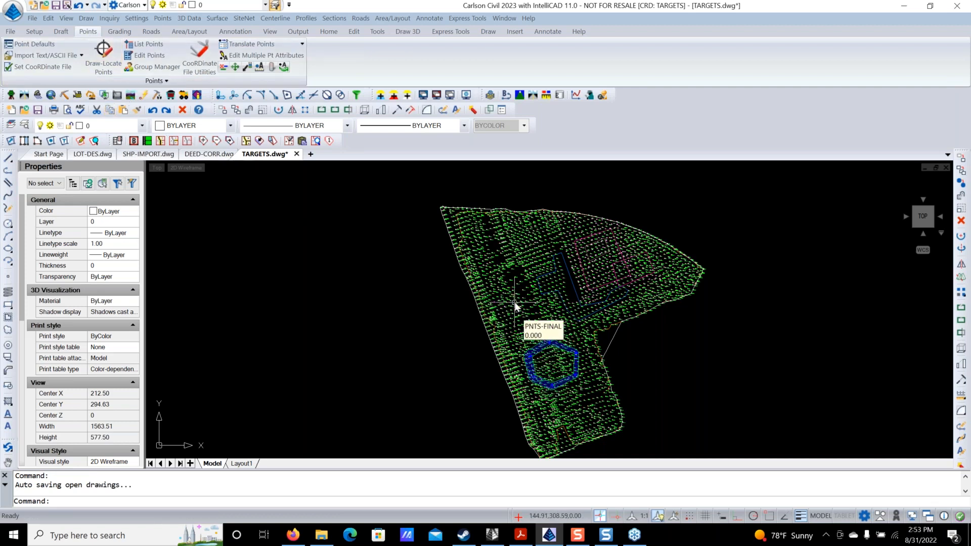
Draw a straight polyline across the site from about 19.27,373.25 to about 532.11,256.43.
{"action": "type", "text": "PL"}
{"action": "key", "text": "Return"}
{"action": "left_click", "coordinate": [450, 269]}
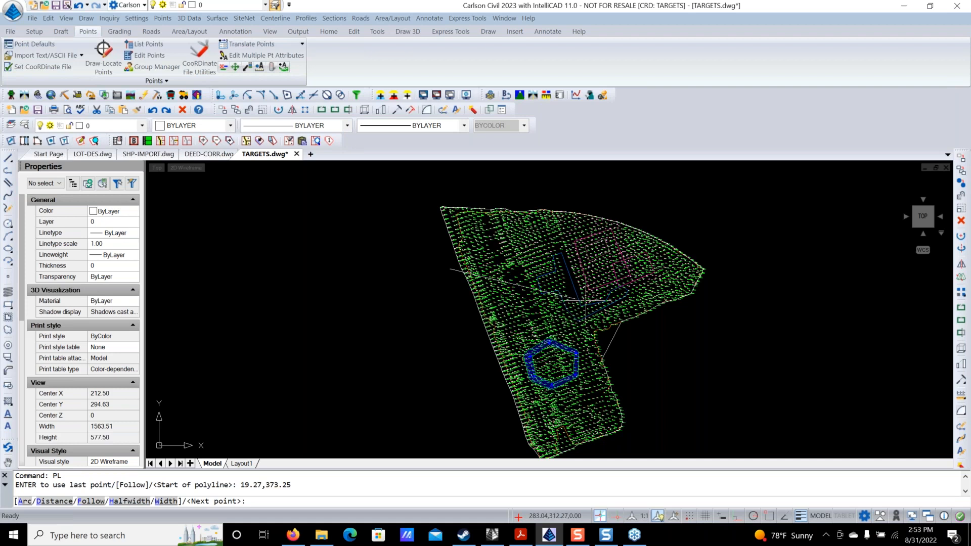
{"action": "left_click", "coordinate": [714, 329]}
{"action": "key", "text": "Return"}
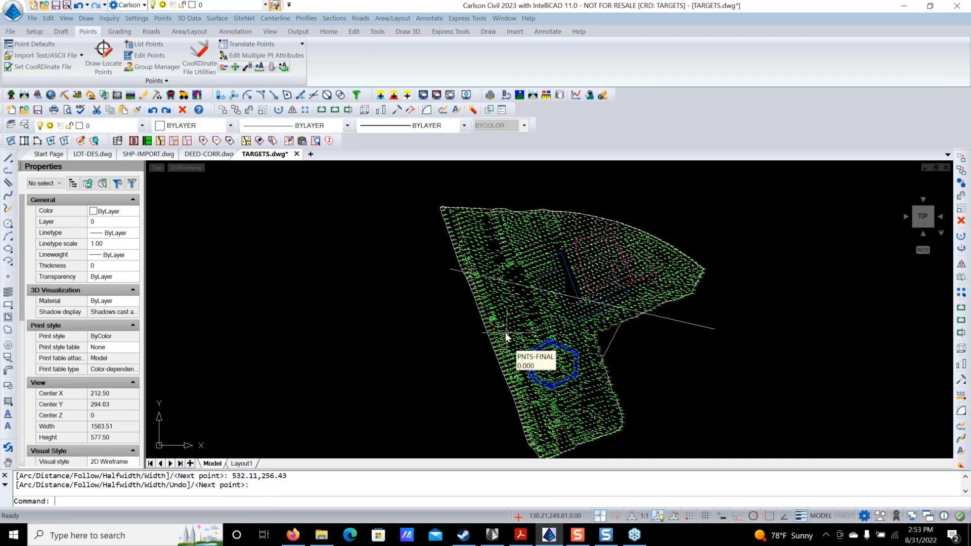
Start a Quick Profile from surface files and set TARGETS-og.tin as the first surface.
{"action": "left_click", "coordinate": [309, 19]}
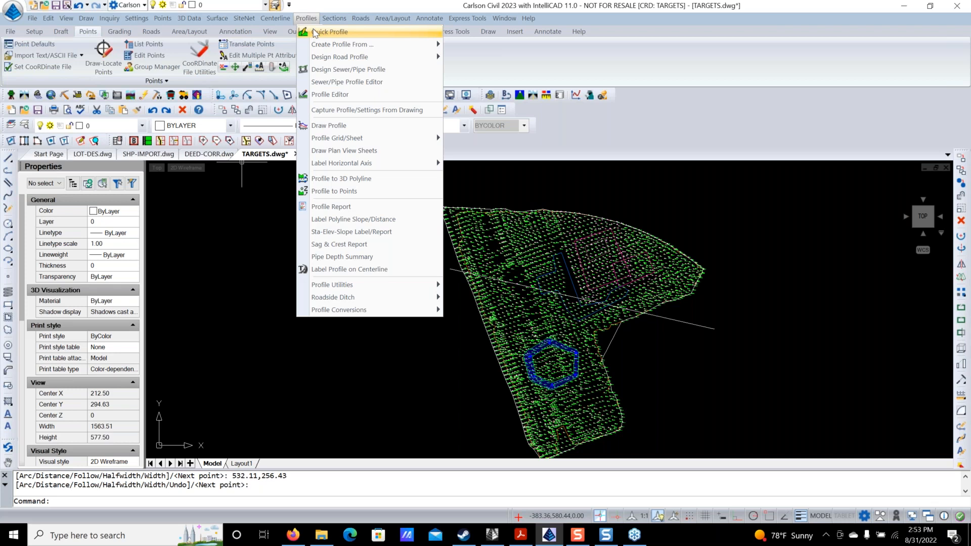
{"action": "left_click", "coordinate": [315, 33]}
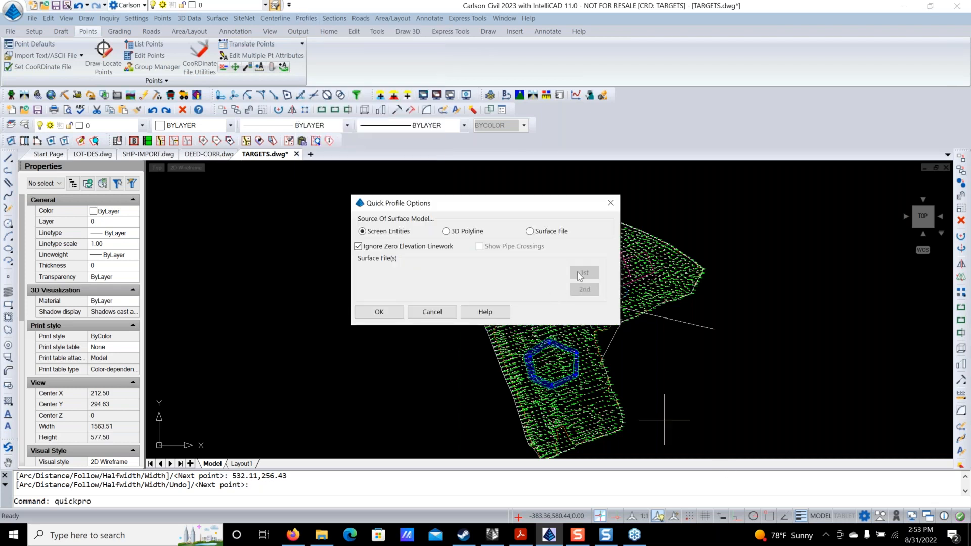
{"action": "left_click", "coordinate": [551, 233]}
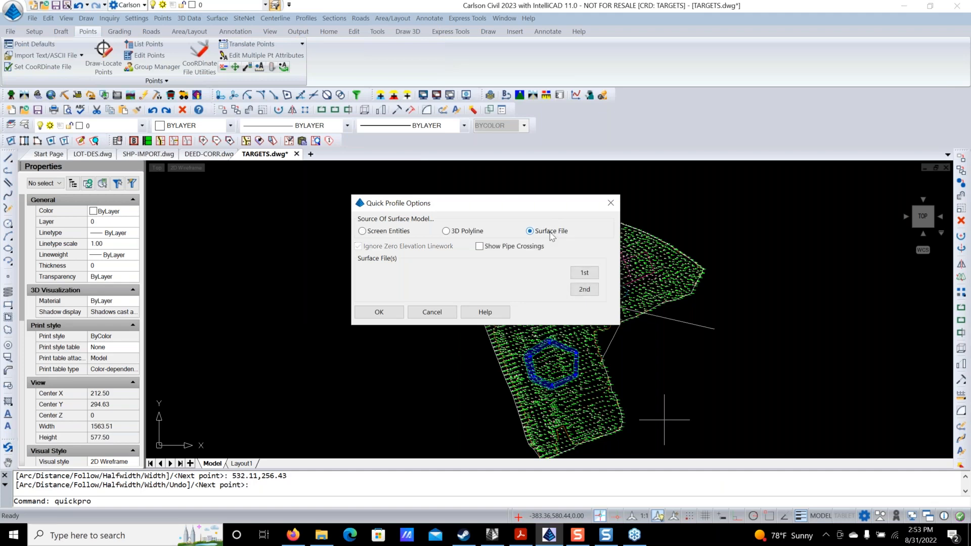
{"action": "left_click", "coordinate": [580, 272]}
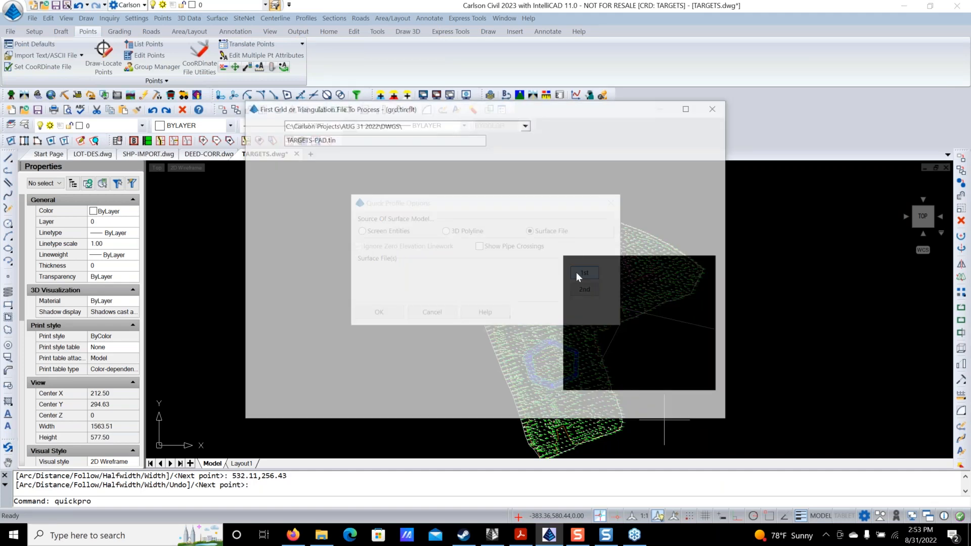
{"action": "left_click", "coordinate": [290, 203]}
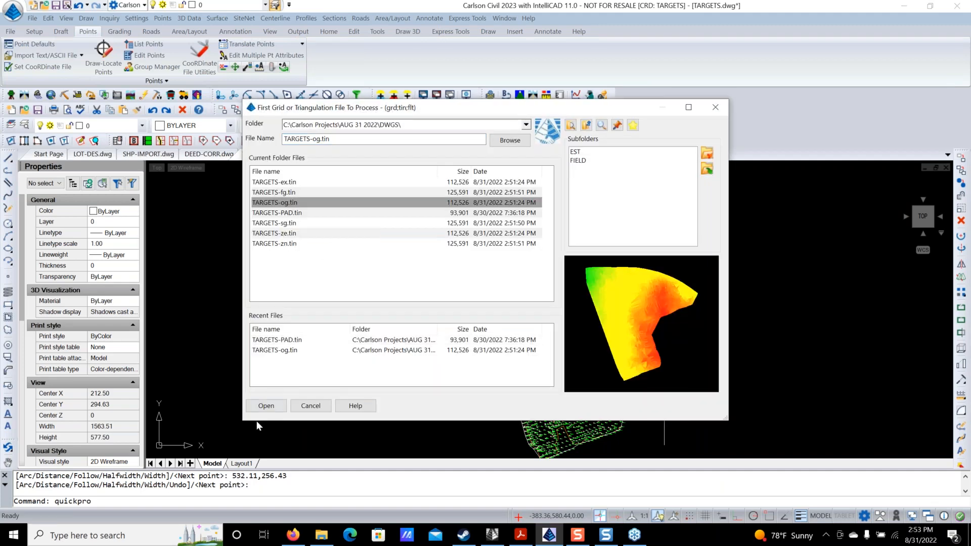
{"action": "left_click", "coordinate": [266, 406]}
Set TARGETS-ze.tin as the second surface, profile the polyline across the site, and exit the Quick Profile view.
{"action": "left_click", "coordinate": [584, 289]}
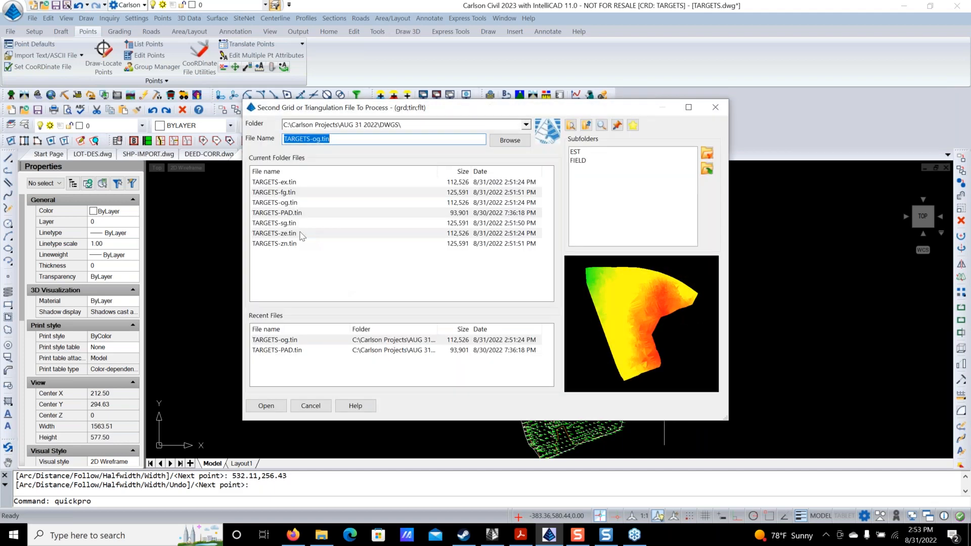
{"action": "left_click", "coordinate": [298, 234]}
{"action": "left_click", "coordinate": [266, 406]}
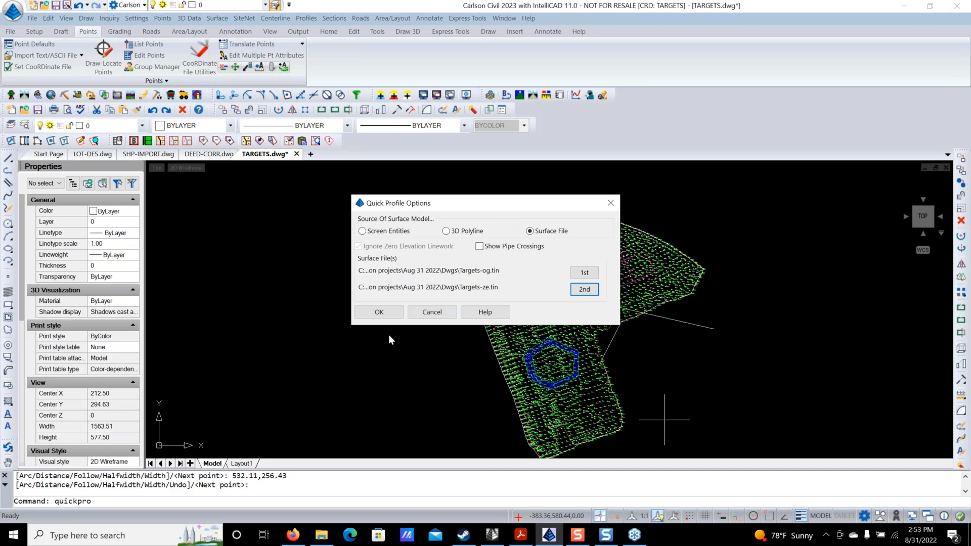
{"action": "left_click", "coordinate": [392, 311]}
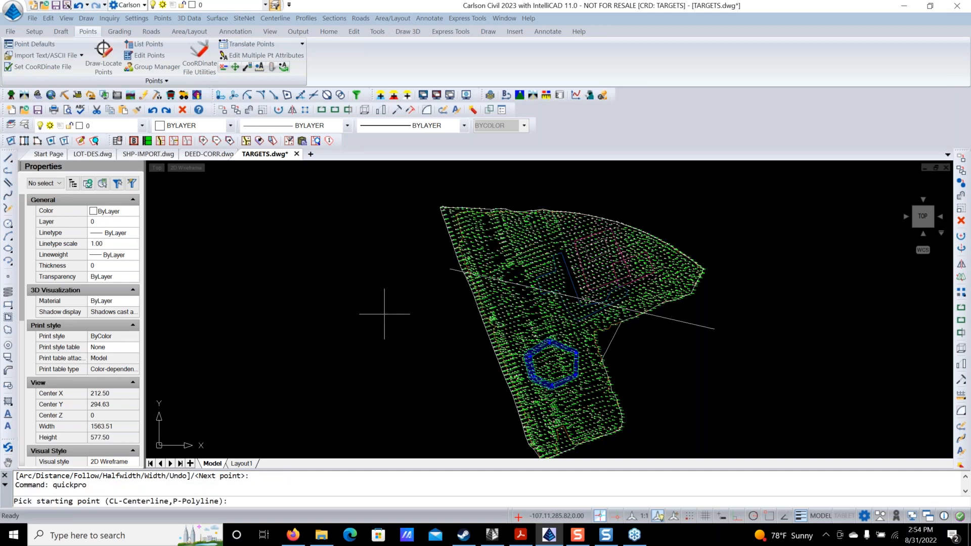
{"action": "type", "text": "P"}
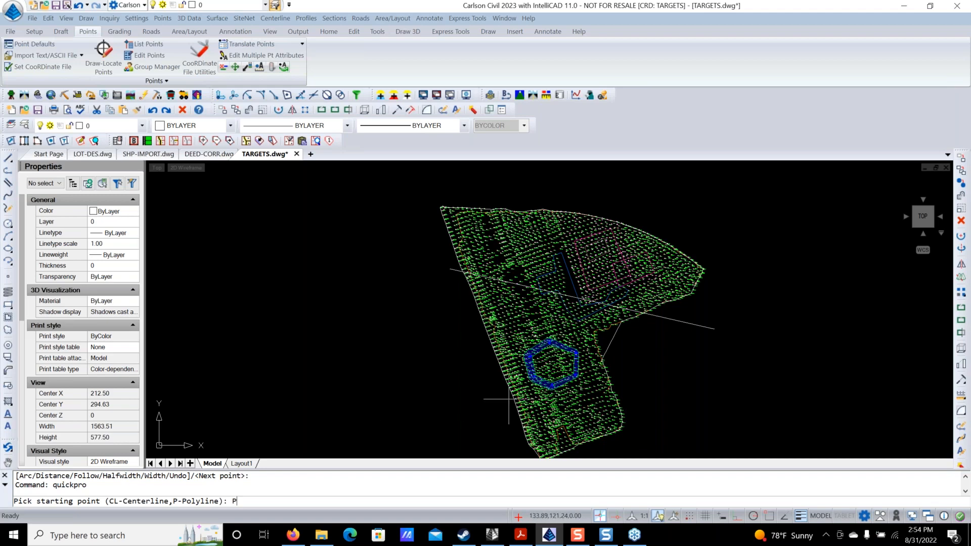
{"action": "key", "text": "Return"}
{"action": "left_click", "coordinate": [679, 324]}
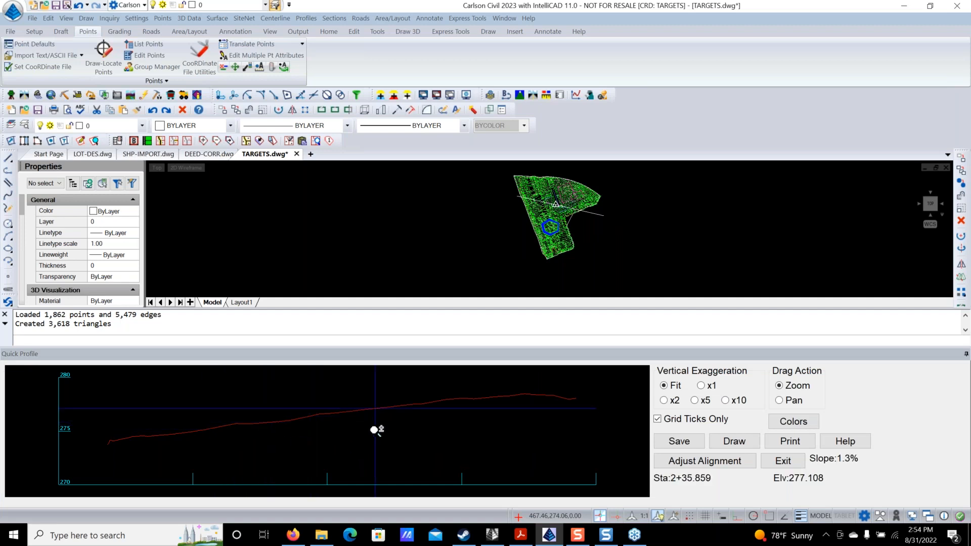
{"action": "scroll", "coordinate": [309, 434], "scroll_direction": "up", "scroll_amount": 2}
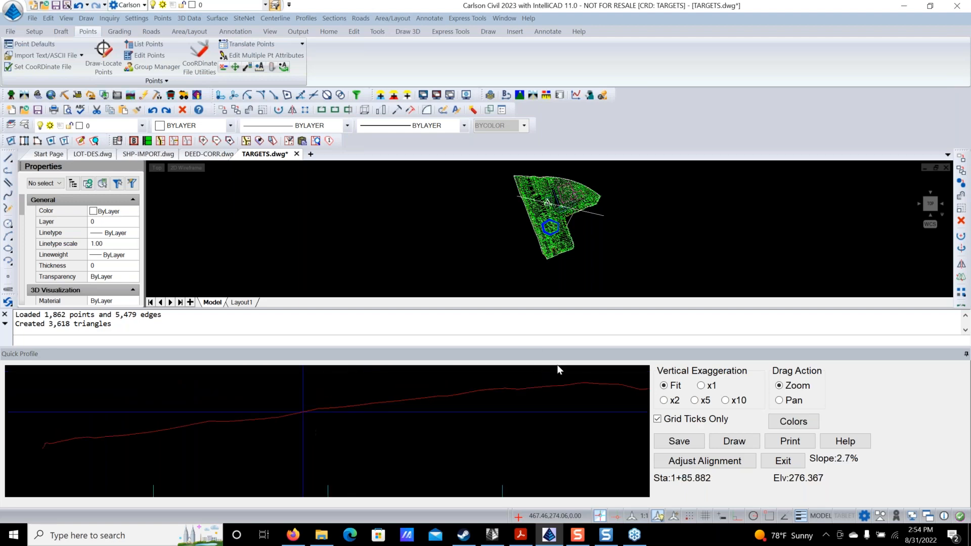
{"action": "left_click", "coordinate": [783, 460]}
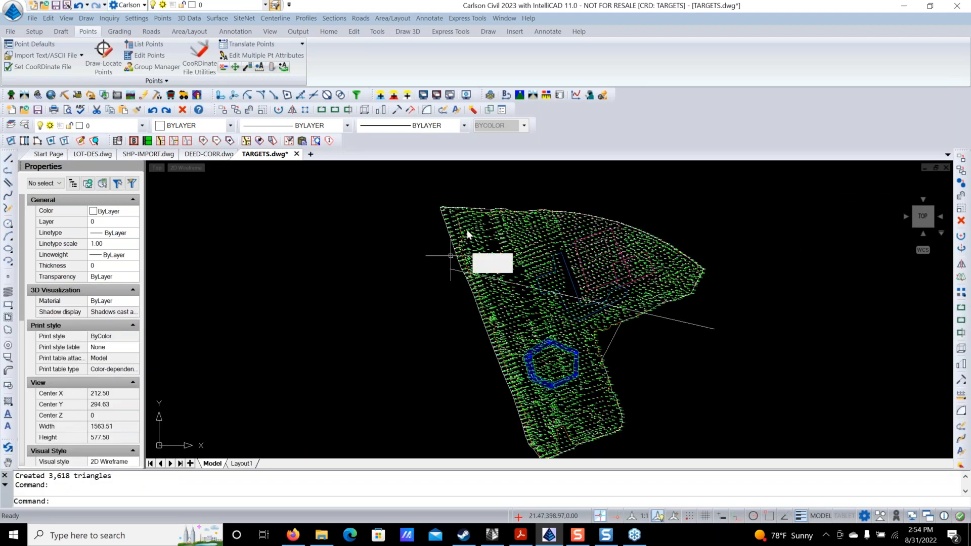
Run Quick Profile again with TARGETS-fg.tin as the second surface and profile the polyline across the site.
{"action": "key", "text": "Return"}
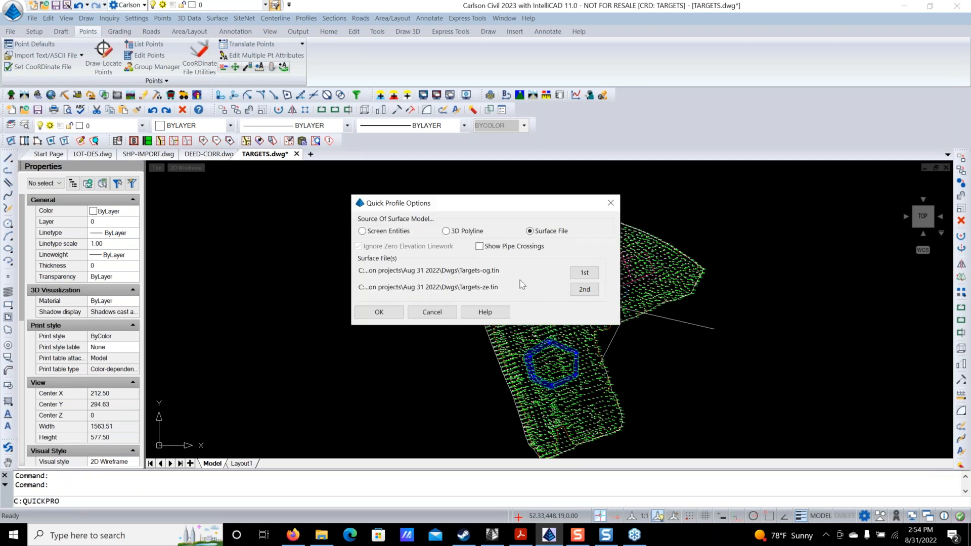
{"action": "left_click", "coordinate": [584, 288]}
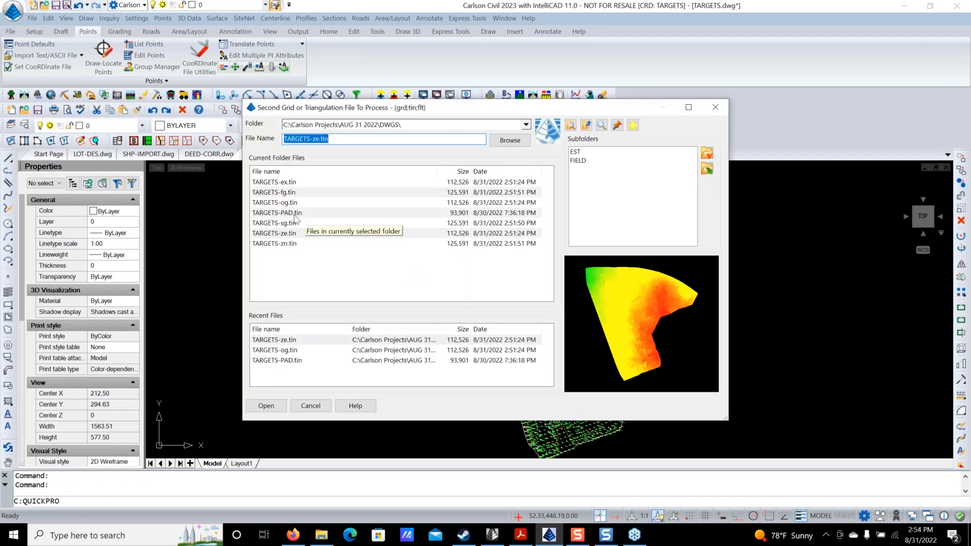
{"action": "left_click", "coordinate": [290, 192]}
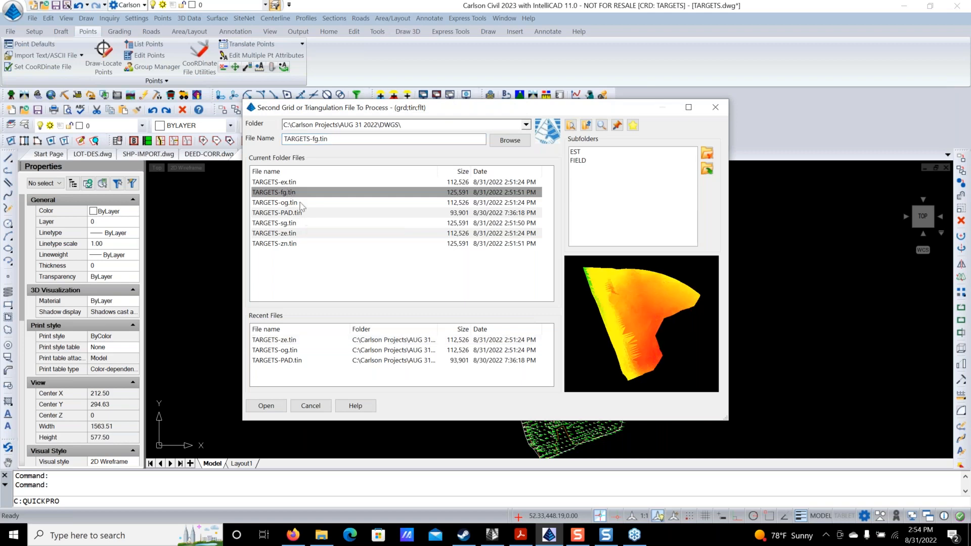
{"action": "left_click", "coordinate": [254, 407]}
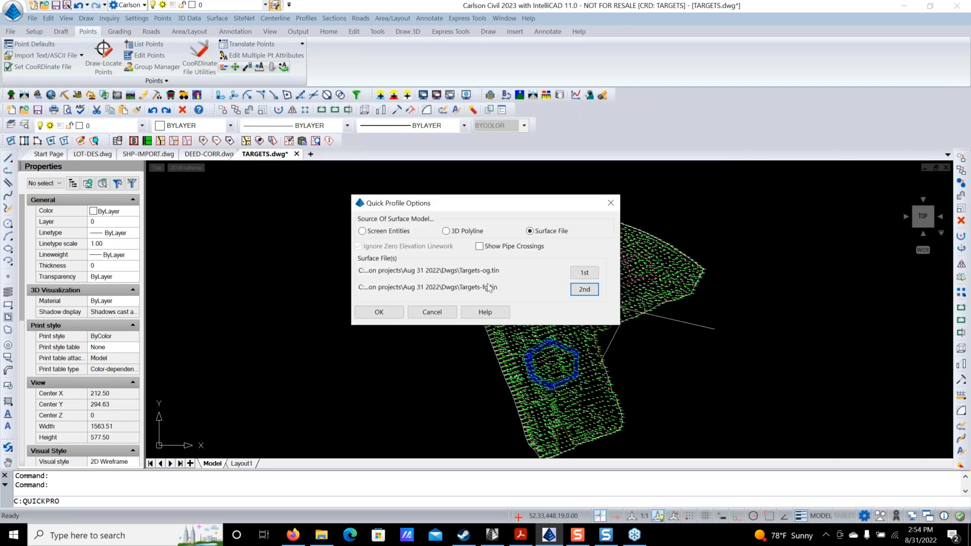
{"action": "left_click", "coordinate": [379, 312]}
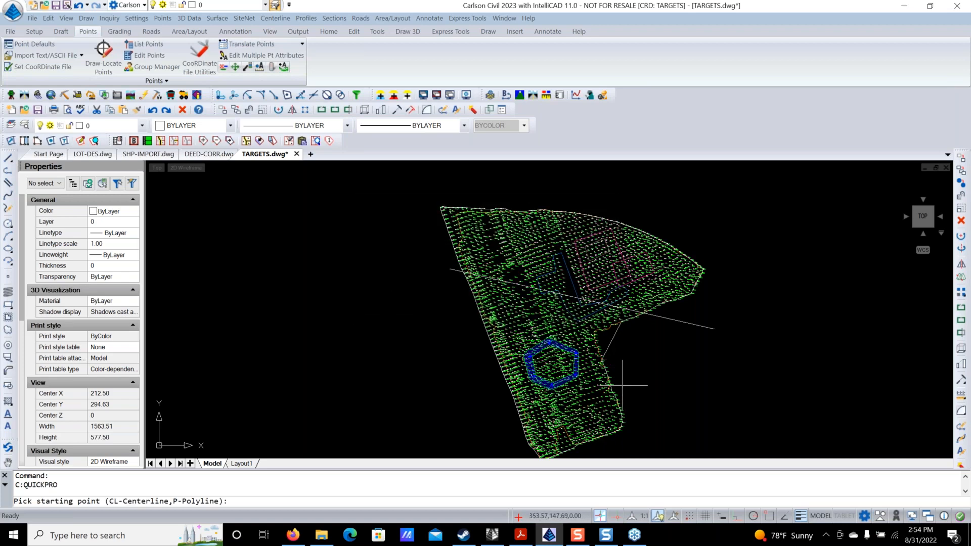
{"action": "type", "text": "P"}
{"action": "key", "text": "Return"}
{"action": "left_click", "coordinate": [694, 324]}
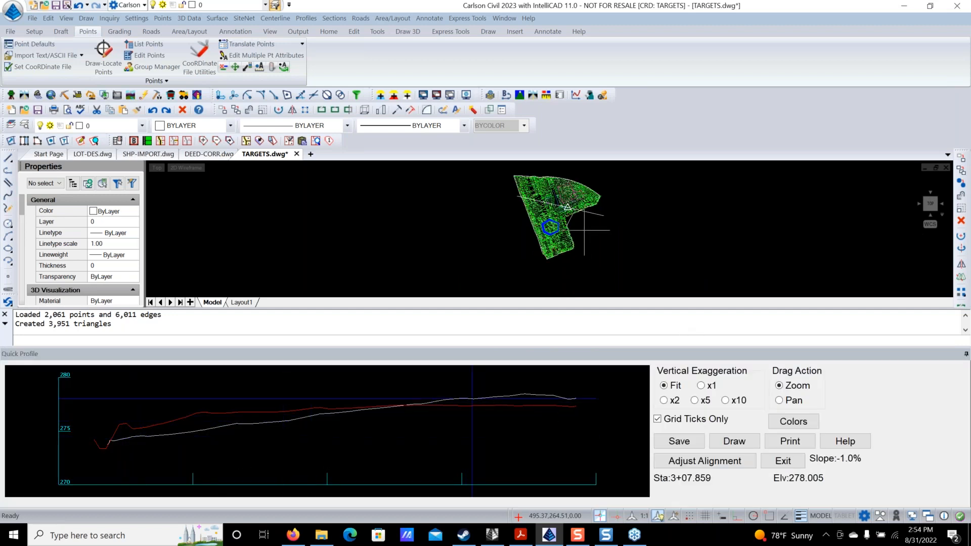
Adjust the profile alignment, moving one picked point to about 239.38,330.64 and the western one to about 6.46,279.13.
{"action": "left_click", "coordinate": [721, 462]}
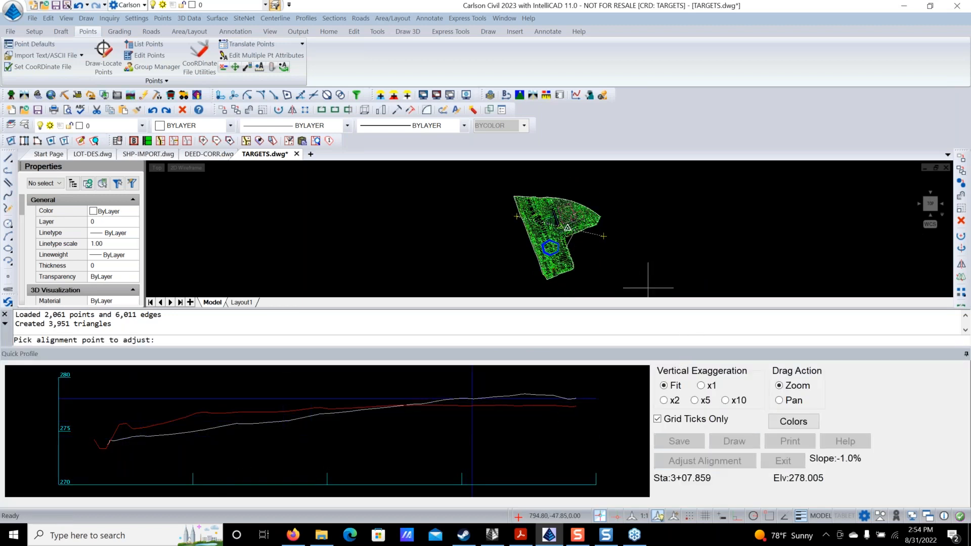
{"action": "left_click", "coordinate": [567, 228]}
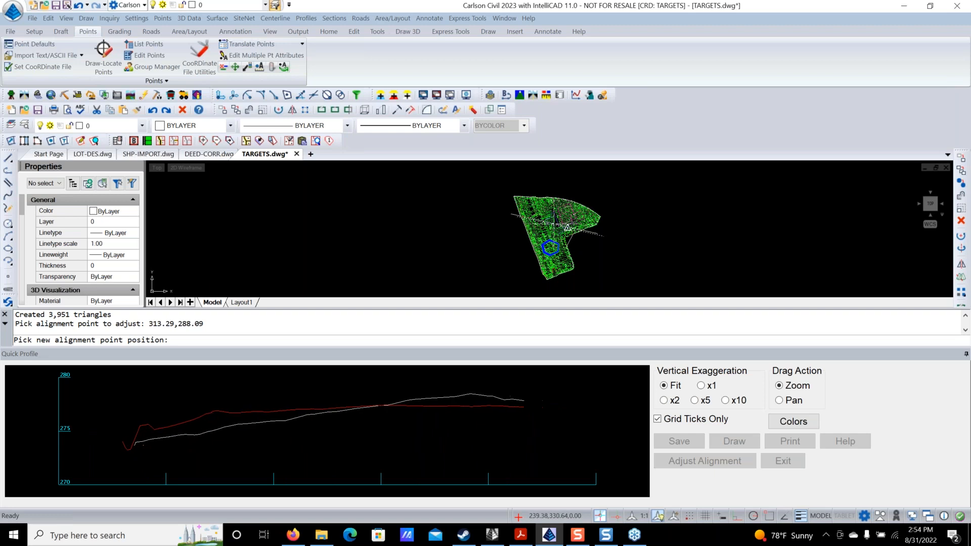
{"action": "left_click", "coordinate": [553, 224]}
{"action": "left_click", "coordinate": [705, 461]}
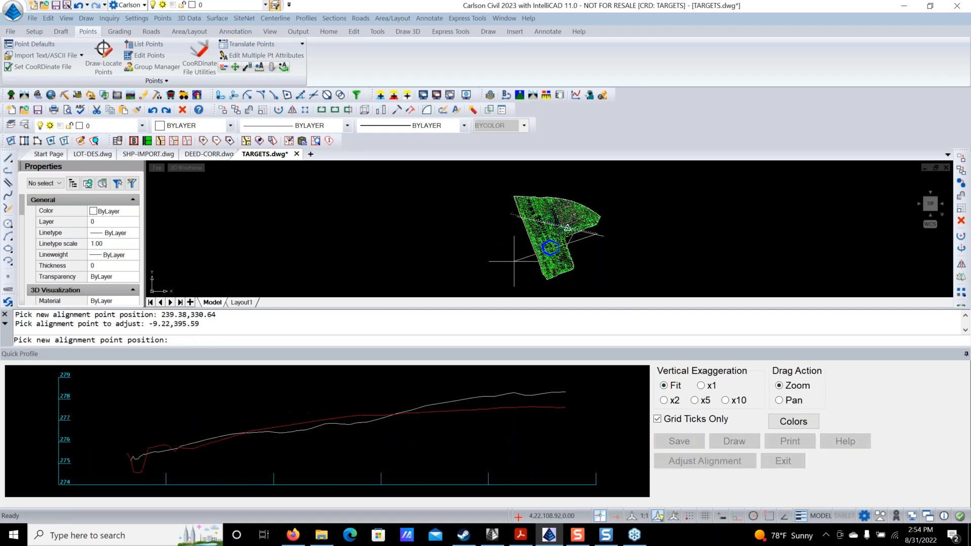
{"action": "left_click", "coordinate": [514, 232]}
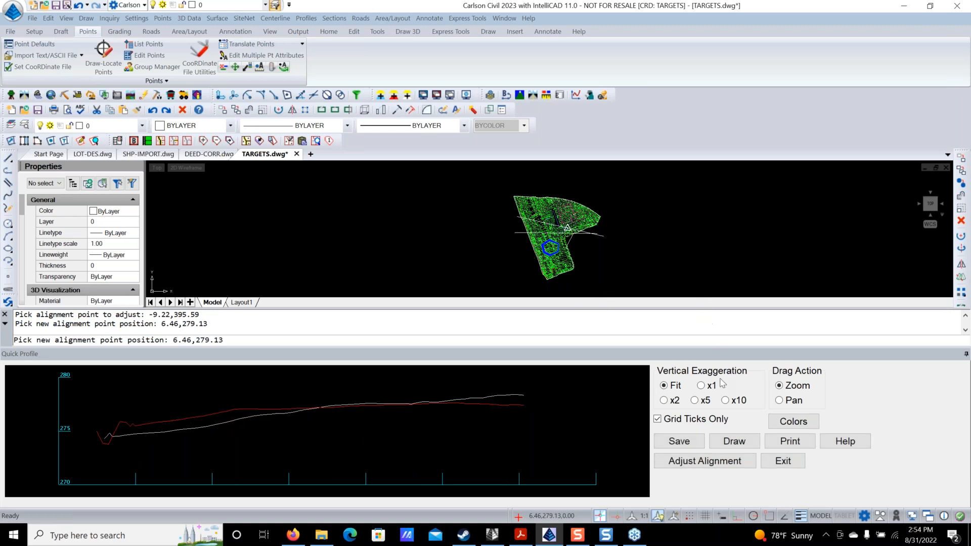
Save the quick profile to a profile file named PL1.
{"action": "left_click", "coordinate": [683, 443]}
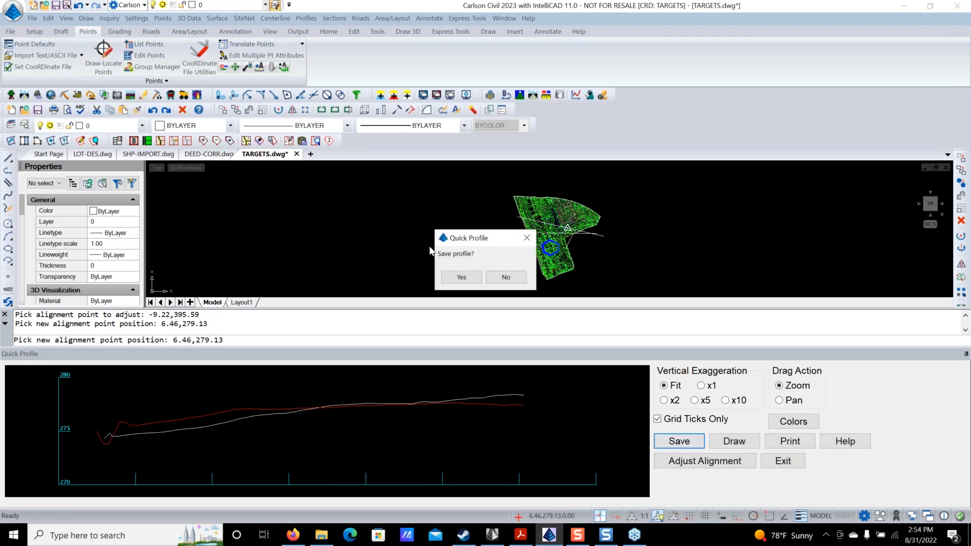
{"action": "left_click", "coordinate": [461, 278]}
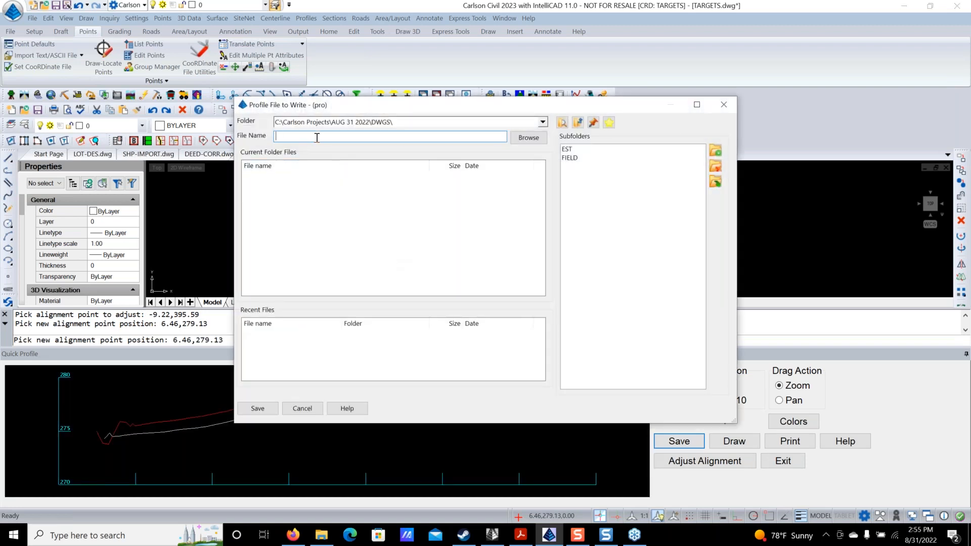
{"action": "type", "text": "PL1"}
{"action": "left_click", "coordinate": [257, 408]}
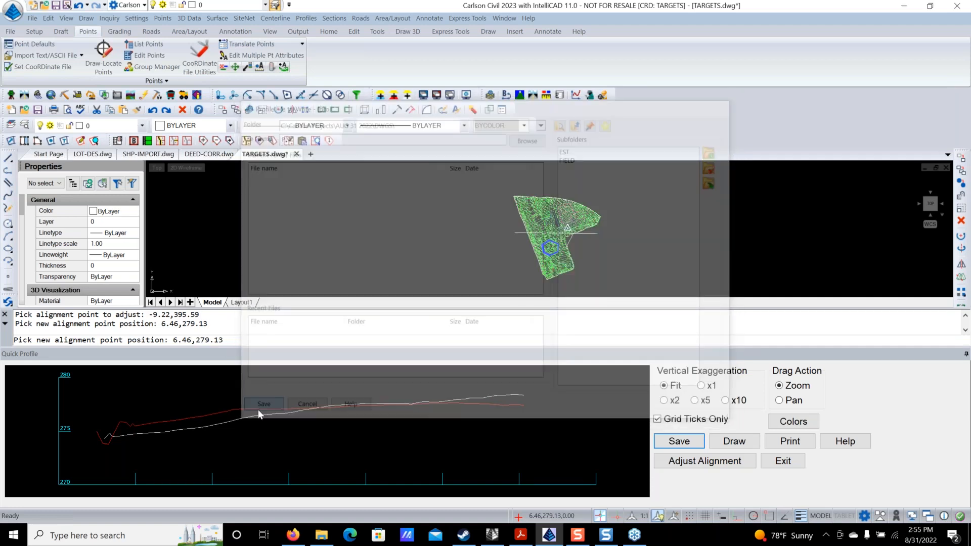
{"action": "left_click", "coordinate": [490, 287]}
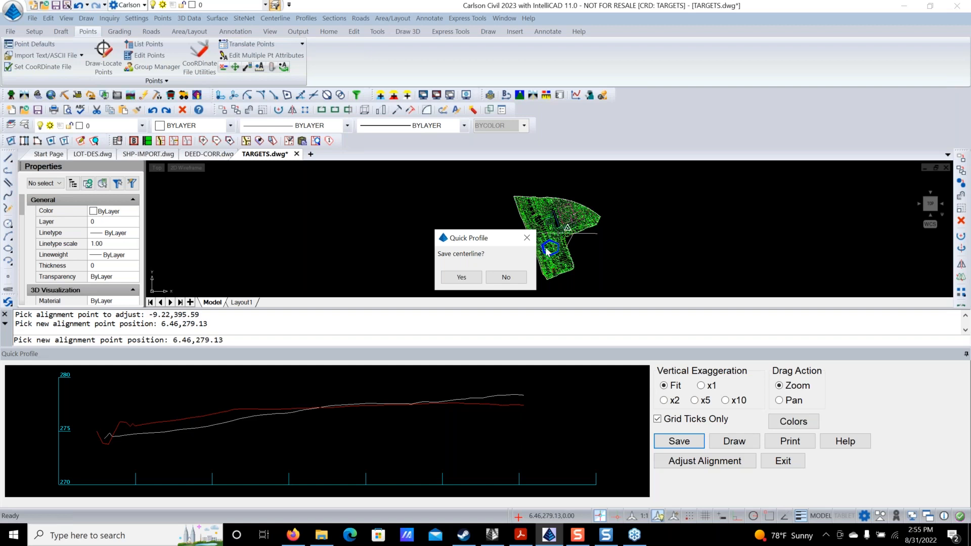
Save the alignment as a centerline file named PL1.
{"action": "left_click", "coordinate": [461, 277]}
{"action": "type", "text": "PL1"}
{"action": "left_click", "coordinate": [259, 409]}
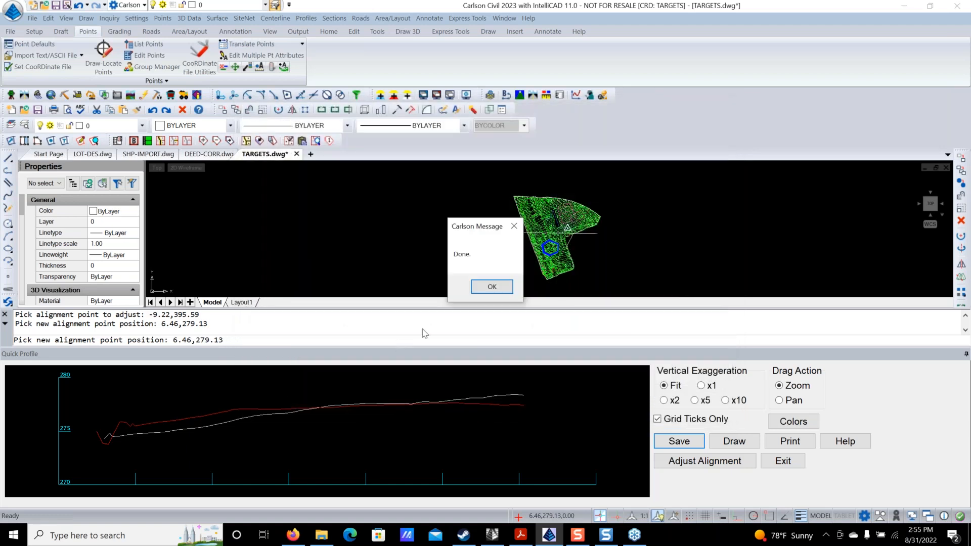
{"action": "left_click", "coordinate": [492, 287]}
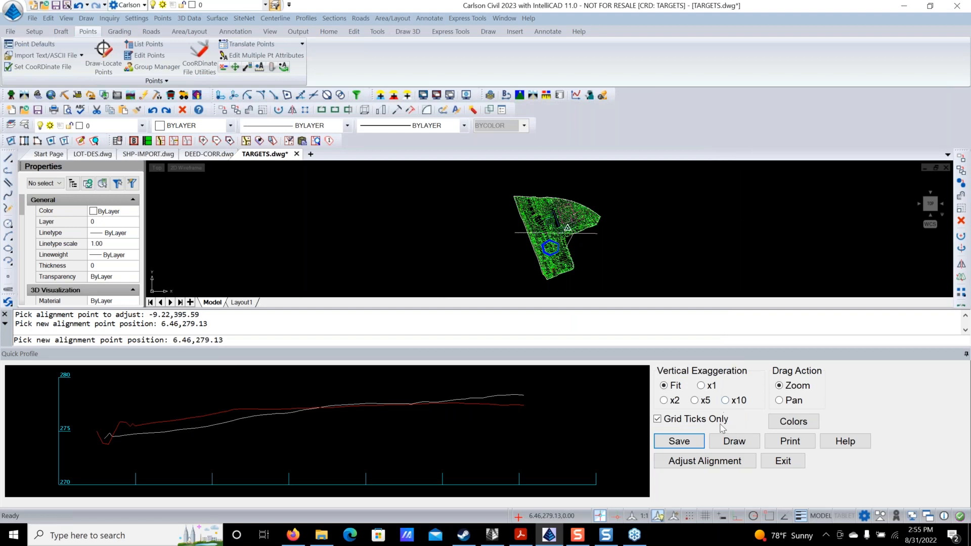
Draw the profile with a grid, keeping 100 for the grid intervals and both scales, starting at about 566.55,487.65.
{"action": "left_click", "coordinate": [733, 441]}
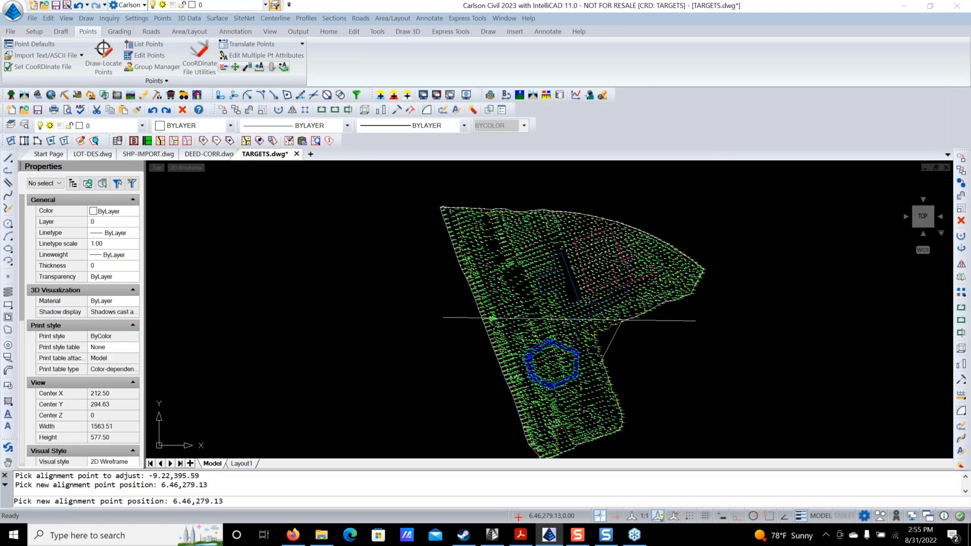
{"action": "left_click", "coordinate": [462, 286]}
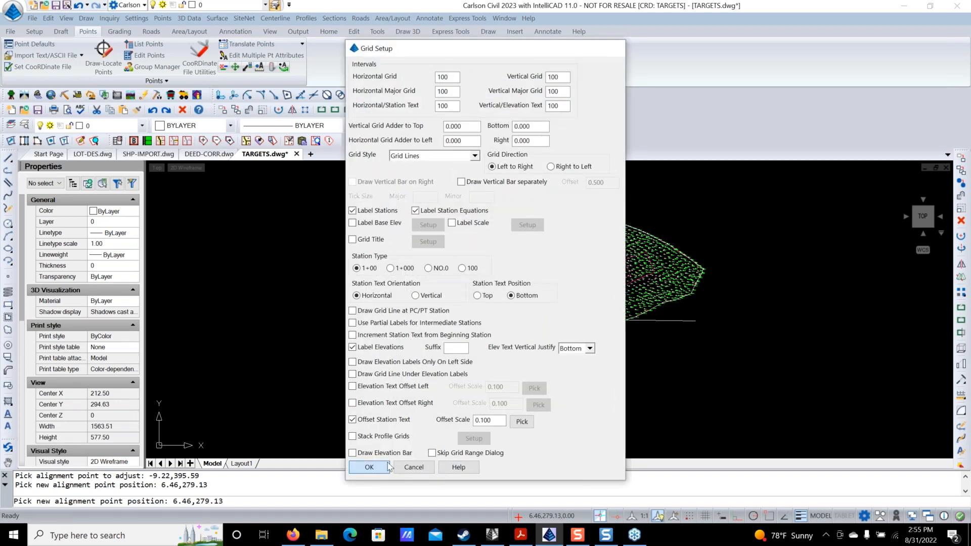
{"action": "left_click", "coordinate": [369, 466]}
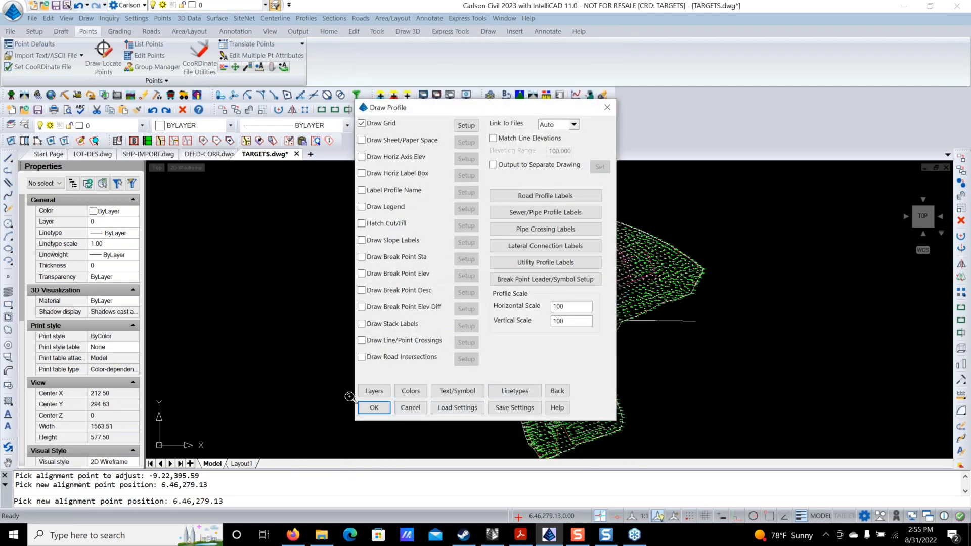
{"action": "left_click", "coordinate": [373, 408]}
{"action": "left_click", "coordinate": [410, 329]}
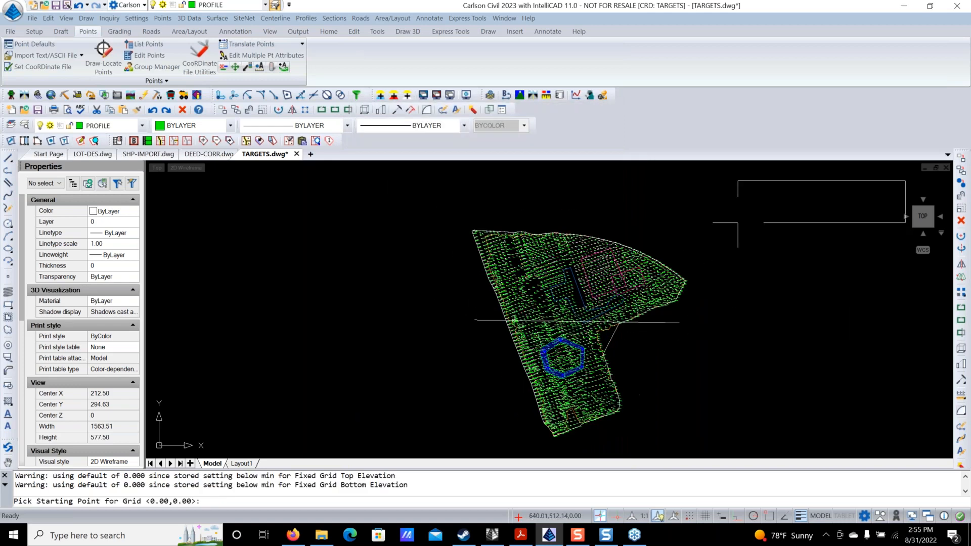
{"action": "left_click", "coordinate": [708, 232]}
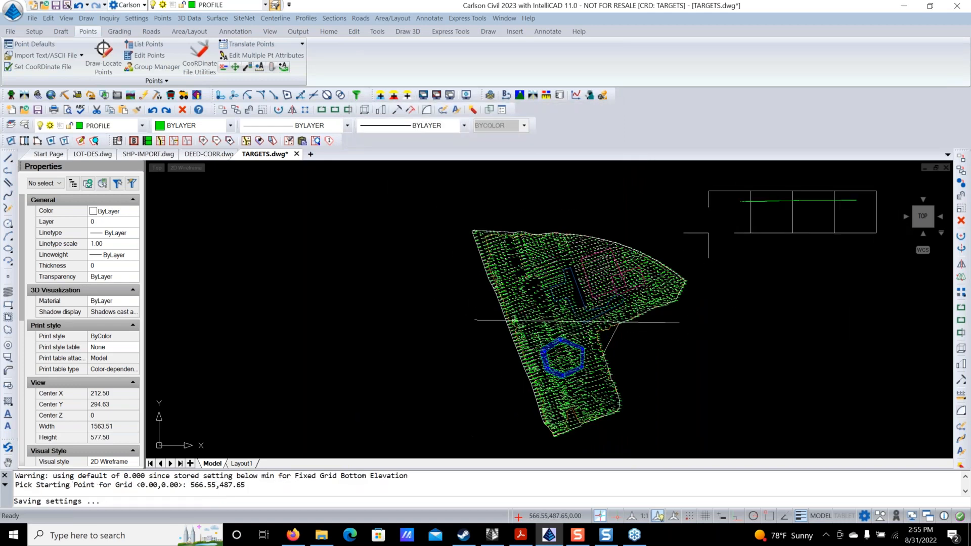
Erase the alignment line crossing the site just above the hexagonal pad.
{"action": "scroll", "coordinate": [777, 190], "scroll_direction": "up", "scroll_amount": 5}
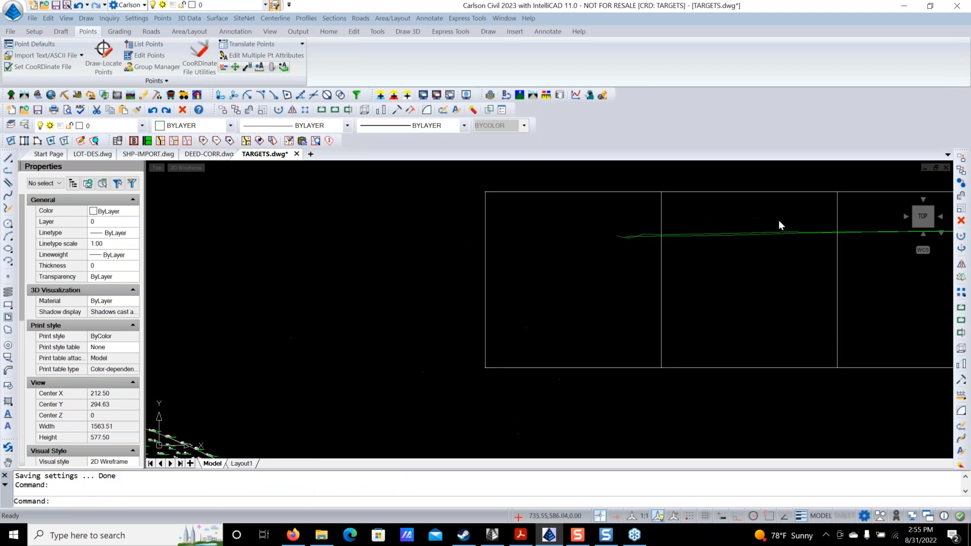
{"action": "scroll", "coordinate": [773, 233], "scroll_direction": "down", "scroll_amount": 6}
{"action": "scroll", "coordinate": [705, 295], "scroll_direction": "up", "scroll_amount": 5}
{"action": "scroll", "coordinate": [695, 295], "scroll_direction": "down", "scroll_amount": 3}
{"action": "type", "text": "E"}
{"action": "key", "text": "Return"}
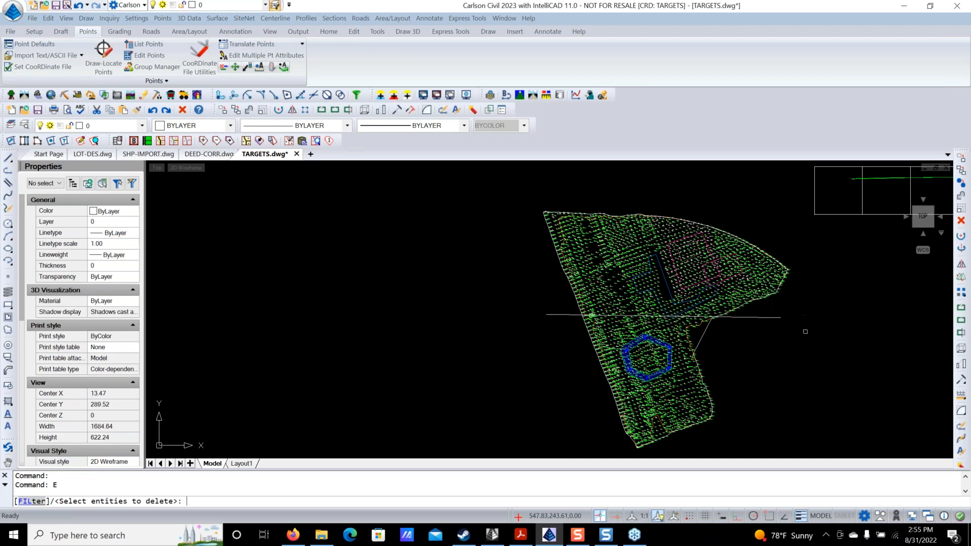
{"action": "left_click", "coordinate": [804, 318]}
{"action": "left_click", "coordinate": [773, 307]}
{"action": "key", "text": "Return"}
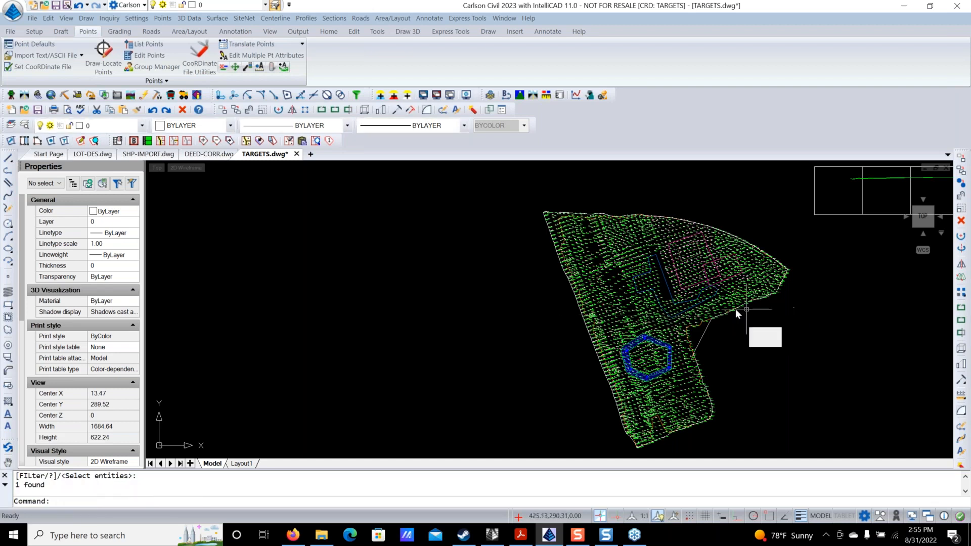
Open TARGETS-og.tin in the 3D surface viewer and set its coloring by elevation to None.
{"action": "mouse_move", "coordinate": [638, 330]}
{"action": "middle_mouse_down"}
{"action": "mouse_move", "coordinate": [590, 348]}
{"action": "mouse_move", "coordinate": [531, 347]}
{"action": "middle_mouse_up"}
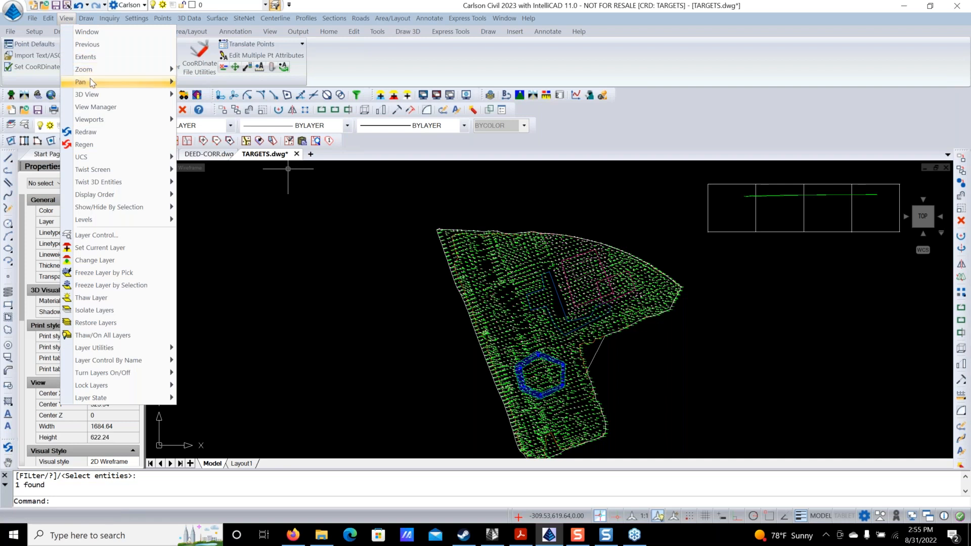
{"action": "mouse_move", "coordinate": [92, 96]}
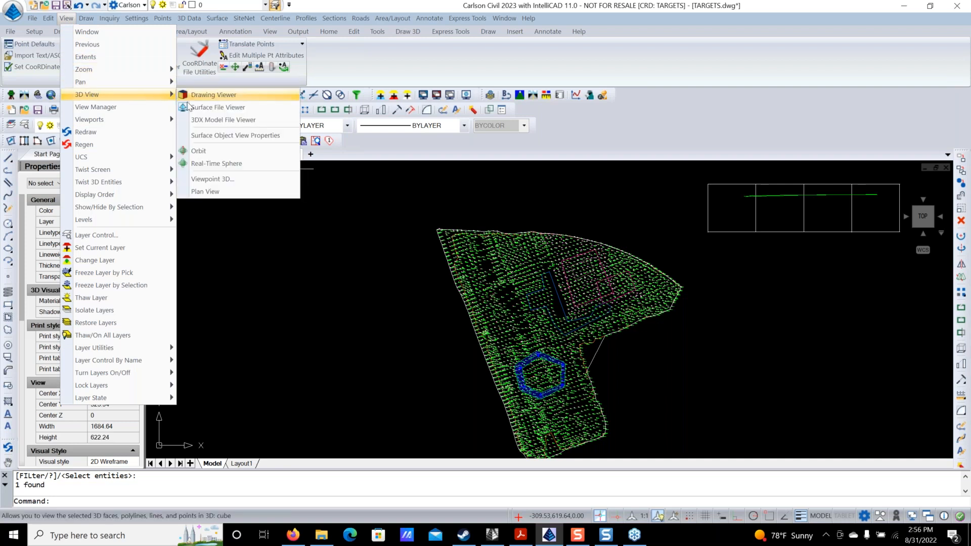
{"action": "left_click", "coordinate": [212, 108]}
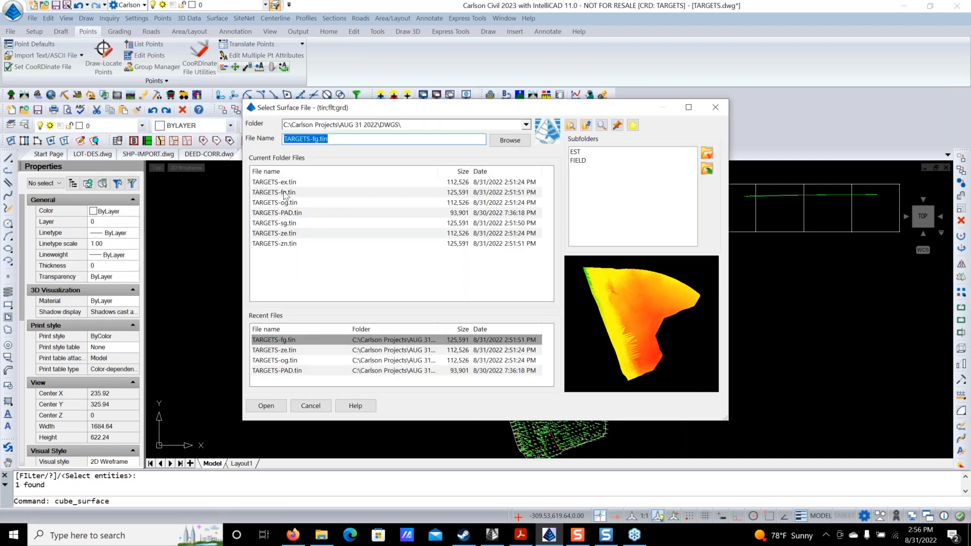
{"action": "left_click", "coordinate": [296, 204]}
{"action": "left_click", "coordinate": [273, 408]}
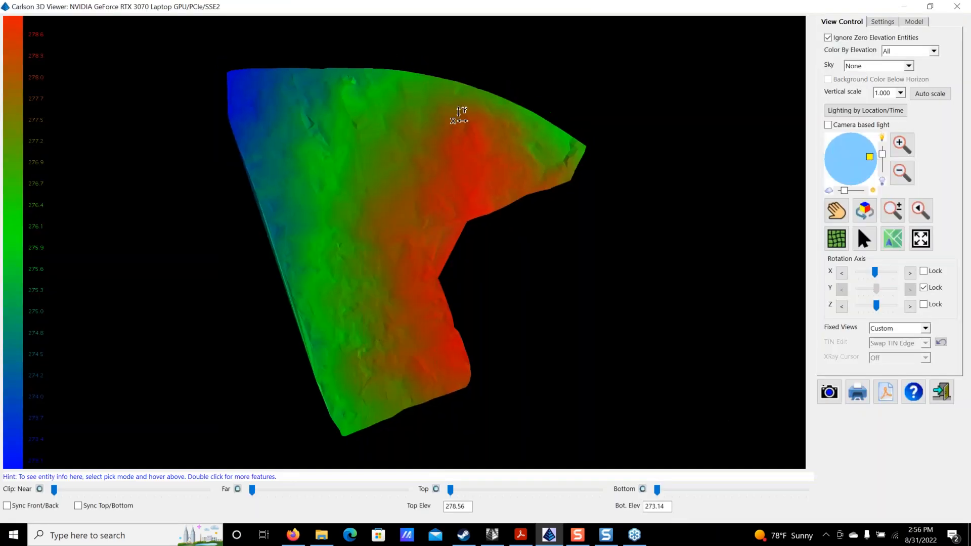
{"action": "left_click", "coordinate": [909, 51]}
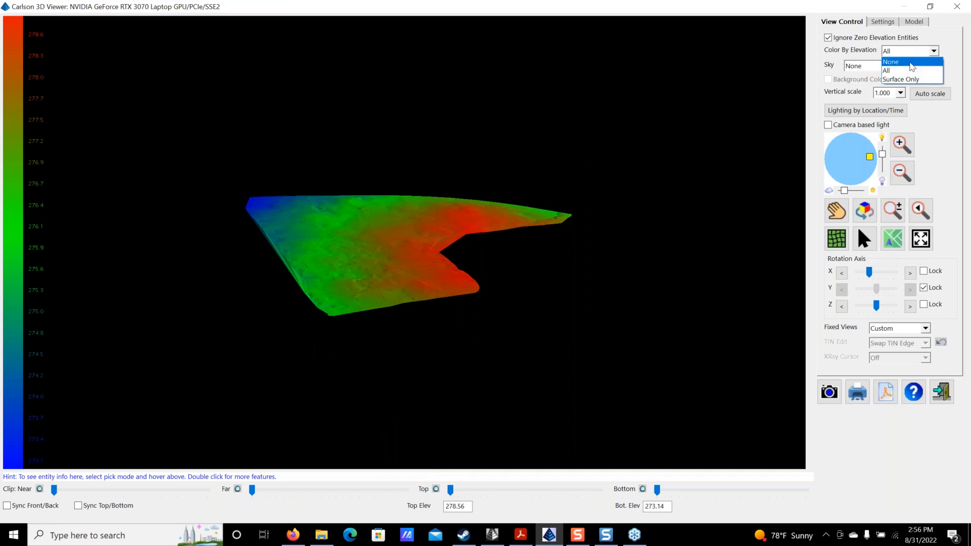
{"action": "left_click", "coordinate": [895, 62]}
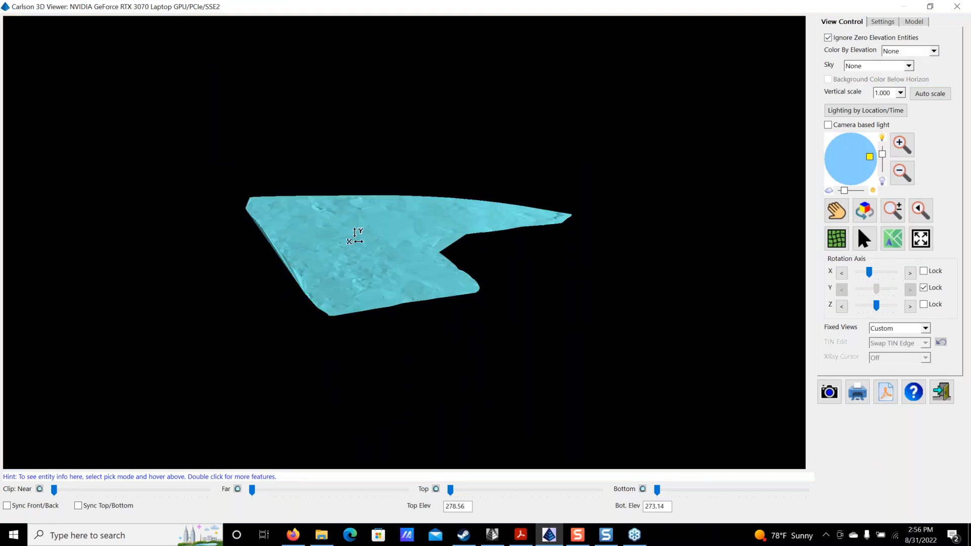
Add the TARGETS-fg.tin surface to the 3D viewer model alongside the existing ground.
{"action": "left_click", "coordinate": [914, 21]}
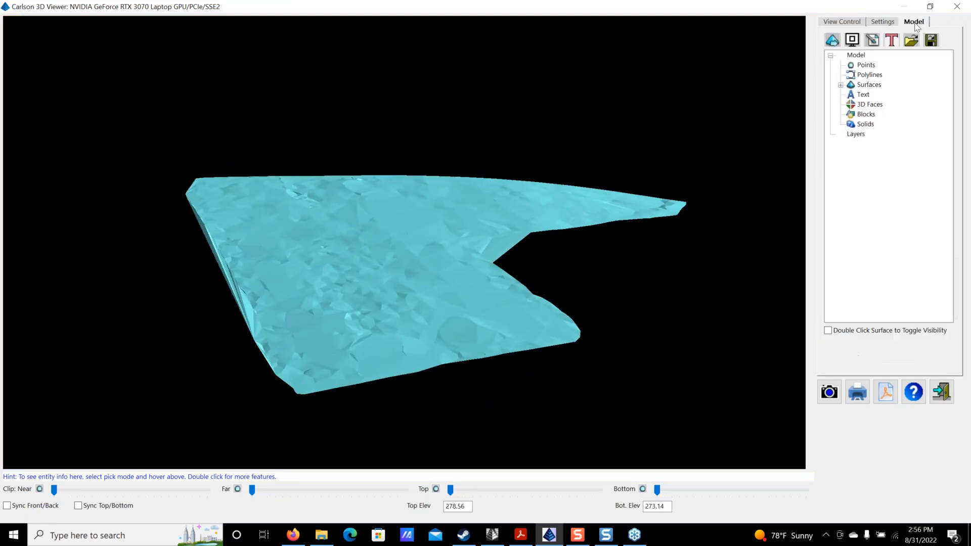
{"action": "left_click", "coordinate": [832, 40]}
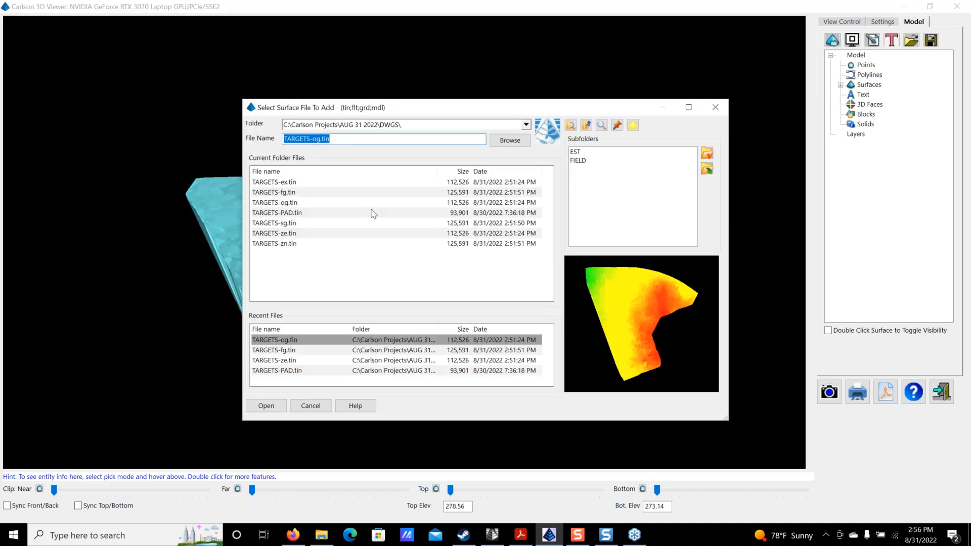
{"action": "left_click", "coordinate": [316, 193]}
{"action": "left_click", "coordinate": [264, 405]}
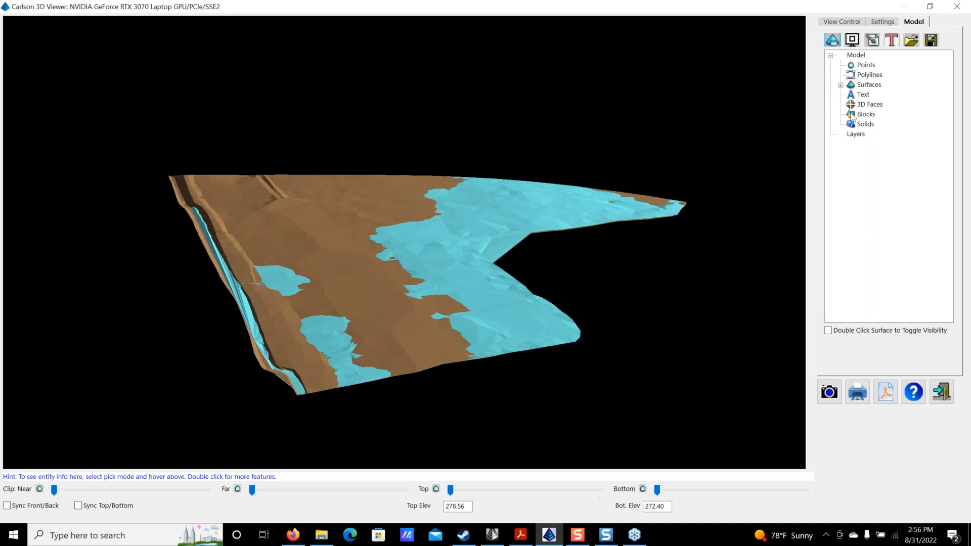
Set the TARGETS-og surface's override color to orange, index 30, in the viewer model.
{"action": "left_click", "coordinate": [841, 85]}
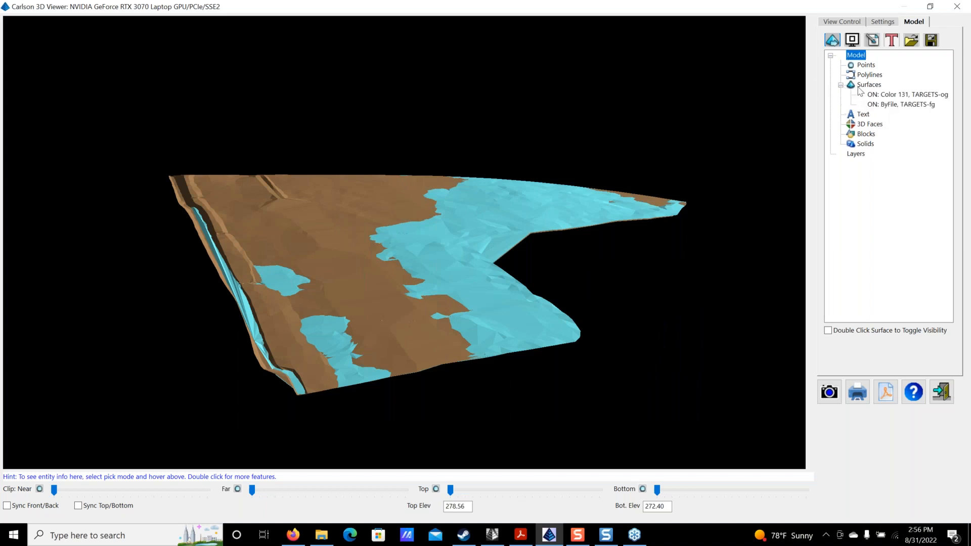
{"action": "double_click", "coordinate": [880, 95]}
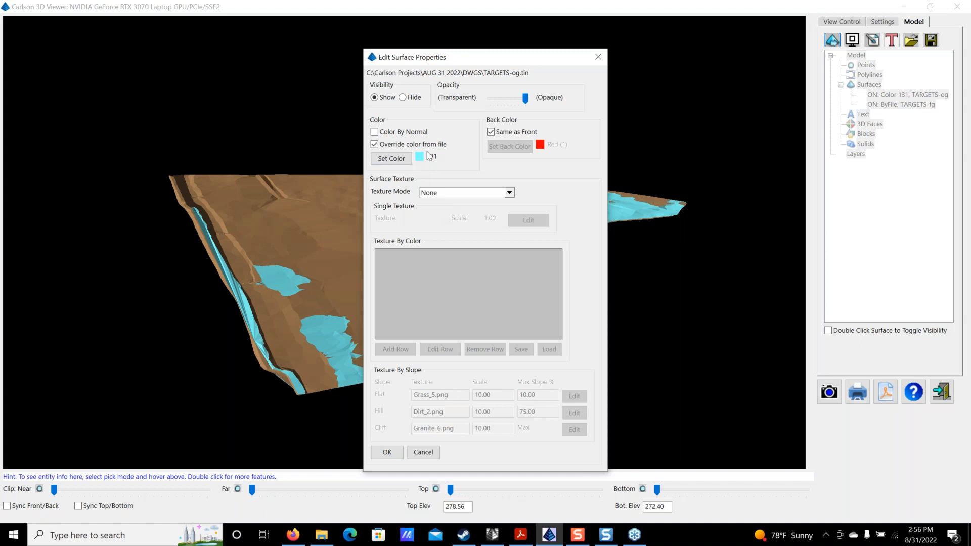
{"action": "left_click", "coordinate": [402, 158]}
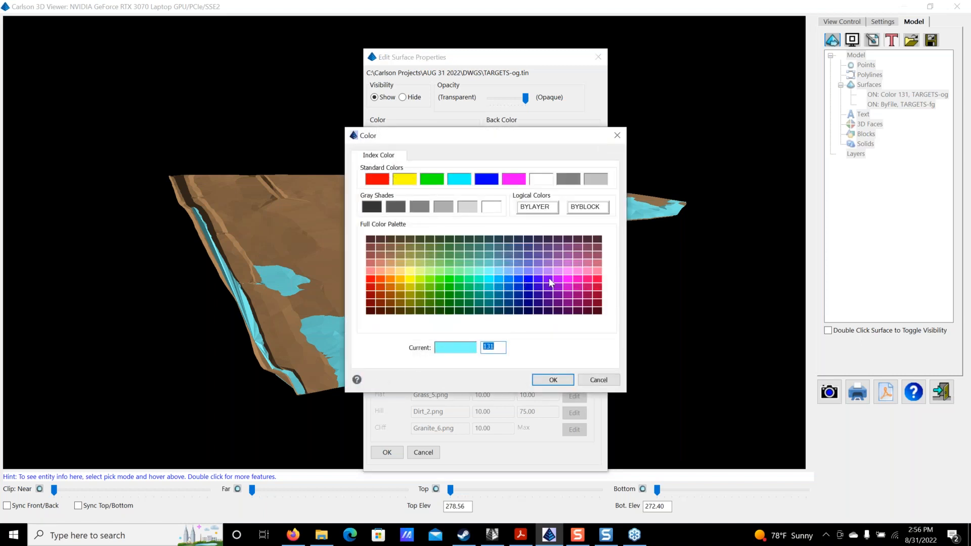
{"action": "left_click", "coordinate": [391, 278]}
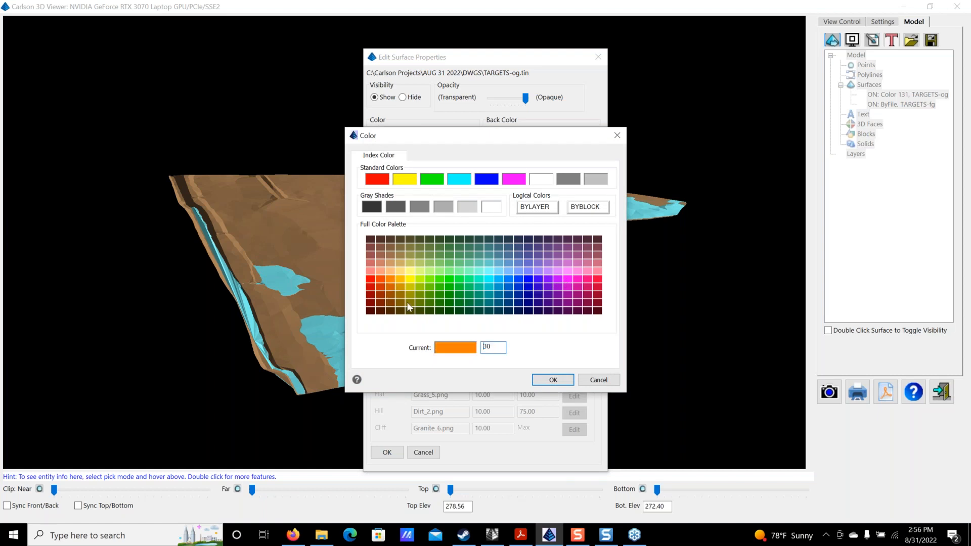
{"action": "left_click", "coordinate": [555, 380]}
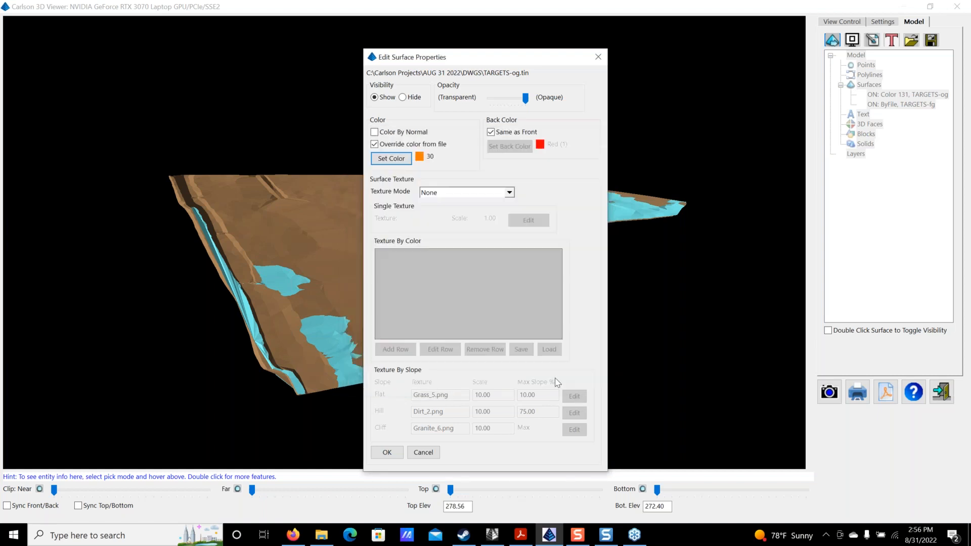
{"action": "left_click", "coordinate": [389, 458]}
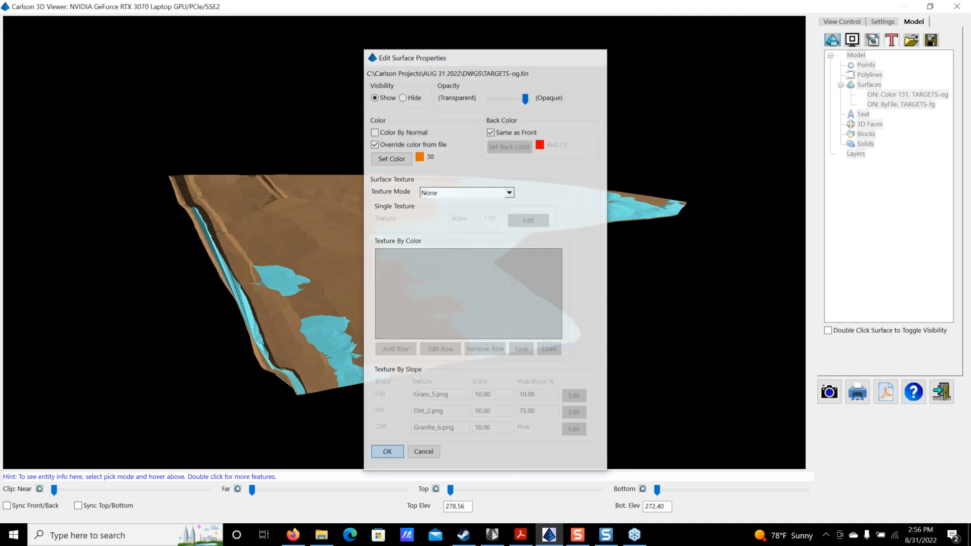
Examine from several angles where the existing and design surfaces lie above each other, and exit the 3D viewer.
{"action": "scroll", "coordinate": [405, 288], "scroll_direction": "up", "scroll_amount": 3}
{"action": "scroll", "coordinate": [405, 289], "scroll_direction": "down", "scroll_amount": 4}
{"action": "mouse_move", "coordinate": [390, 306]}
{"action": "left_mouse_down"}
{"action": "mouse_move", "coordinate": [407, 181]}
{"action": "mouse_move", "coordinate": [383, 311]}
{"action": "left_mouse_up"}
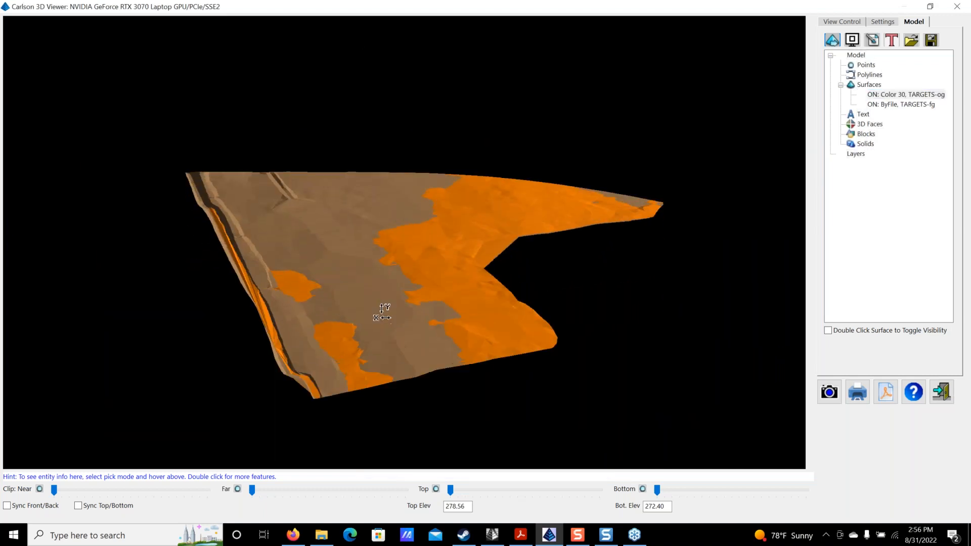
{"action": "scroll", "coordinate": [409, 227], "scroll_direction": "up", "scroll_amount": 5}
{"action": "scroll", "coordinate": [409, 227], "scroll_direction": "down", "scroll_amount": 5}
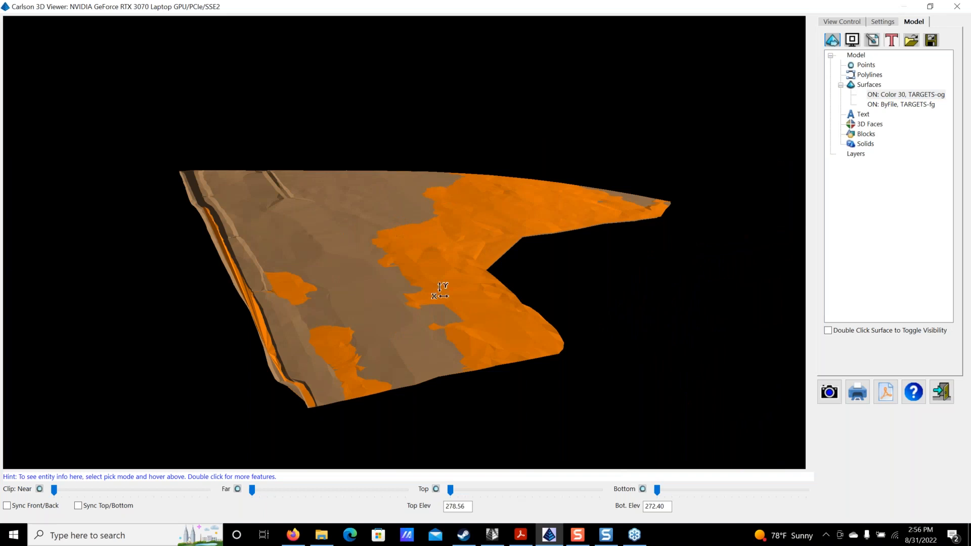
{"action": "left_click_drag", "start_coordinate": [386, 306], "coordinate": [385, 189]}
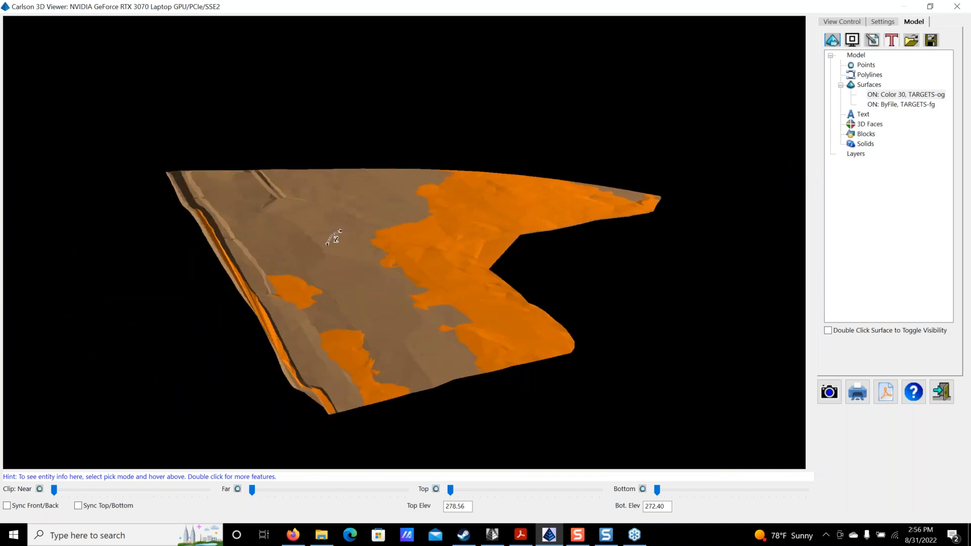
{"action": "left_click", "coordinate": [949, 391]}
Add a user-defined target surface named PAD to the layer surface definitions.
{"action": "mouse_move", "coordinate": [526, 314]}
{"action": "middle_mouse_down"}
{"action": "mouse_move", "coordinate": [438, 285]}
{"action": "mouse_move", "coordinate": [452, 285]}
{"action": "middle_mouse_up"}
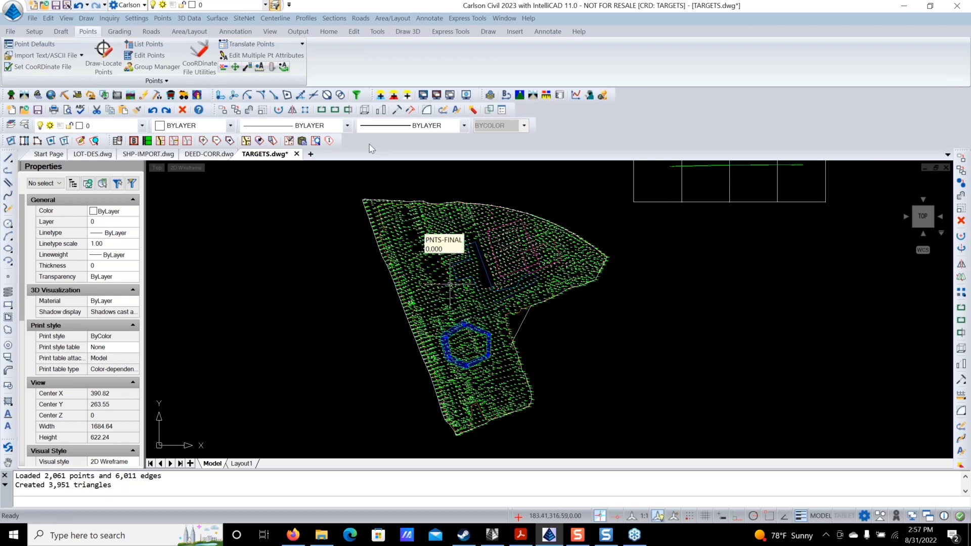
{"action": "left_click", "coordinate": [389, 95]}
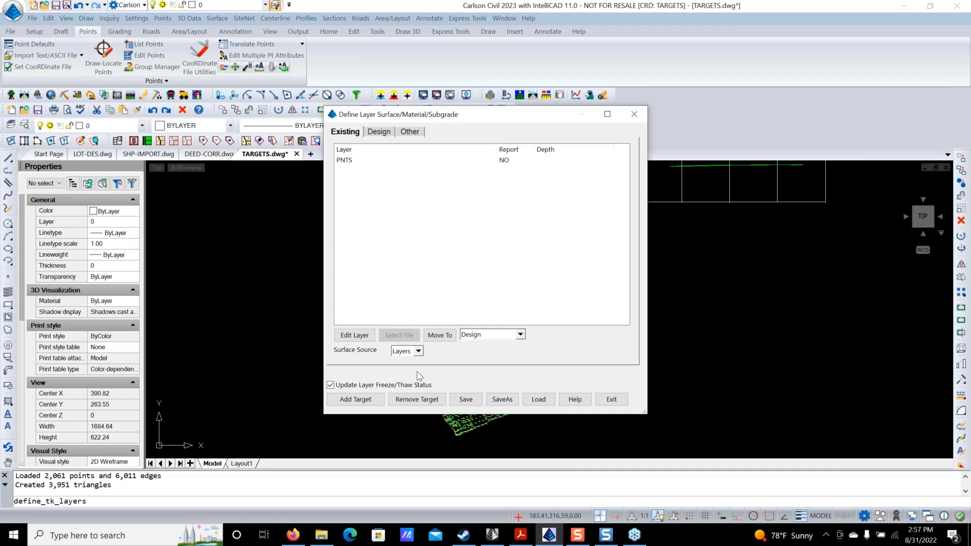
{"action": "left_click", "coordinate": [368, 400]}
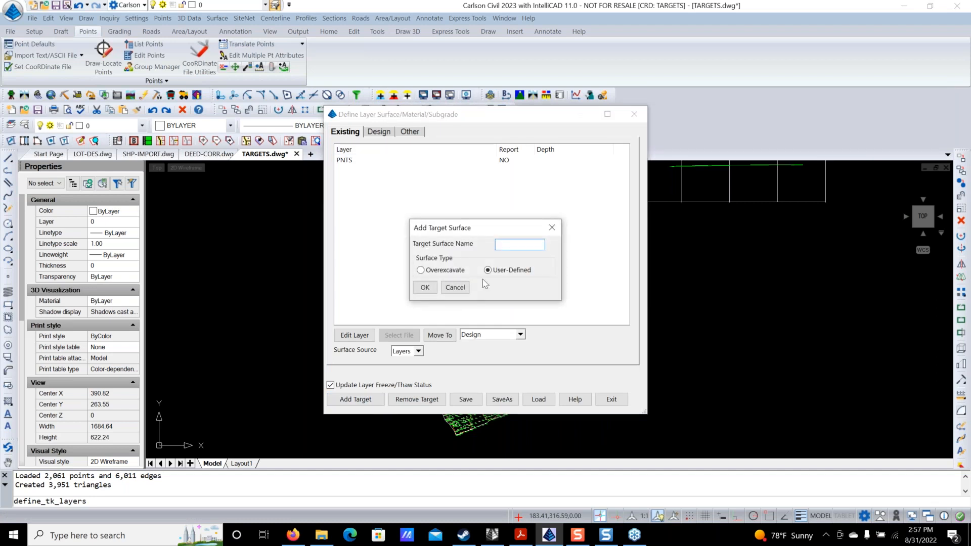
{"action": "type", "text": "PAD"}
{"action": "left_click", "coordinate": [426, 288]}
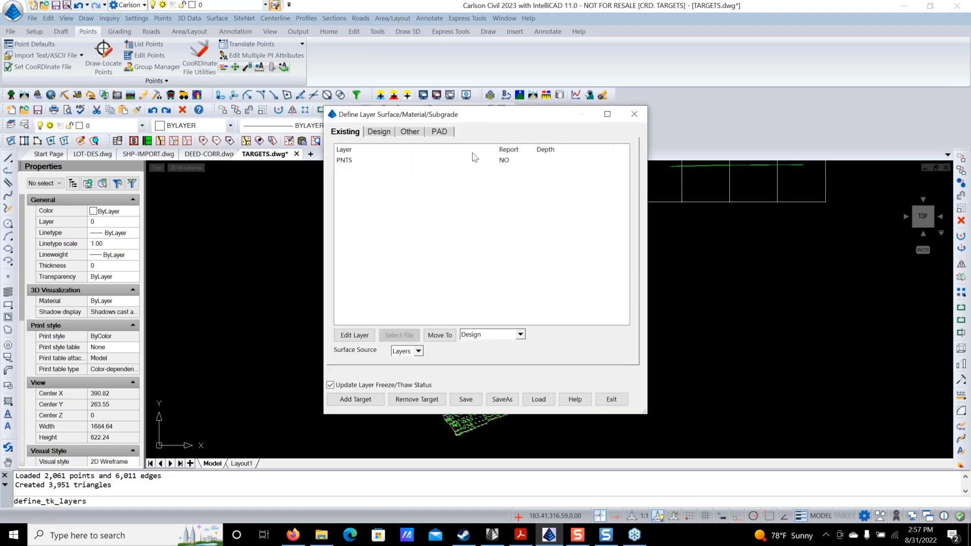
Move the PAD layer from the Other group to the PAD target and save the layer surface definitions.
{"action": "left_click", "coordinate": [416, 136]}
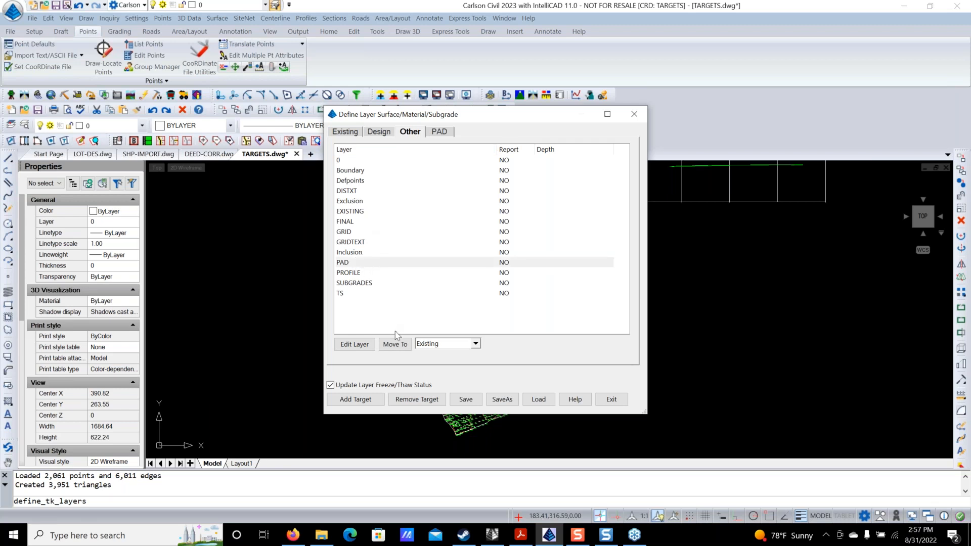
{"action": "left_click", "coordinate": [475, 344]}
{"action": "left_click", "coordinate": [432, 372]}
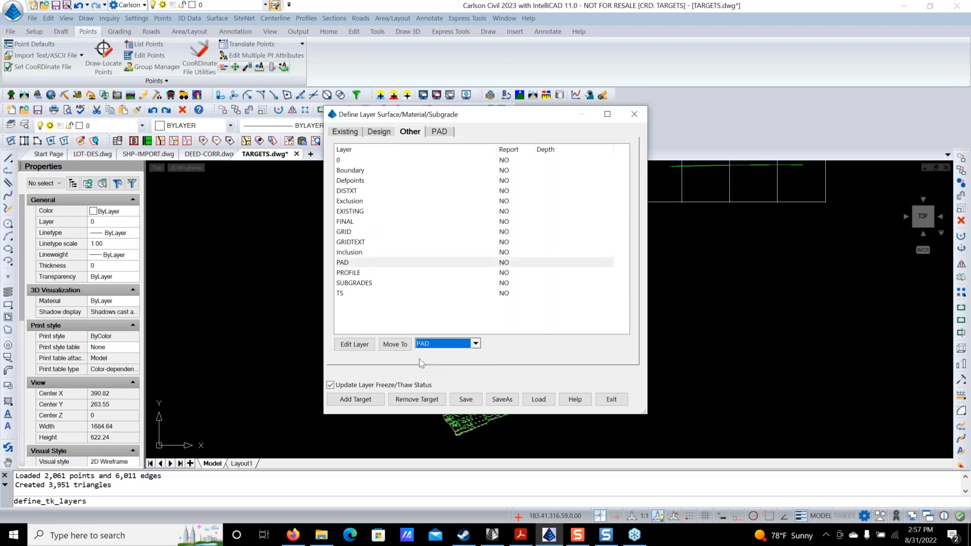
{"action": "left_click", "coordinate": [403, 346]}
{"action": "left_click", "coordinate": [438, 133]}
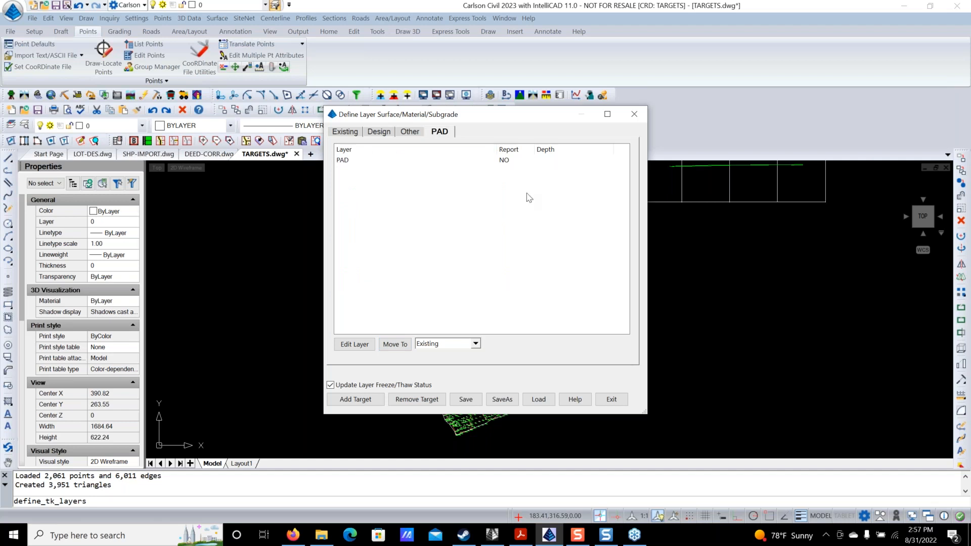
{"action": "left_click", "coordinate": [466, 399]}
{"action": "left_click", "coordinate": [611, 400]}
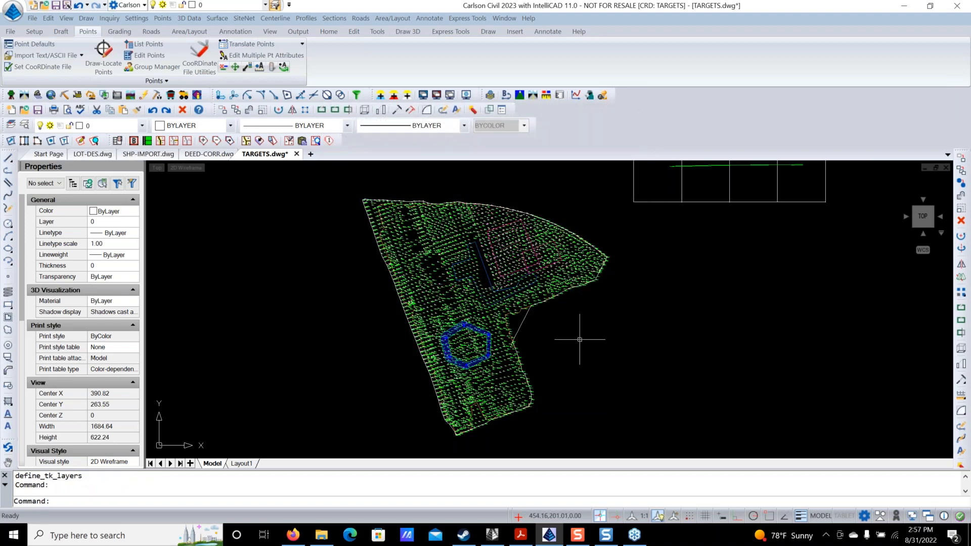
Make the user-defined surface for the PAD target with SiteNet's surface tools.
{"action": "left_click", "coordinate": [250, 19]}
{"action": "mouse_move", "coordinate": [282, 116]}
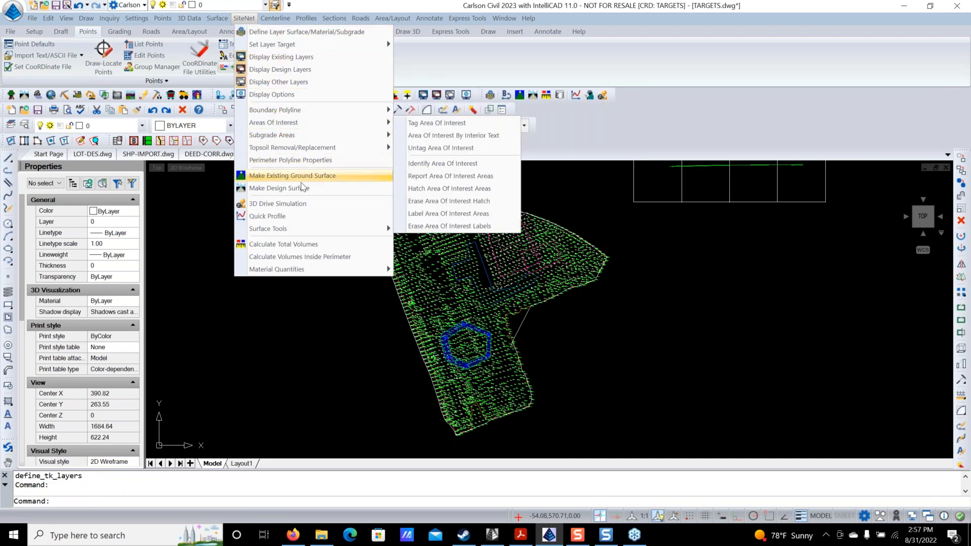
{"action": "mouse_move", "coordinate": [304, 235]}
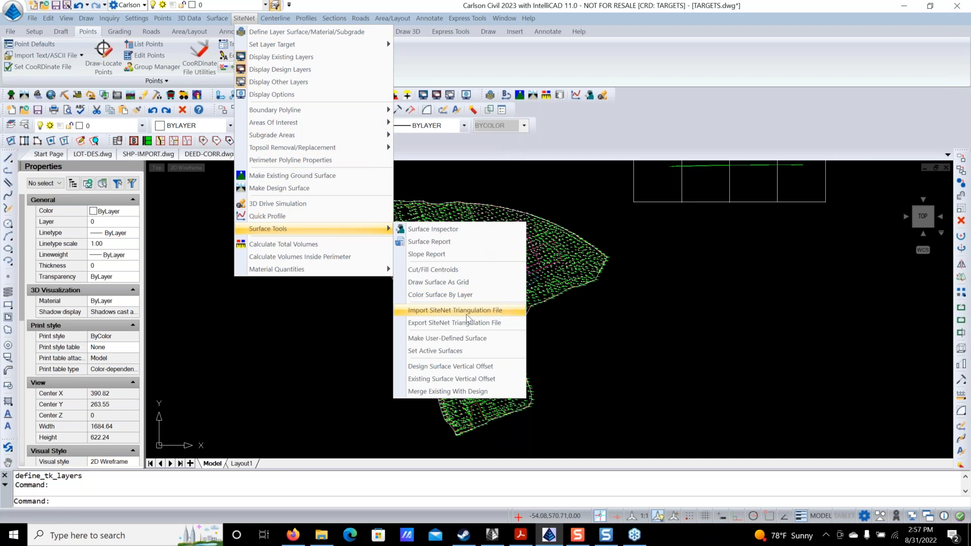
{"action": "left_click", "coordinate": [482, 339]}
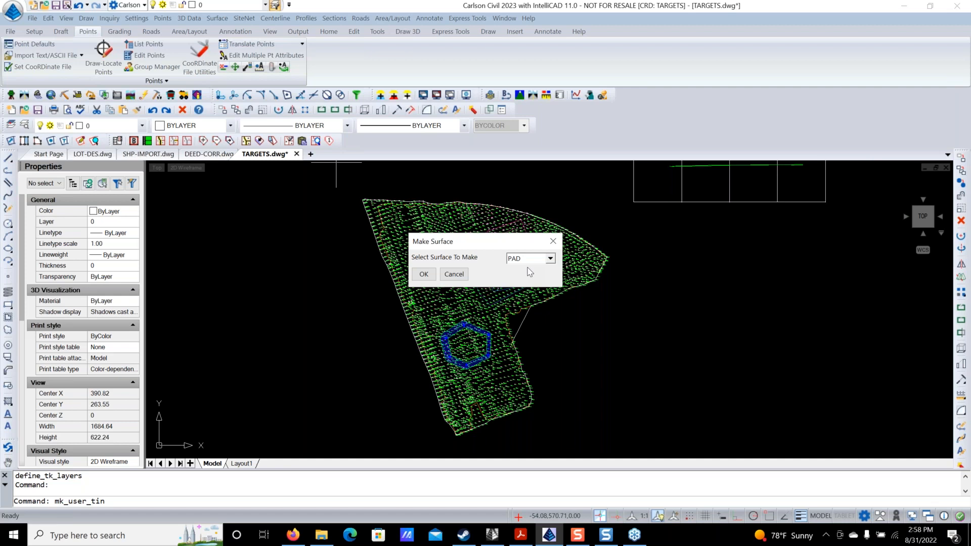
{"action": "left_click", "coordinate": [423, 274]}
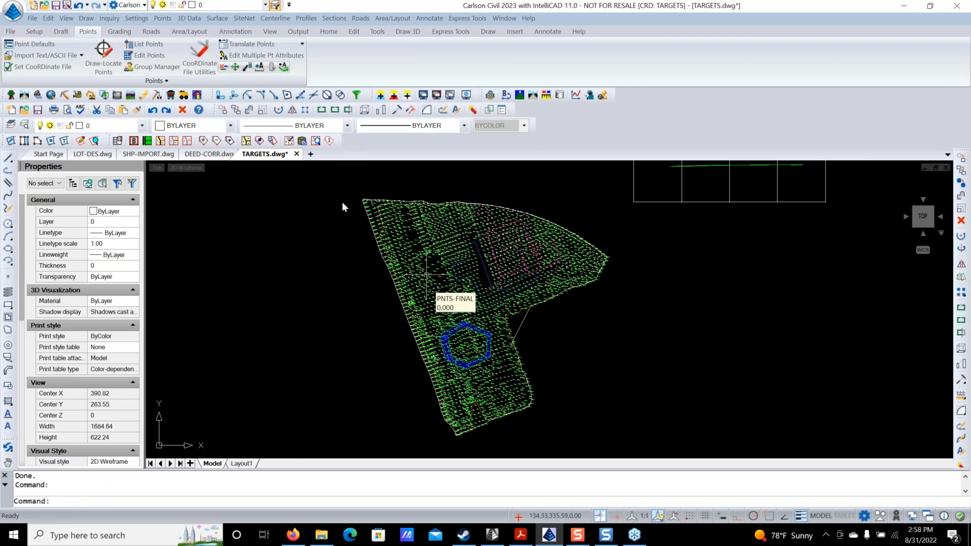
Set the active surfaces to Existing as the initial surface and PAD as the final surface.
{"action": "left_click", "coordinate": [243, 20]}
{"action": "mouse_move", "coordinate": [336, 228]}
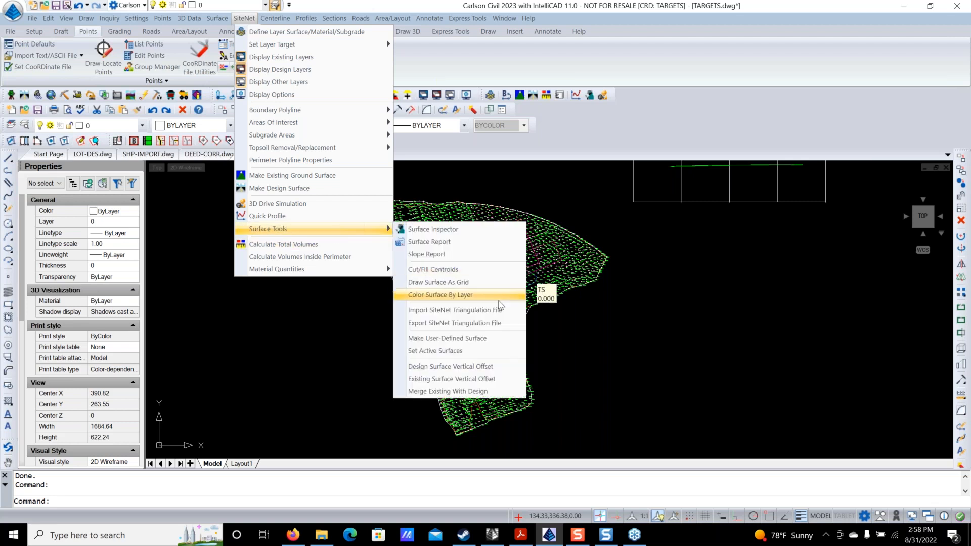
{"action": "left_click", "coordinate": [471, 351]}
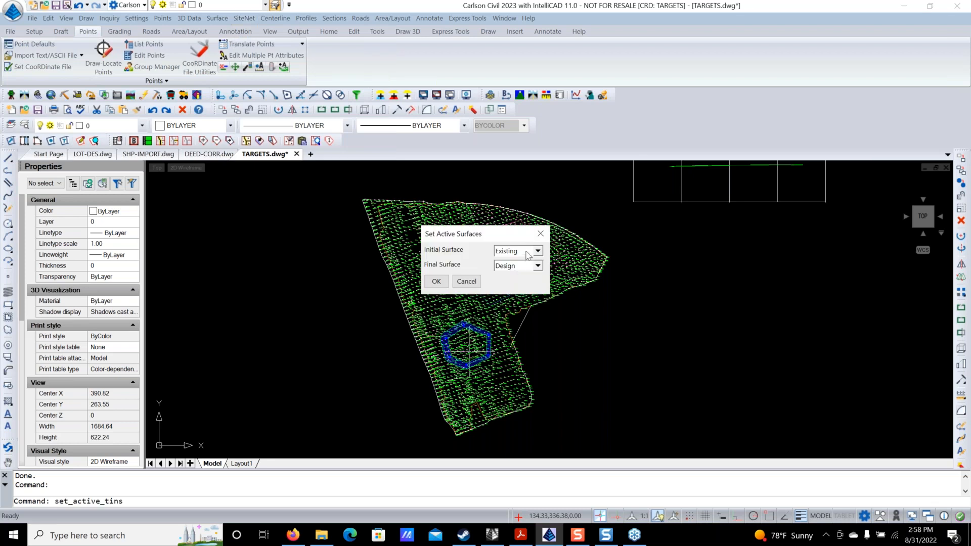
{"action": "left_click", "coordinate": [538, 266]}
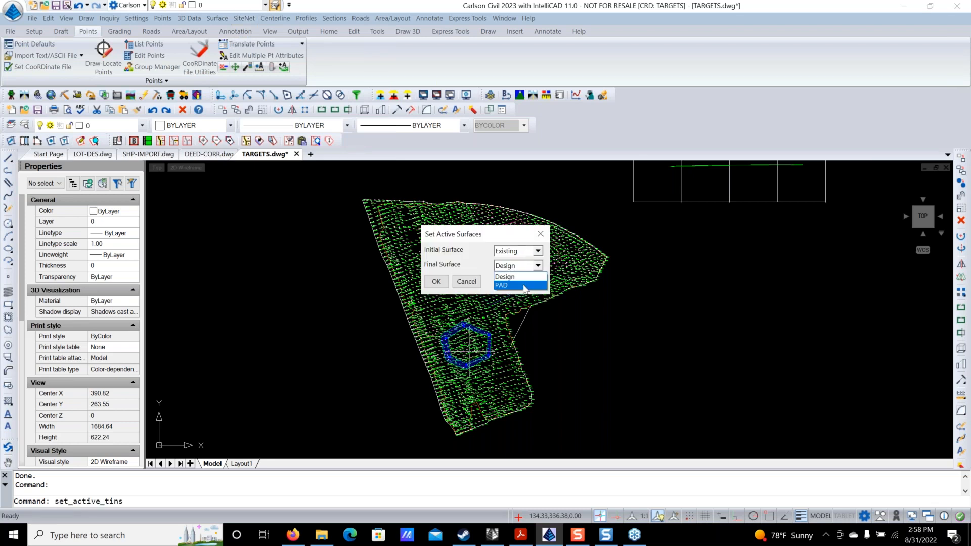
{"action": "left_click", "coordinate": [525, 286]}
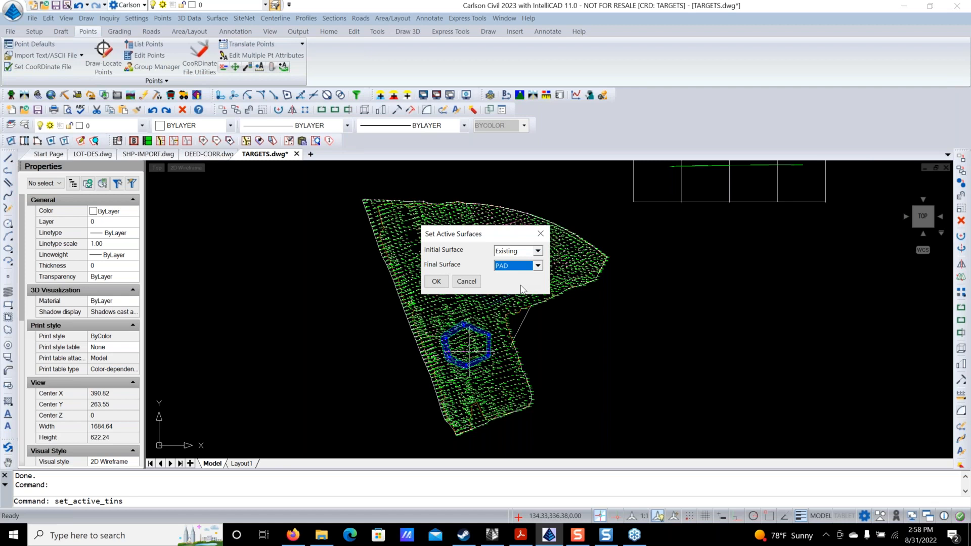
{"action": "left_click", "coordinate": [445, 283]}
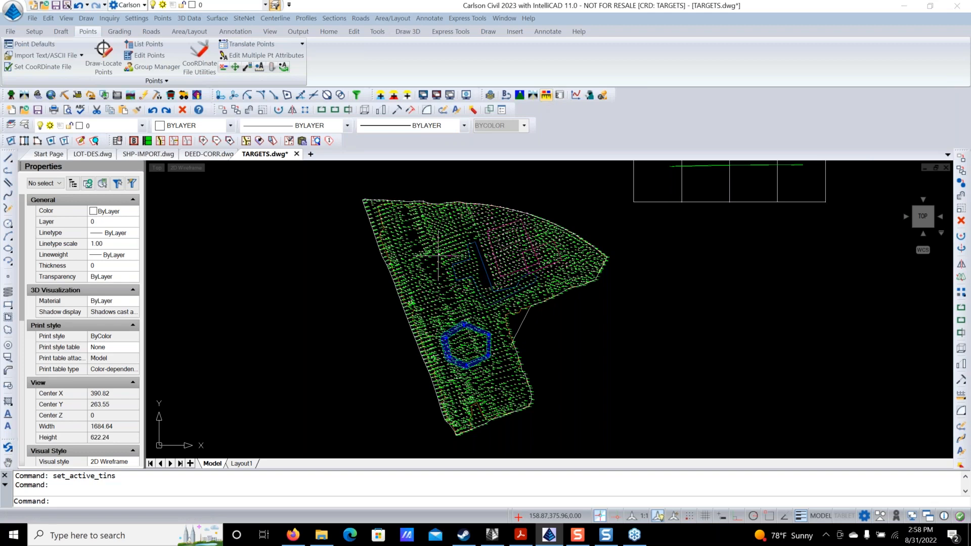
Calculate the total volumes between the Existing and PAD surfaces and close the volumes report.
{"action": "left_click", "coordinate": [454, 265]}
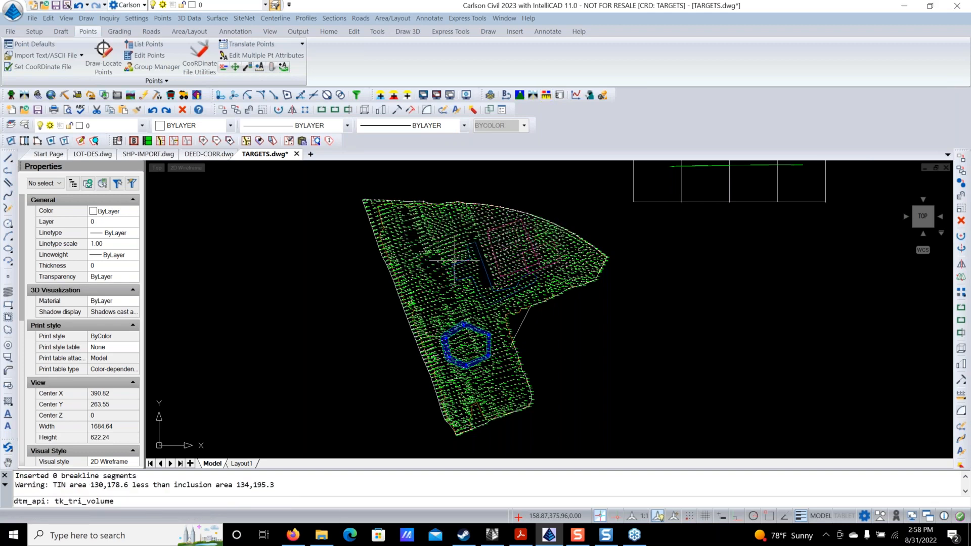
{"action": "left_click", "coordinate": [428, 381]}
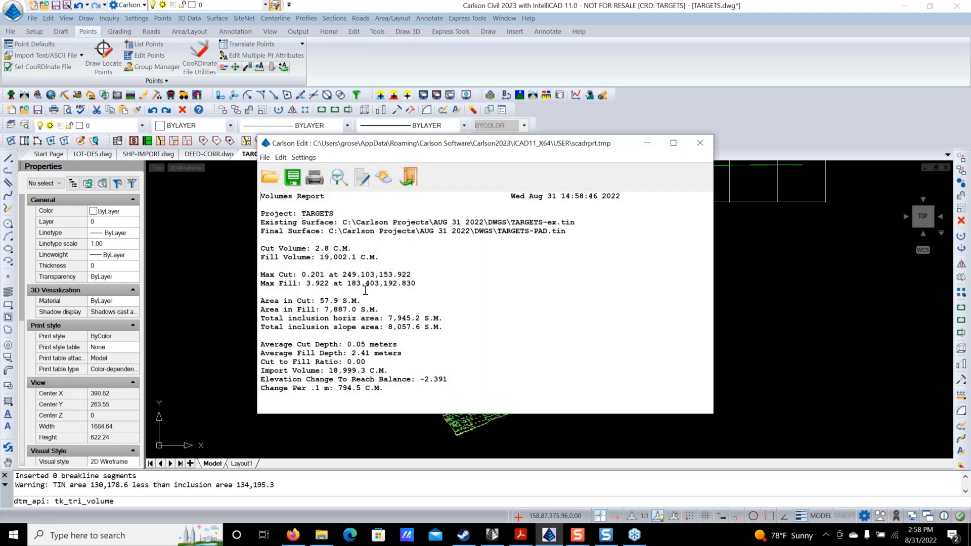
{"action": "left_click", "coordinate": [408, 177]}
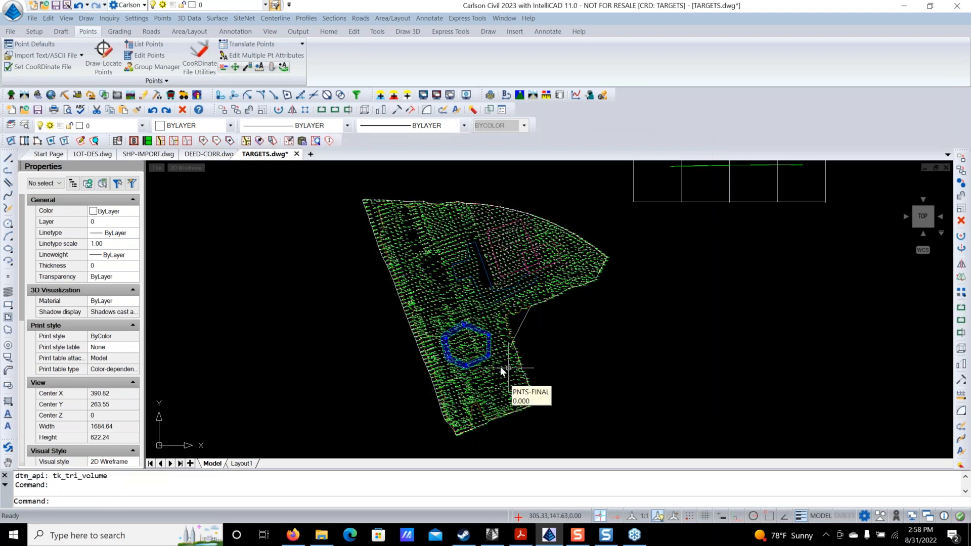
Try to reprocess the hexagonal pad with a pad elevation of 250, and exit the pad design editor.
{"action": "scroll", "coordinate": [499, 366], "scroll_direction": "up", "scroll_amount": 2}
{"action": "scroll", "coordinate": [500, 366], "scroll_direction": "up", "scroll_amount": 4}
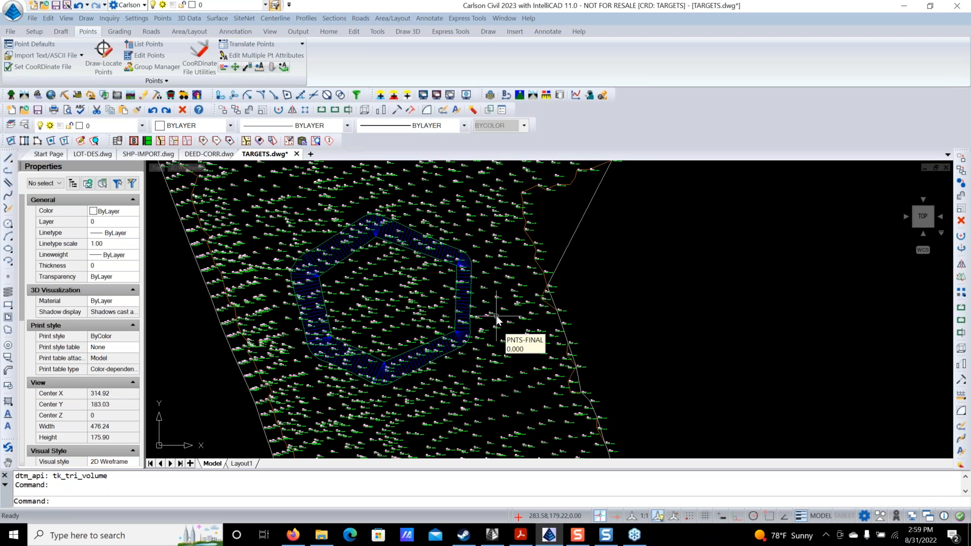
{"action": "scroll", "coordinate": [496, 317], "scroll_direction": "up", "scroll_amount": 3}
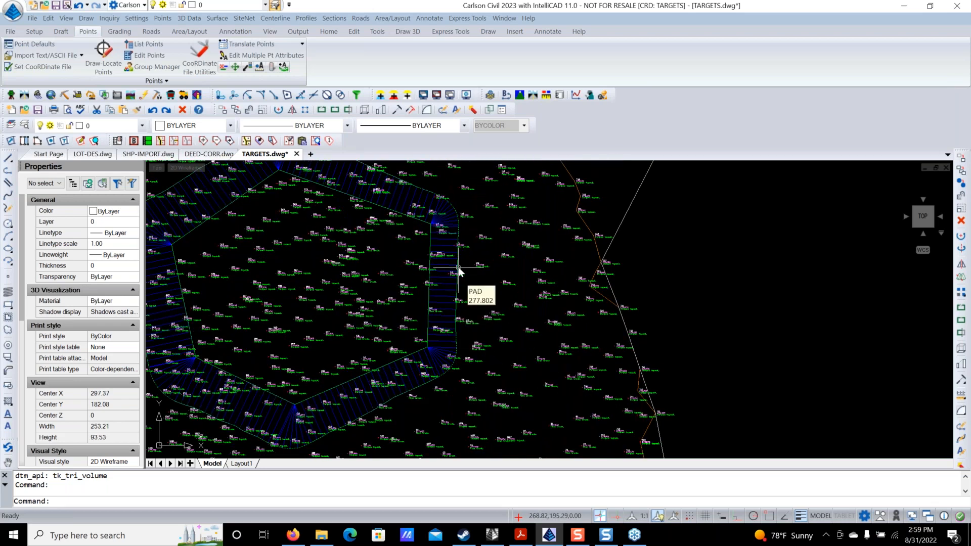
{"action": "double_click", "coordinate": [458, 271]}
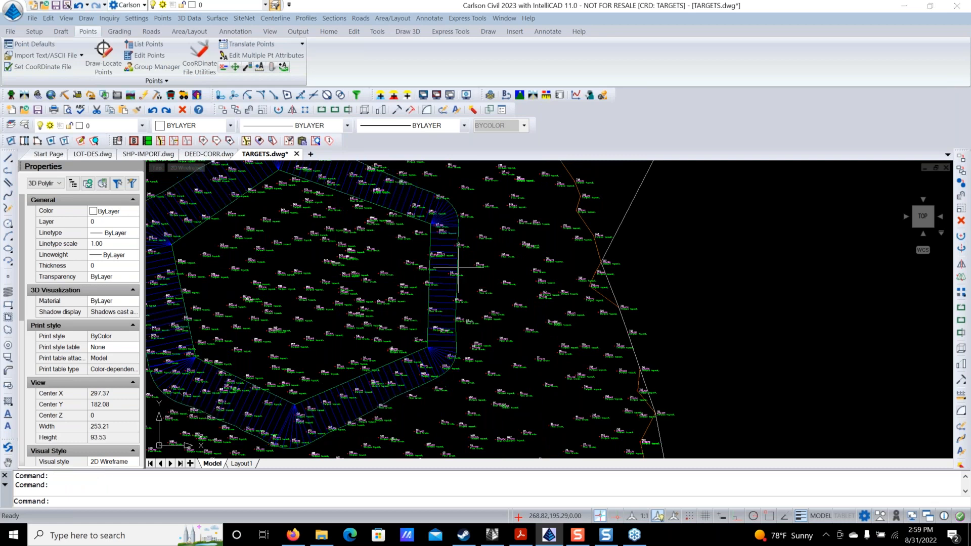
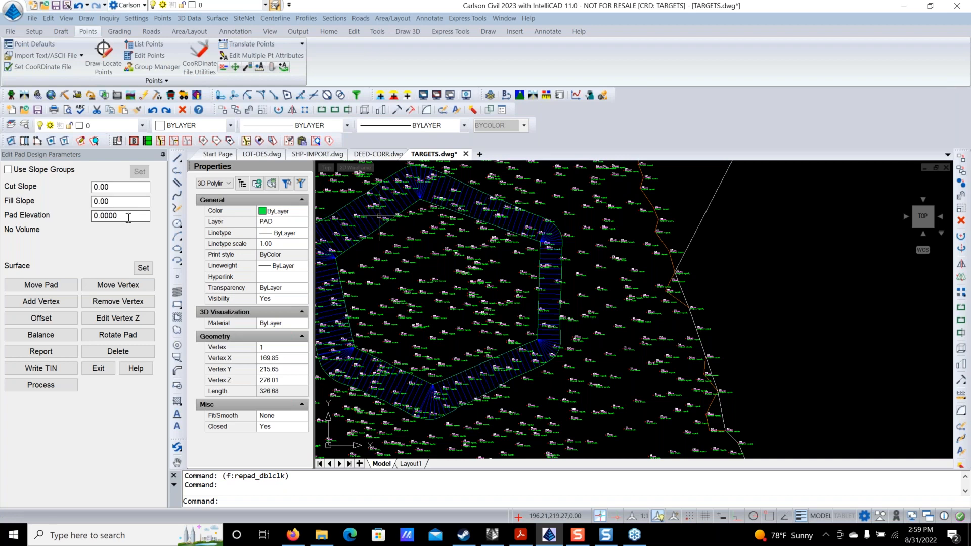
{"action": "scroll", "coordinate": [581, 239], "scroll_direction": "up", "scroll_amount": 10}
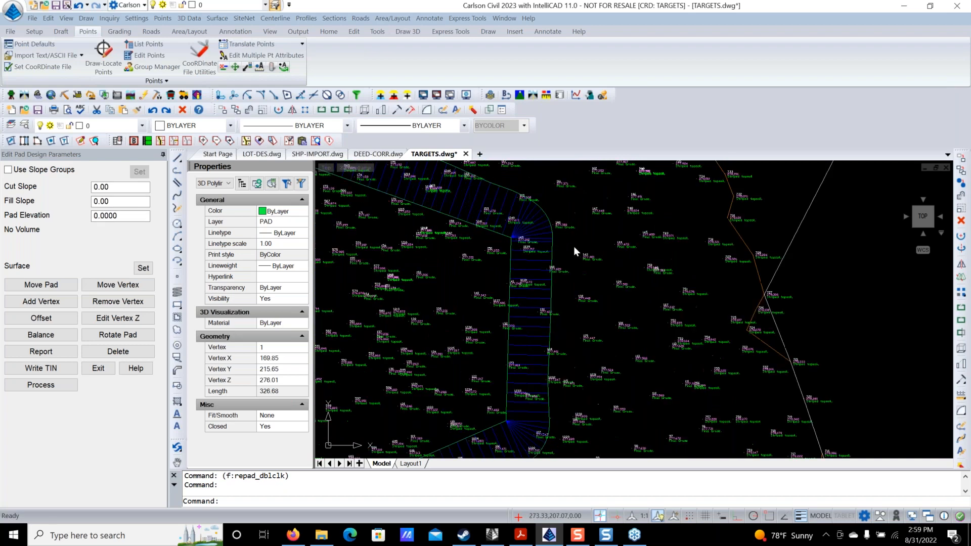
{"action": "key", "text": "Escape"}
{"action": "scroll", "coordinate": [582, 239], "scroll_direction": "down", "scroll_amount": 10}
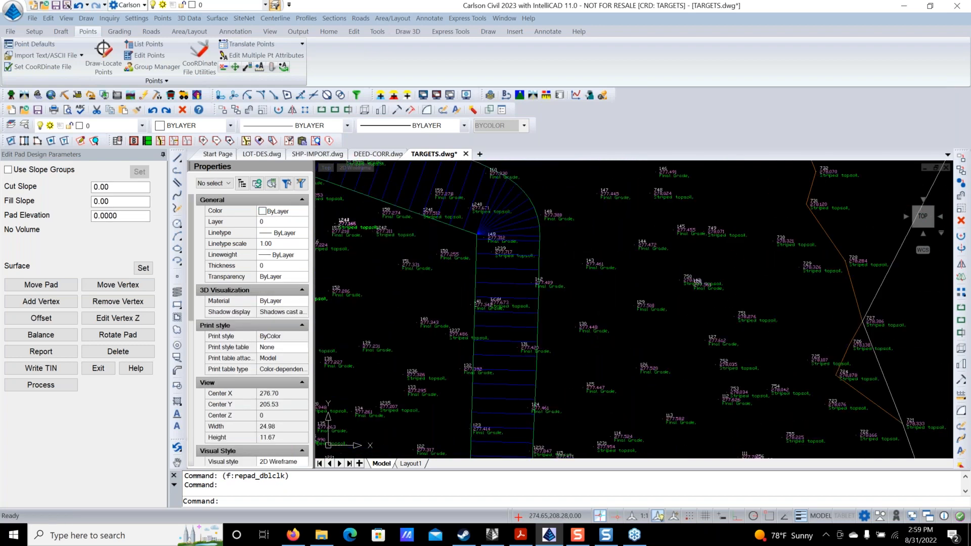
{"action": "type", "text": "250"}
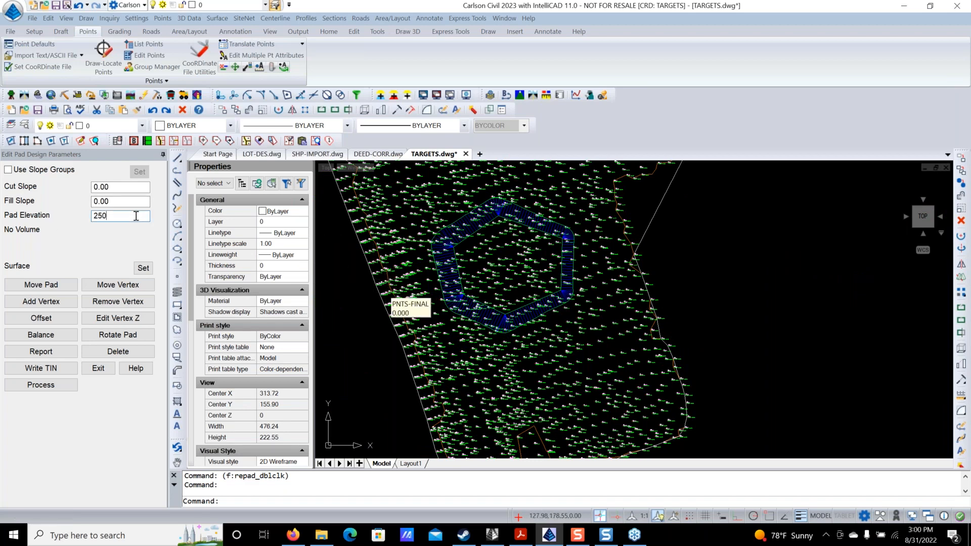
{"action": "left_click", "coordinate": [59, 387]}
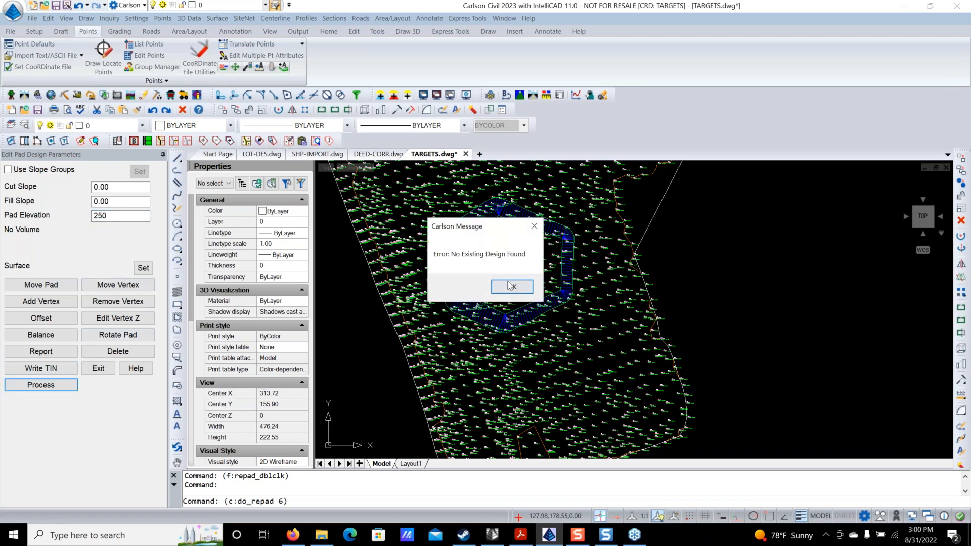
{"action": "left_click", "coordinate": [520, 288]}
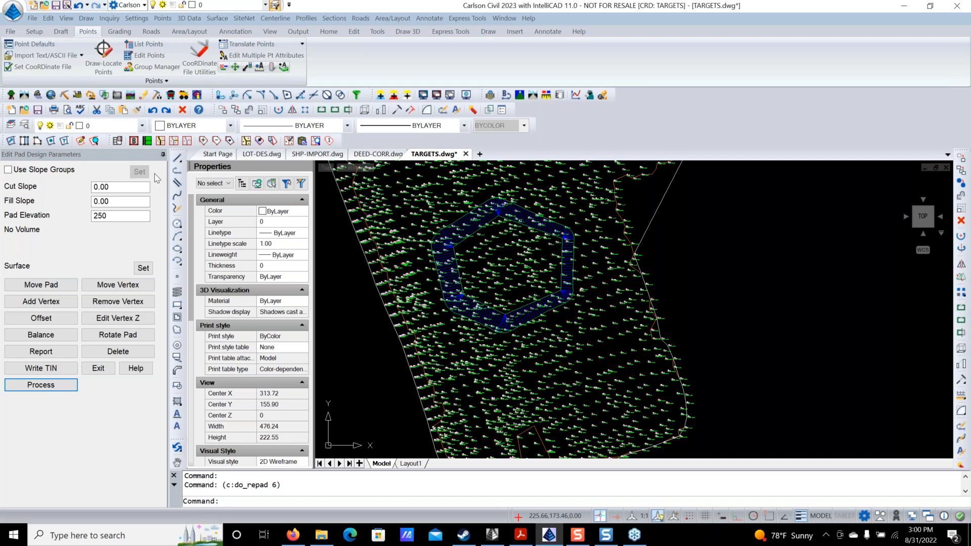
{"action": "left_click", "coordinate": [99, 370]}
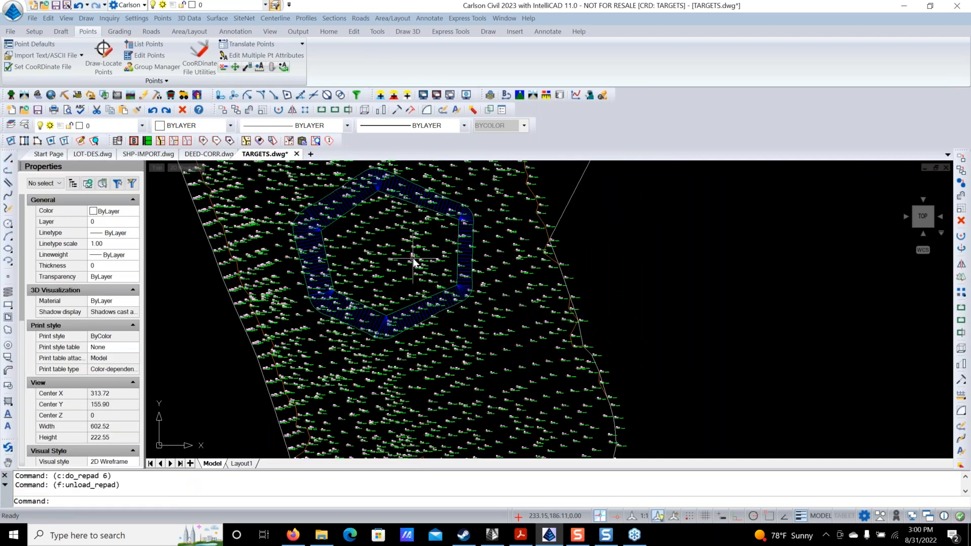
Open the final grade surface TARGETS-fg.tin in the 3D surface file viewer.
{"action": "scroll", "coordinate": [414, 261], "scroll_direction": "down", "scroll_amount": 2}
{"action": "middle_click_drag", "start_coordinate": [413, 260], "coordinate": [446, 379]}
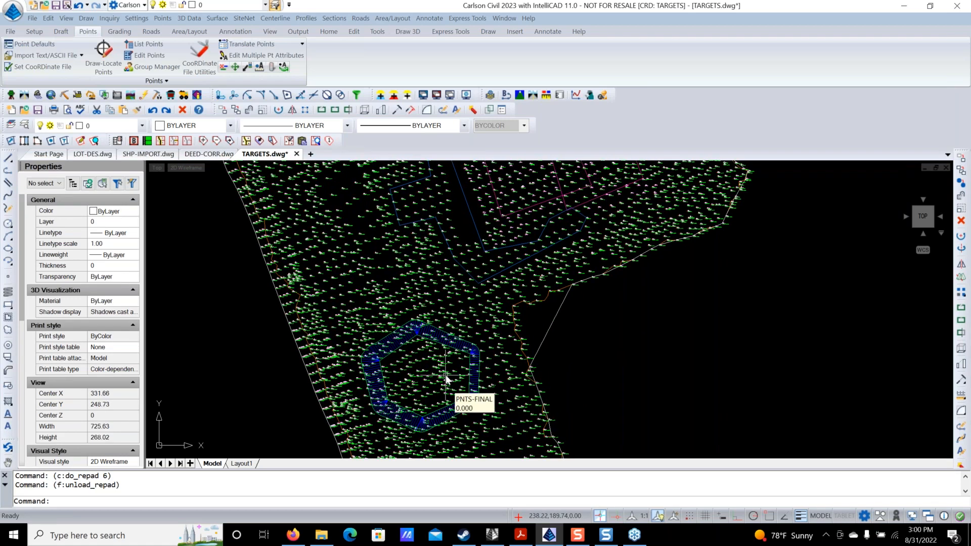
{"action": "scroll", "coordinate": [452, 373], "scroll_direction": "down", "scroll_amount": 2}
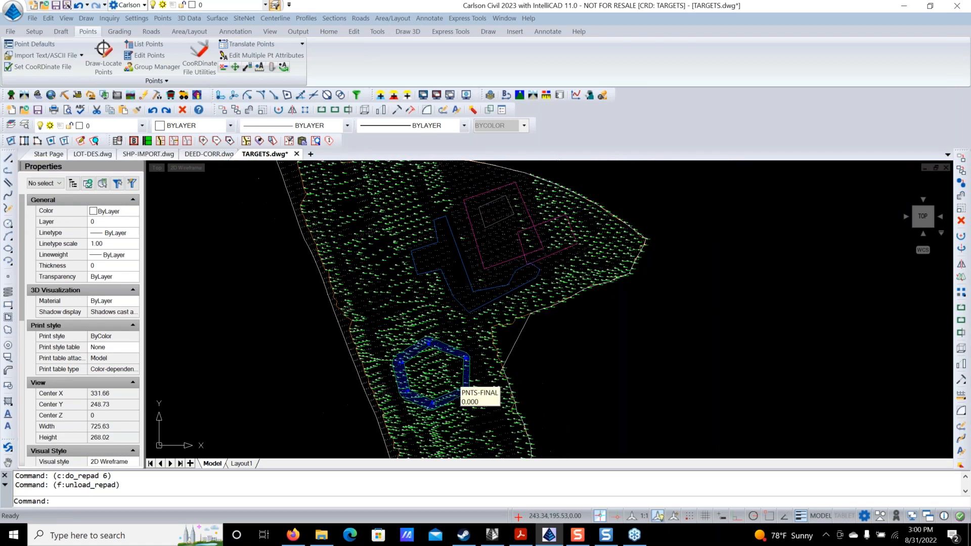
{"action": "mouse_move", "coordinate": [448, 374]}
{"action": "middle_mouse_down"}
{"action": "mouse_move", "coordinate": [444, 308]}
{"action": "mouse_move", "coordinate": [440, 336]}
{"action": "middle_mouse_up"}
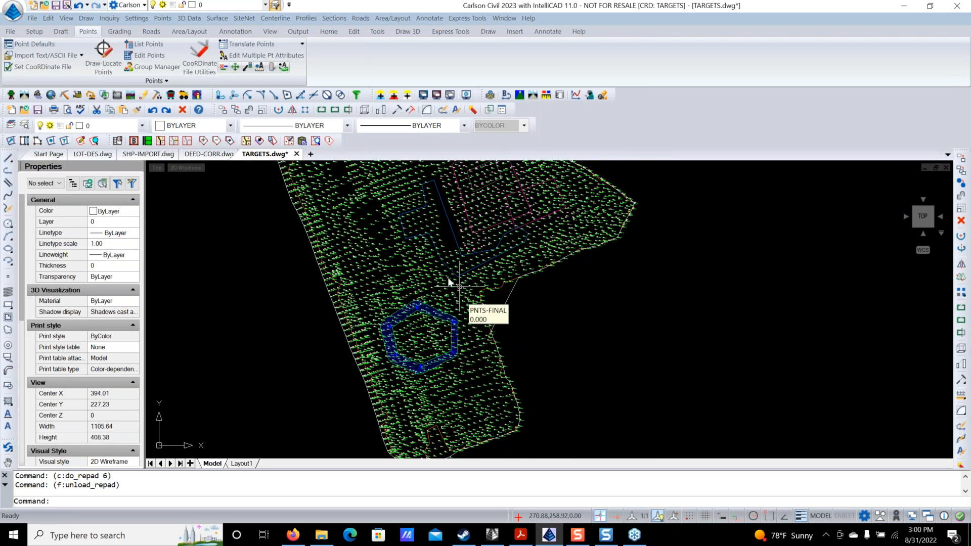
{"action": "left_click", "coordinate": [66, 18]}
{"action": "mouse_move", "coordinate": [114, 97]}
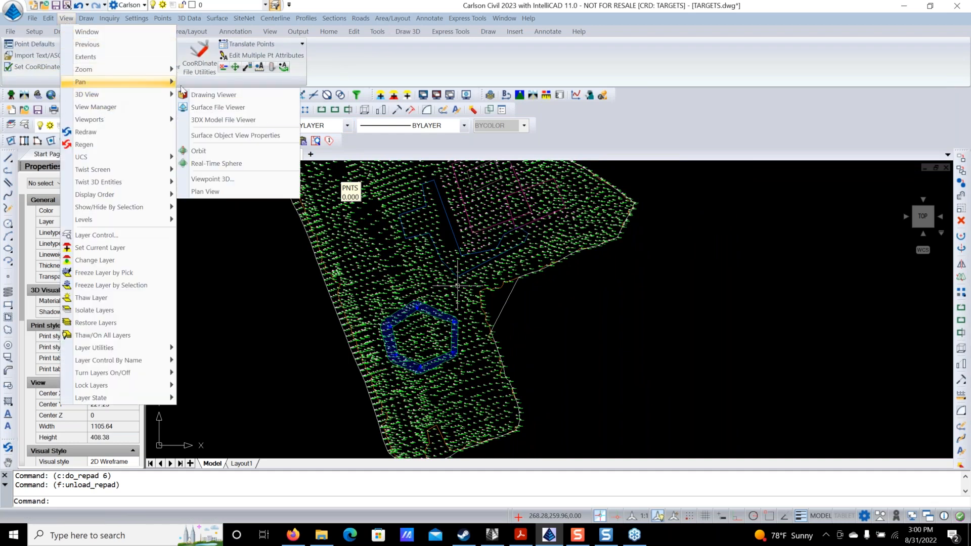
{"action": "left_click", "coordinate": [253, 108]}
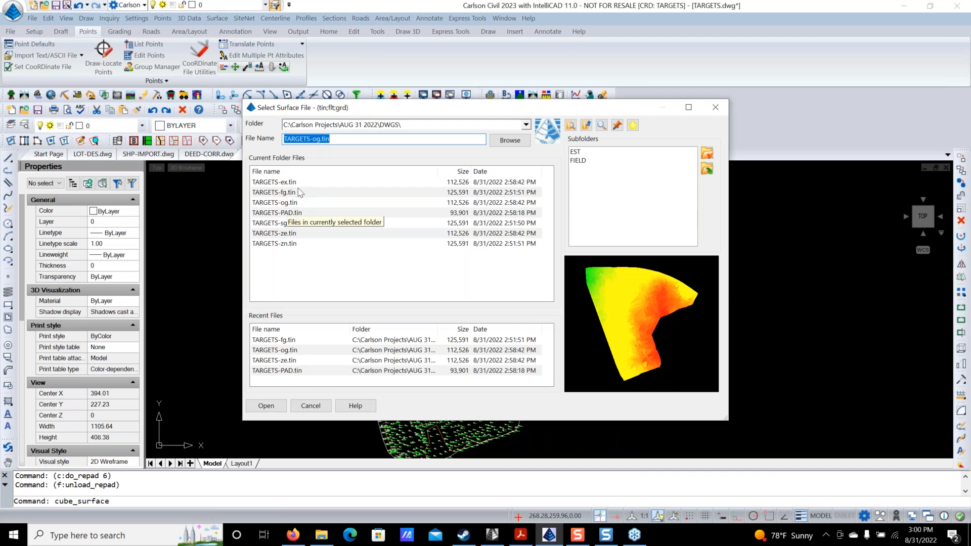
{"action": "left_click", "coordinate": [295, 194]}
{"action": "left_click", "coordinate": [281, 405]}
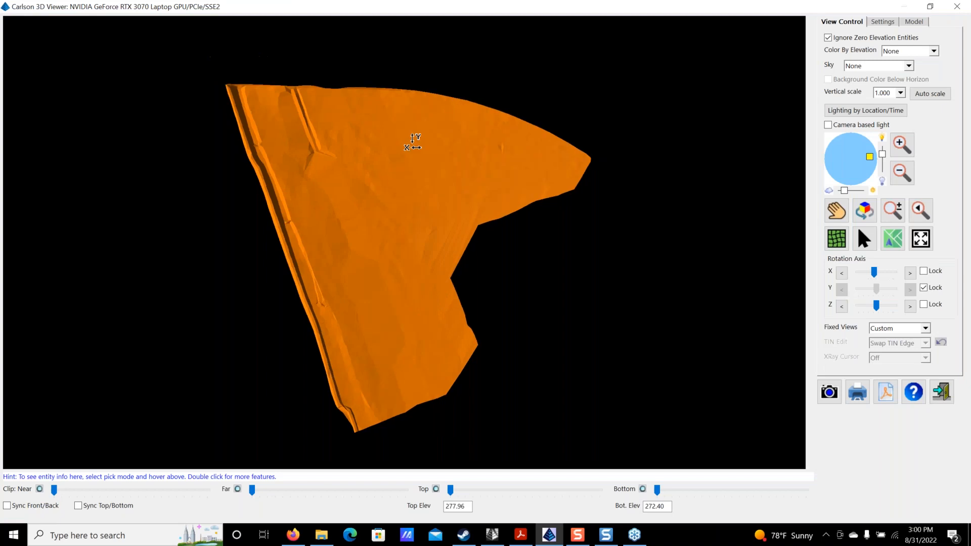
Add the TARGETS-PAD.tin surface to the model in the 3D viewer.
{"action": "left_click", "coordinate": [917, 21]}
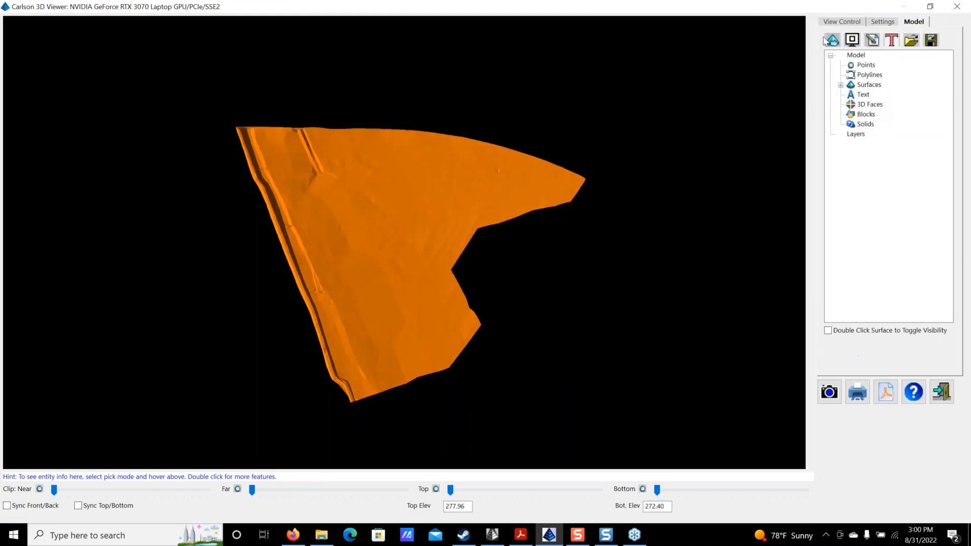
{"action": "left_click", "coordinate": [832, 41]}
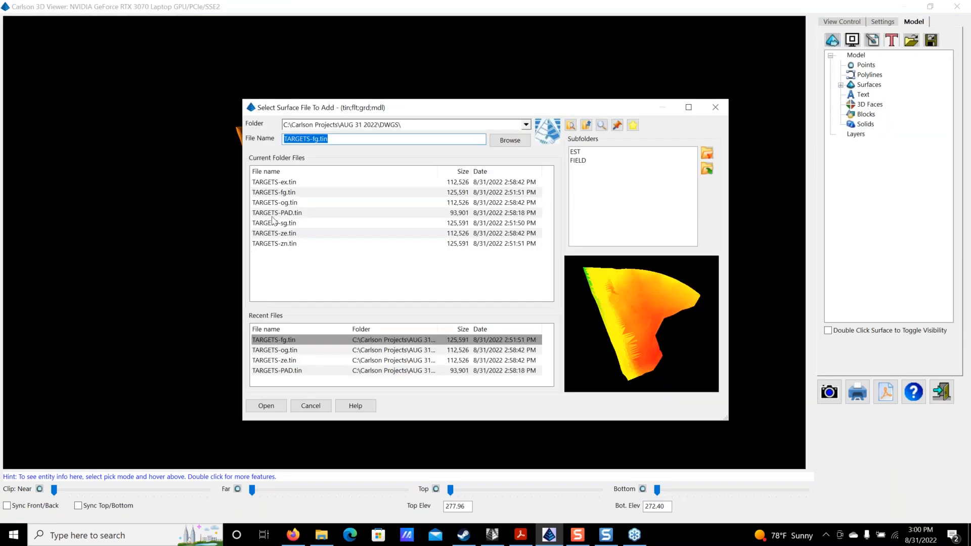
{"action": "left_click", "coordinate": [283, 213]}
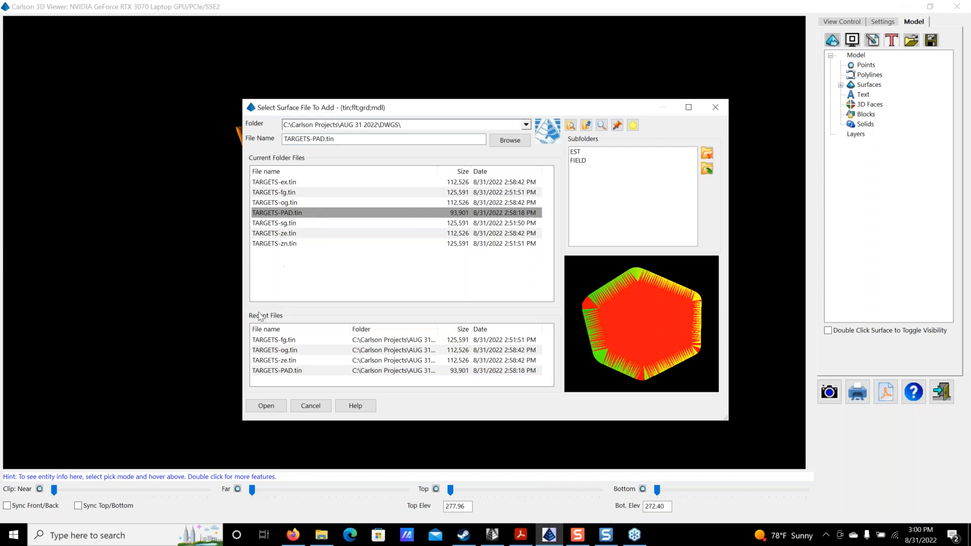
{"action": "left_click", "coordinate": [277, 406]}
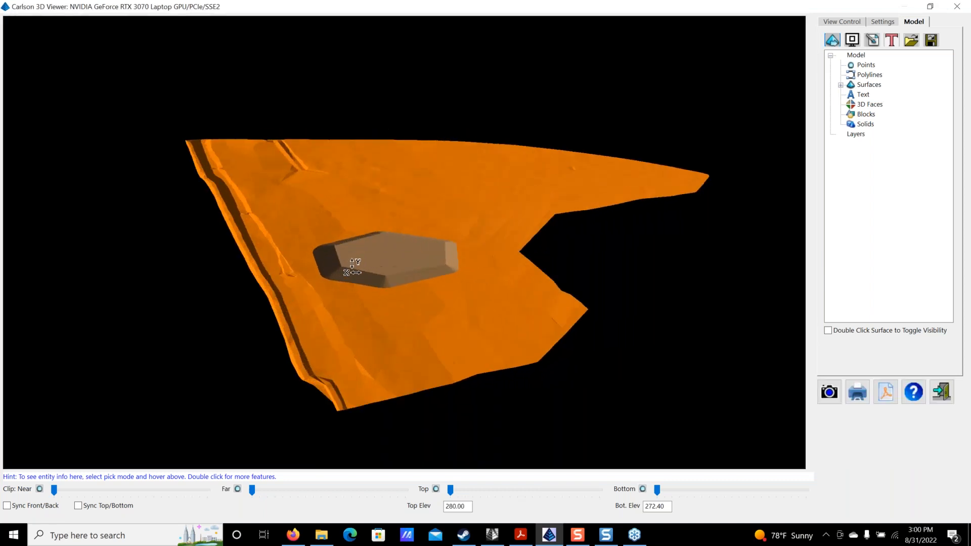
Examine from several angles how the pad sits on the final grade surface, and exit the 3D viewer.
{"action": "scroll", "coordinate": [353, 267], "scroll_direction": "up", "scroll_amount": 6}
{"action": "scroll", "coordinate": [365, 259], "scroll_direction": "down", "scroll_amount": 5}
{"action": "left_click_drag", "start_coordinate": [274, 415], "coordinate": [514, 290]}
{"action": "left_click_drag", "start_coordinate": [677, 387], "coordinate": [403, 317]}
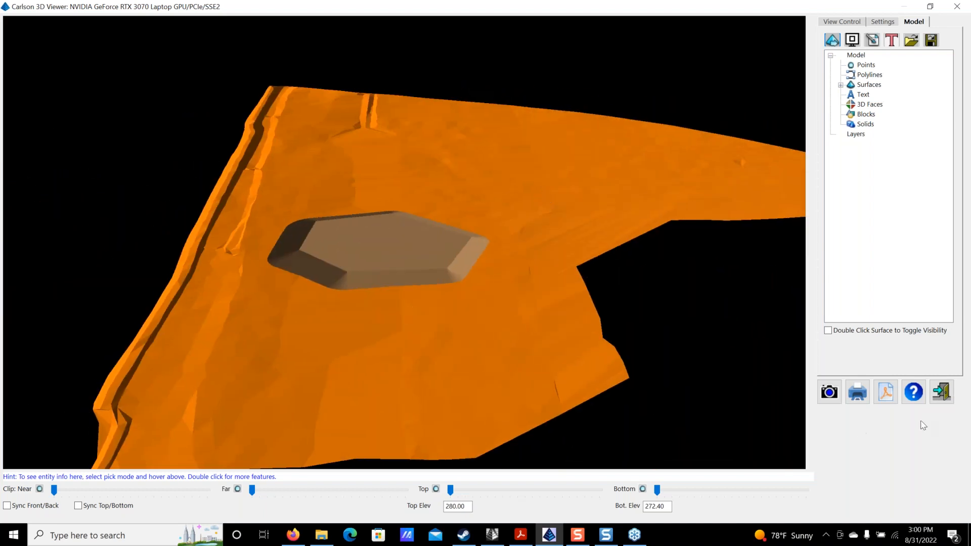
{"action": "left_click", "coordinate": [941, 396]}
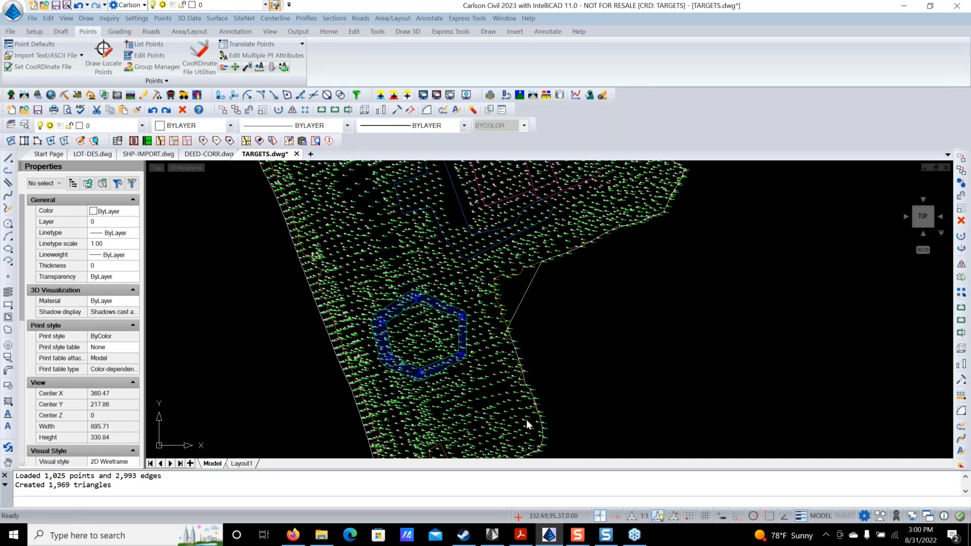
{"action": "middle_click_drag", "start_coordinate": [530, 424], "coordinate": [543, 475]}
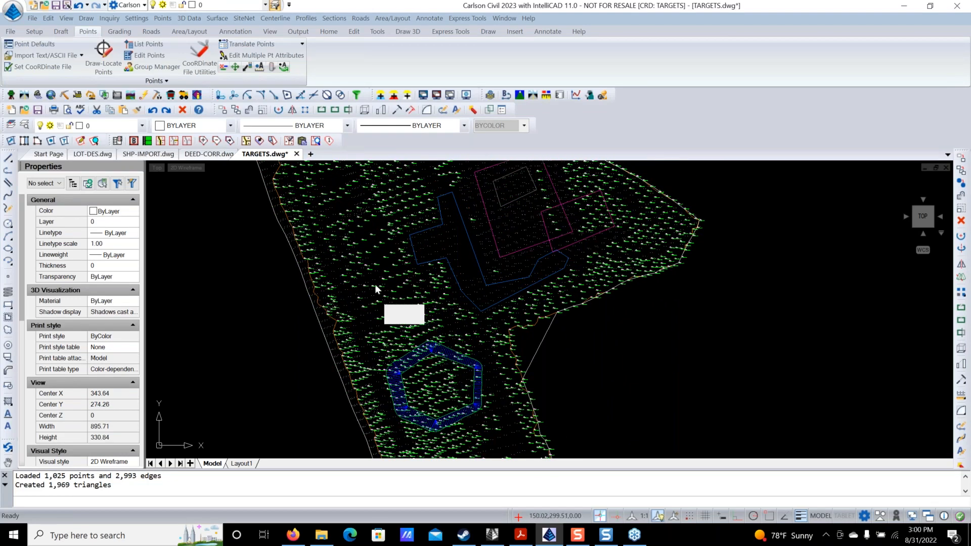
{"action": "key", "text": "Escape"}
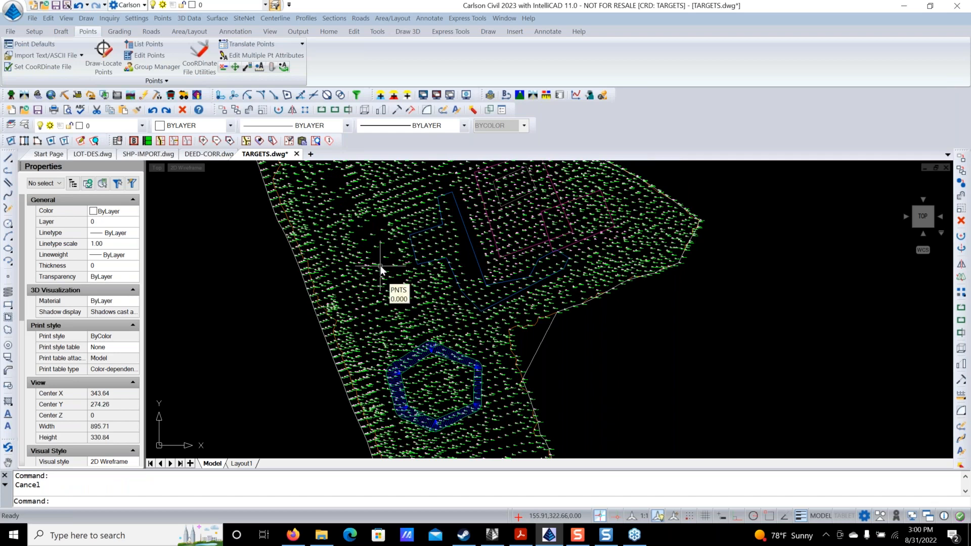
{"action": "type", "text": "pl"}
{"action": "key", "text": "Return"}
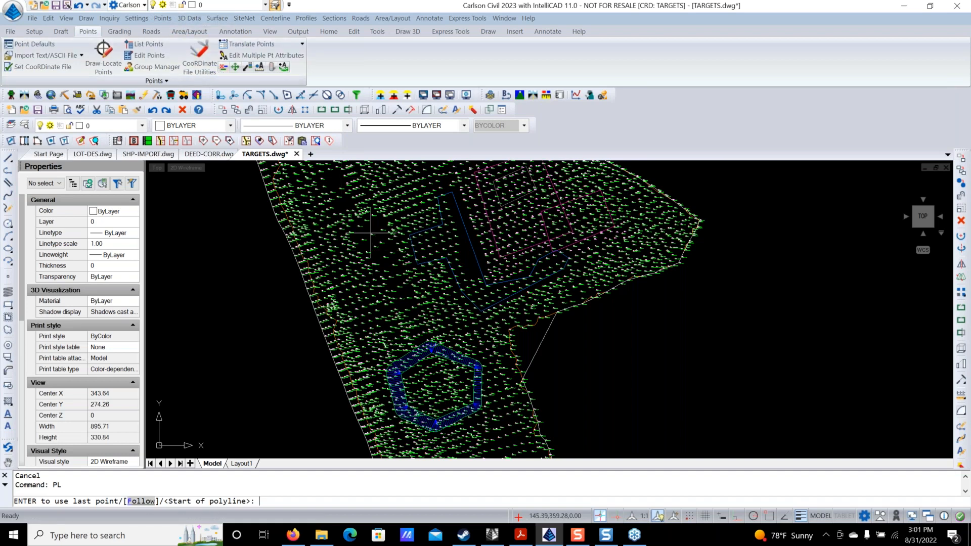
{"action": "left_click", "coordinate": [359, 212]}
{"action": "key", "text": "Escape"}
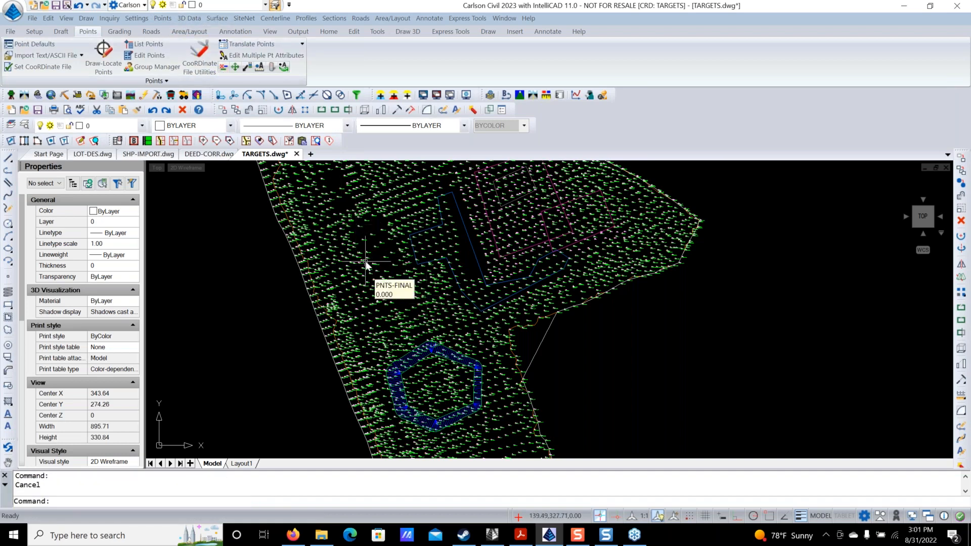
{"action": "type", "text": "RET"}
{"action": "key", "text": "Return"}
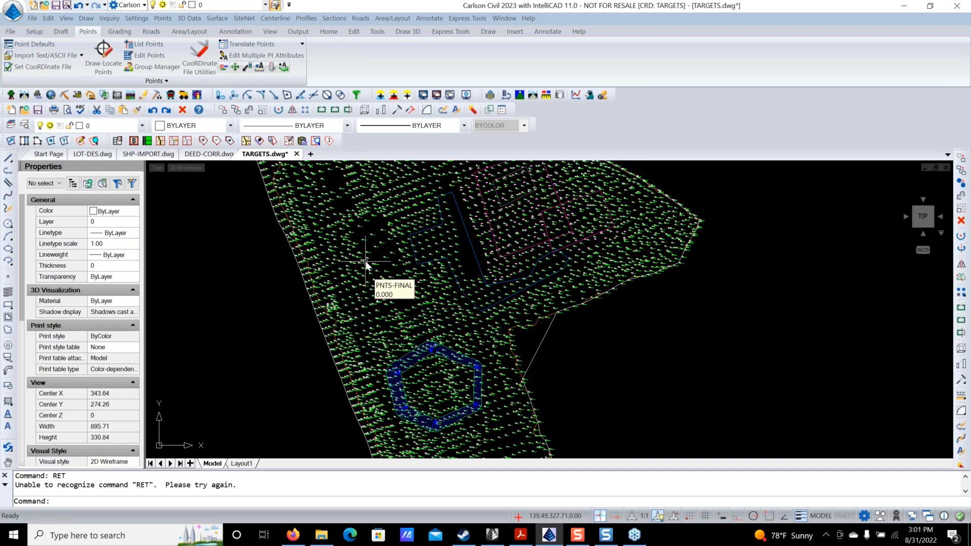
{"action": "left_click", "coordinate": [349, 243]}
{"action": "key", "text": "Escape"}
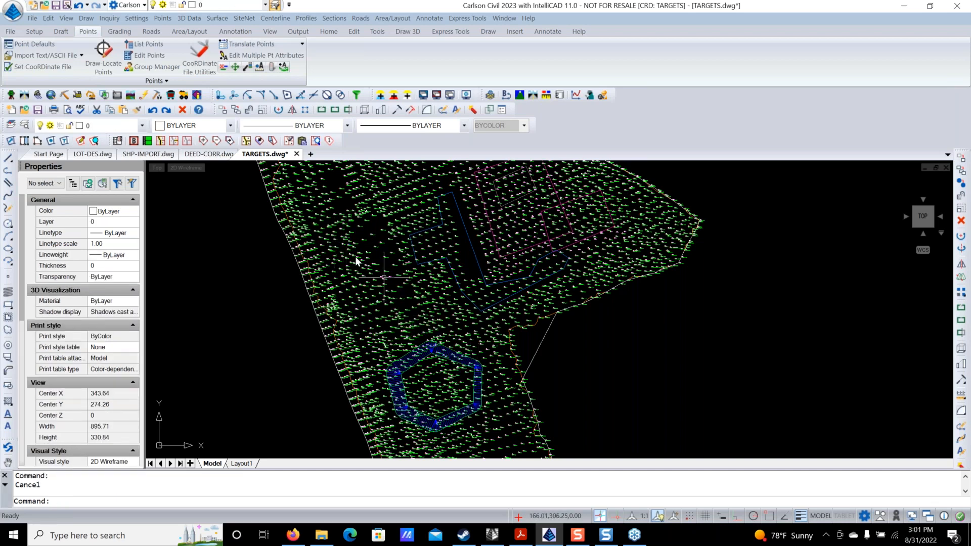
{"action": "scroll", "coordinate": [355, 257], "scroll_direction": "up", "scroll_amount": 3}
{"action": "middle_click_drag", "start_coordinate": [392, 287], "coordinate": [398, 363]}
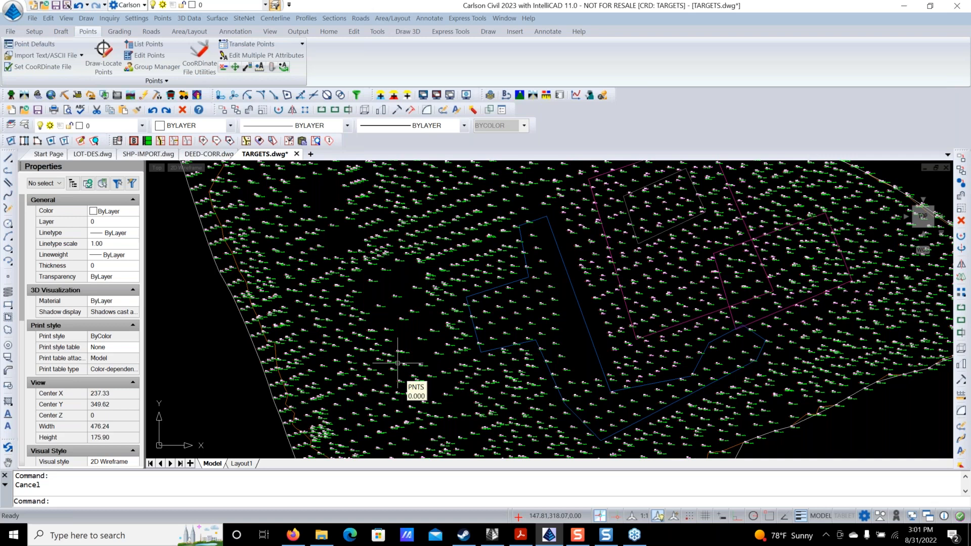
{"action": "type", "text": "PL"}
{"action": "key", "text": "Return"}
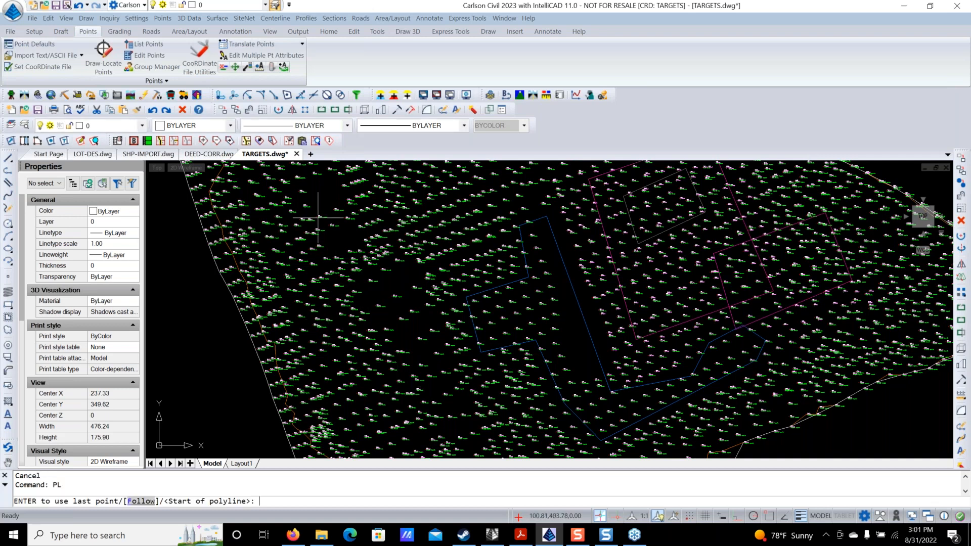
{"action": "left_click", "coordinate": [328, 238]}
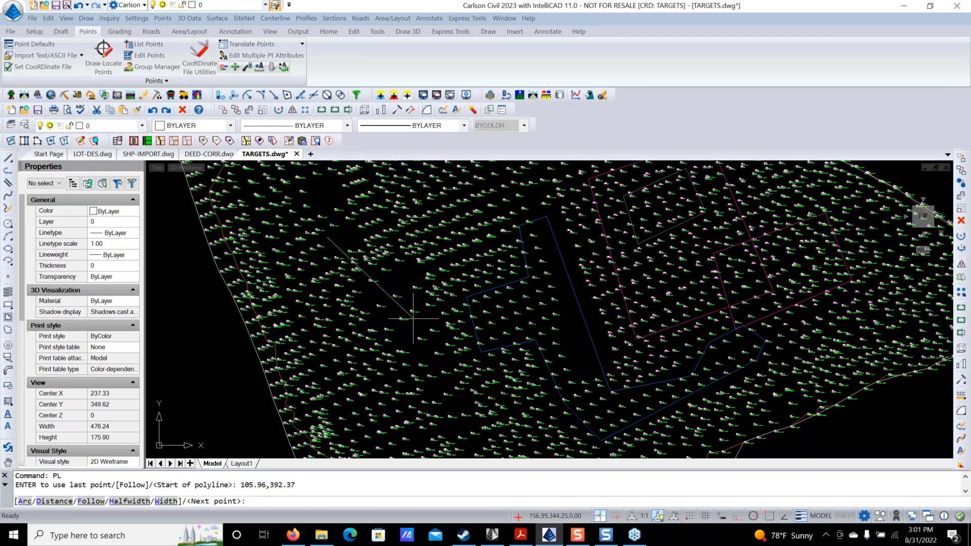
{"action": "key", "text": "Escape"}
Draw a rectangle about 54 by 48 m in the area west of the blue polyline outline.
{"action": "type", "text": "RE"}
{"action": "key", "text": "Return"}
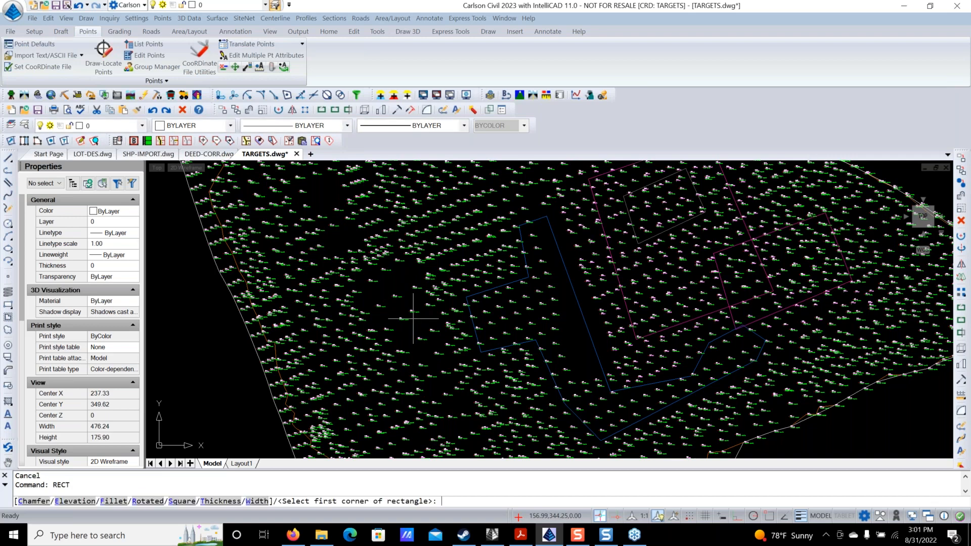
{"action": "left_click", "coordinate": [337, 238]}
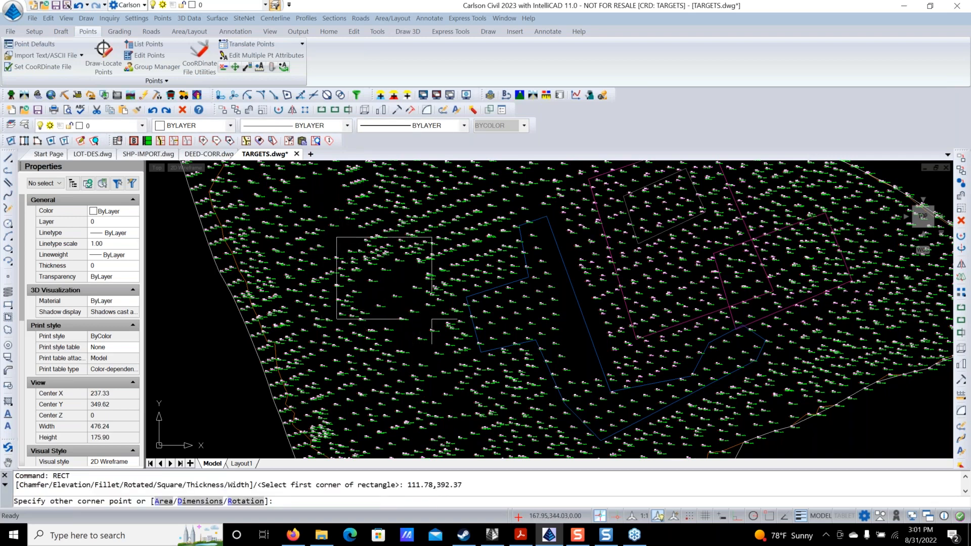
{"action": "left_click", "coordinate": [429, 317]}
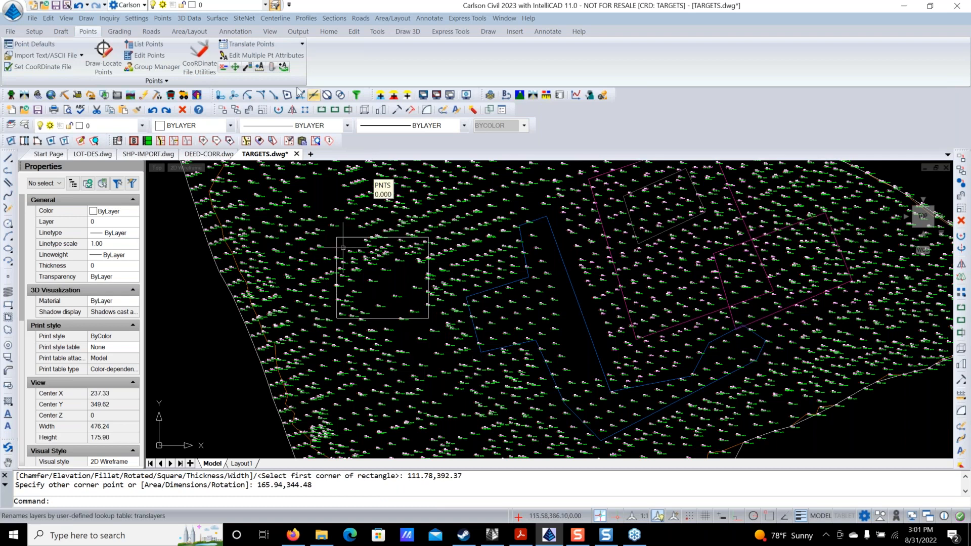
Start a Design Pad Template with a side polyline spacing of 2.
{"action": "left_click", "coordinate": [245, 19]}
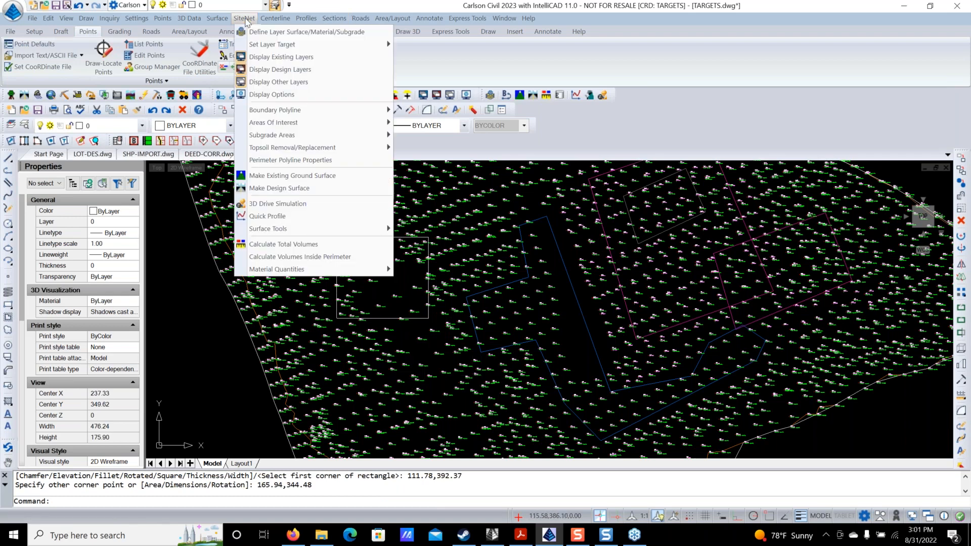
{"action": "left_click", "coordinate": [218, 19]}
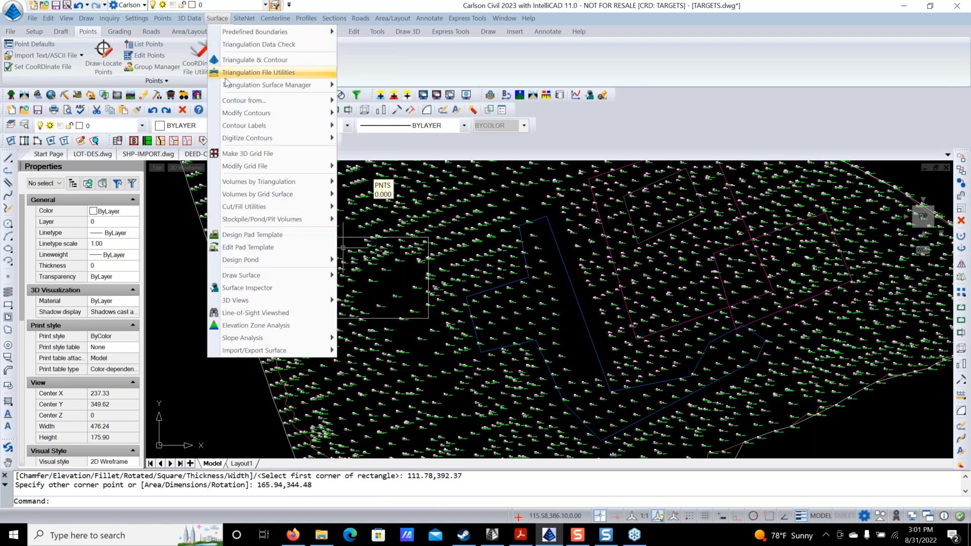
{"action": "left_click", "coordinate": [275, 236]}
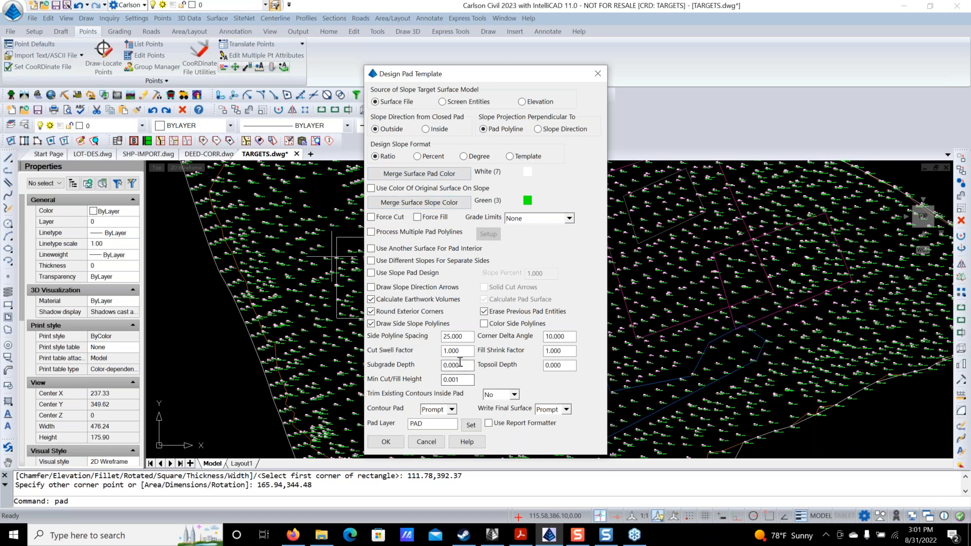
{"action": "left_click_drag", "start_coordinate": [471, 340], "coordinate": [441, 336]}
{"action": "type", "text": "2"}
{"action": "left_click", "coordinate": [386, 443]}
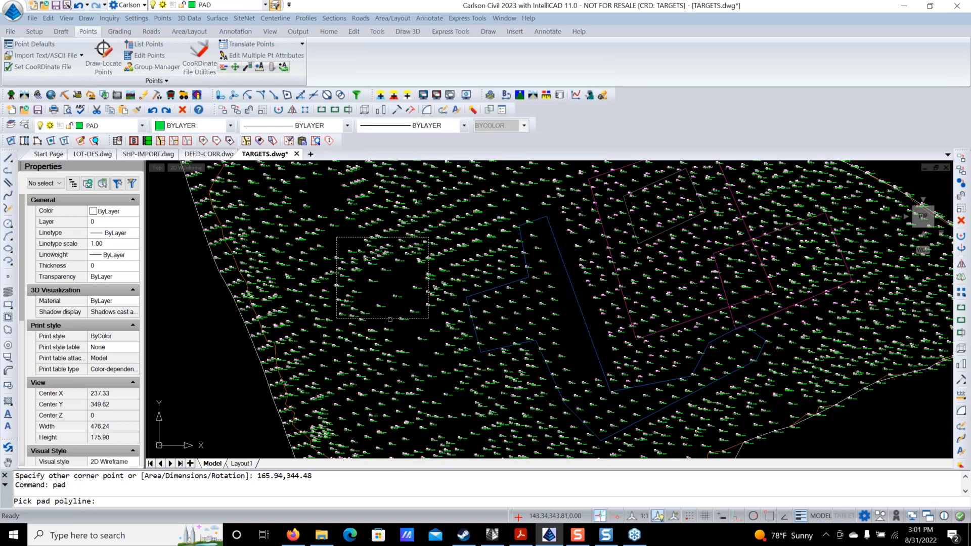
Pick the new rectangle as the pad polyline and TARGETS-fg.tin as its slope target surface.
{"action": "left_click", "coordinate": [424, 319]}
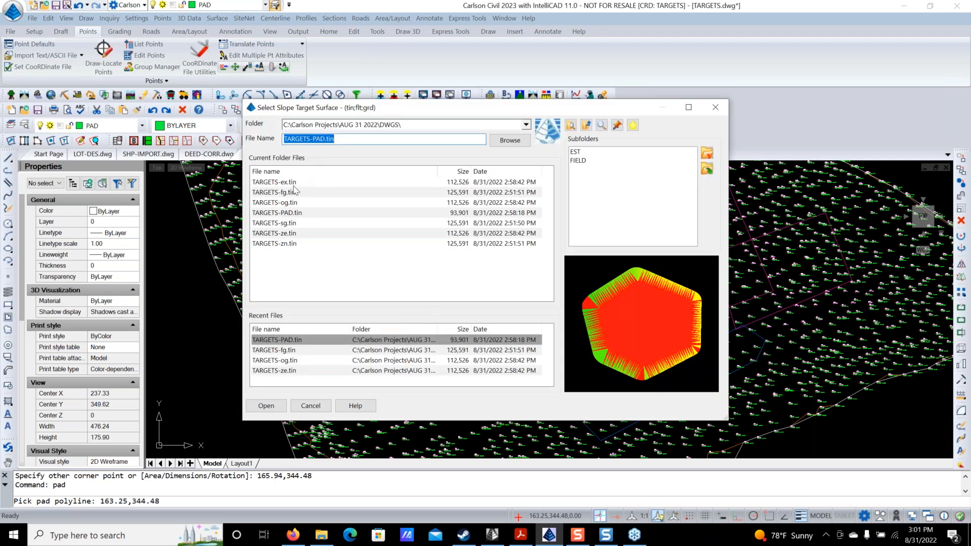
{"action": "left_click", "coordinate": [295, 192]}
{"action": "left_click", "coordinate": [267, 405]}
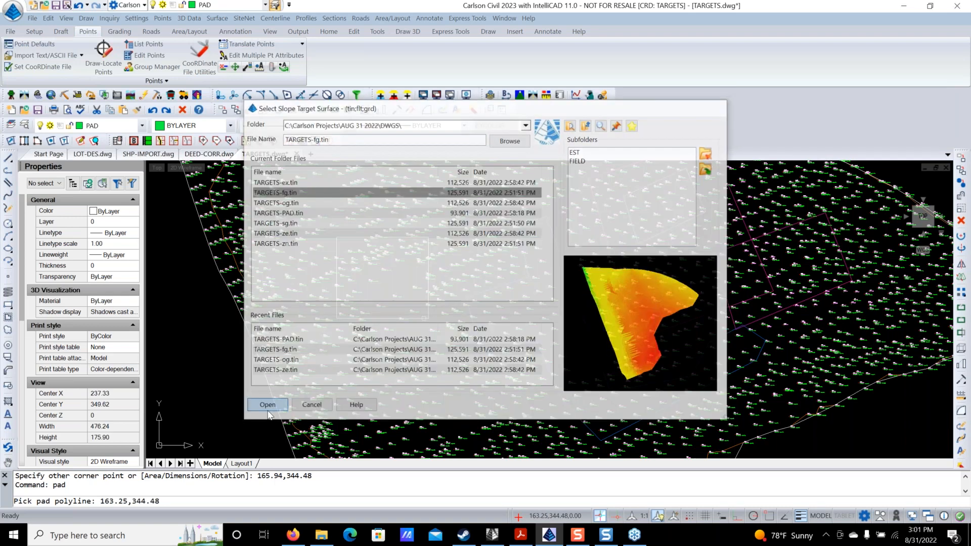
Design the rectangular pad with fill and cut outslope ratios of 3 and a pad elevation of 277.
{"action": "type", "text": "2"}
{"action": "key", "text": "Return"}
{"action": "type", "text": "3"}
{"action": "key", "text": "Return"}
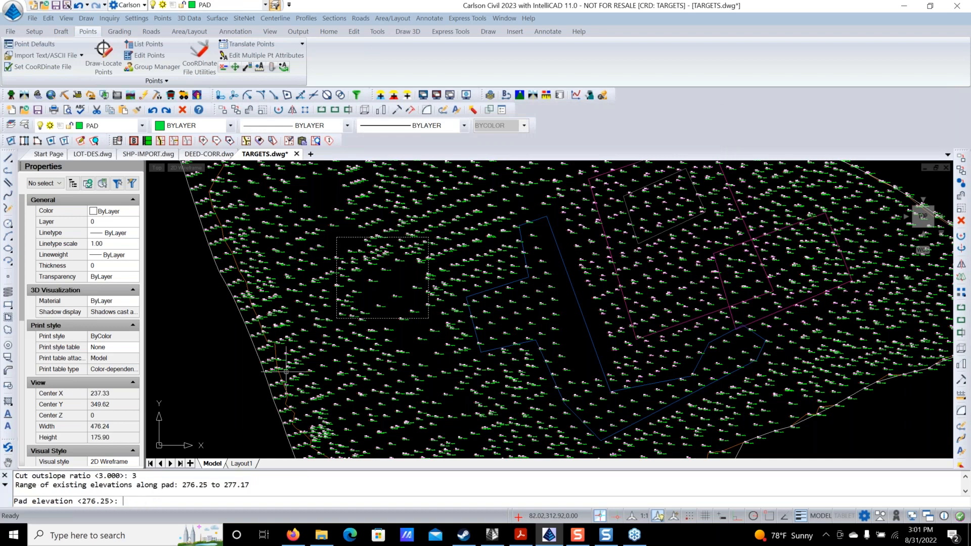
{"action": "type", "text": "277"}
{"action": "key", "text": "Return"}
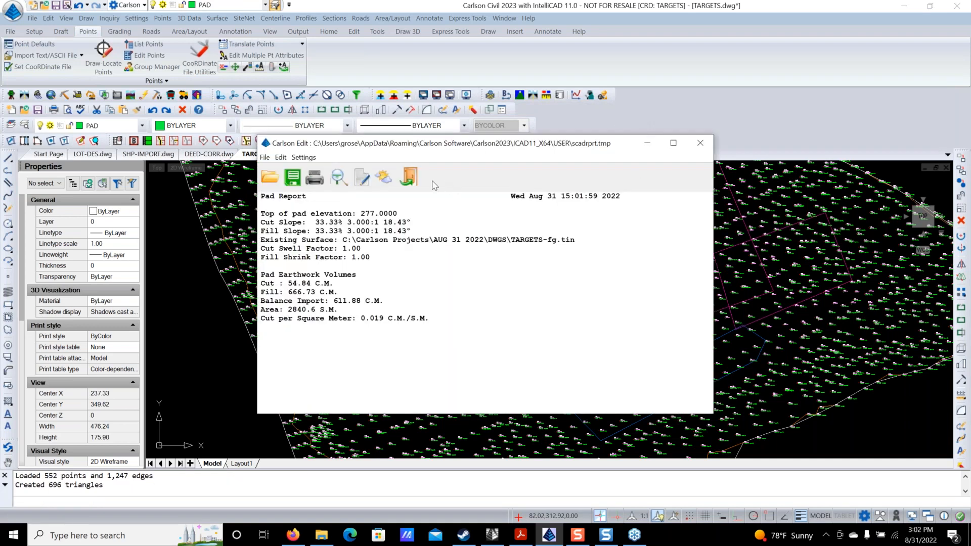
Close the pad report and finish the design without redesigning, writing a final surface or contouring the pad.
{"action": "left_click", "coordinate": [408, 176]}
{"action": "scroll", "coordinate": [396, 266], "scroll_direction": "down", "scroll_amount": 1}
{"action": "scroll", "coordinate": [319, 270], "scroll_direction": "up", "scroll_amount": 1}
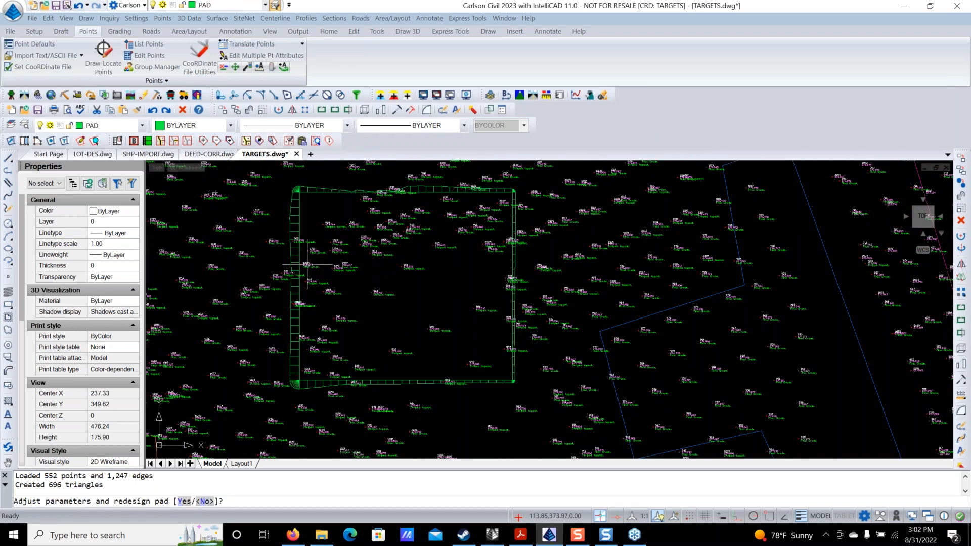
{"action": "type", "text": "N"}
{"action": "key", "text": "Return"}
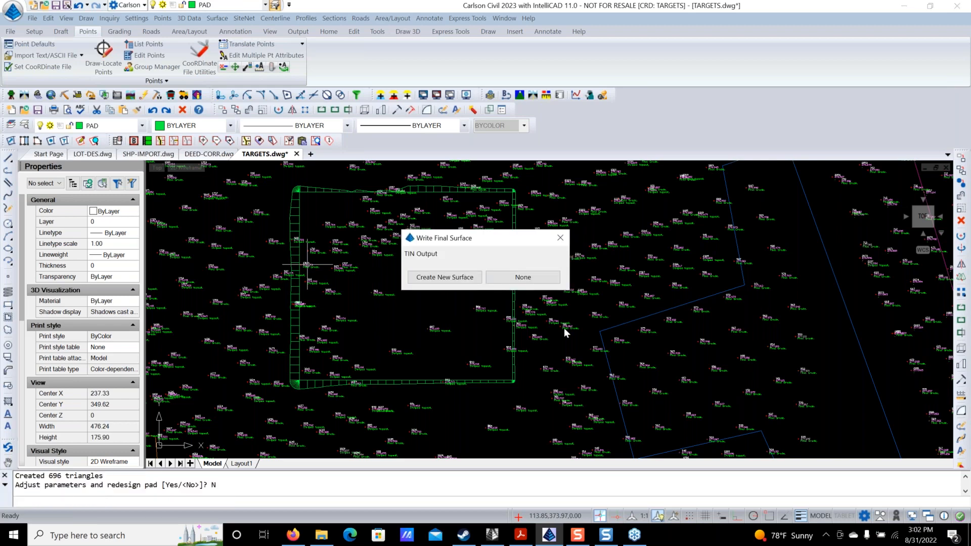
{"action": "left_click", "coordinate": [523, 278]}
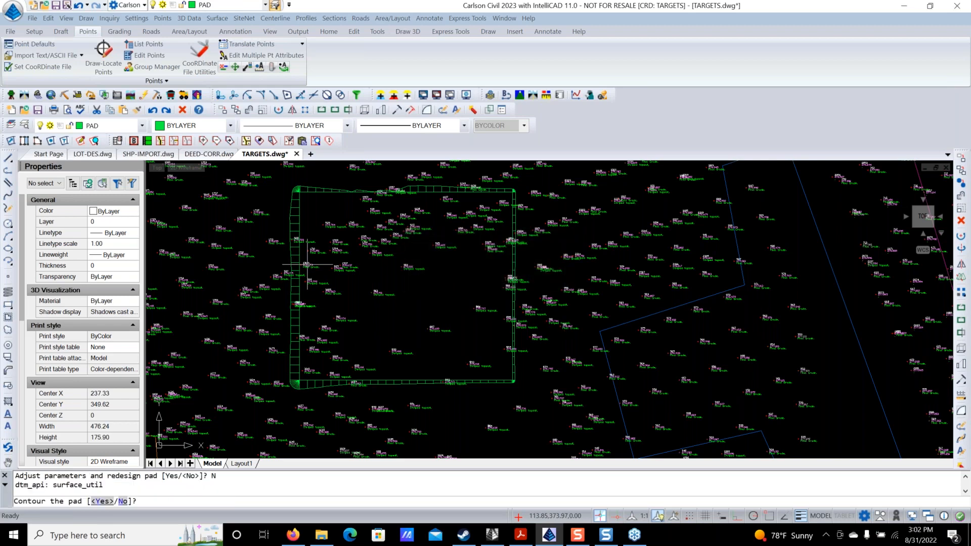
{"action": "type", "text": "N"}
{"action": "key", "text": "Return"}
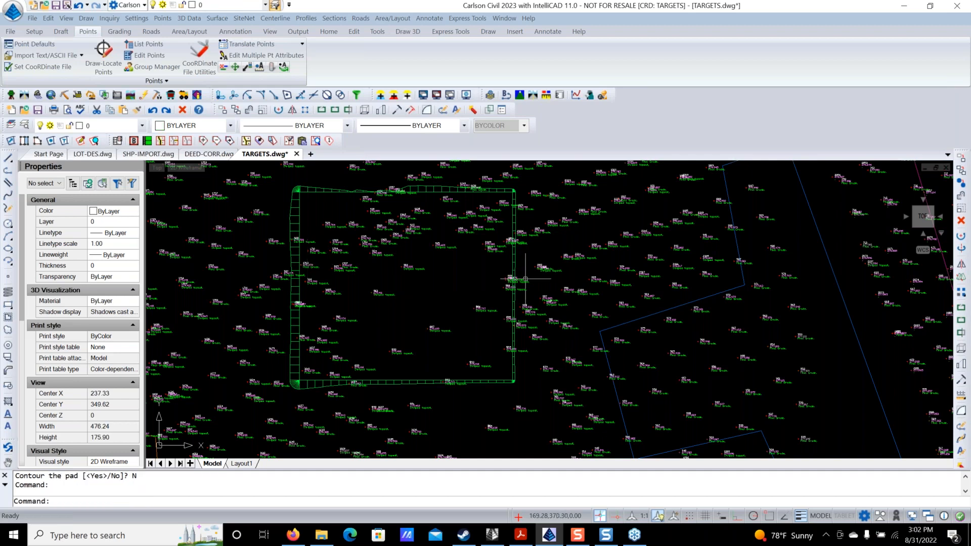
Open the rectangular pad's design parameters and reprocess the pad with an elevation of 250.
{"action": "left_click", "coordinate": [515, 258]}
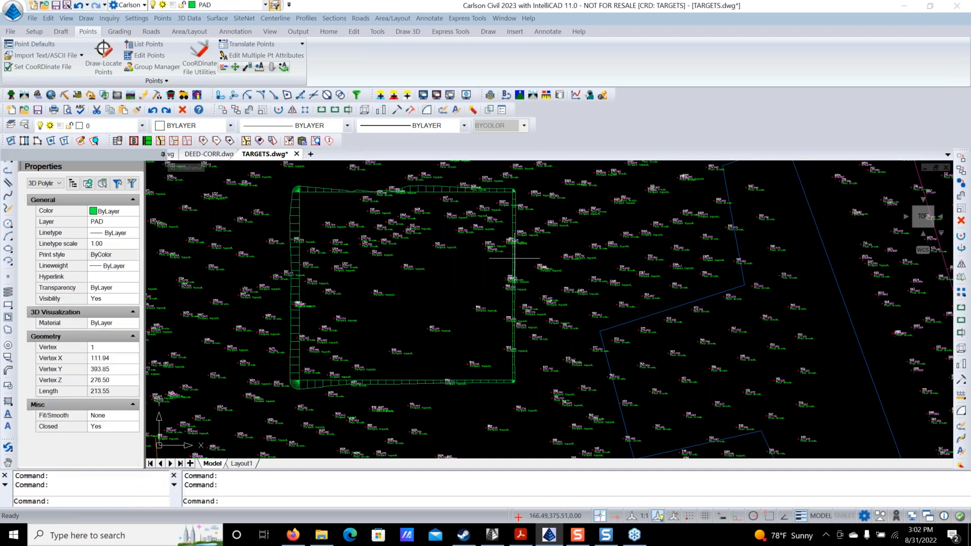
{"action": "double_click", "coordinate": [514, 258]}
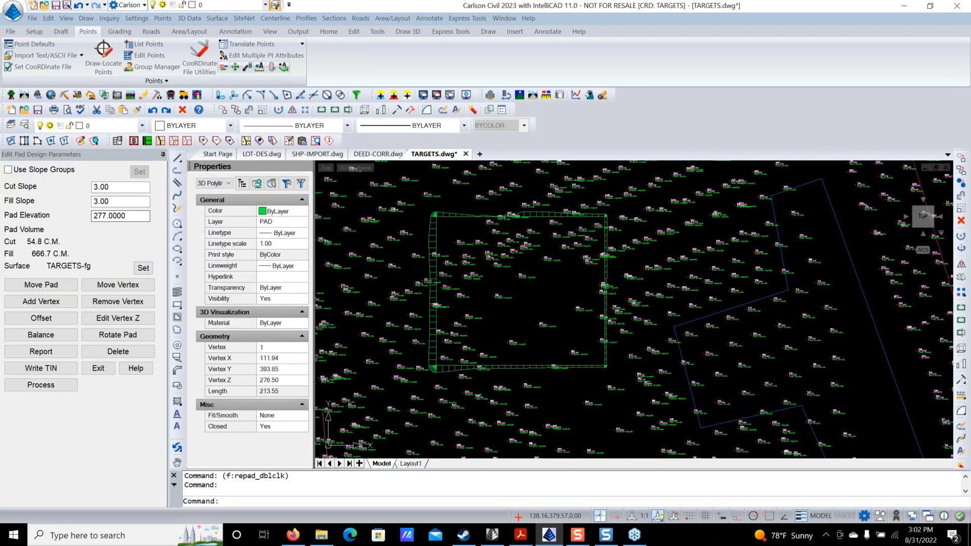
{"action": "left_click_drag", "start_coordinate": [133, 215], "coordinate": [81, 222]}
{"action": "type", "text": "250"}
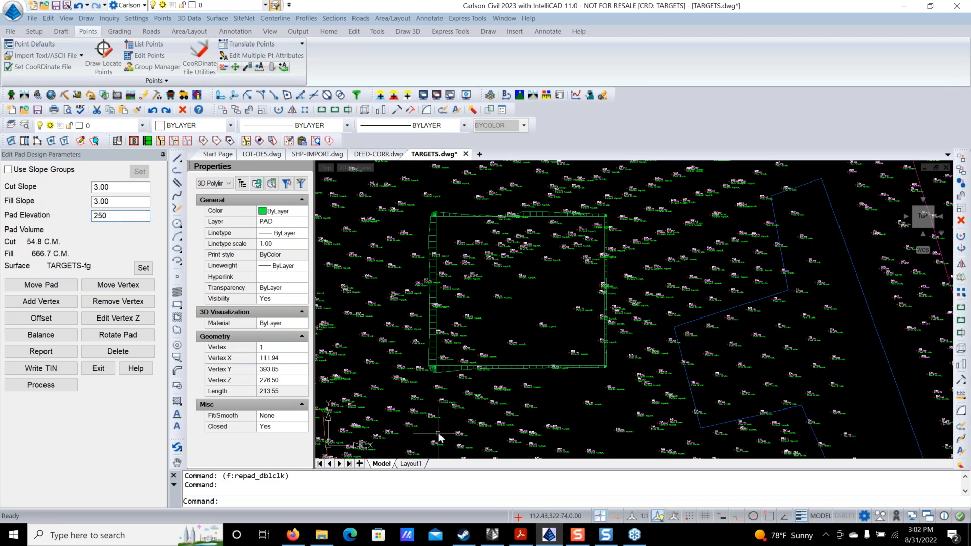
{"action": "left_click", "coordinate": [43, 389]}
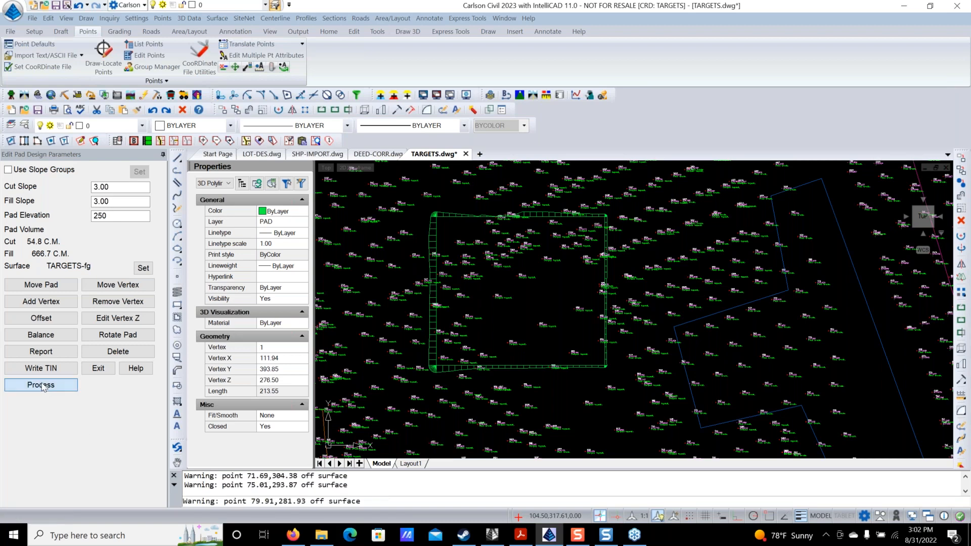
{"action": "scroll", "coordinate": [536, 360], "scroll_direction": "down", "scroll_amount": 3}
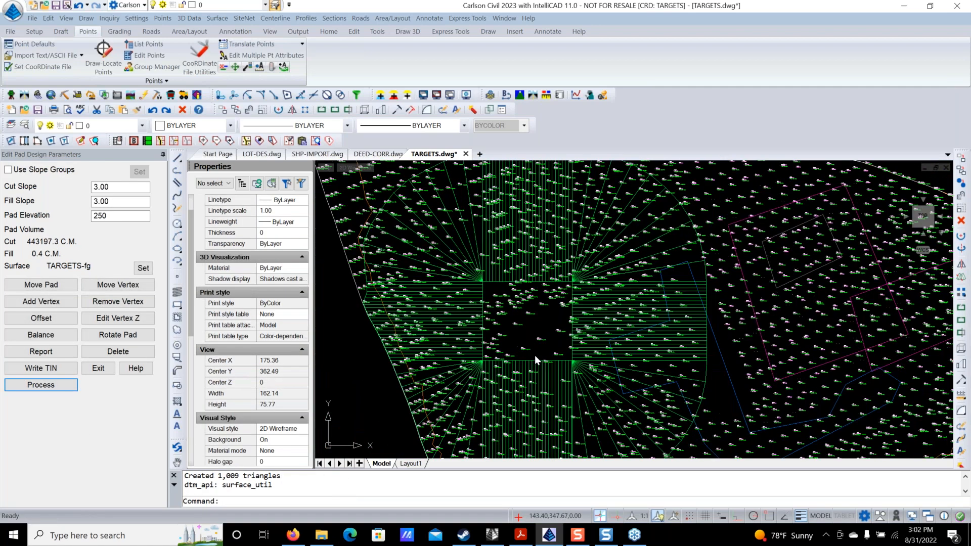
{"action": "scroll", "coordinate": [536, 360], "scroll_direction": "down", "scroll_amount": 1}
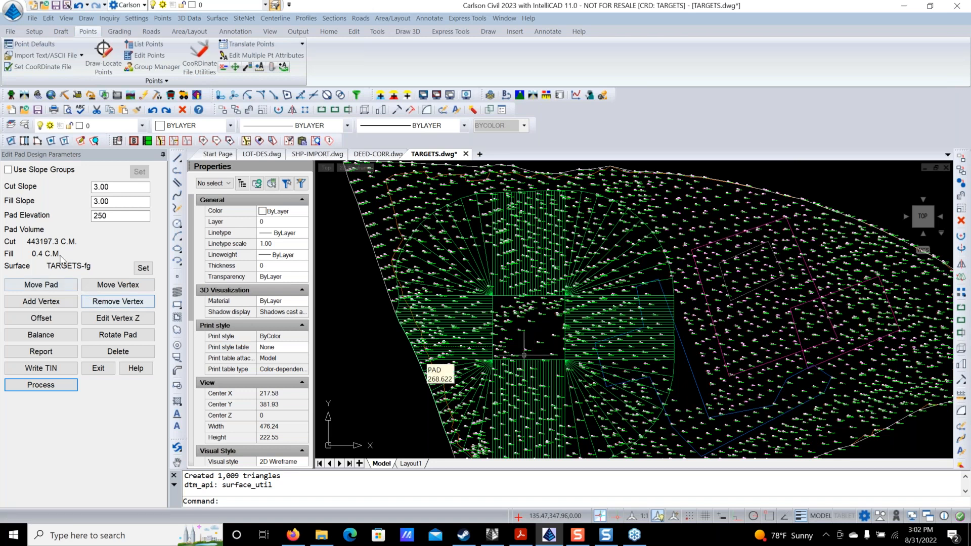
Reprocess the rectangular pad with a pad elevation of 260 and exit the pad design editor.
{"action": "left_click_drag", "start_coordinate": [110, 217], "coordinate": [74, 221]}
{"action": "type", "text": "260"}
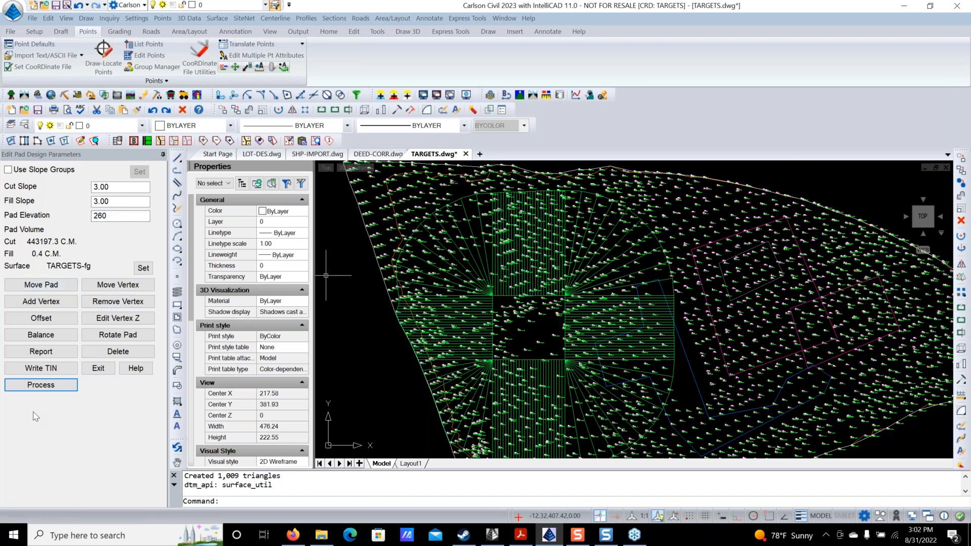
{"action": "left_click", "coordinate": [58, 387]}
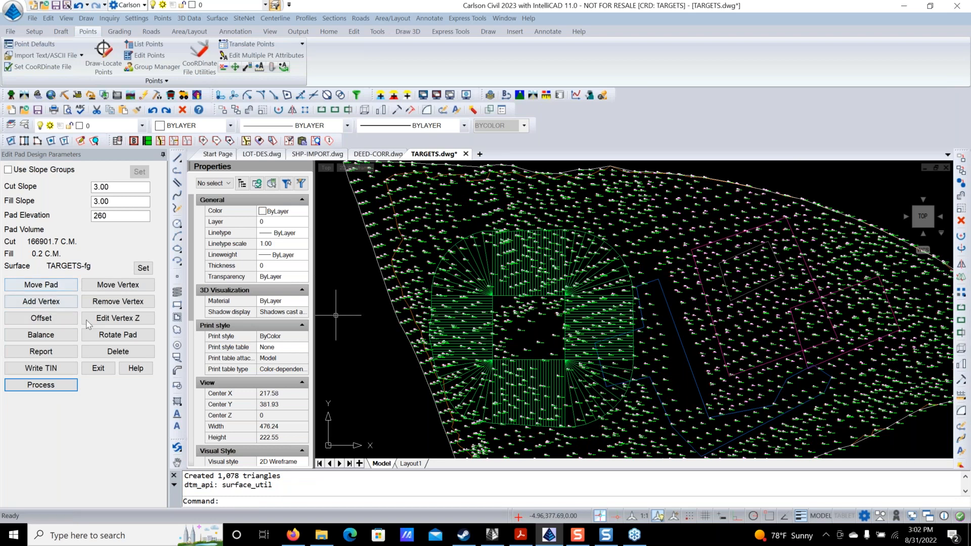
{"action": "left_click", "coordinate": [103, 368]}
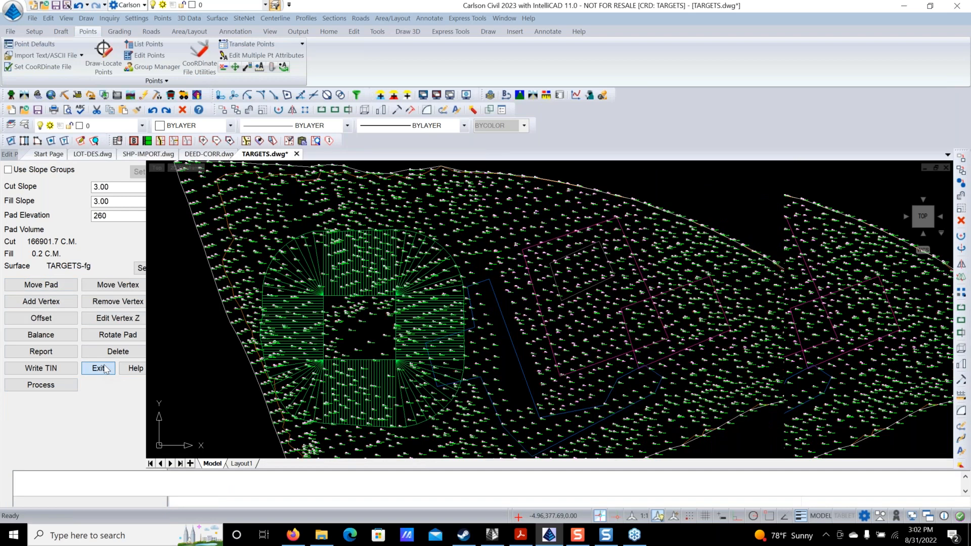
Regenerate the user-defined PAD surface so that it includes the new rectangular pad.
{"action": "scroll", "coordinate": [448, 328], "scroll_direction": "down", "scroll_amount": 2}
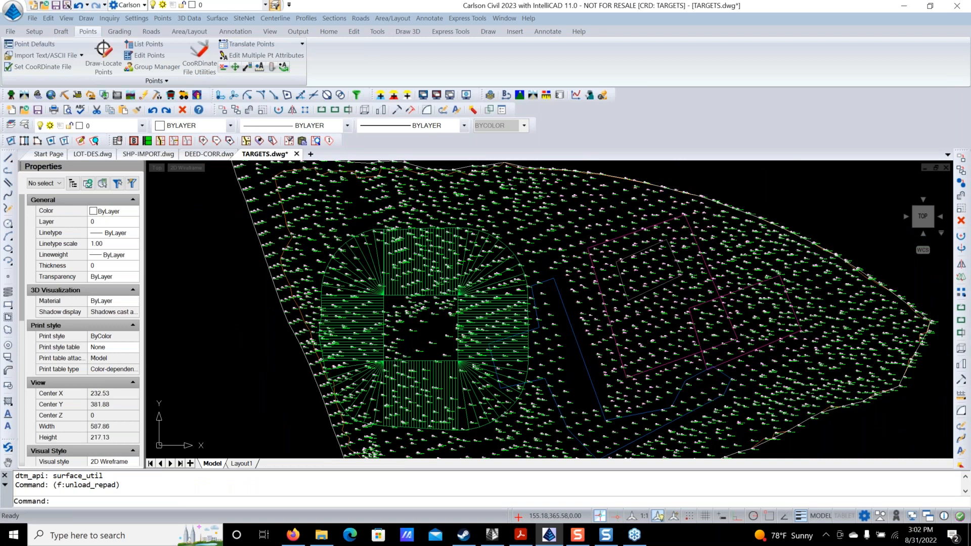
{"action": "mouse_move", "coordinate": [454, 330]}
{"action": "middle_mouse_down"}
{"action": "mouse_move", "coordinate": [473, 241]}
{"action": "mouse_move", "coordinate": [459, 265]}
{"action": "middle_mouse_up"}
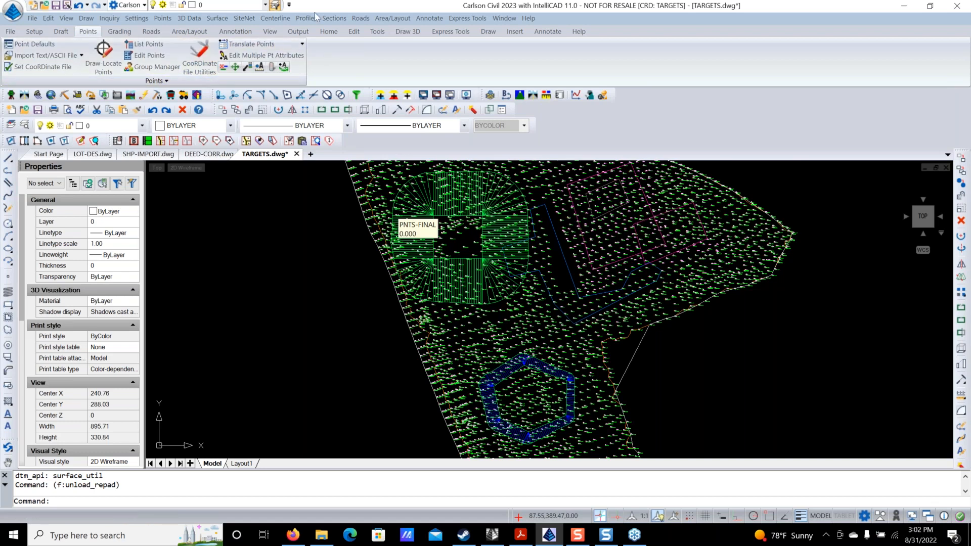
{"action": "left_click", "coordinate": [238, 19]}
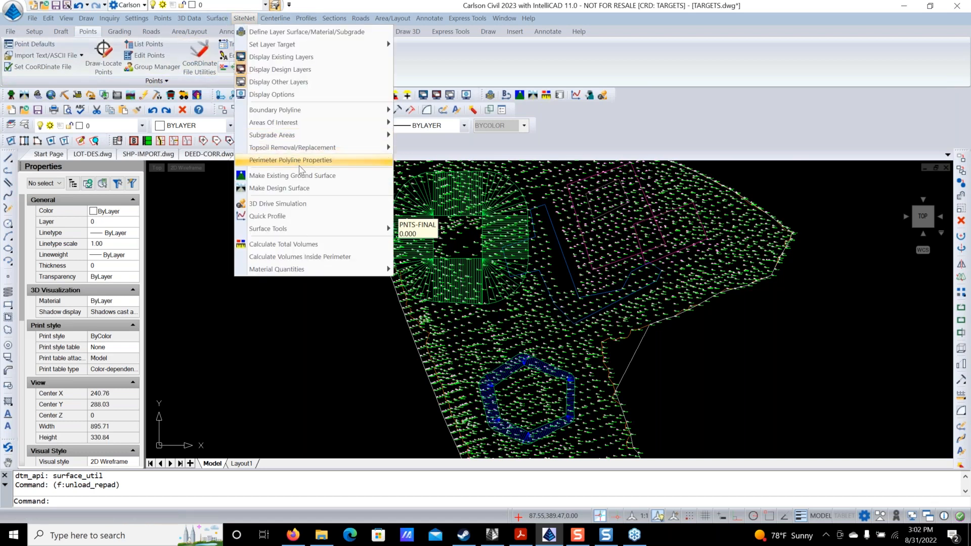
{"action": "mouse_move", "coordinate": [309, 229]}
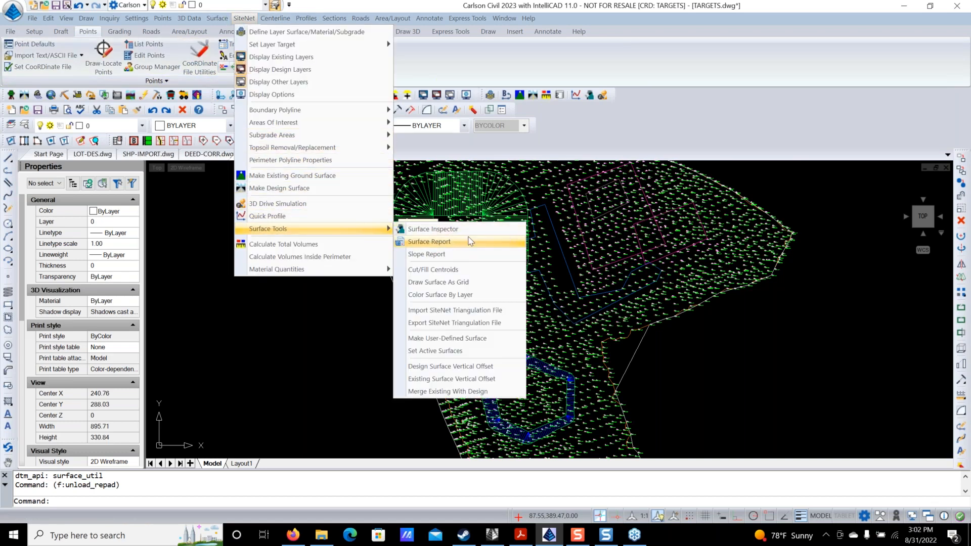
{"action": "left_click", "coordinate": [474, 340]}
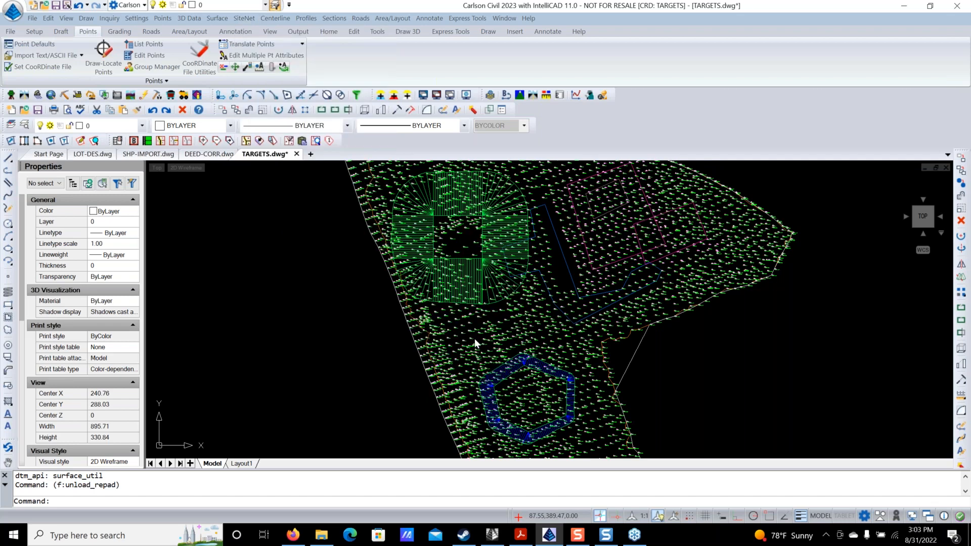
{"action": "key", "text": "Return"}
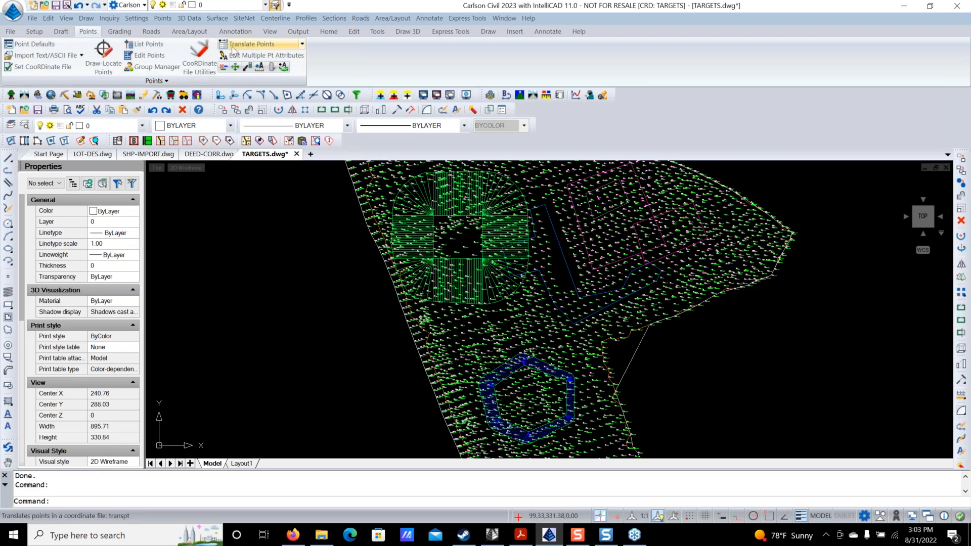
Set the active surfaces to Existing as the initial surface and PAD as the final surface.
{"action": "left_click", "coordinate": [245, 19]}
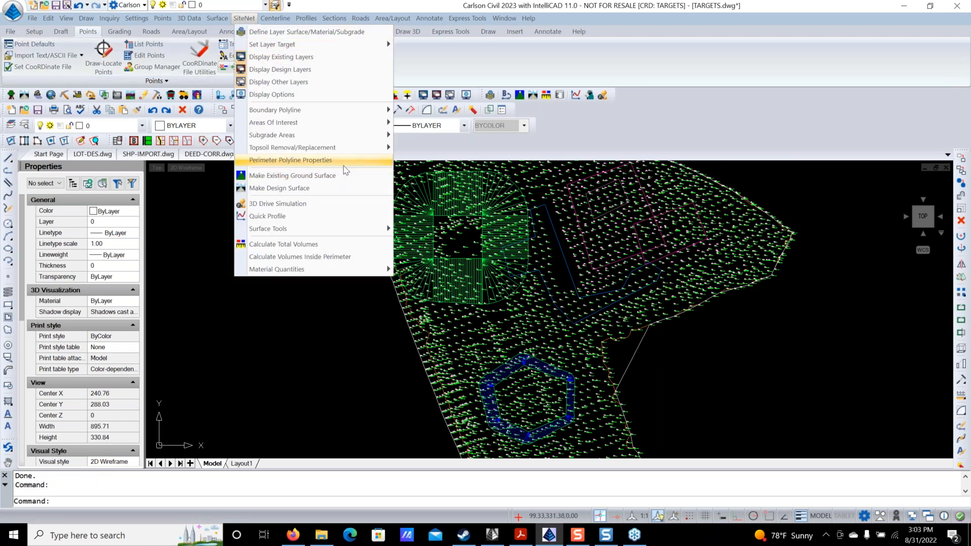
{"action": "mouse_move", "coordinate": [332, 228]}
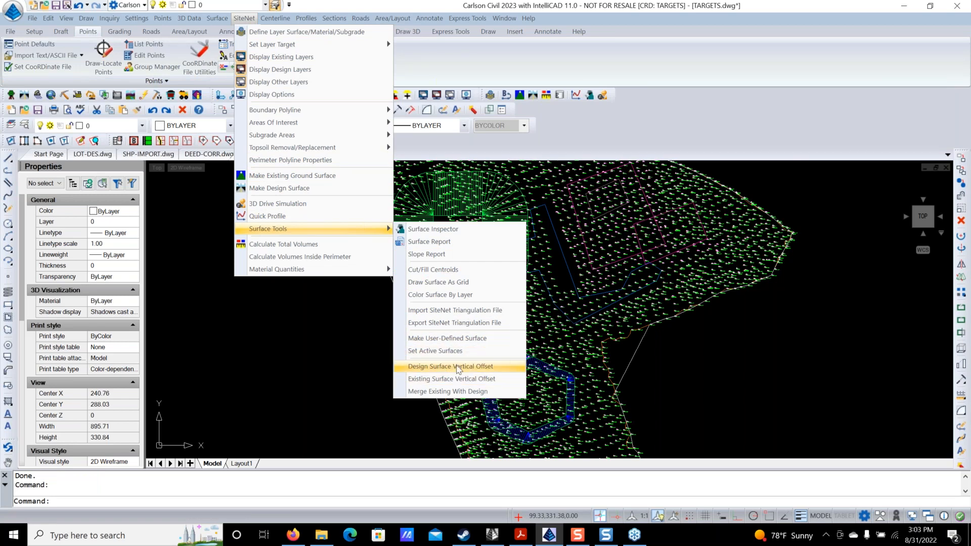
{"action": "left_click", "coordinate": [463, 351]}
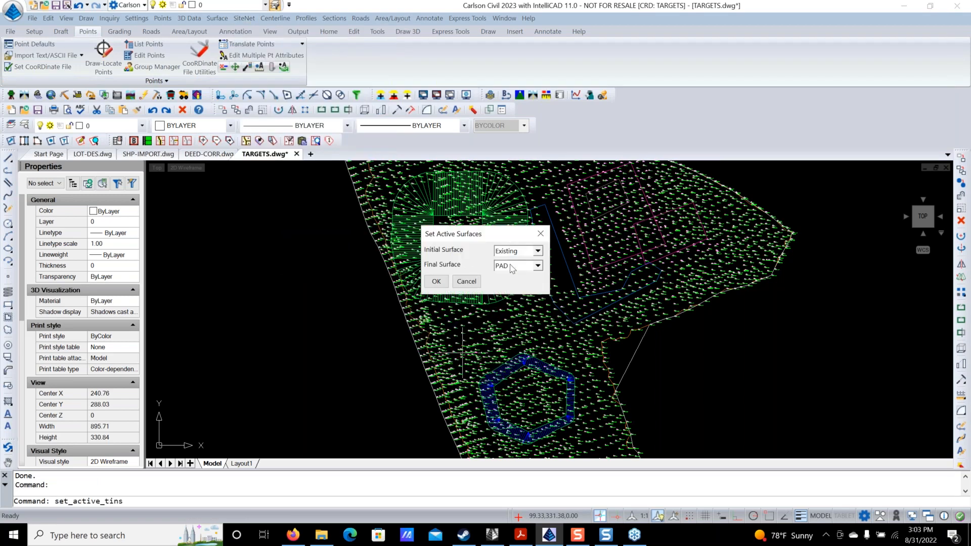
{"action": "left_click", "coordinate": [436, 281]}
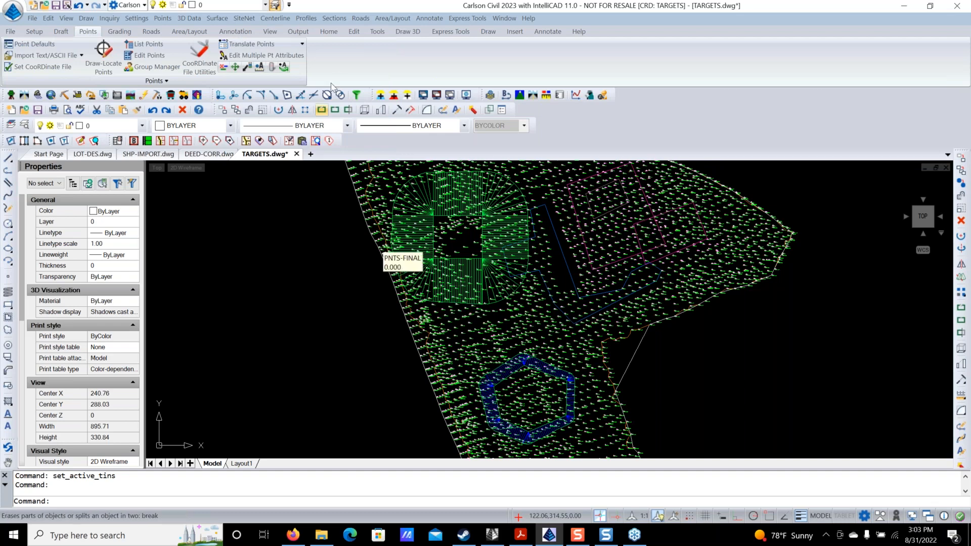
Calculate the total cut and fill volumes between the Existing and PAD surfaces, then close the volumes report.
{"action": "left_click", "coordinate": [546, 95]}
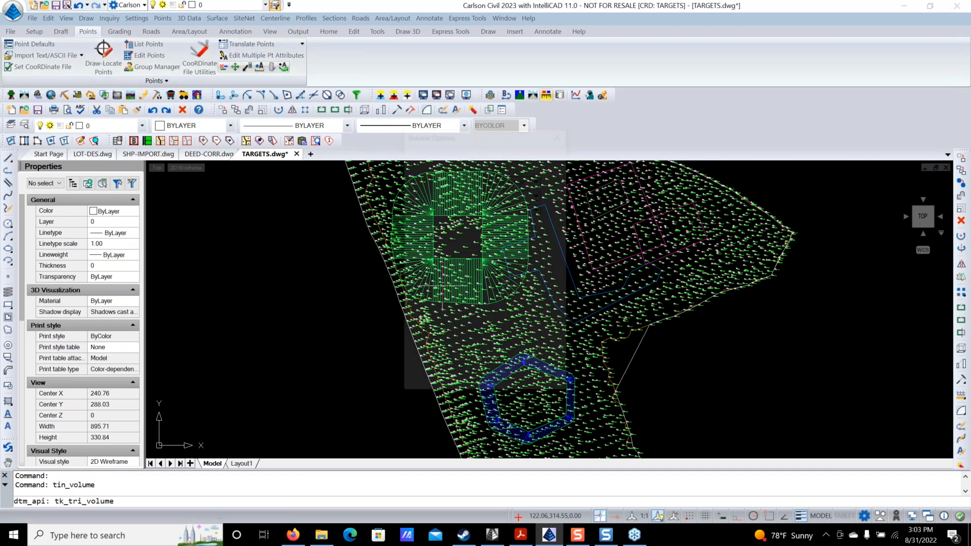
{"action": "left_click", "coordinate": [429, 383]}
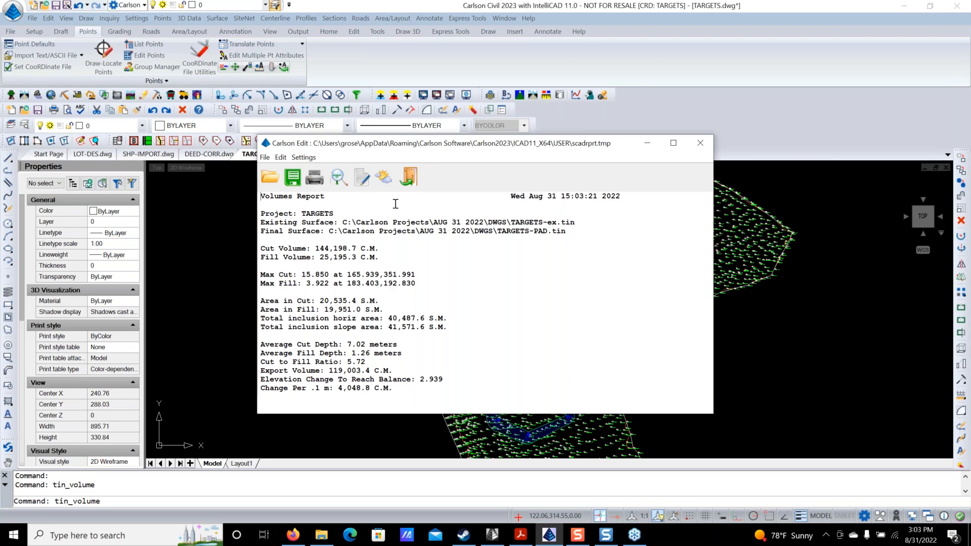
{"action": "left_click", "coordinate": [409, 177]}
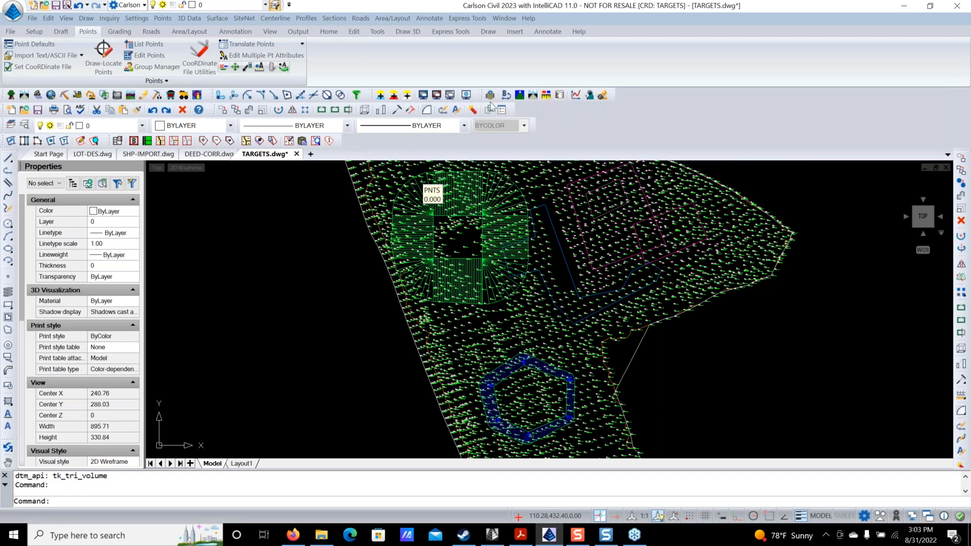
Display the cut/fill color map for the PAD surface with Magenta-Yellow-Cyan coloring and save the drawing.
{"action": "left_click", "coordinate": [475, 108]}
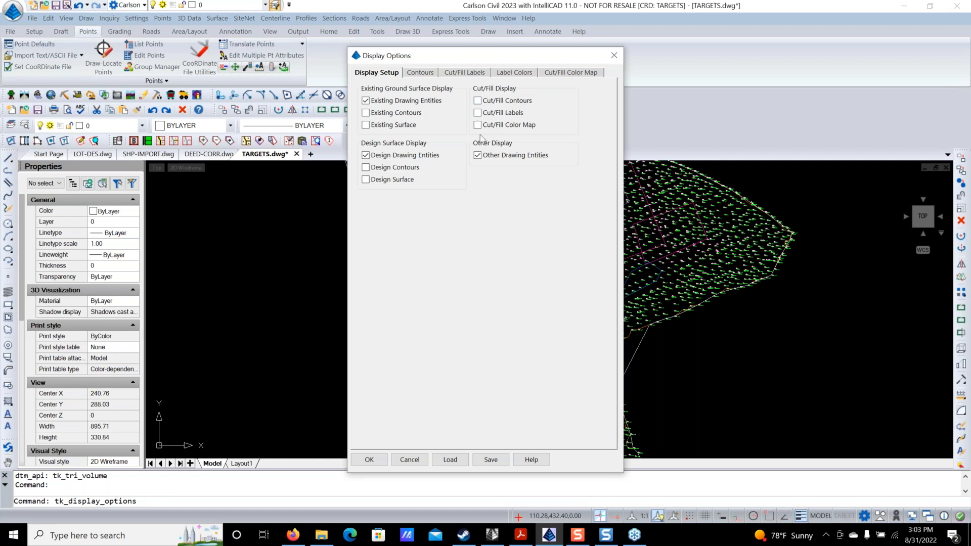
{"action": "left_click", "coordinate": [549, 75]}
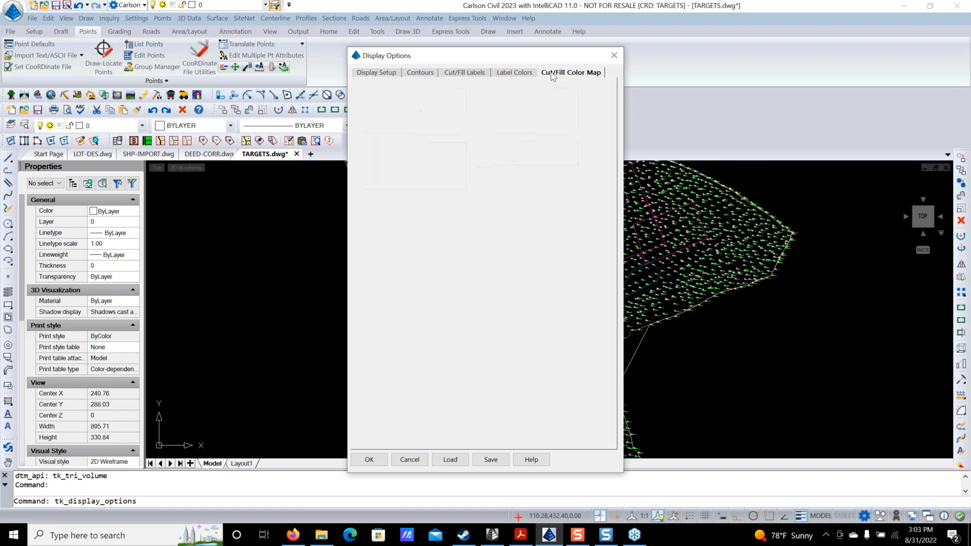
{"action": "left_click", "coordinate": [510, 89]}
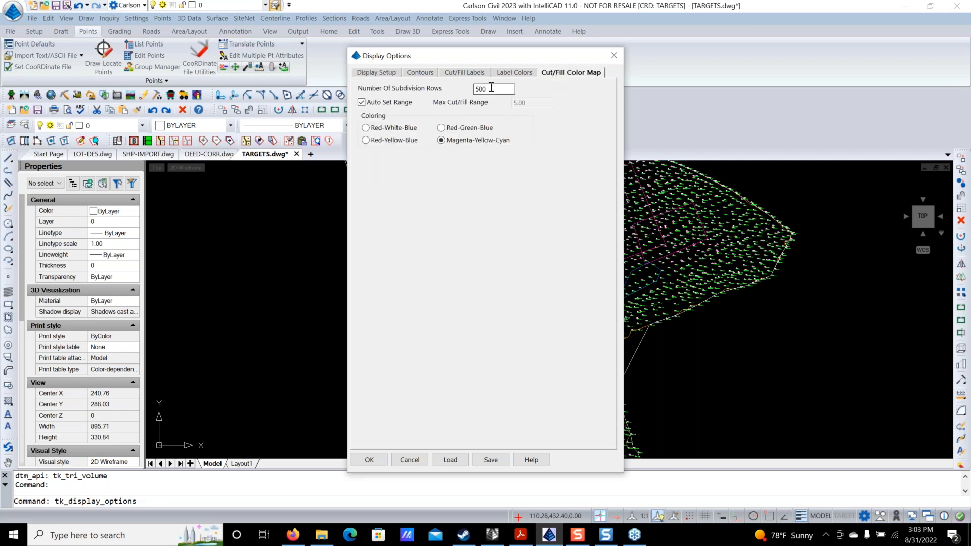
{"action": "left_click", "coordinate": [369, 460]}
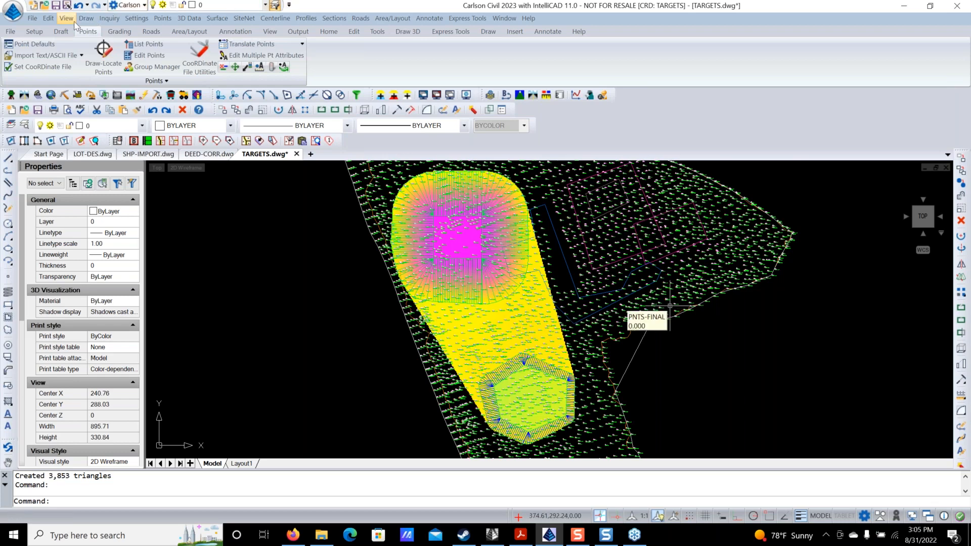
{"action": "left_click", "coordinate": [56, 5]}
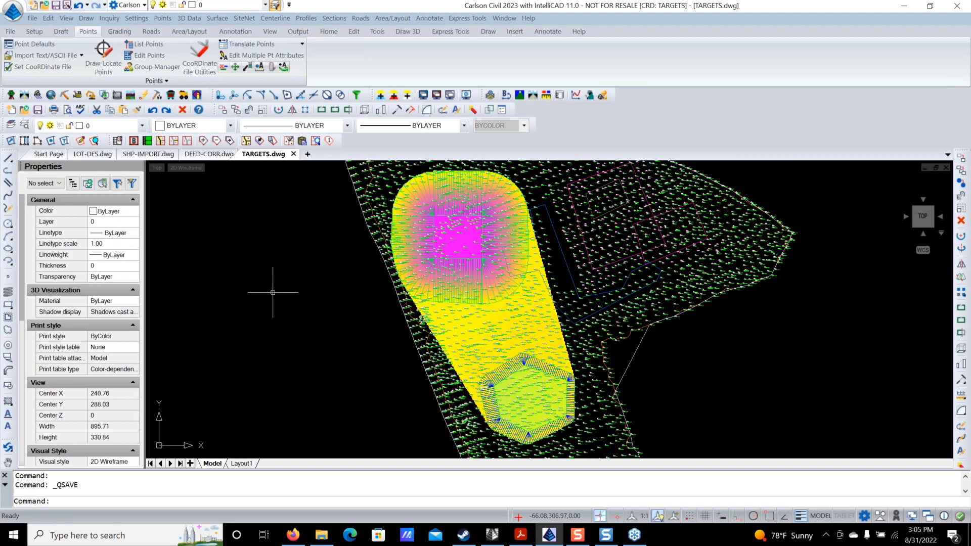
Reprocess the rectangular pad with a pad elevation of 280 and exit the pad design editor.
{"action": "scroll", "coordinate": [494, 245], "scroll_direction": "up", "scroll_amount": 5}
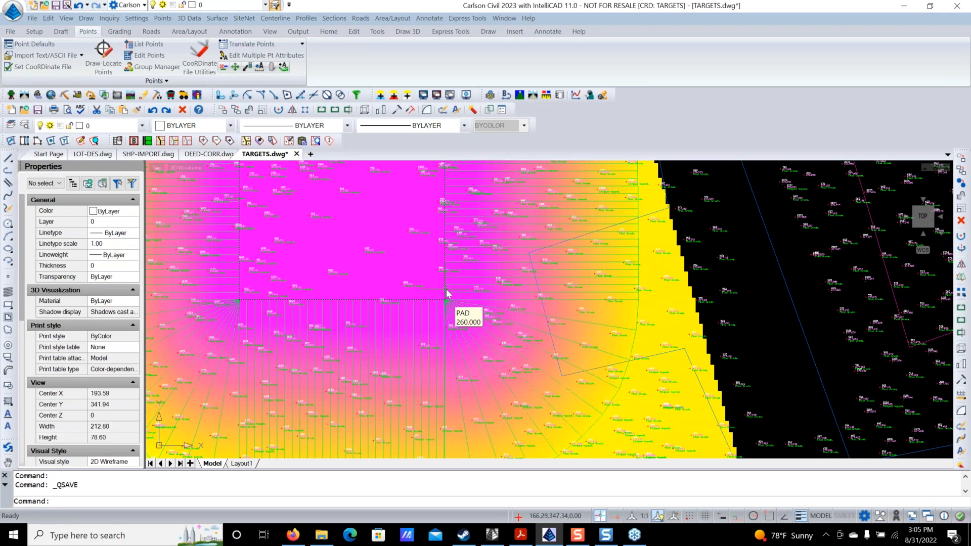
{"action": "left_click", "coordinate": [446, 296]}
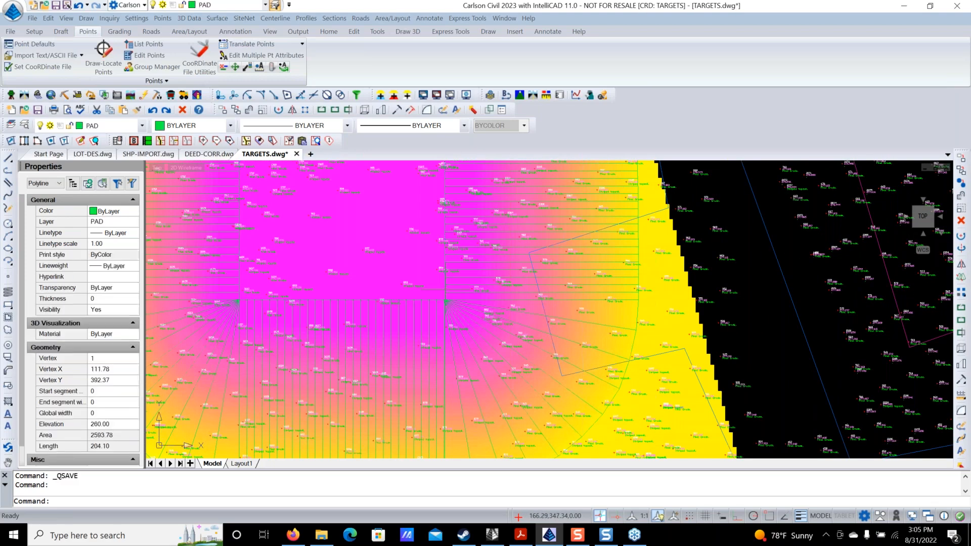
{"action": "double_click", "coordinate": [447, 298]}
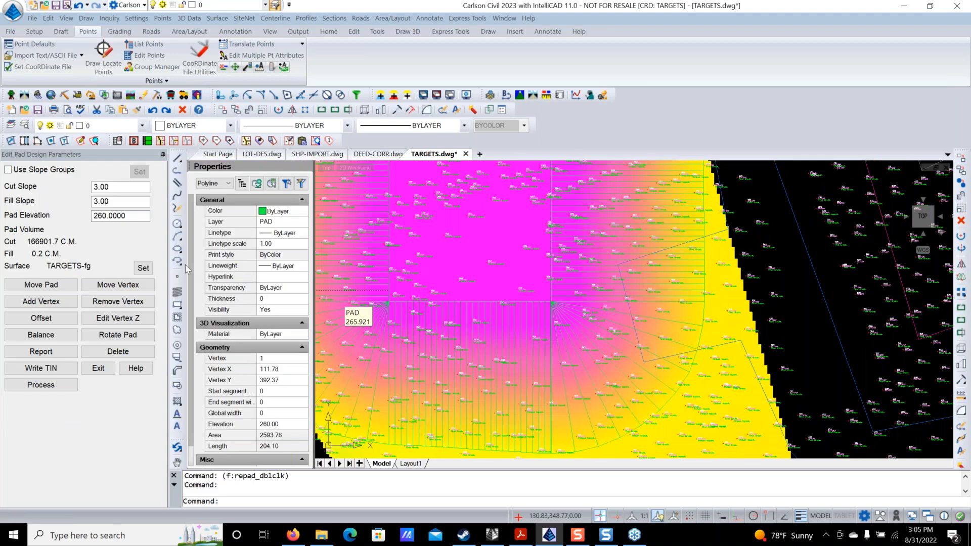
{"action": "double_click", "coordinate": [135, 216]}
{"action": "type", "text": "280"}
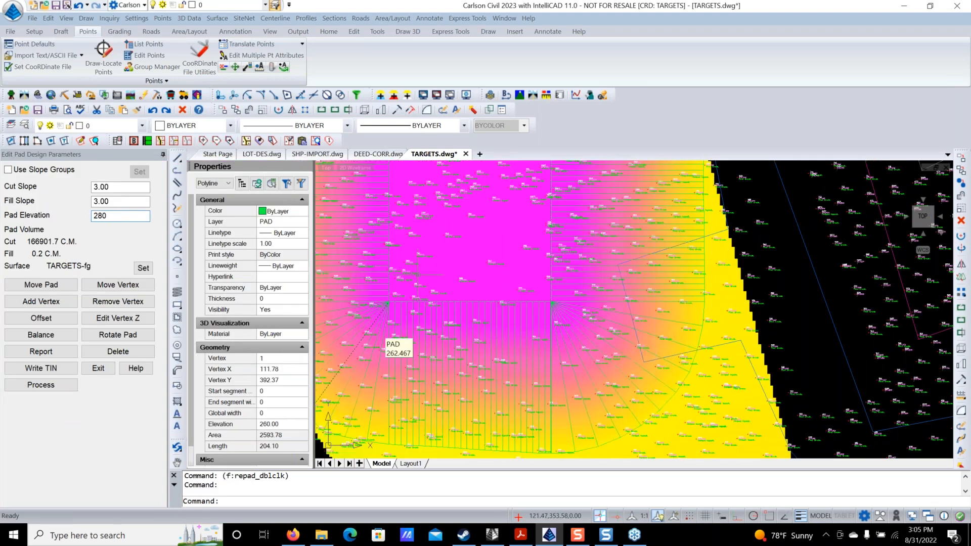
{"action": "left_click", "coordinate": [40, 385]}
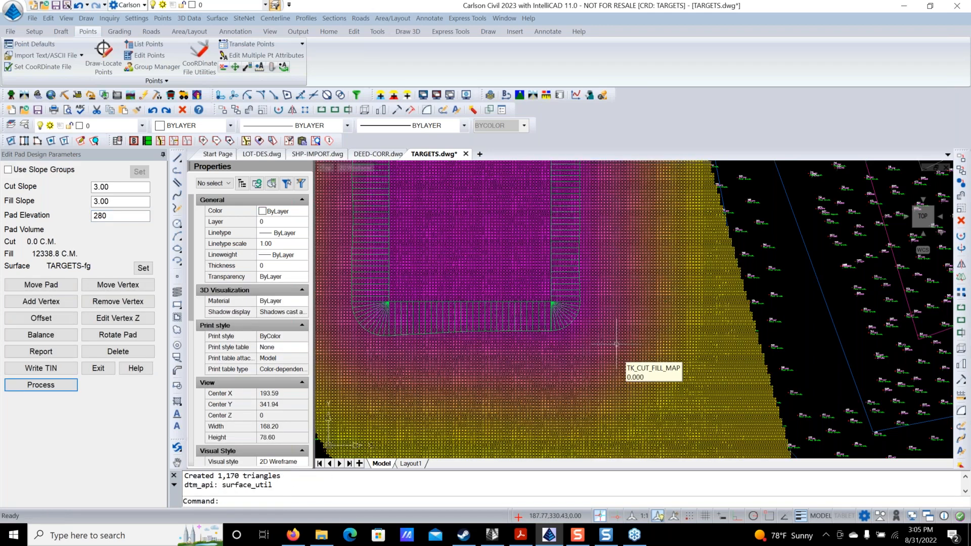
{"action": "left_click", "coordinate": [101, 368]}
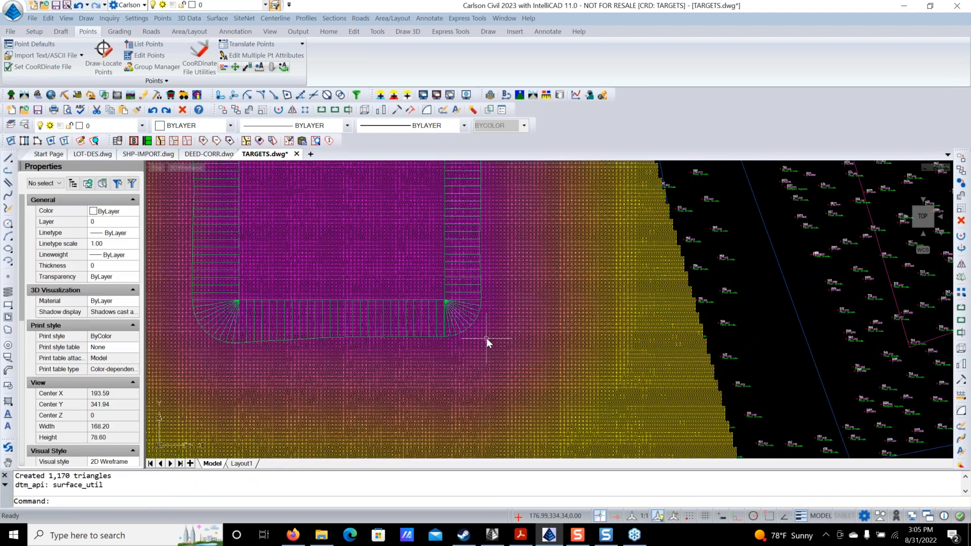
Rebuild the user-defined PAD surface from the revised rectangular pad.
{"action": "scroll", "coordinate": [487, 338], "scroll_direction": "down", "scroll_amount": 5}
{"action": "scroll", "coordinate": [516, 256], "scroll_direction": "down", "scroll_amount": 3}
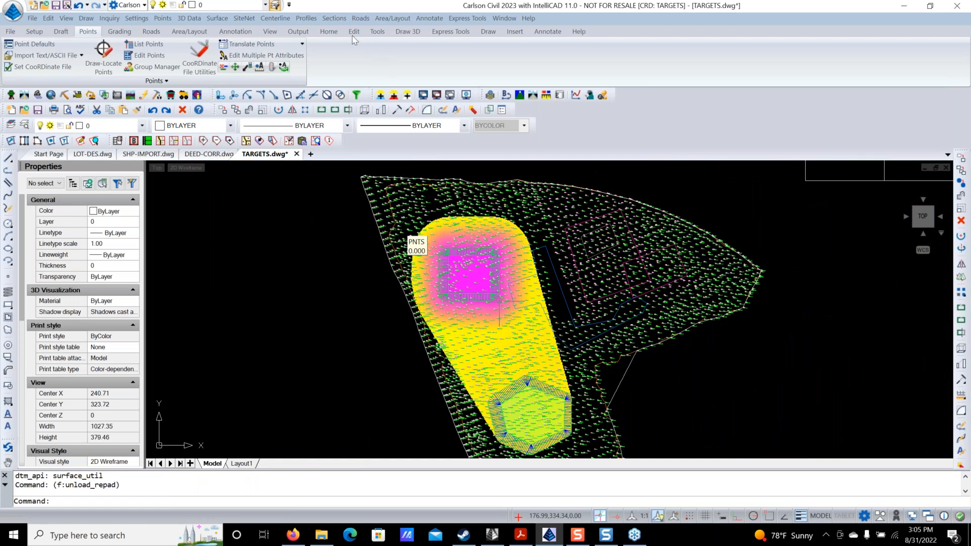
{"action": "left_click", "coordinate": [244, 18]}
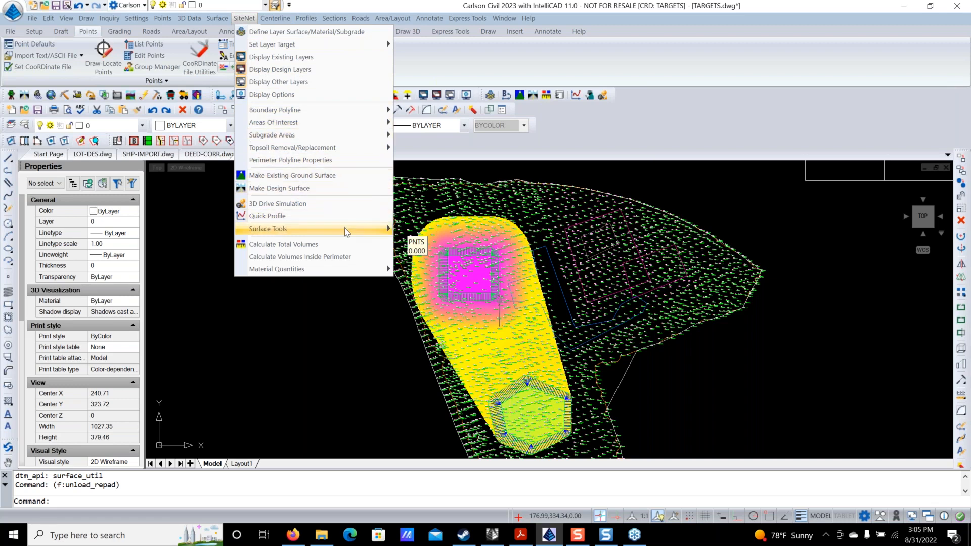
{"action": "mouse_move", "coordinate": [346, 229]}
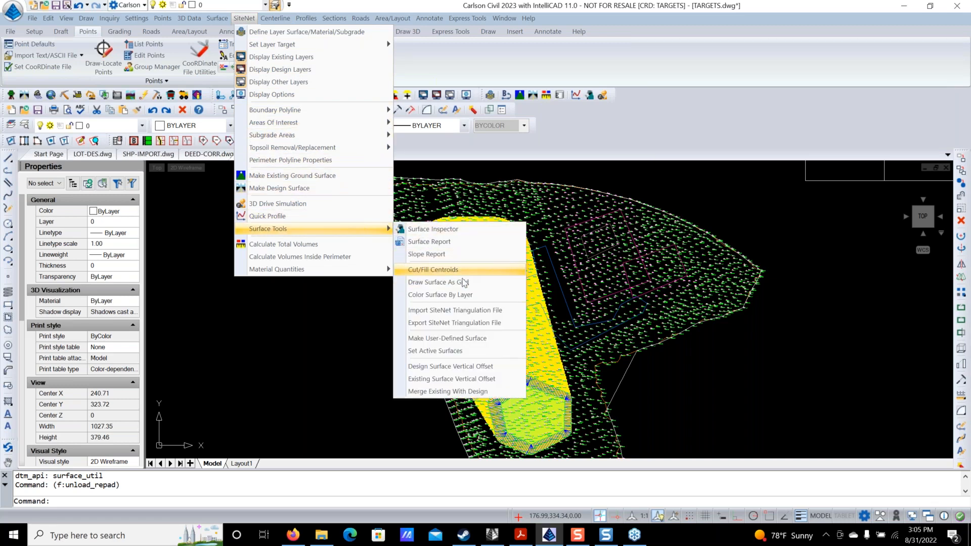
{"action": "left_click", "coordinate": [448, 341]}
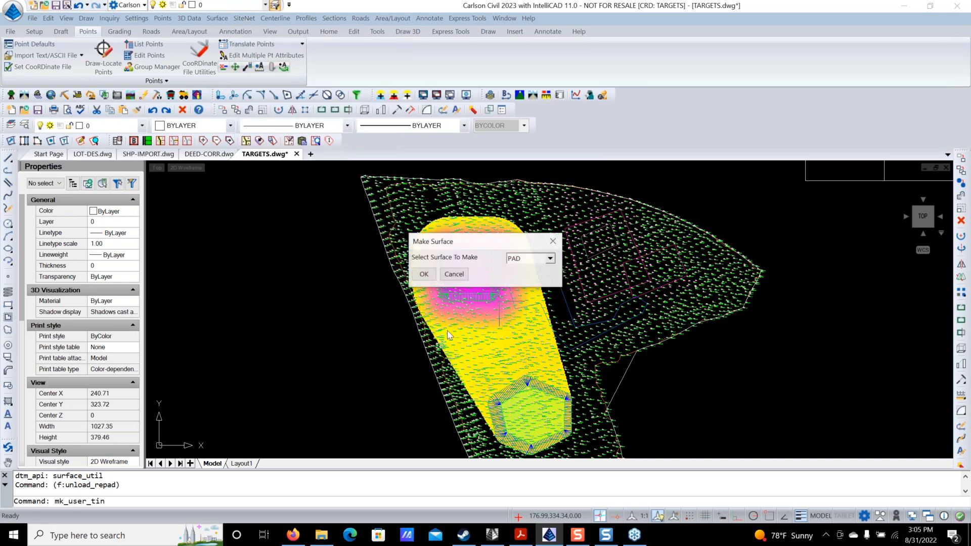
{"action": "left_click", "coordinate": [424, 274]}
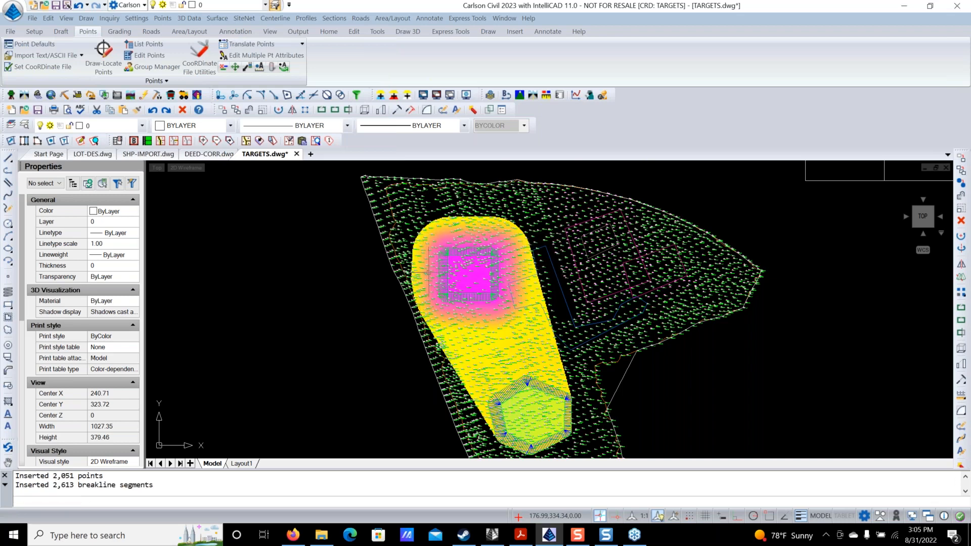